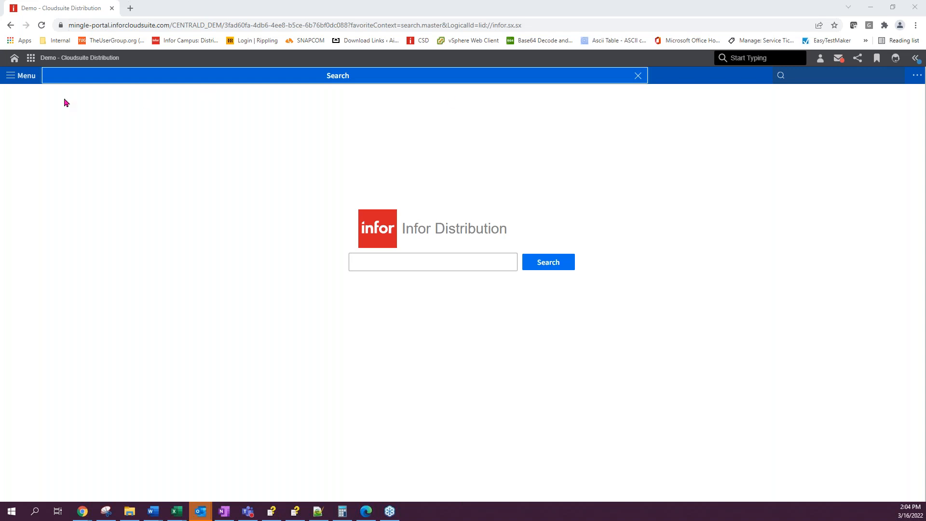
Step: Open the Customer Reservation/Forecast setup from the Product setup functions
{"action": "left_click", "coordinate": [21, 77]}
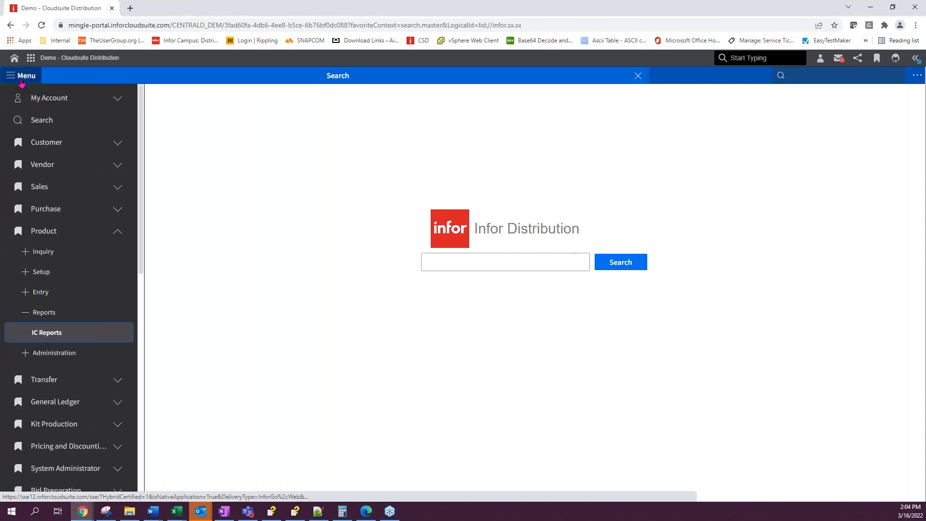
{"action": "left_click", "coordinate": [35, 273]}
{"action": "scroll", "coordinate": [35, 289], "scroll_direction": "down", "scroll_amount": 8}
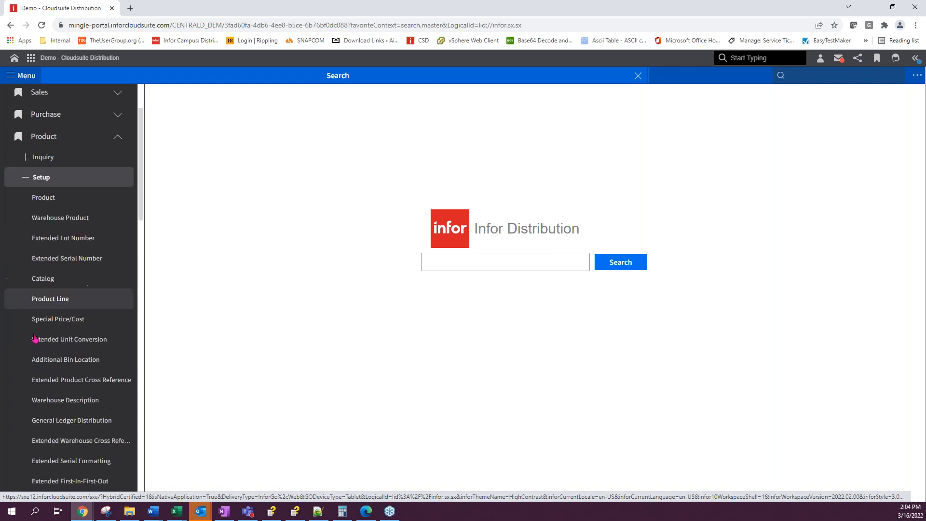
{"action": "scroll", "coordinate": [35, 338], "scroll_direction": "down", "scroll_amount": 2}
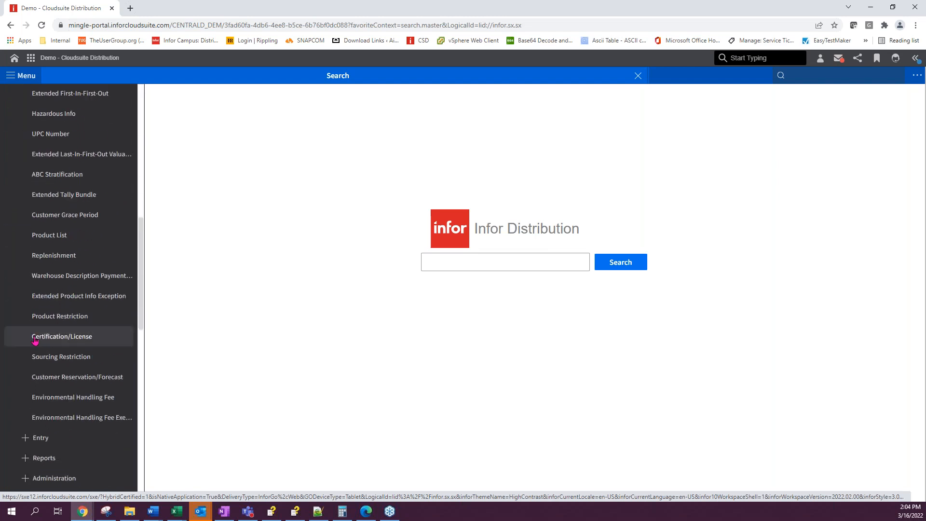
{"action": "left_click", "coordinate": [55, 380]}
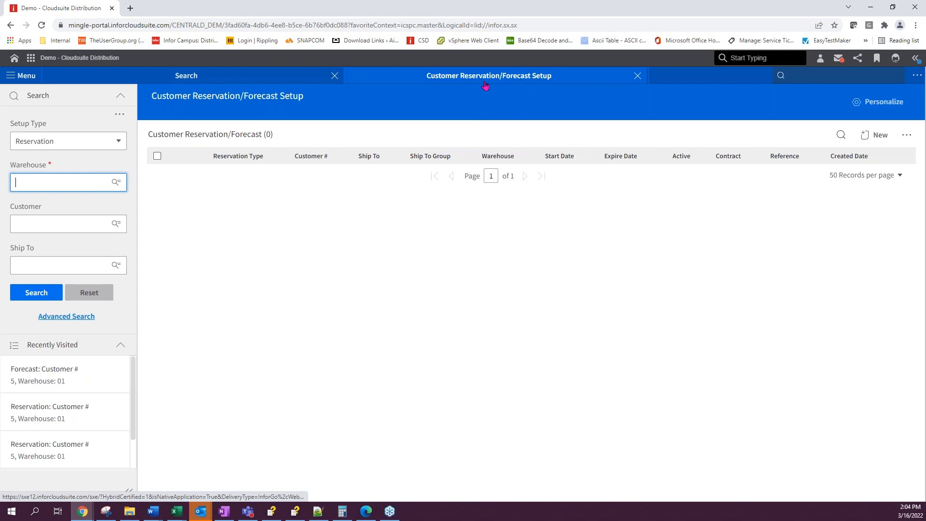
Step: Review the Reservation and Forecast choices for the setup type, ending on Reservation
{"action": "left_click", "coordinate": [73, 147]}
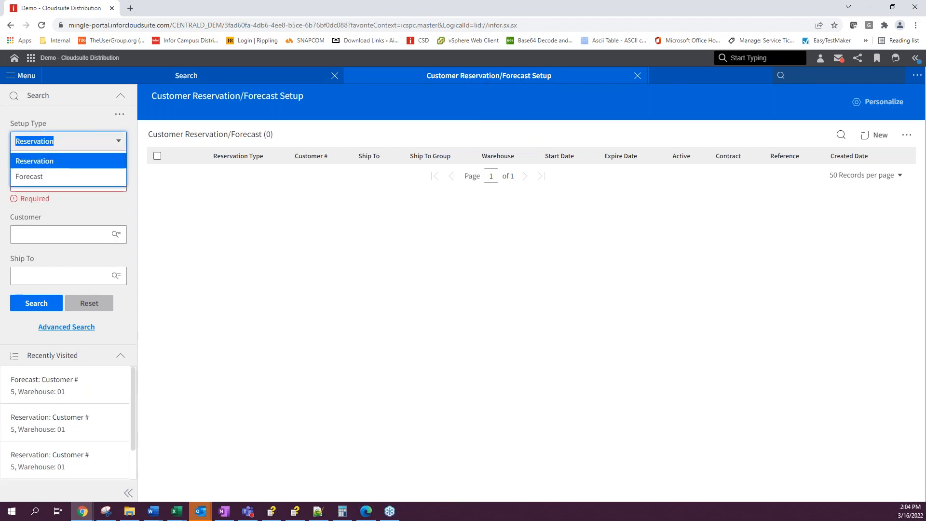
{"action": "left_click", "coordinate": [53, 175]}
{"action": "left_click", "coordinate": [60, 140]}
{"action": "left_click", "coordinate": [57, 159]}
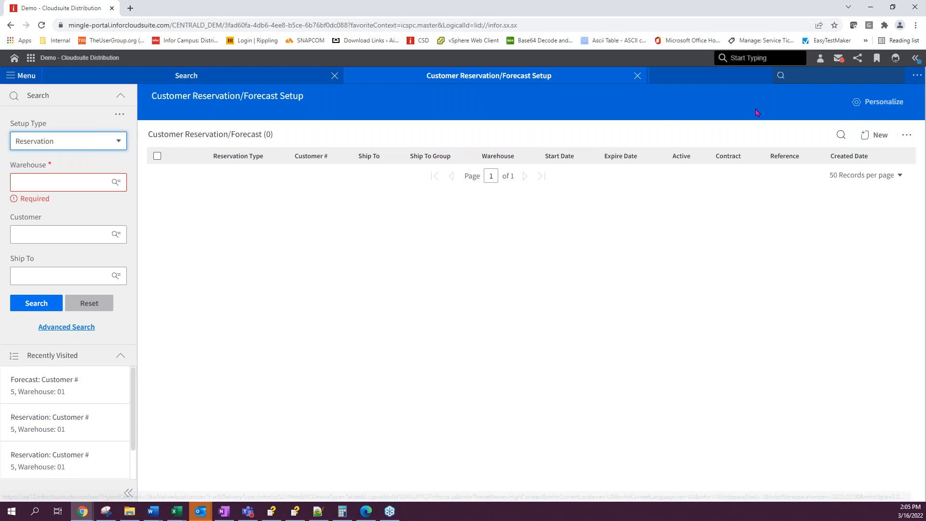
Step: Look up the function code icspc in the function search and clear the search text
{"action": "left_click", "coordinate": [798, 76]}
{"action": "type", "text": "icspc"}
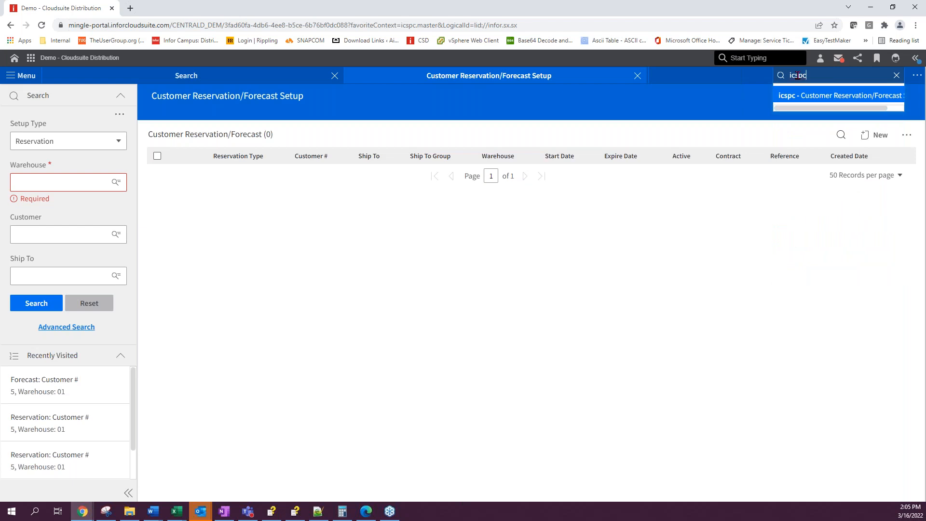
{"action": "key", "text": "BackSpace"}
Step: List the Reservation records for warehouse 01 - NxT Distribution Denver
{"action": "left_click", "coordinate": [50, 142]}
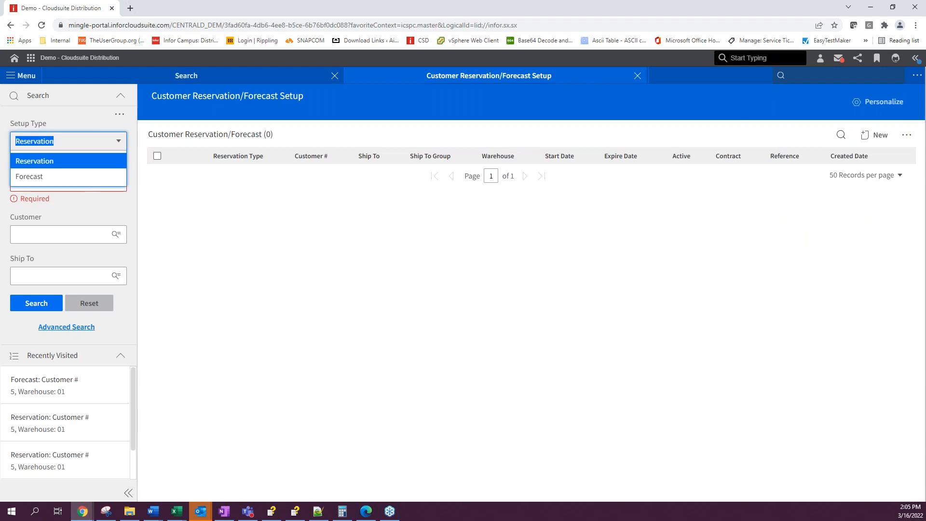
{"action": "left_click", "coordinate": [43, 161]}
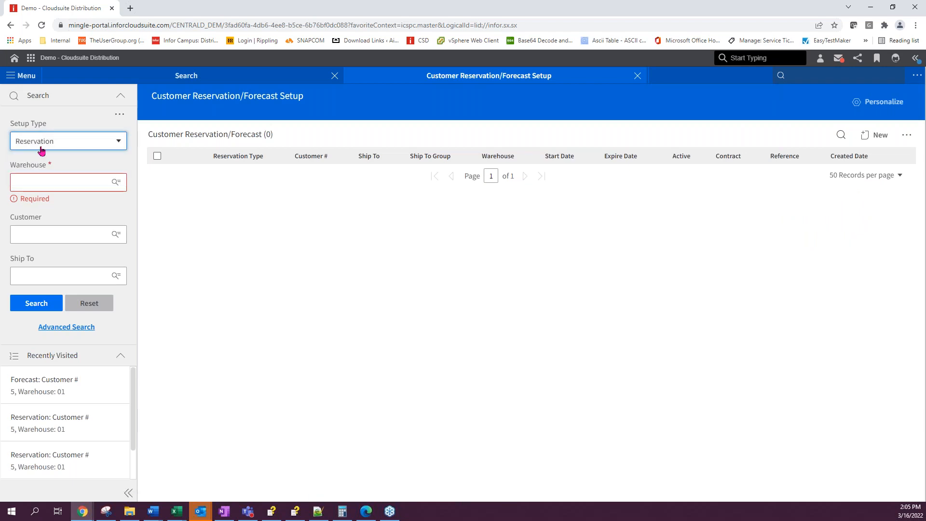
{"action": "left_click", "coordinate": [37, 182]}
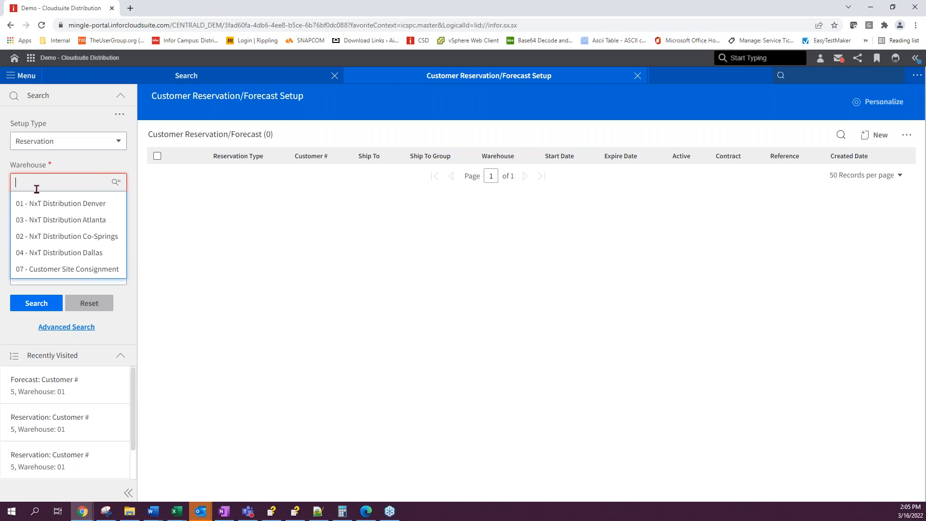
{"action": "left_click", "coordinate": [33, 205]}
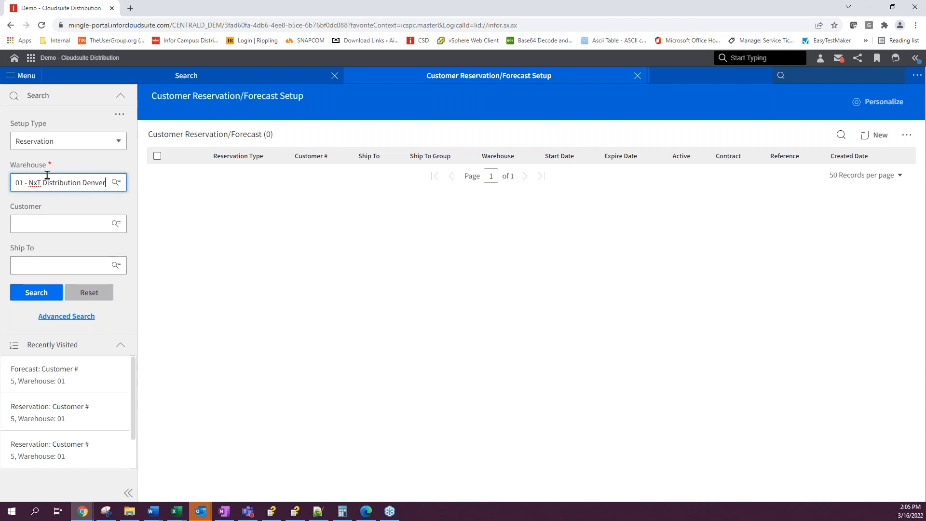
{"action": "left_click", "coordinate": [25, 295]}
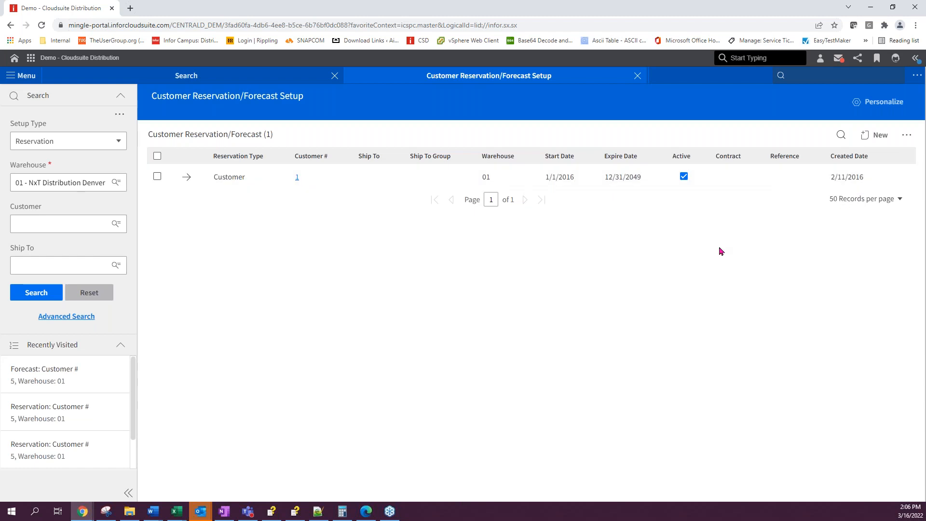
Step: Create a new reservation record for warehouse 01 - NxT Distribution Denver and assign the first suggested customer
{"action": "left_click", "coordinate": [878, 140]}
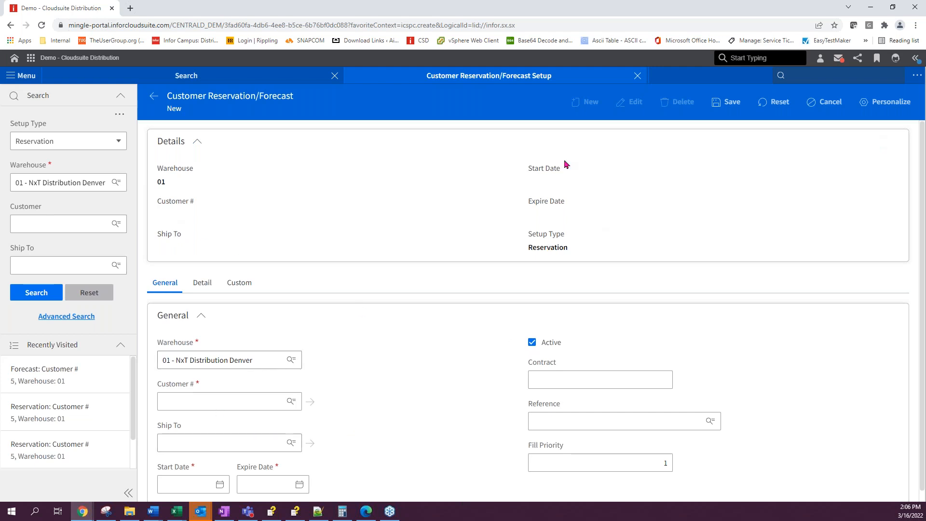
{"action": "scroll", "coordinate": [381, 239], "scroll_direction": "down", "scroll_amount": 1}
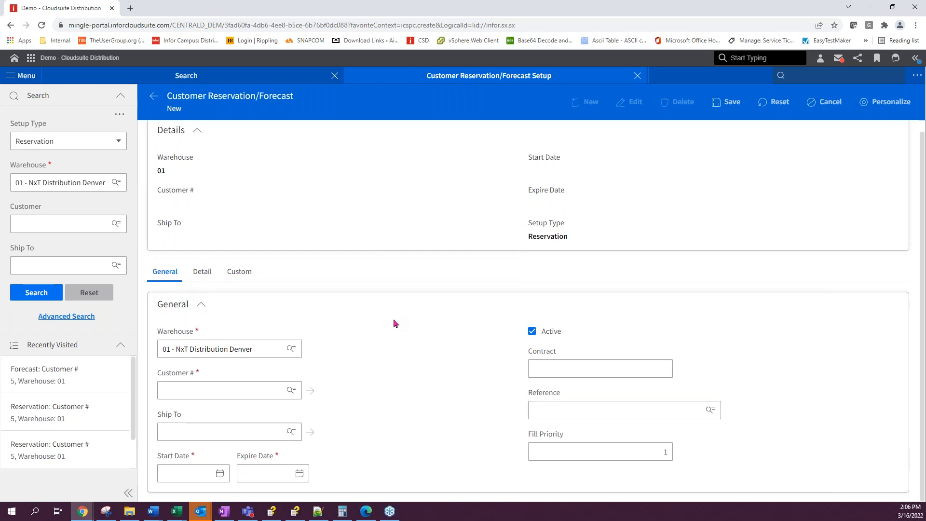
{"action": "left_click", "coordinate": [192, 347]}
{"action": "left_click", "coordinate": [412, 342]}
{"action": "left_click", "coordinate": [220, 390]}
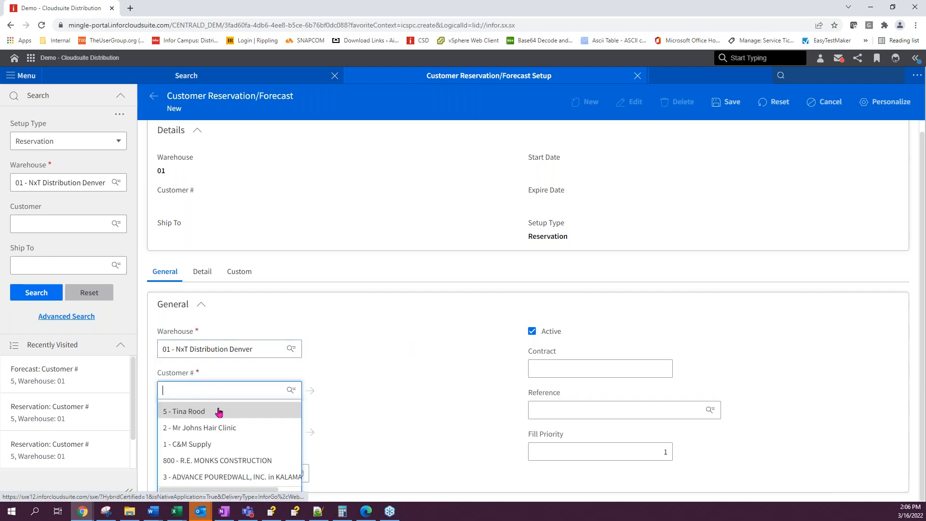
{"action": "left_click", "coordinate": [220, 411]}
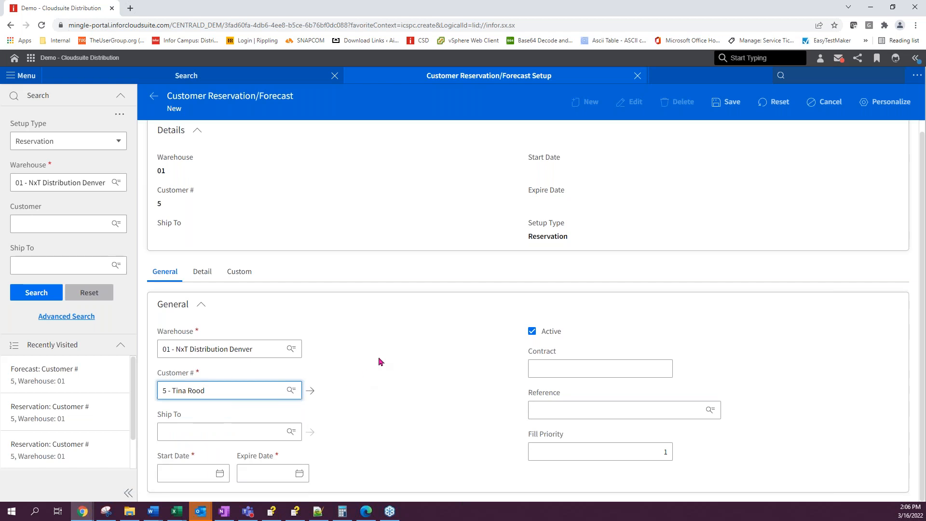
Step: Set the reservation's start date to 3/16/2022 and its expire date to 3/16/2023
{"action": "left_click", "coordinate": [189, 476]}
{"action": "key", "text": "t"}
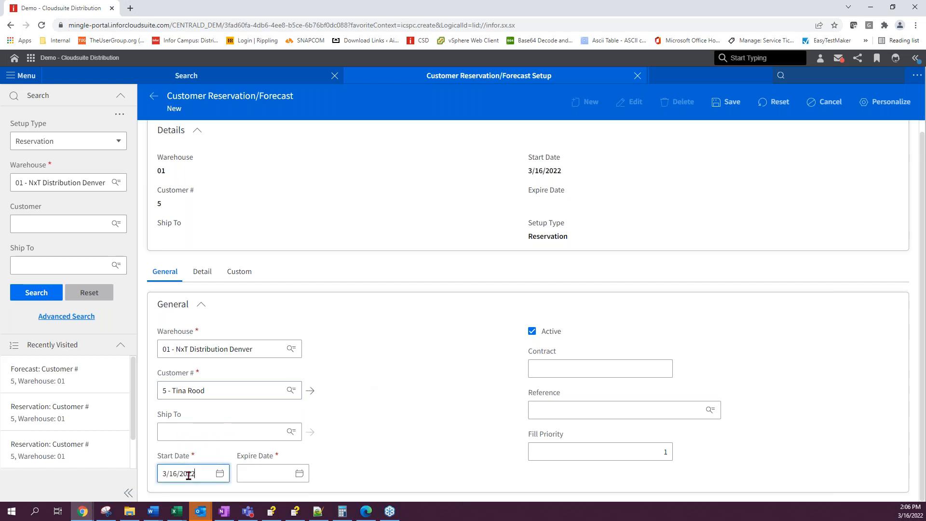
{"action": "left_click", "coordinate": [276, 476]}
{"action": "key", "text": "t"}
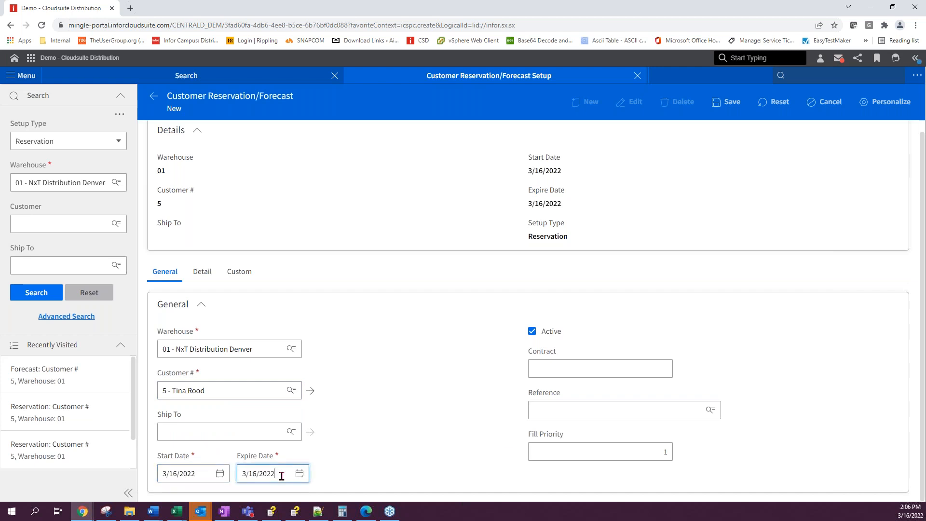
{"action": "key", "text": "BackSpace"}
{"action": "type", "text": "3"}
{"action": "left_click", "coordinate": [430, 412]}
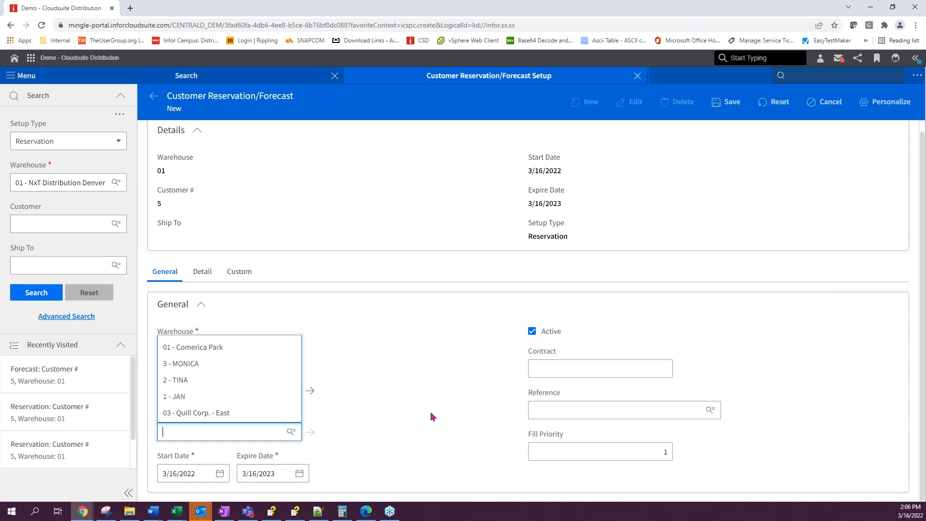
Step: Enter contract 1234567 on the reservation, keep the reference blank and fill priority 1, and save the record
{"action": "left_click", "coordinate": [555, 369]}
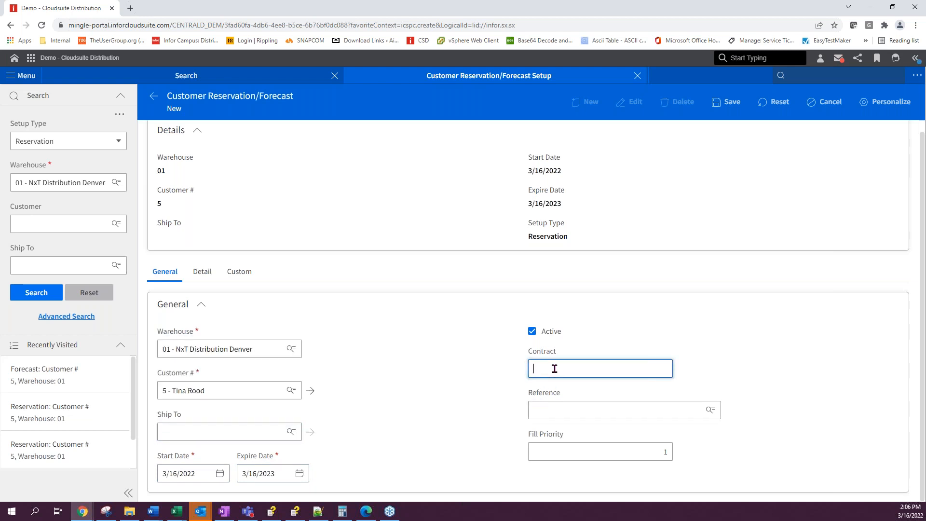
{"action": "type", "text": "1234567"}
{"action": "left_click", "coordinate": [556, 403]}
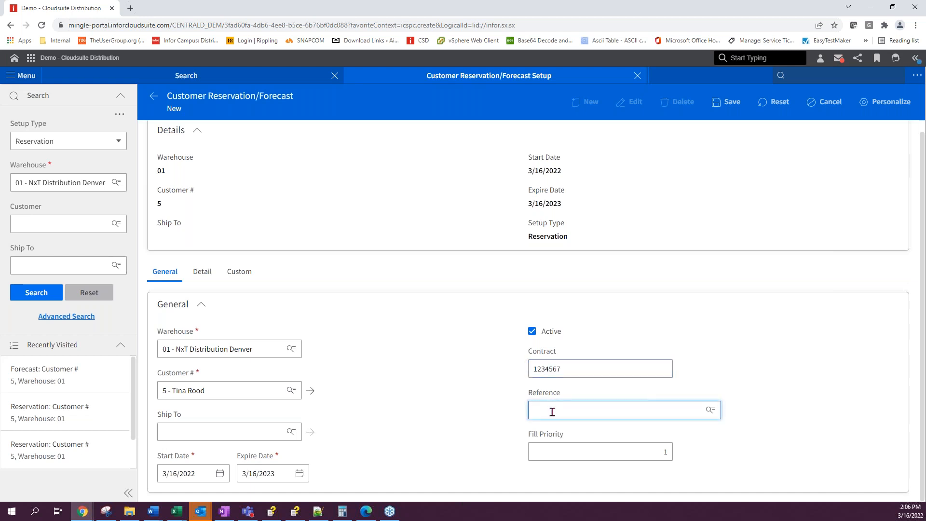
{"action": "left_click", "coordinate": [569, 454]}
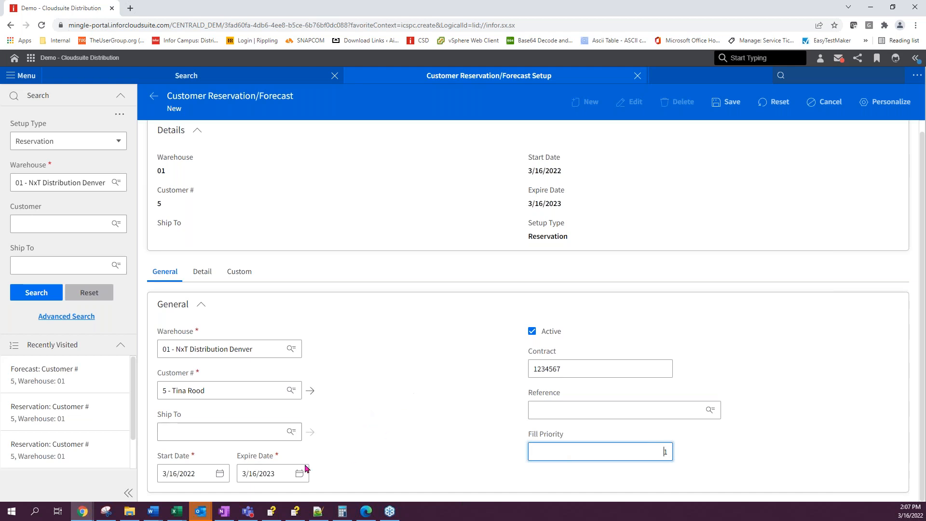
{"action": "scroll", "coordinate": [368, 361], "scroll_direction": "up", "scroll_amount": 1}
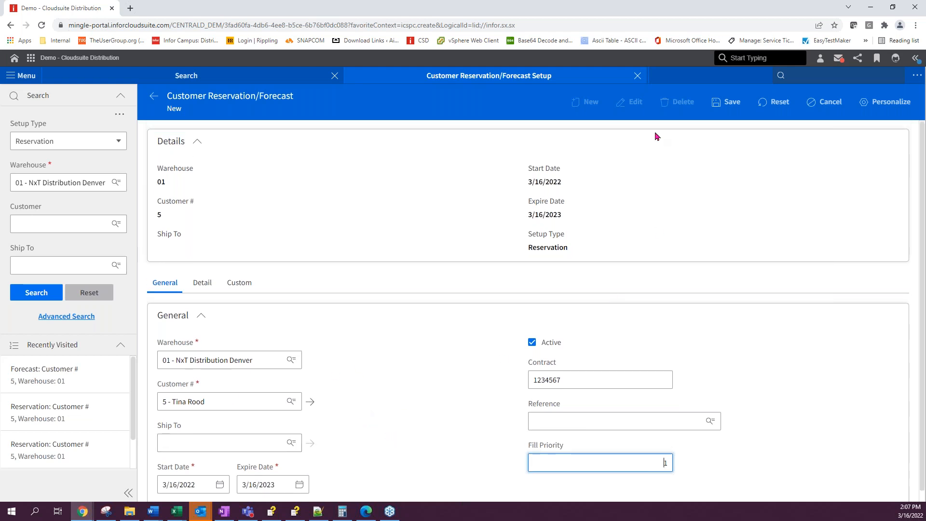
{"action": "left_click", "coordinate": [732, 102]}
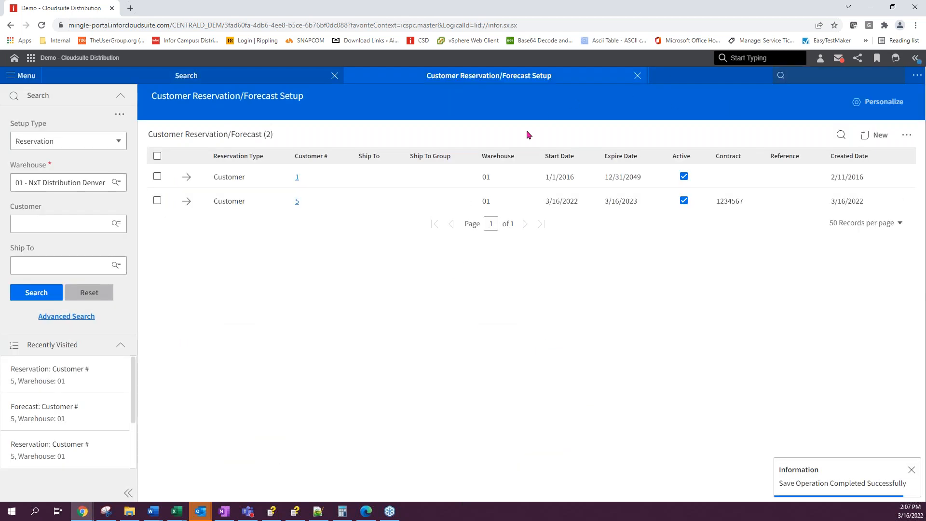
Step: Open the reservation record with contract 1234567 from the results for editing
{"action": "left_click", "coordinate": [187, 201]}
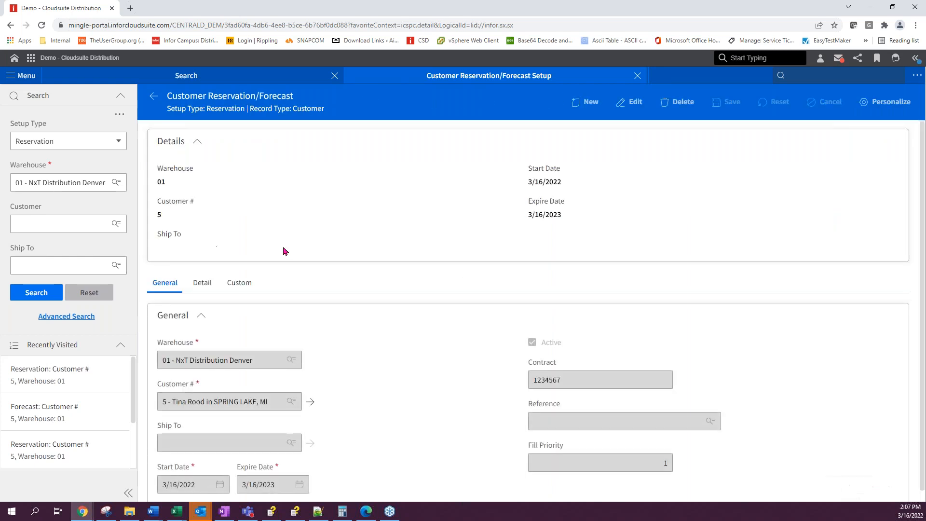
{"action": "scroll", "coordinate": [540, 227], "scroll_direction": "down", "scroll_amount": 1}
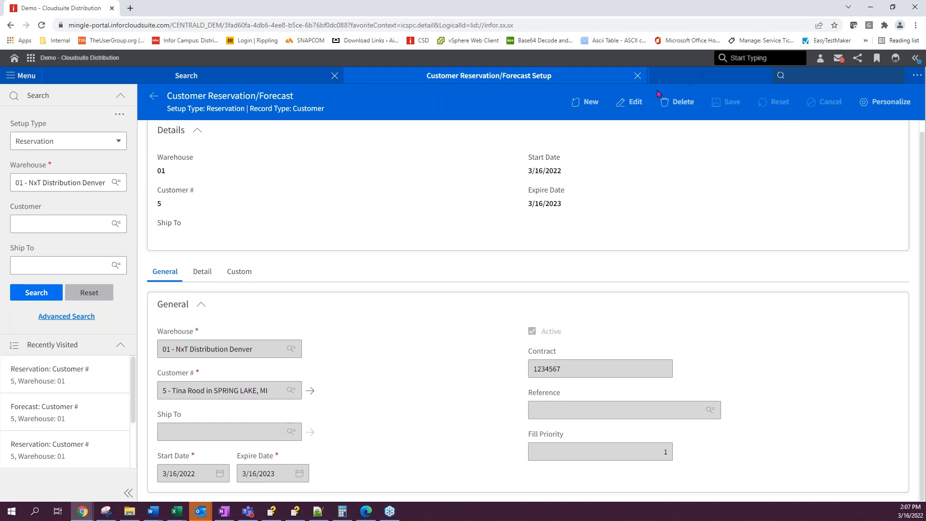
{"action": "left_click", "coordinate": [636, 102]}
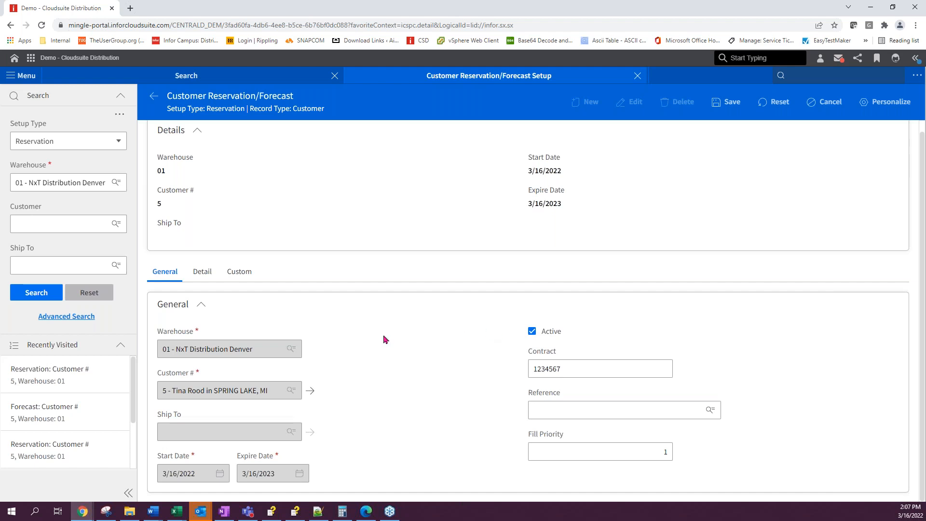
Step: Add a product detail line for 1-123 - DIGITAL MEASURING SYSTEM with a required quantity of 2
{"action": "left_click", "coordinate": [202, 275]}
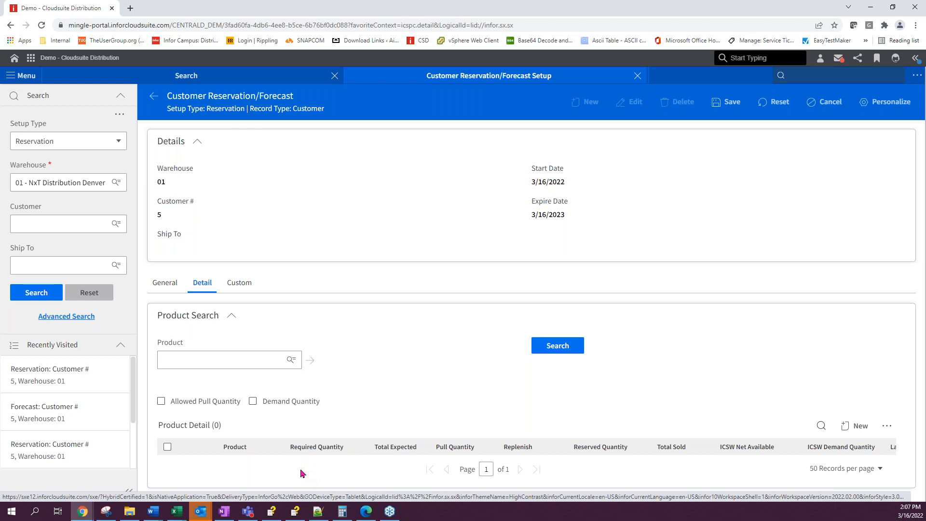
{"action": "left_click", "coordinate": [178, 351]}
{"action": "left_click", "coordinate": [857, 427]}
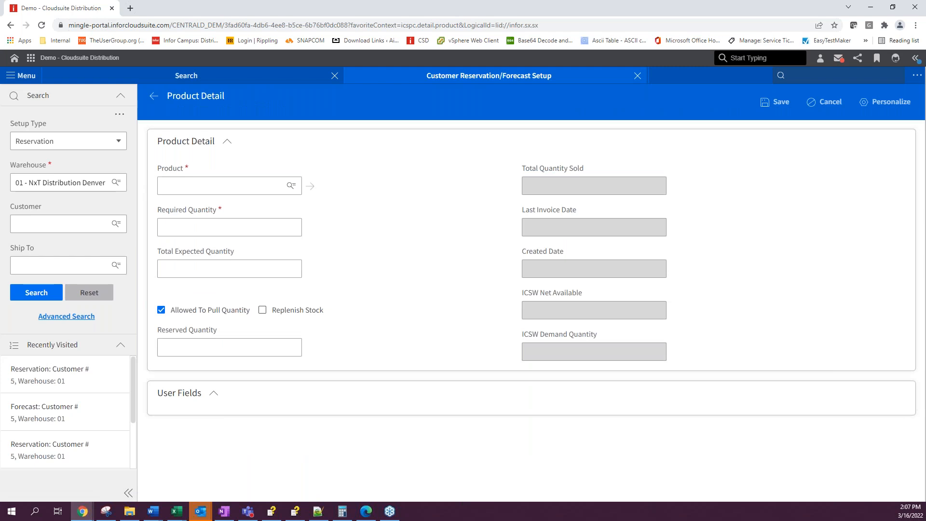
{"action": "left_click", "coordinate": [207, 186]}
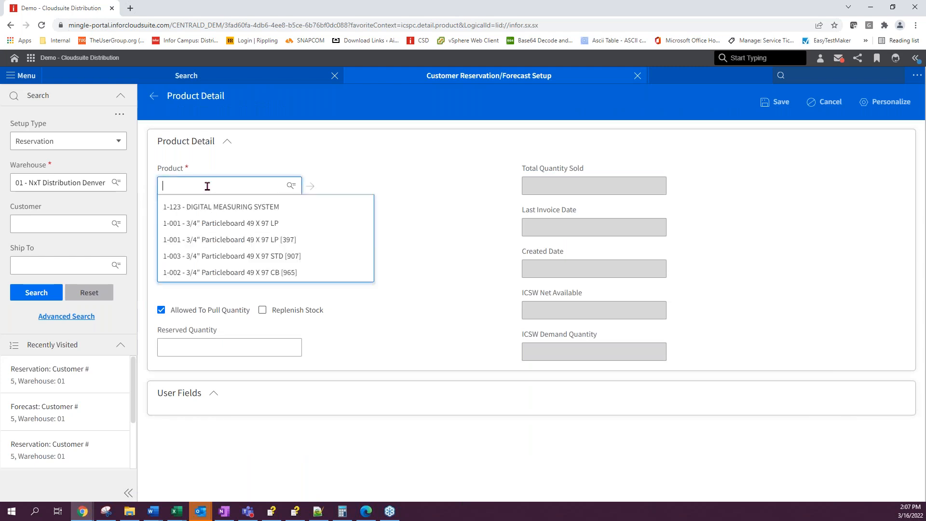
{"action": "left_click", "coordinate": [212, 208]}
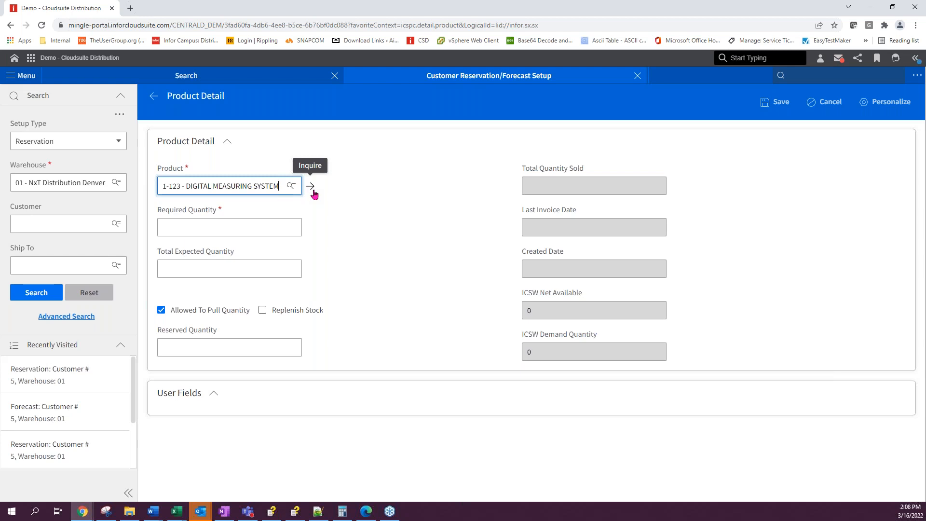
{"action": "left_click", "coordinate": [195, 229]}
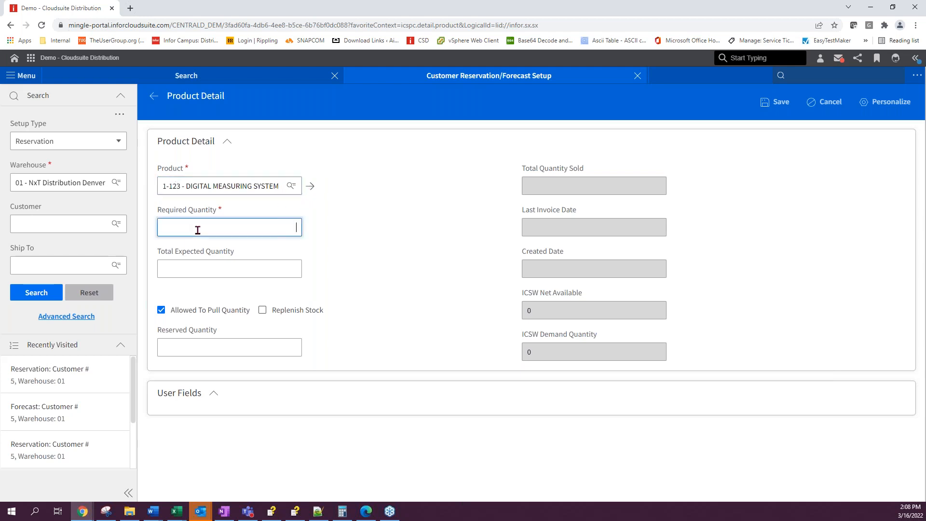
{"action": "type", "text": "2"}
{"action": "left_click", "coordinate": [449, 219]}
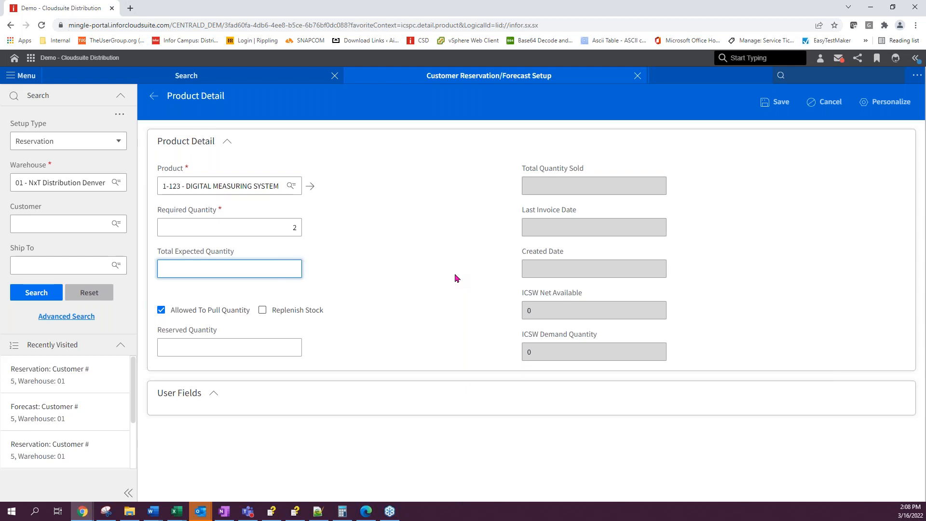
{"action": "type", "text": "00"}
{"action": "key", "text": "BackSpace"}
{"action": "key", "text": "BackSpace"}
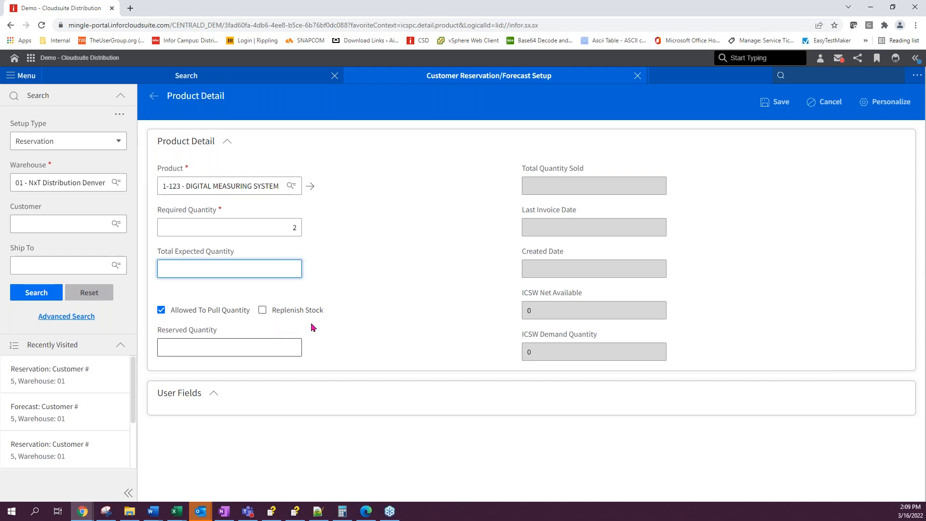
Step: Leave the reserved quantity blank and save the 1-123 product detail line
{"action": "left_click", "coordinate": [211, 349]}
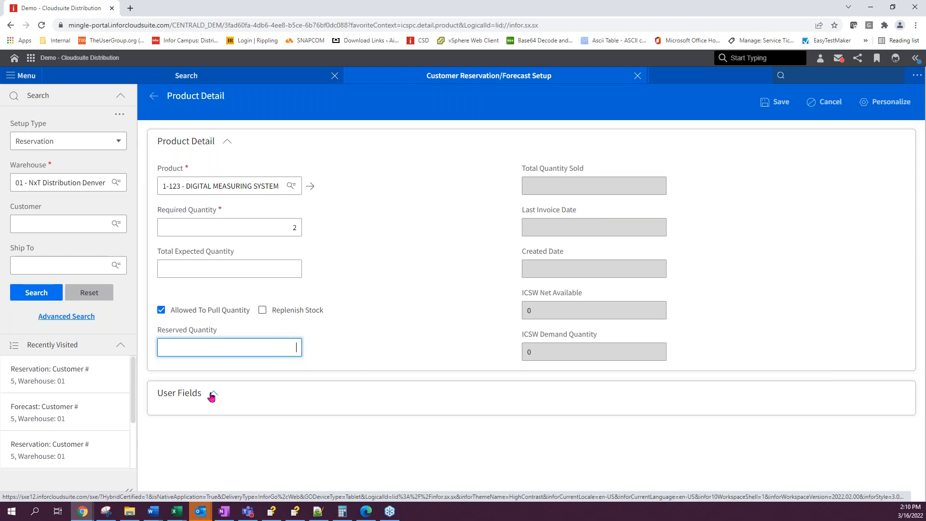
{"action": "left_click", "coordinate": [784, 105]}
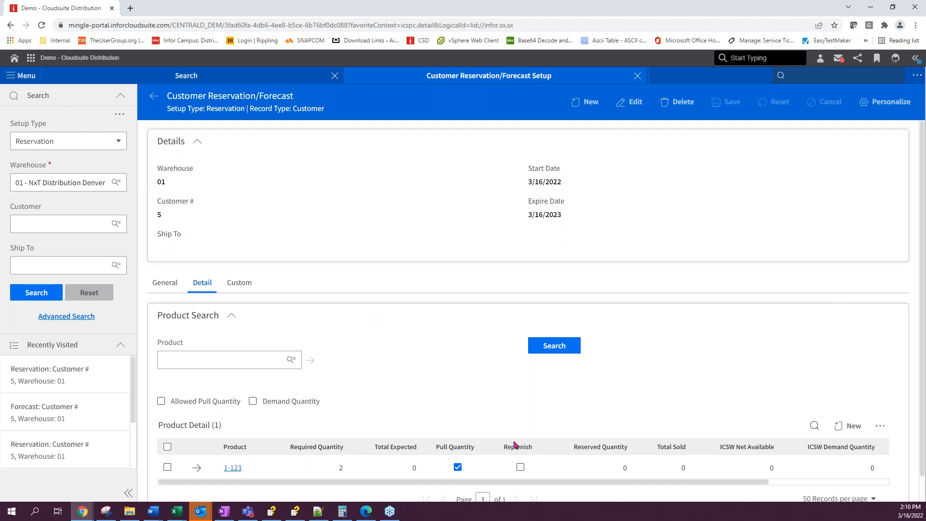
Step: Try to add a product detail line for 1-001 - 3/4" Particleboard 49 X 97 LP with required quantity 1 and Replenish Stock enabled
{"action": "left_click", "coordinate": [853, 428]}
{"action": "left_click", "coordinate": [184, 184]}
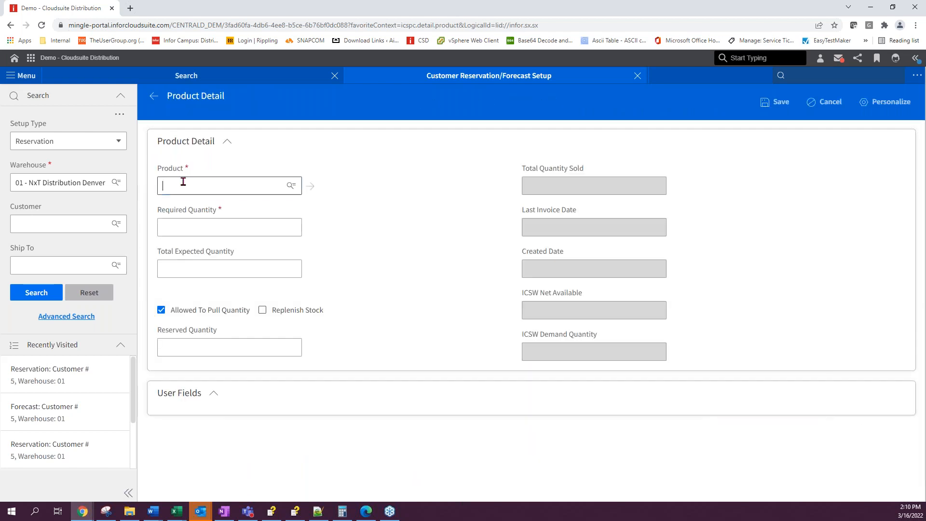
{"action": "key", "text": "Down"}
{"action": "key", "text": "Return"}
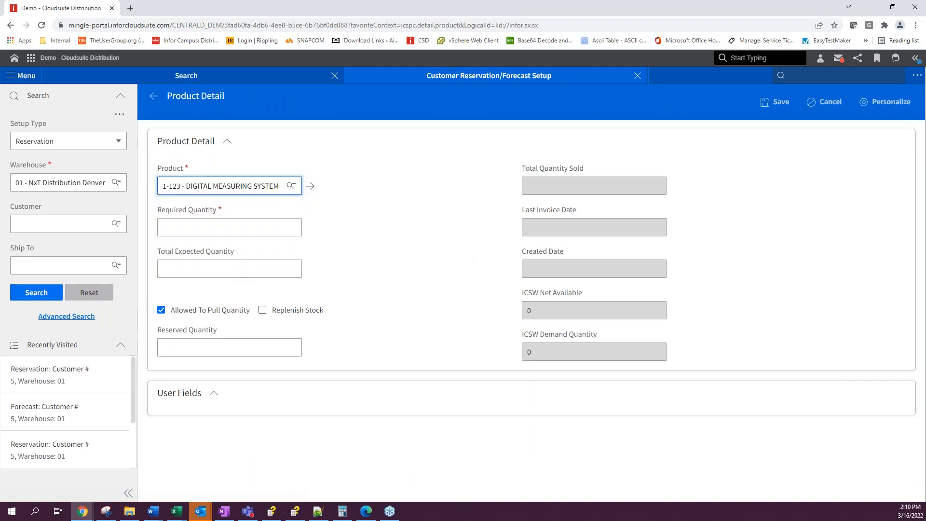
{"action": "left_click", "coordinate": [206, 184]}
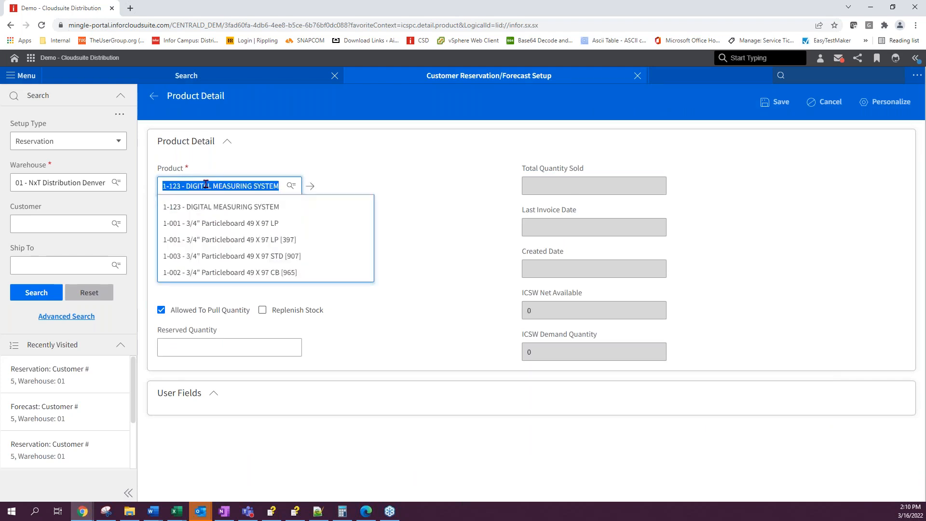
{"action": "left_click", "coordinate": [207, 224]}
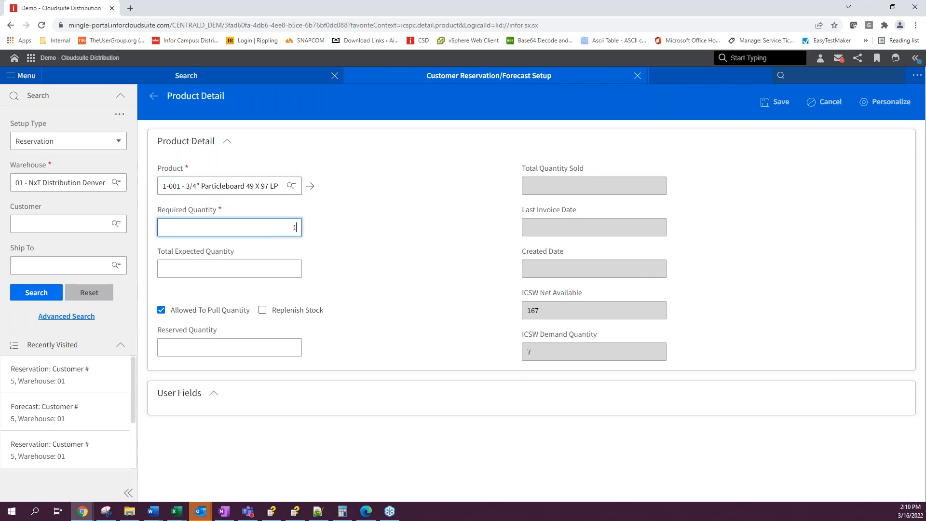
{"action": "left_click", "coordinate": [380, 235]}
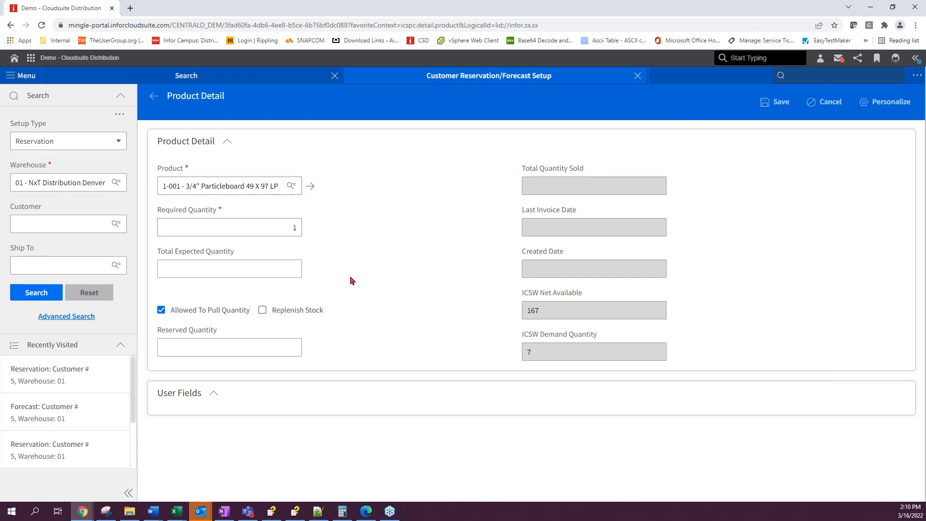
{"action": "left_click", "coordinate": [275, 310]}
{"action": "left_click", "coordinate": [766, 103]}
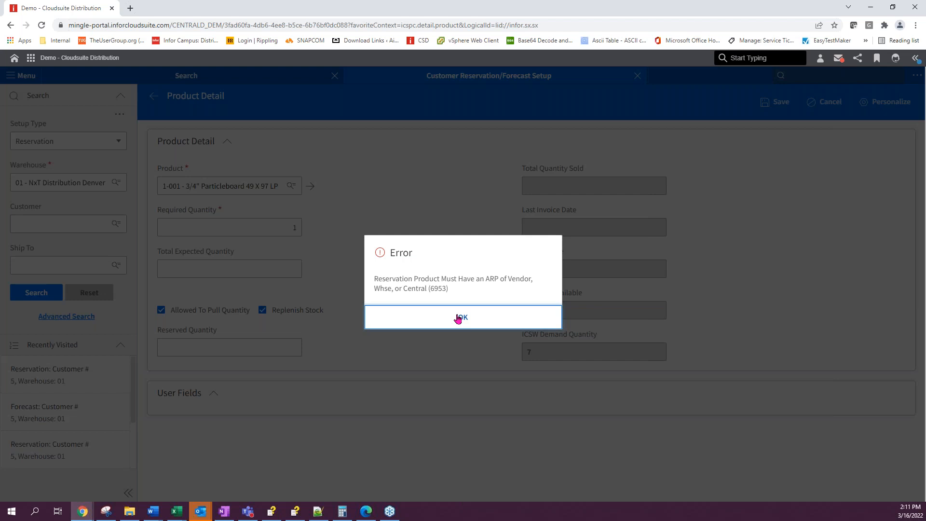
{"action": "left_click", "coordinate": [458, 319]}
{"action": "left_click", "coordinate": [810, 101]}
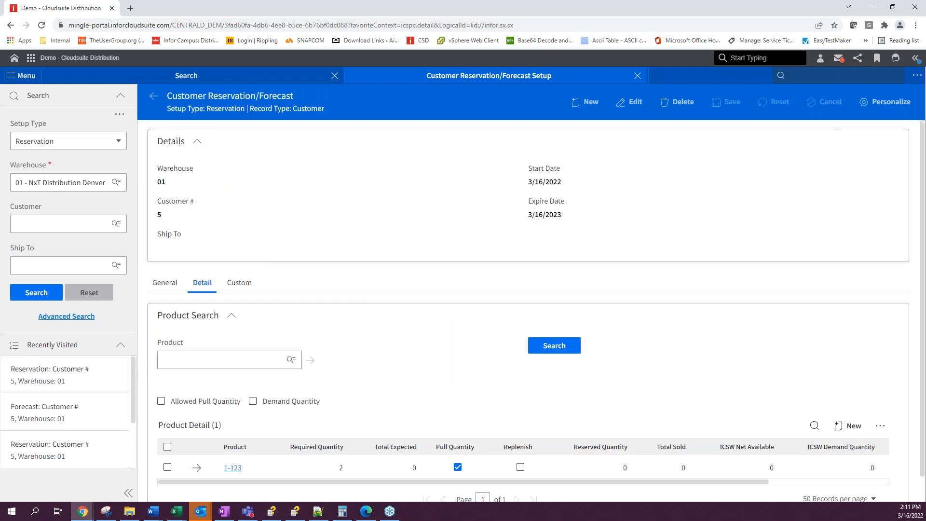
Step: Search the reservation's product lines by Allowed Pull Quantity, and again by Demand Quantity only
{"action": "scroll", "coordinate": [535, 311], "scroll_direction": "down", "scroll_amount": 1}
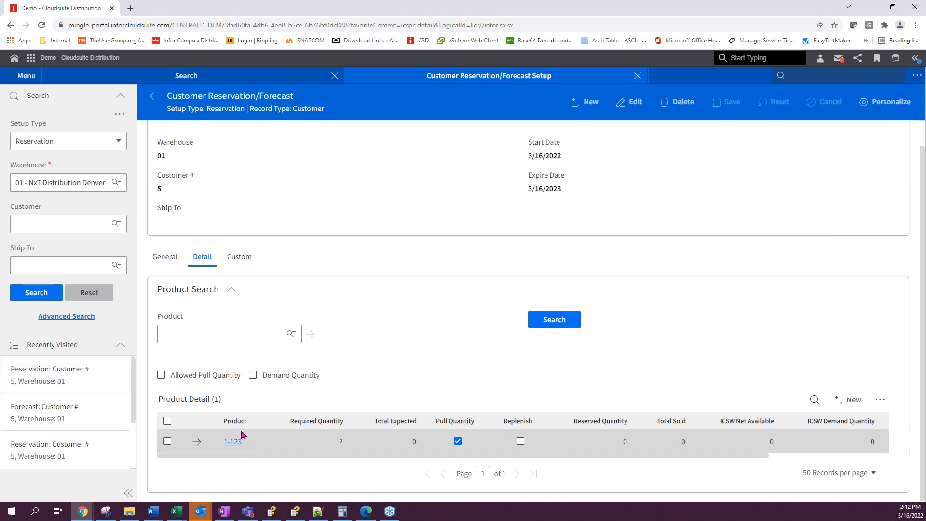
{"action": "left_click", "coordinate": [233, 335]}
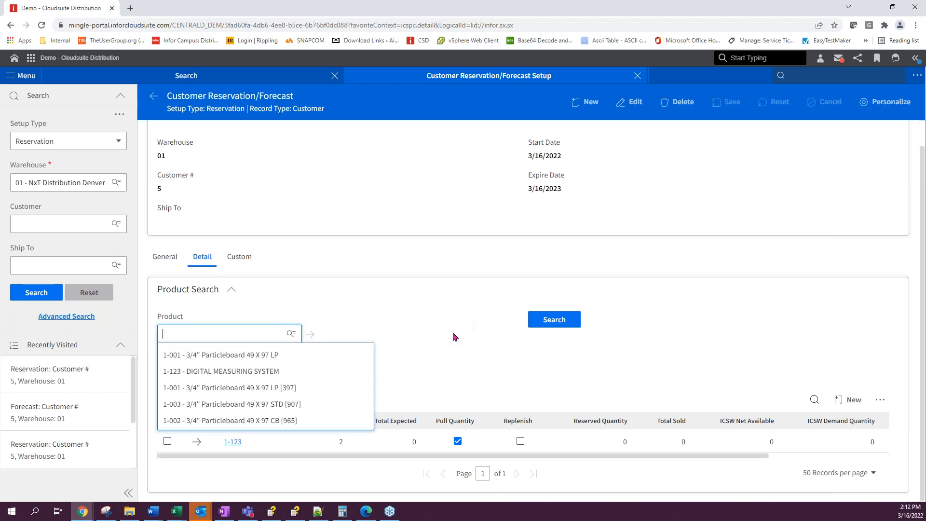
{"action": "left_click", "coordinate": [452, 346]}
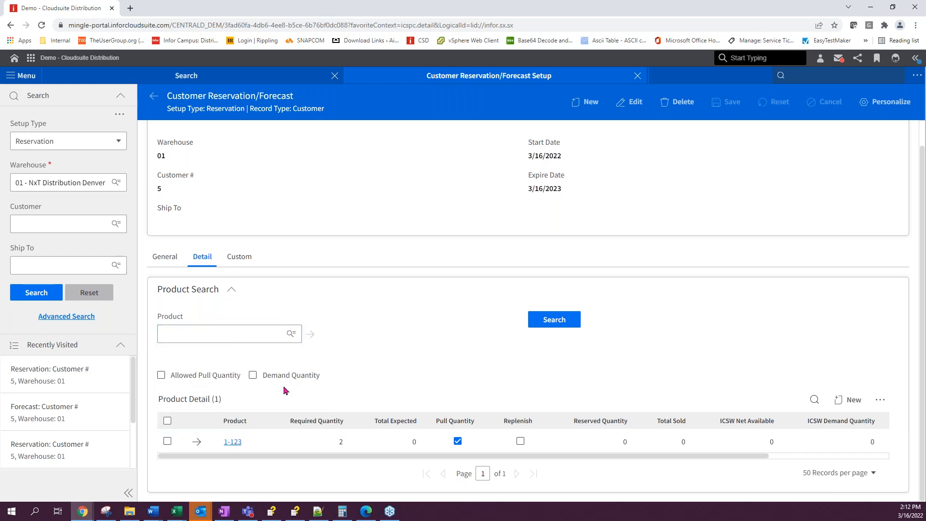
{"action": "left_click", "coordinate": [204, 380]}
{"action": "left_click", "coordinate": [554, 319]}
{"action": "left_click", "coordinate": [162, 376]}
{"action": "left_click", "coordinate": [252, 376]}
{"action": "left_click", "coordinate": [548, 322]}
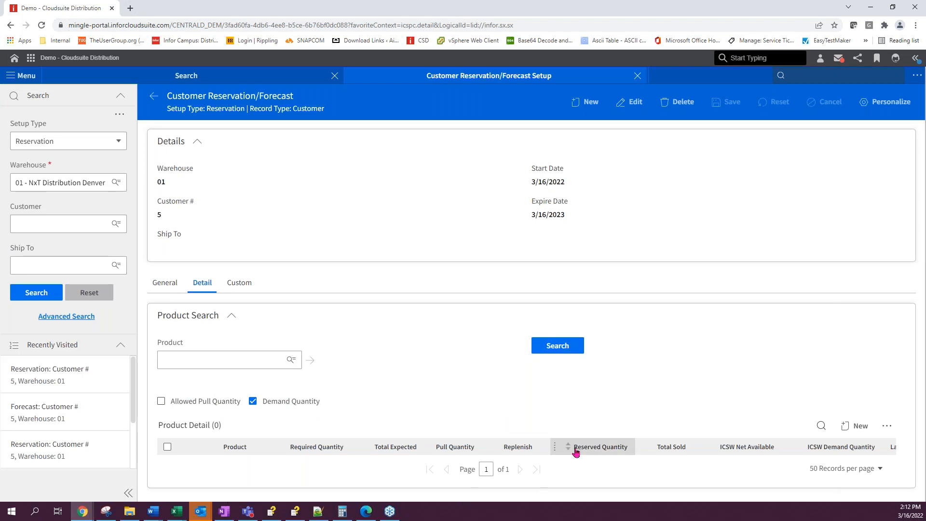
Step: Switch the product line filter from Demand Quantity to Allowed Pull Quantity and rerun the search
{"action": "left_click", "coordinate": [293, 406]}
{"action": "left_click", "coordinate": [221, 407]}
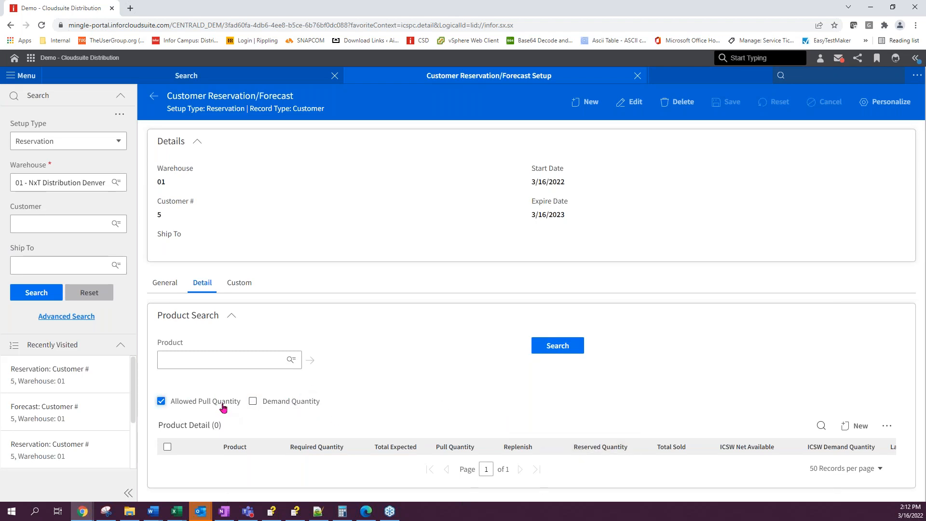
{"action": "left_click", "coordinate": [549, 349]}
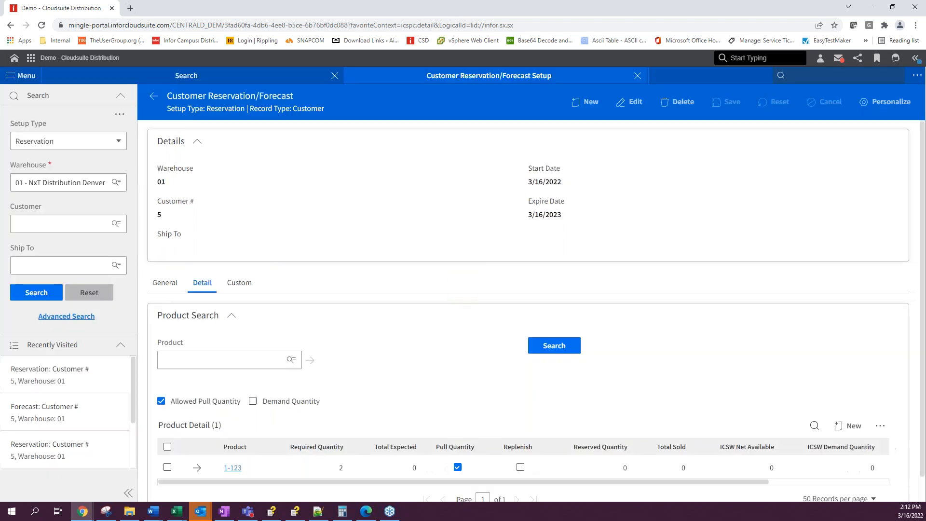
Step: Enable Replenish Stock on the 1-123 product line and save it
{"action": "left_click", "coordinate": [197, 469]}
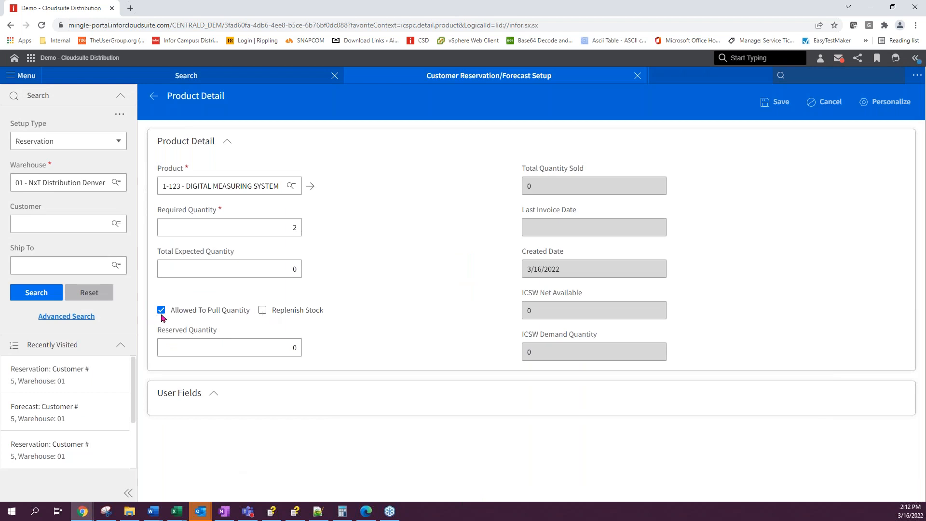
{"action": "left_click", "coordinate": [263, 314]}
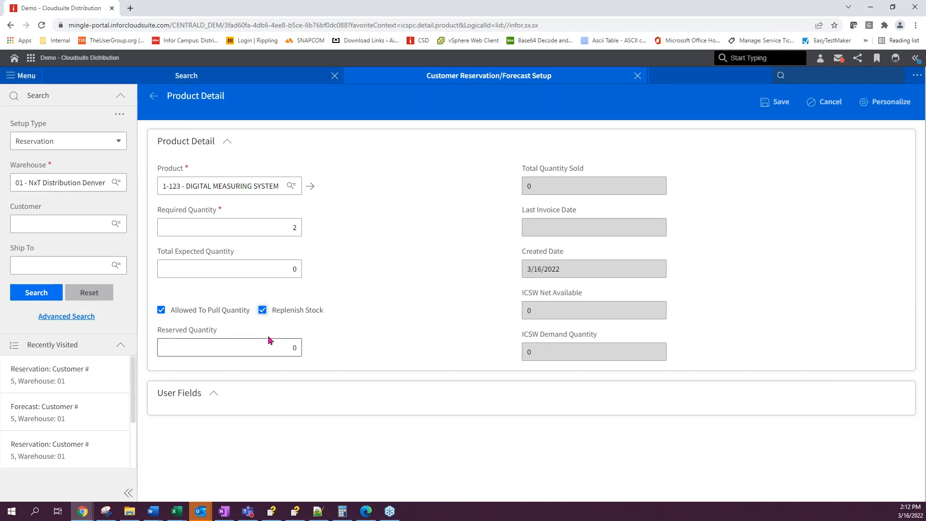
{"action": "left_click", "coordinate": [762, 107]}
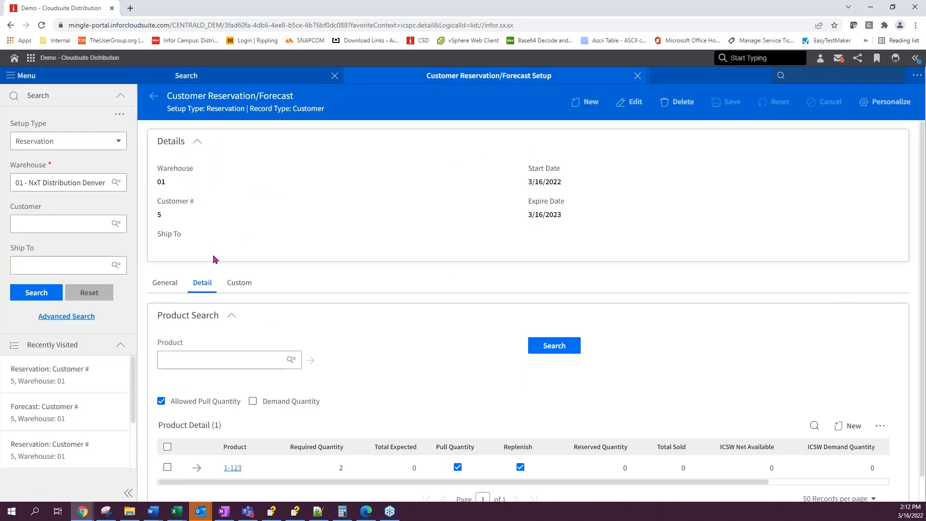
Step: View the reservation's custom user fields and its general information
{"action": "left_click", "coordinate": [246, 284]}
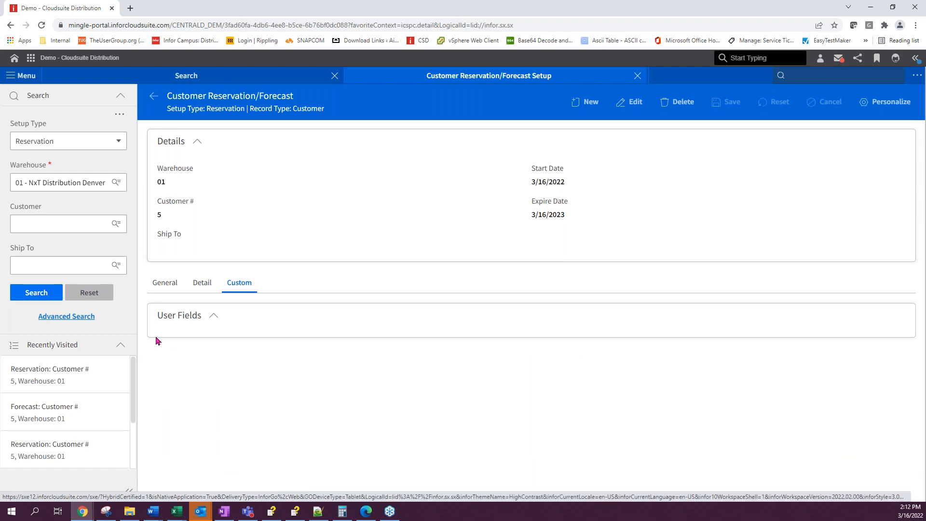
{"action": "left_click", "coordinate": [164, 284]}
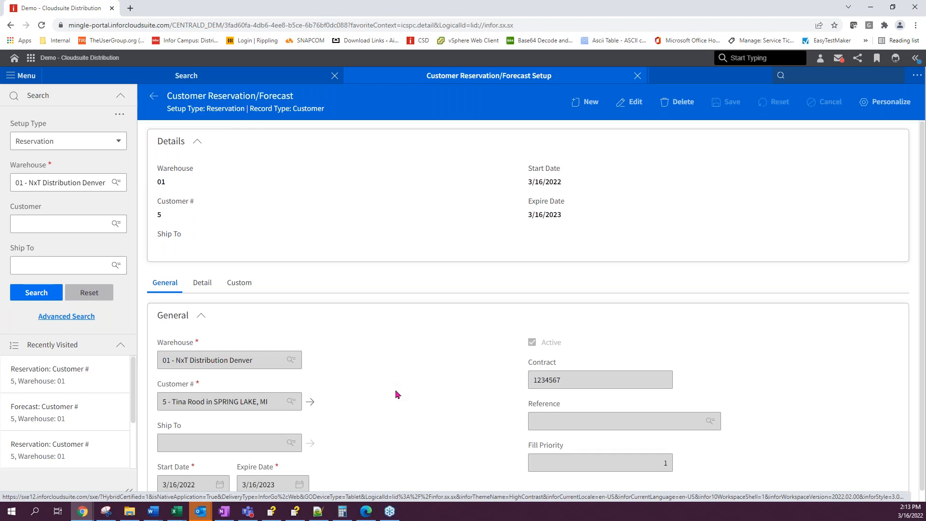
Step: Edit the reservation, turn its Active setting off and back on, and discard the edit
{"action": "left_click", "coordinate": [636, 103]}
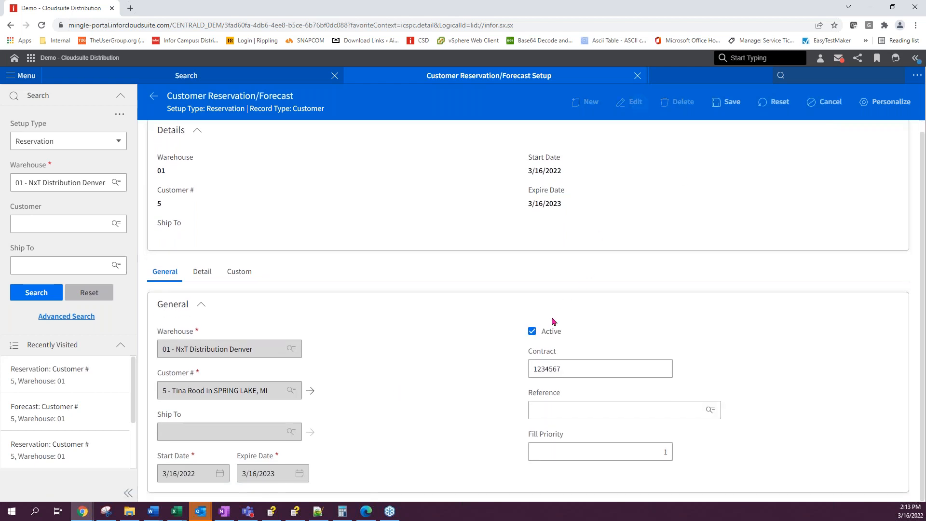
{"action": "left_click", "coordinate": [533, 332]}
{"action": "left_click", "coordinate": [532, 332]}
{"action": "left_click", "coordinate": [826, 101]}
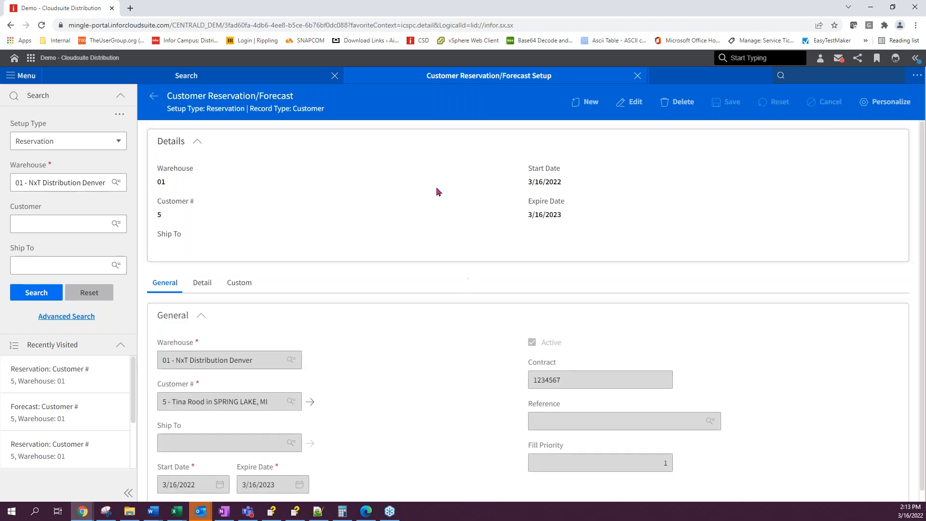
Step: Return to the reservation list, select the record starting 3/16/2022, and view its Activate and Inactivate options without applying either
{"action": "left_click", "coordinate": [154, 97]}
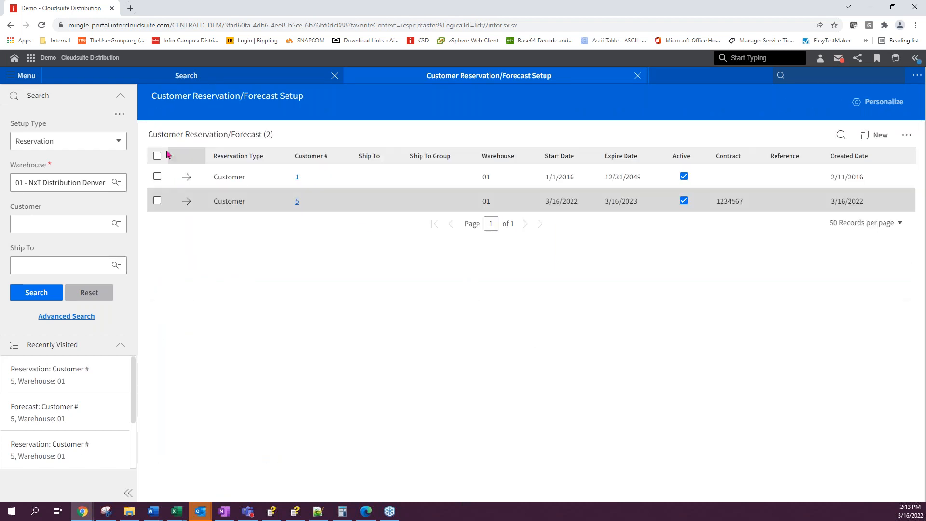
{"action": "left_click", "coordinate": [157, 201]}
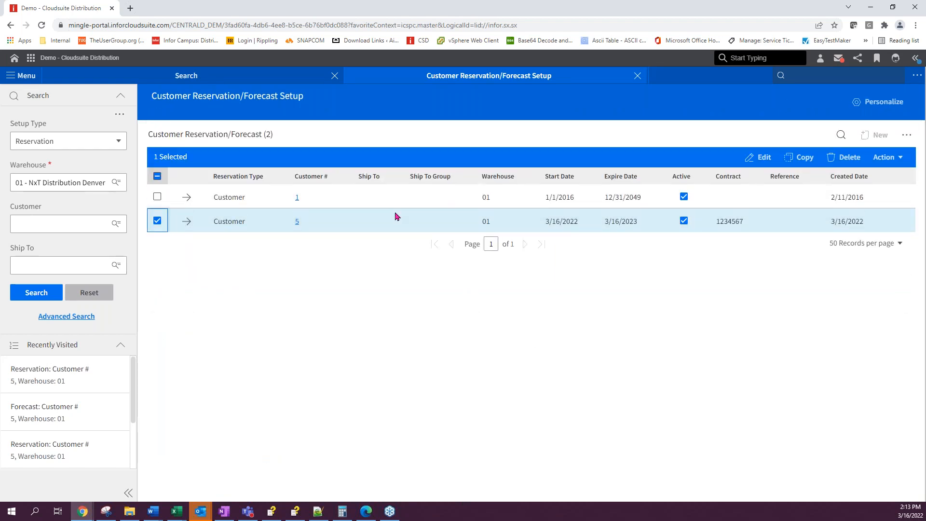
{"action": "left_click", "coordinate": [888, 158]}
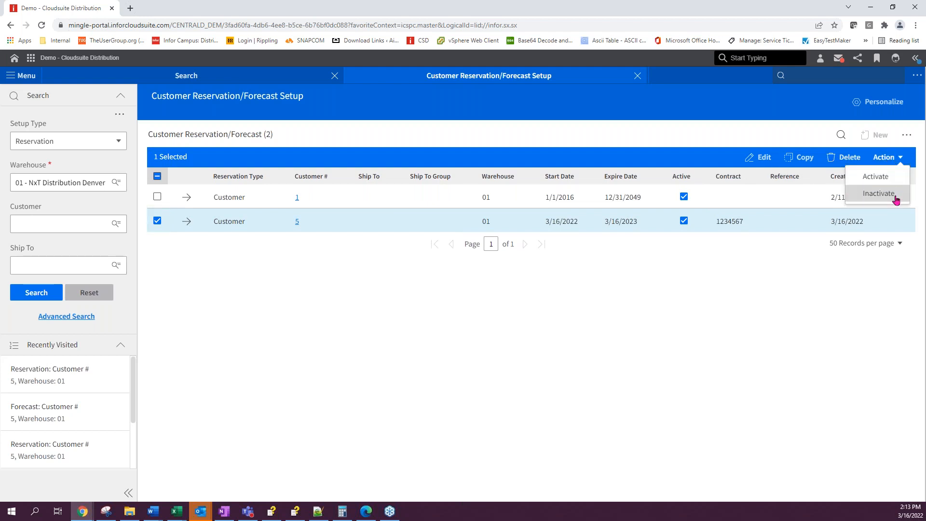
{"action": "left_click", "coordinate": [755, 131]}
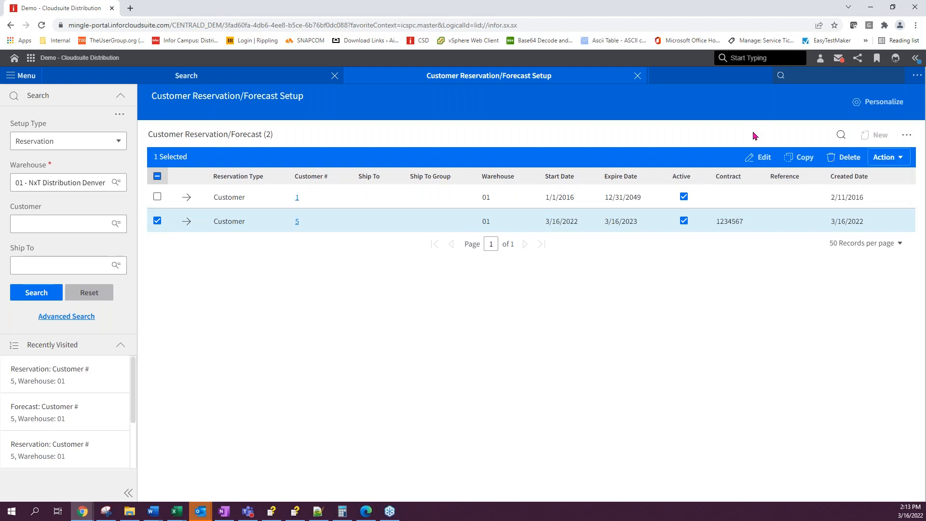
Step: Try to delete the selected reservation starting 3/16/2022
{"action": "left_click", "coordinate": [846, 159]}
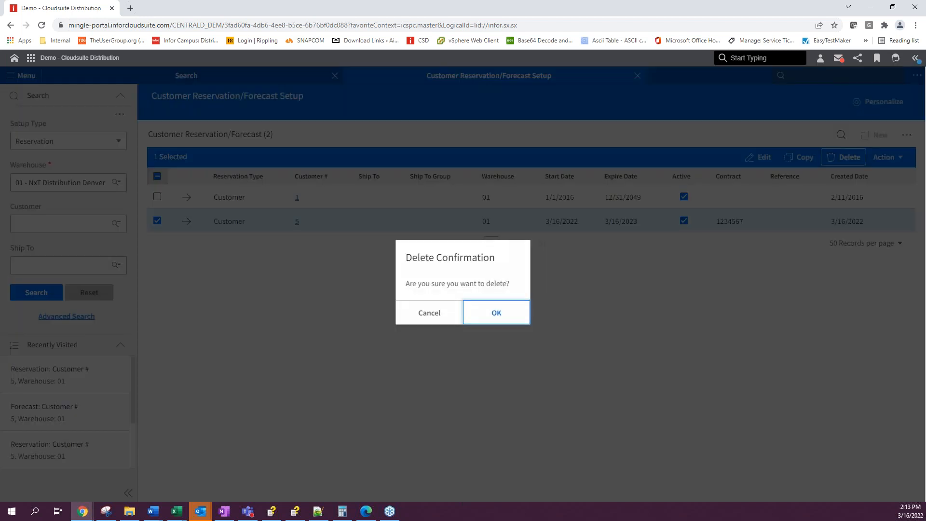
{"action": "left_click", "coordinate": [493, 318]}
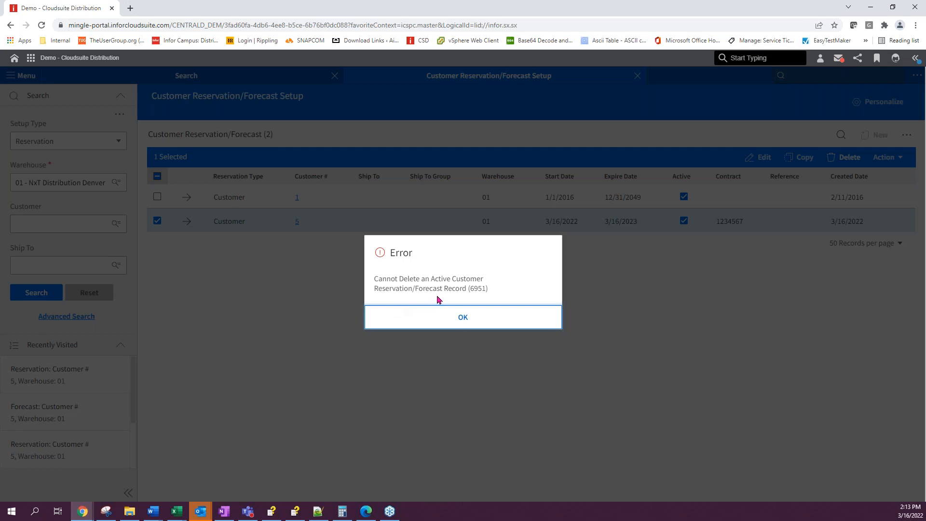
{"action": "left_click", "coordinate": [466, 320]}
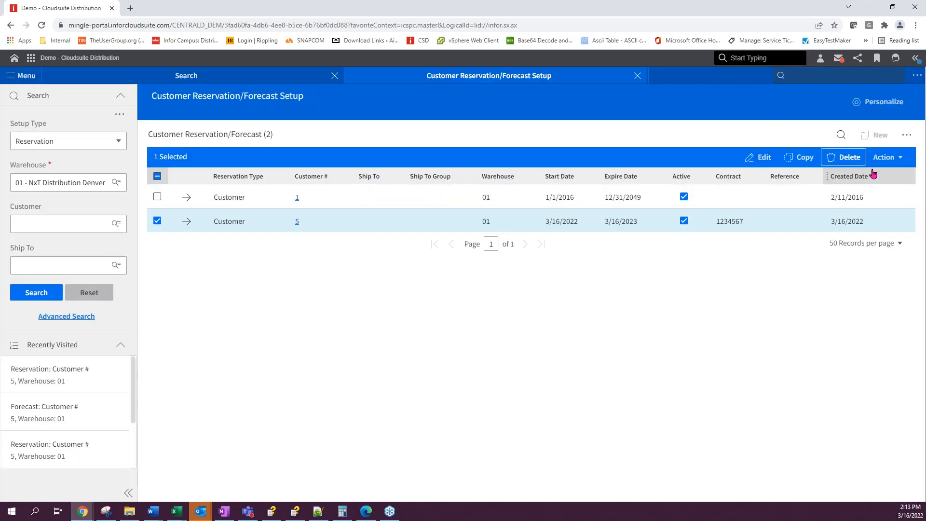
Step: Look at the selected reservation's Inactivate option without applying it, and deselect the record
{"action": "left_click", "coordinate": [879, 159]}
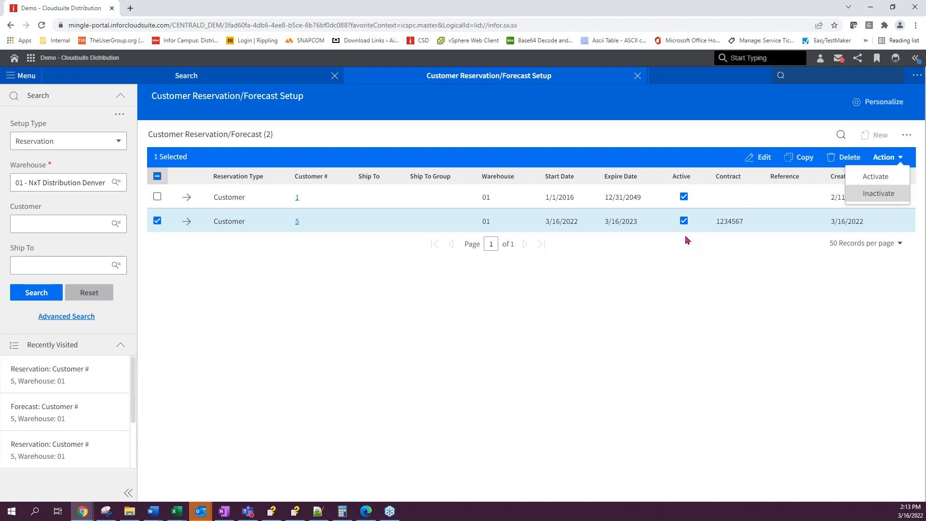
{"action": "left_click", "coordinate": [692, 269]}
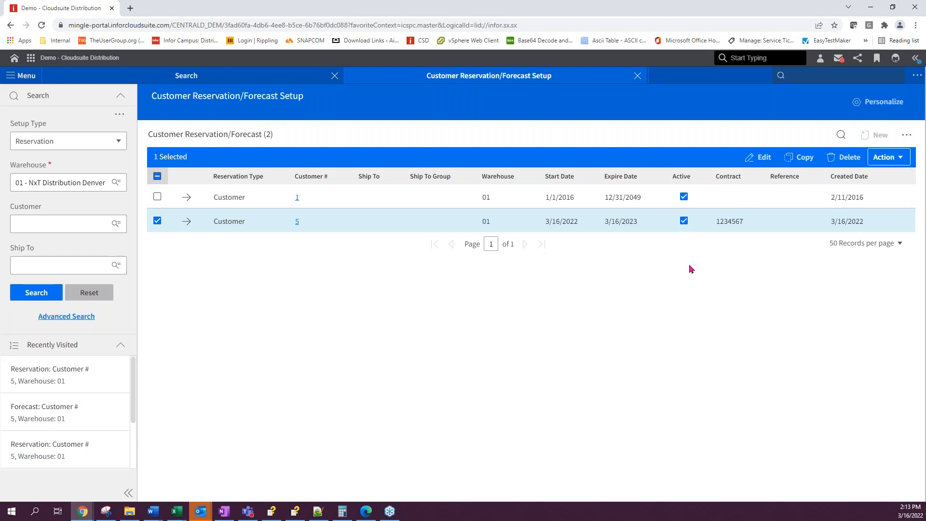
{"action": "left_click", "coordinate": [159, 224]}
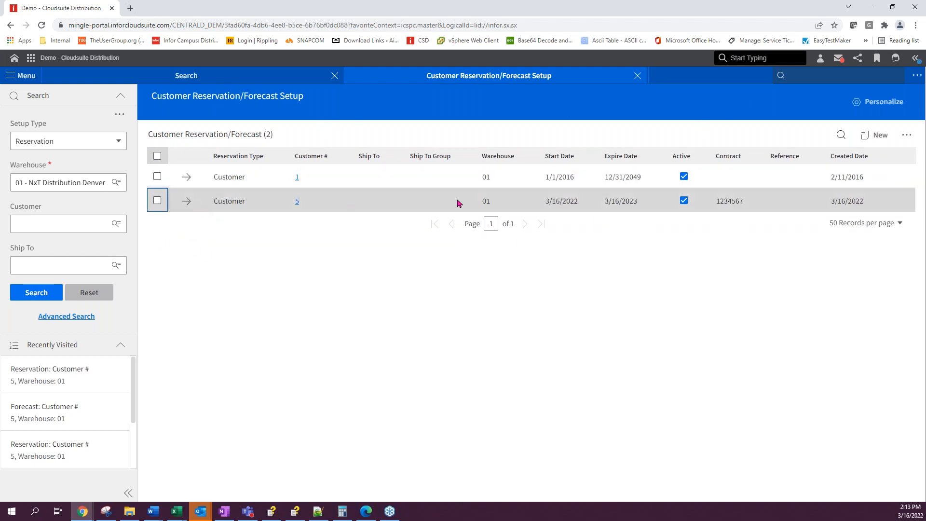
Step: Open Product Availability Inquiry and look up product 1-123 DIGITAL MEASURING SYSTEM in warehouse 01
{"action": "left_click", "coordinate": [794, 75]}
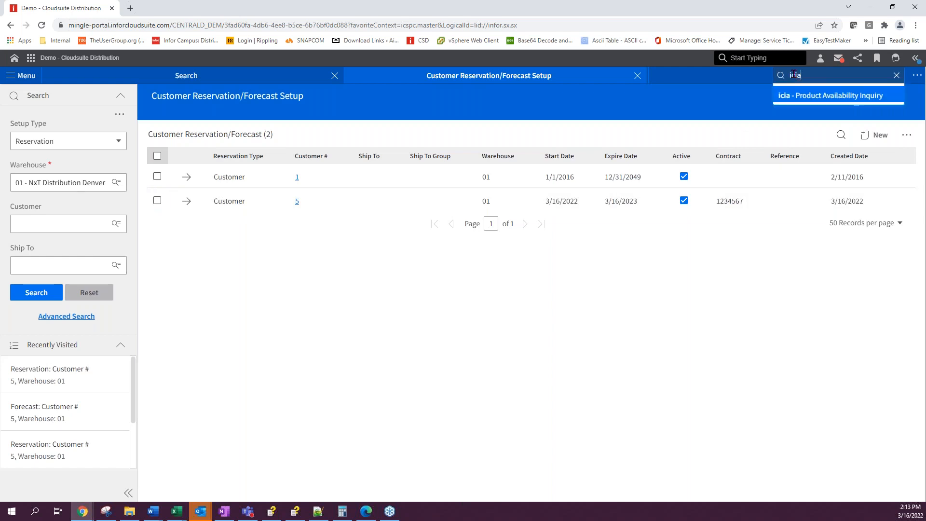
{"action": "left_click", "coordinate": [814, 100]}
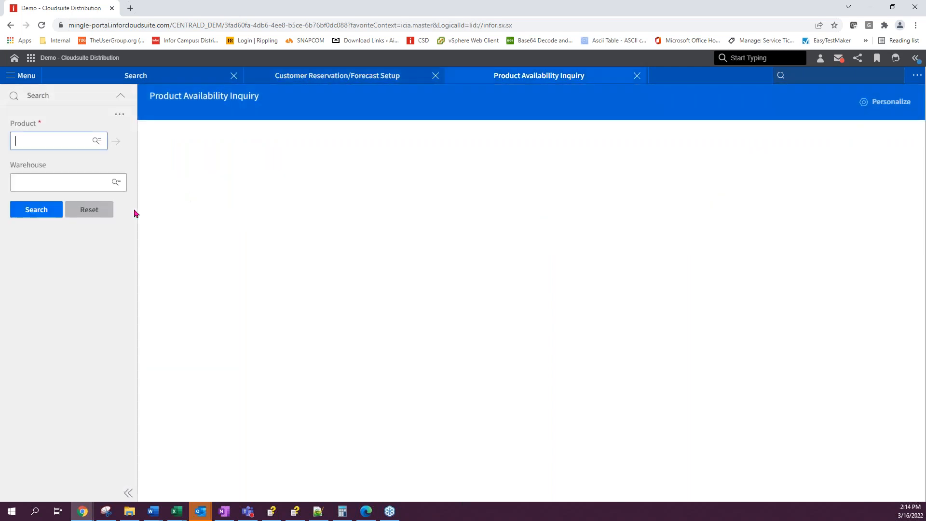
{"action": "left_click", "coordinate": [29, 141]}
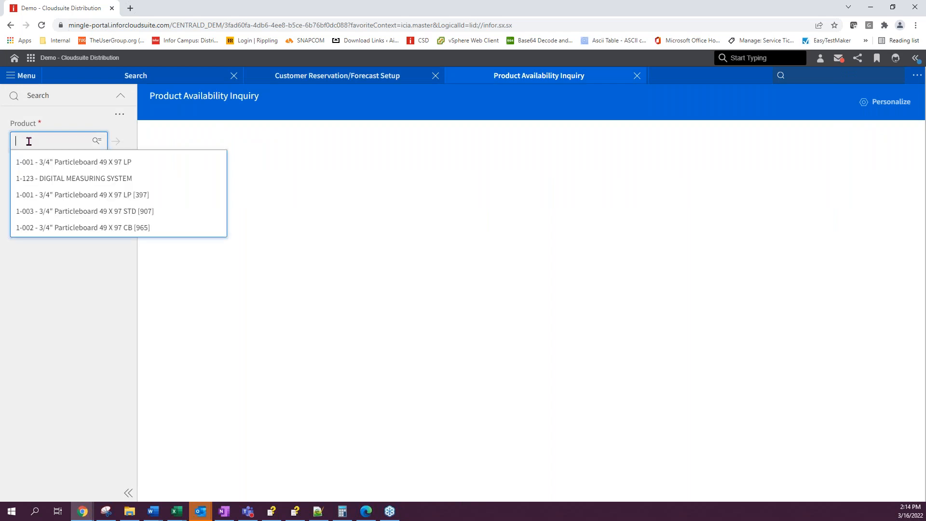
{"action": "left_click", "coordinate": [27, 161]}
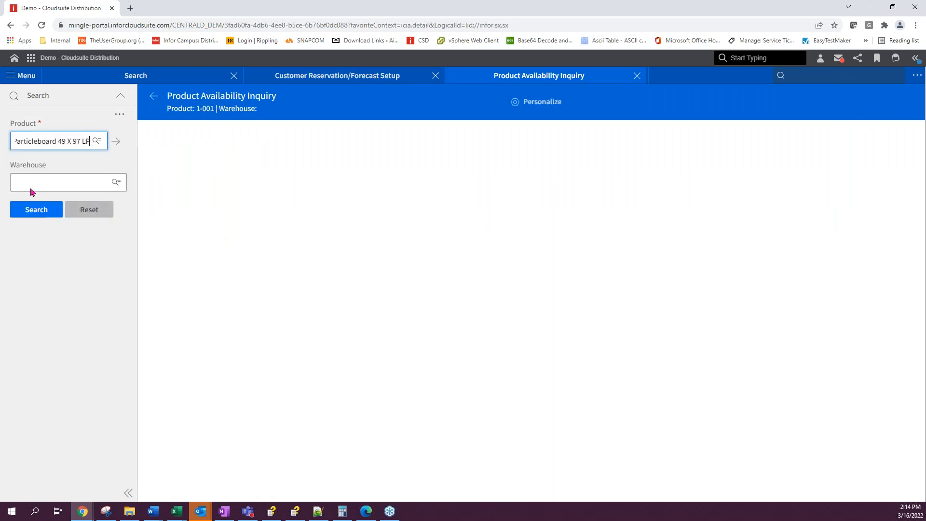
{"action": "left_click", "coordinate": [44, 144]}
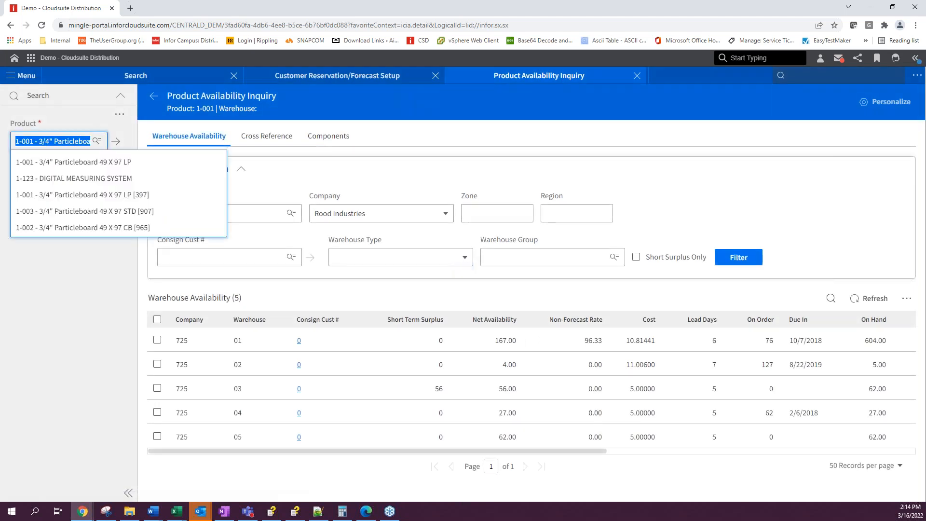
{"action": "left_click", "coordinate": [45, 169]}
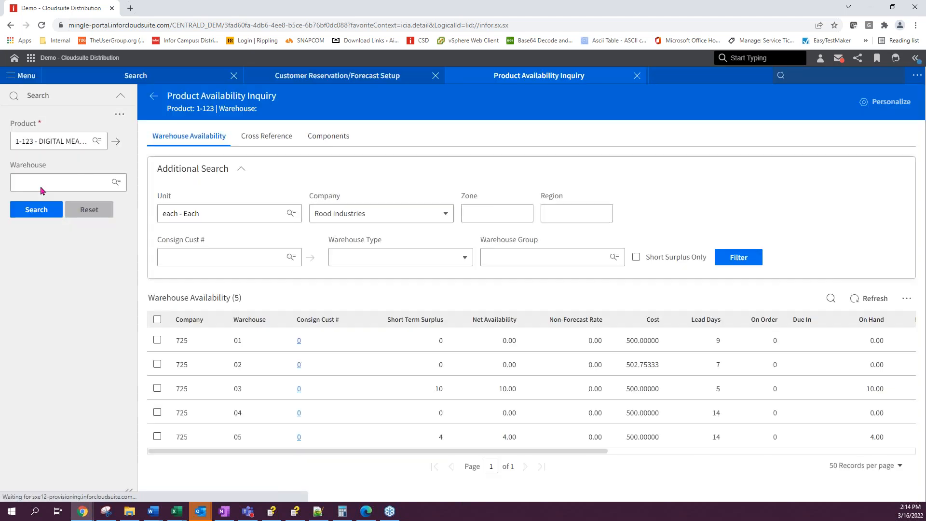
{"action": "left_click", "coordinate": [58, 182]}
{"action": "left_click", "coordinate": [58, 199]}
{"action": "left_click", "coordinate": [34, 209]}
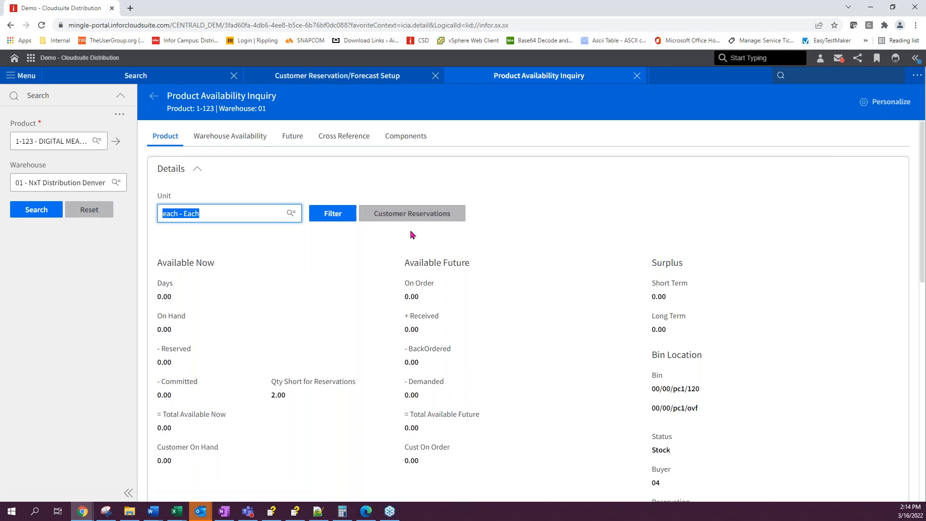
Step: View the customer reservations for product 1-123, return to the inquiry and examine its availability and quantity short for reservations
{"action": "left_click", "coordinate": [414, 217]}
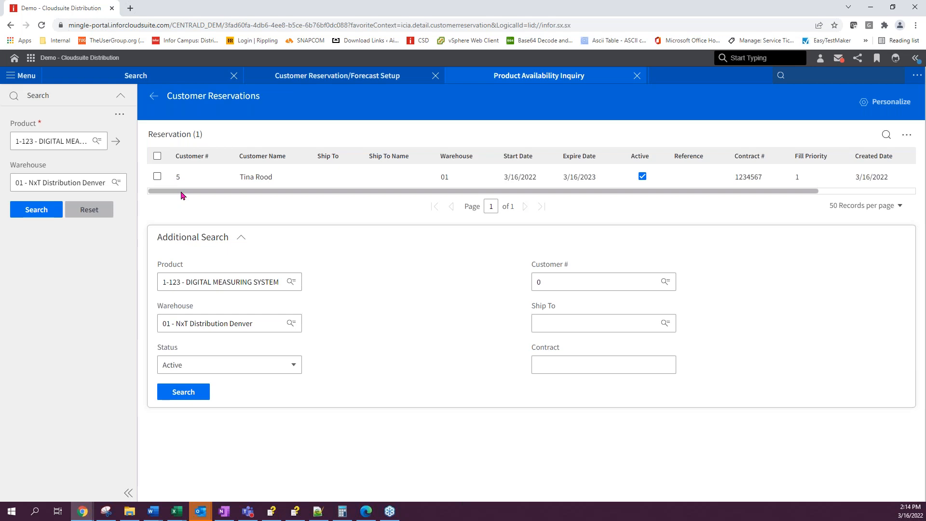
{"action": "left_click", "coordinate": [152, 103]}
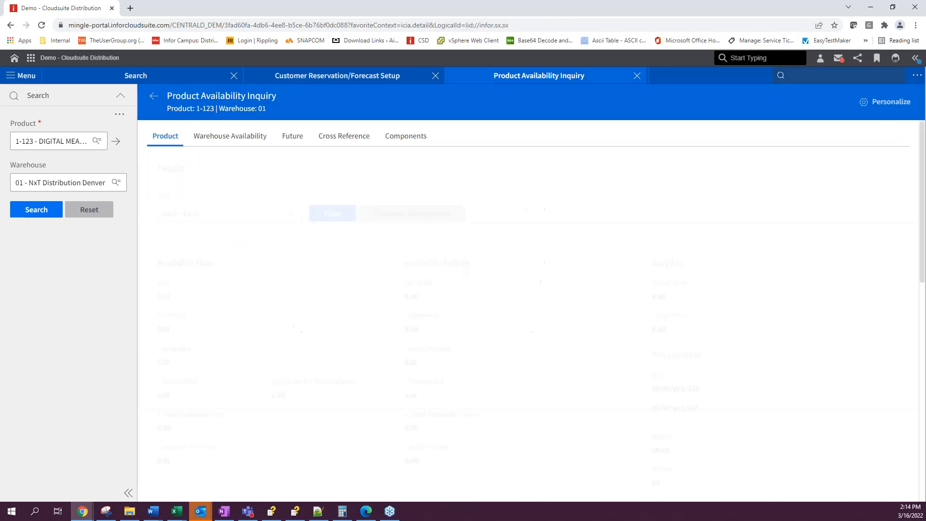
{"action": "scroll", "coordinate": [327, 348], "scroll_direction": "down", "scroll_amount": 1}
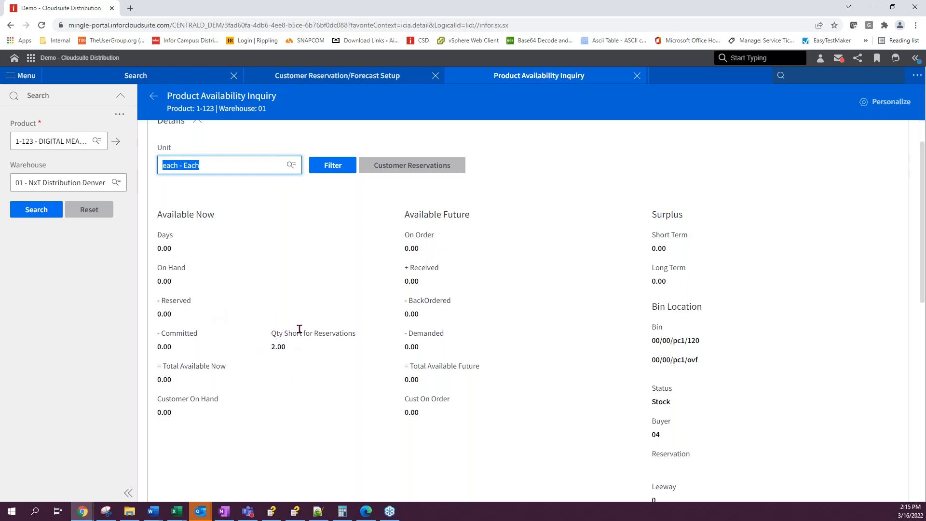
{"action": "scroll", "coordinate": [309, 269], "scroll_direction": "down", "scroll_amount": 1}
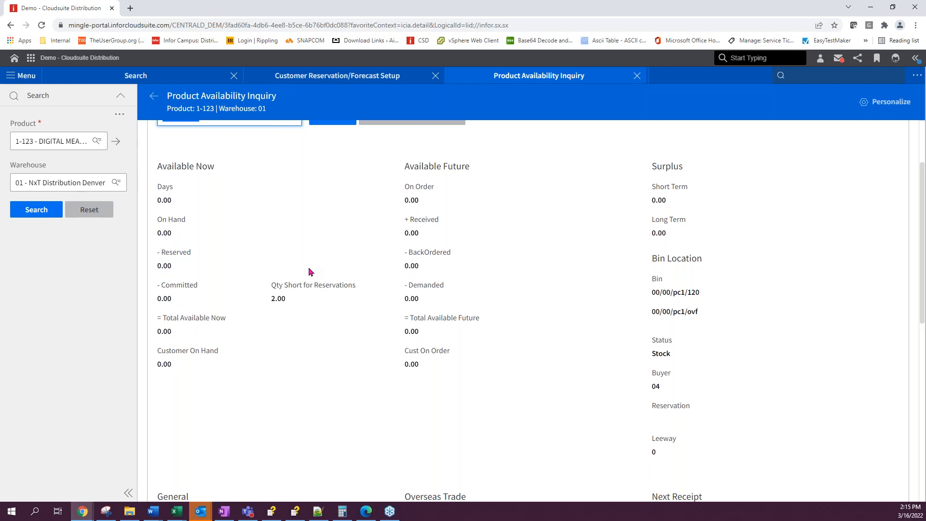
{"action": "scroll", "coordinate": [309, 386], "scroll_direction": "up", "scroll_amount": 2}
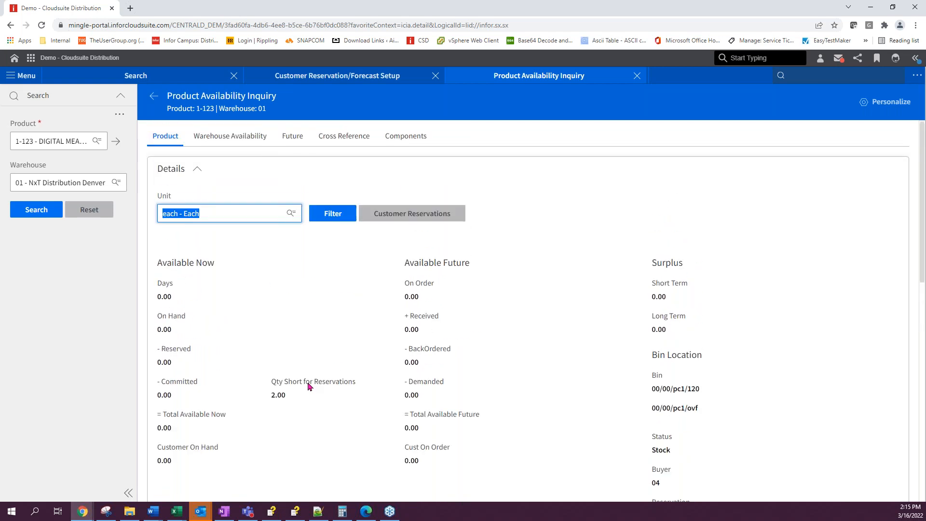
Step: Open the Purchase Order Demand Center (poera) and the PO Entry Recommended Replenishment Action Report (poerr)
{"action": "left_click", "coordinate": [818, 73]}
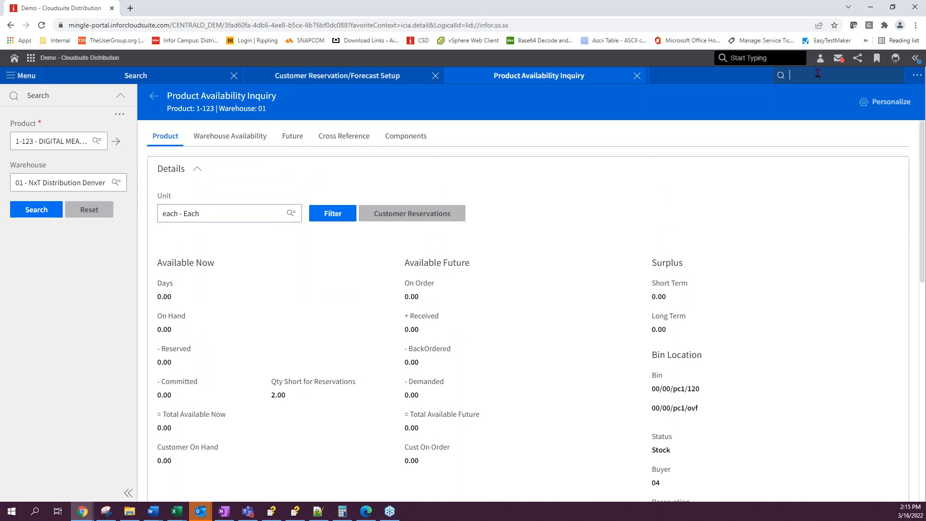
{"action": "type", "text": "poera"}
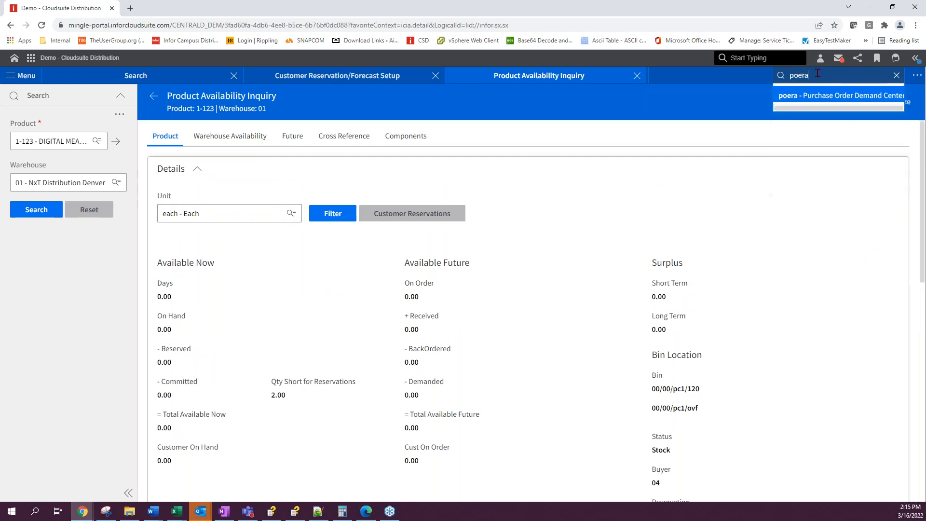
{"action": "left_click", "coordinate": [821, 95]}
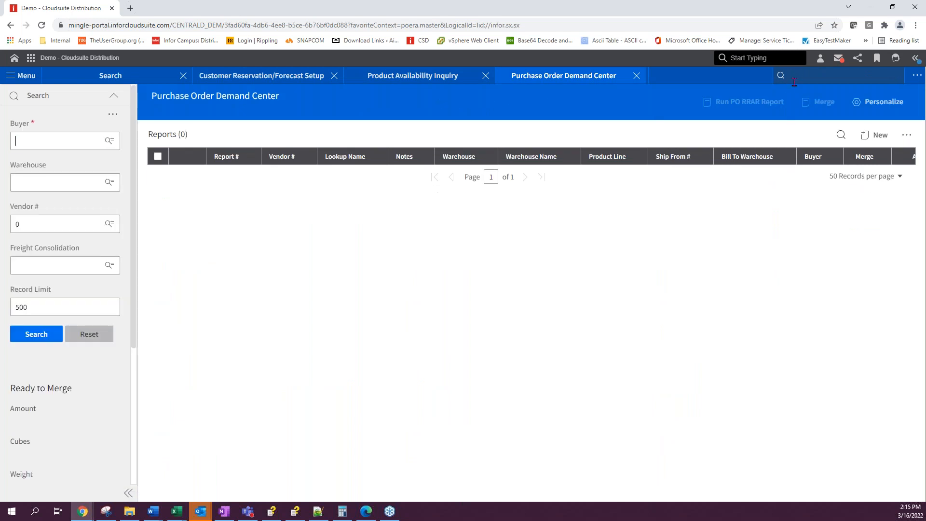
{"action": "type", "text": "po"}
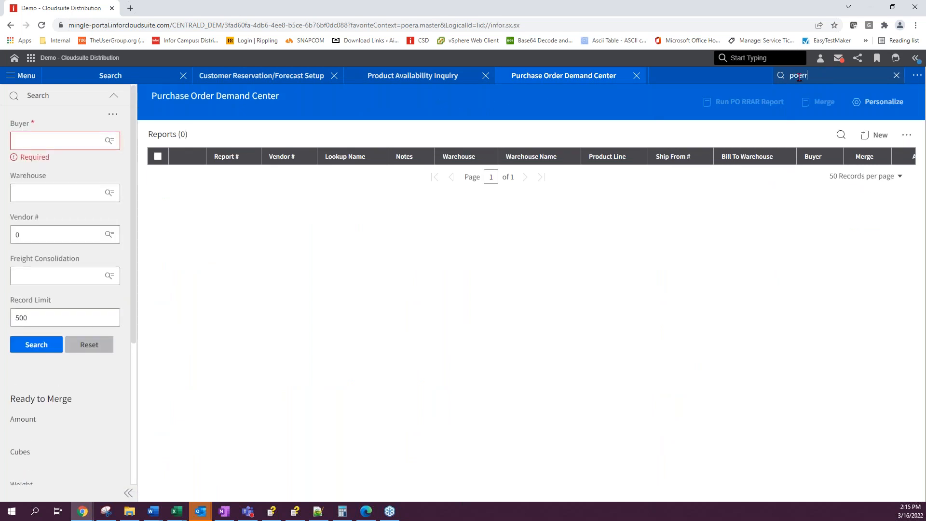
{"action": "type", "text": "err"}
{"action": "left_click", "coordinate": [810, 97]}
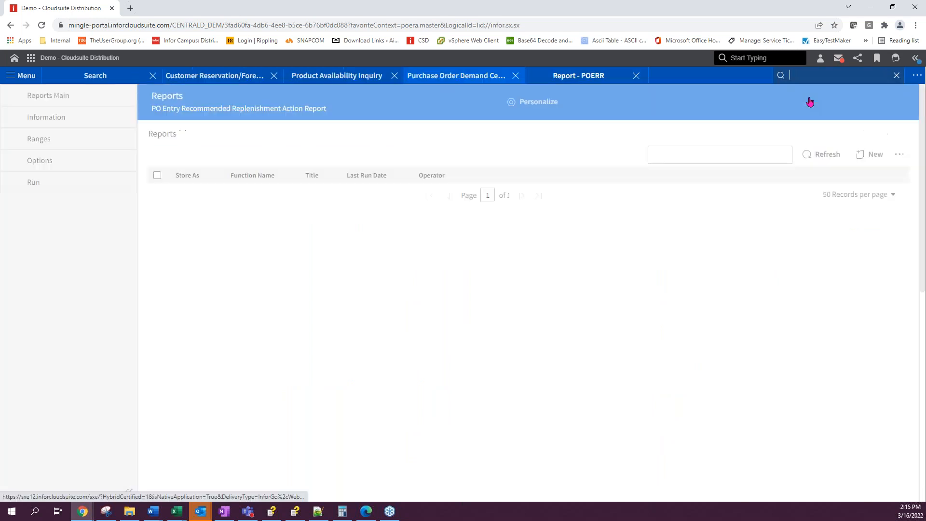
Step: Copy the stored PORRAR report as a One Time report and save it for running with its existing ranges and options
{"action": "left_click", "coordinate": [157, 176]}
{"action": "left_click", "coordinate": [841, 158]}
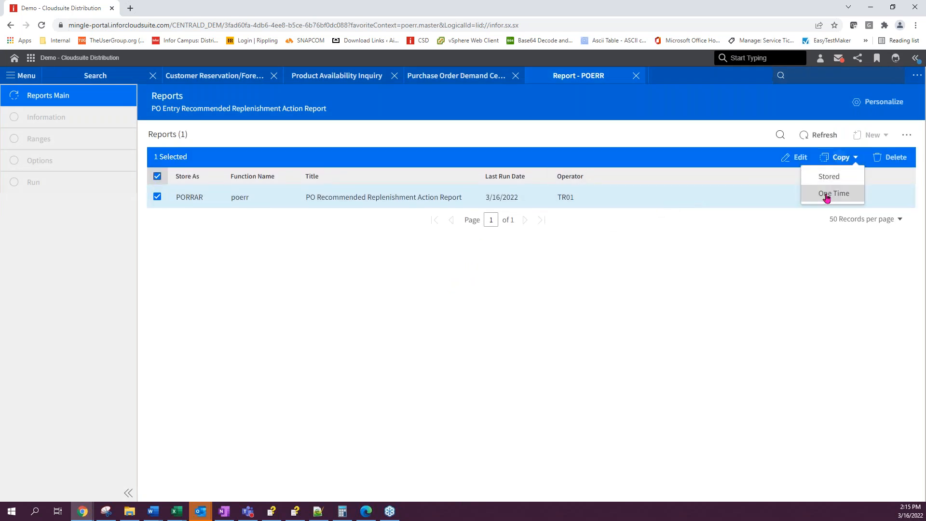
{"action": "left_click", "coordinate": [827, 196]}
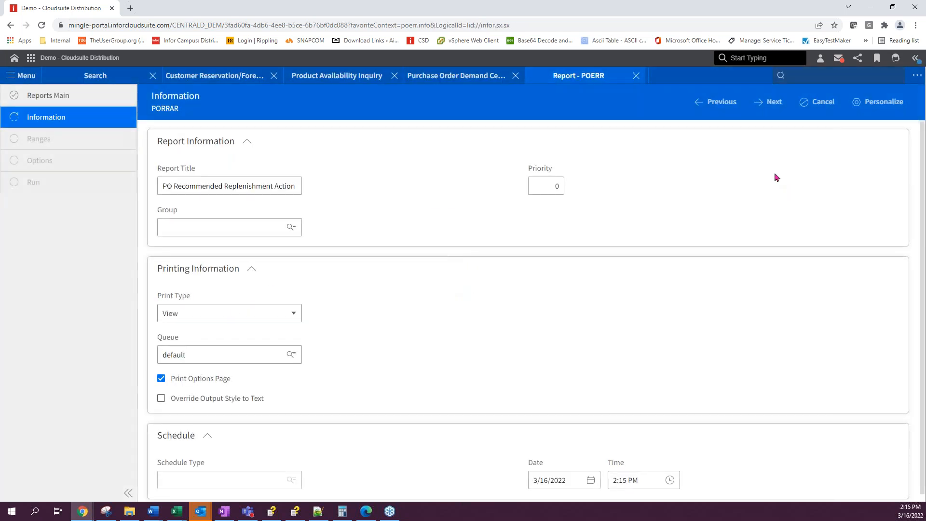
{"action": "left_click", "coordinate": [771, 102]}
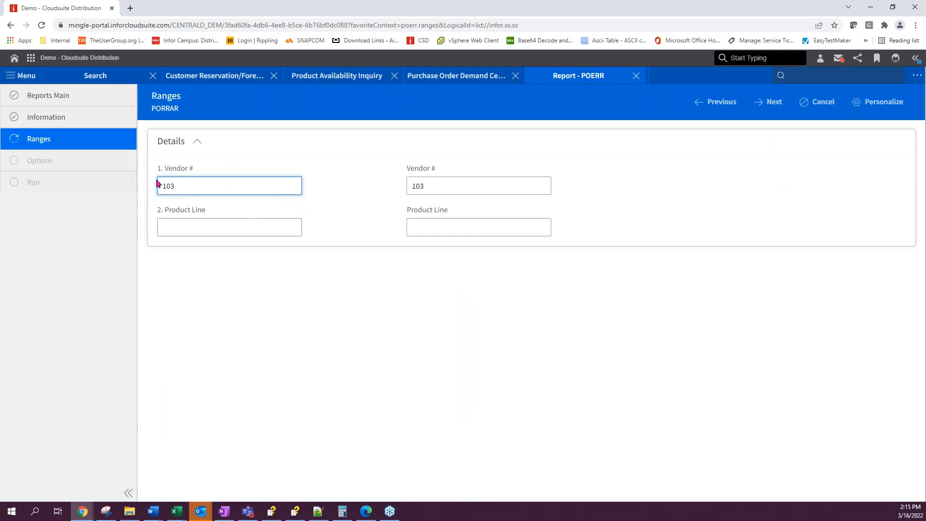
{"action": "left_click", "coordinate": [762, 105]}
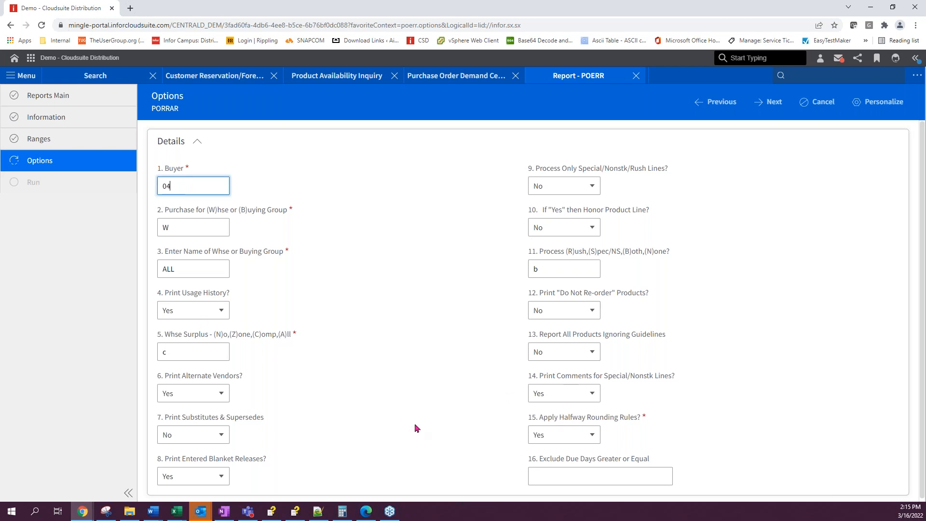
{"action": "left_click", "coordinate": [773, 102]}
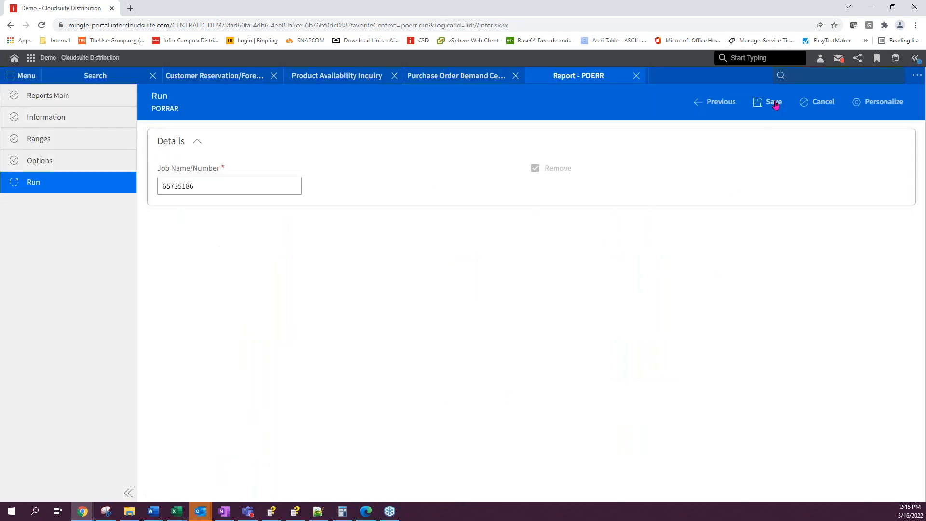
{"action": "left_click", "coordinate": [774, 104]}
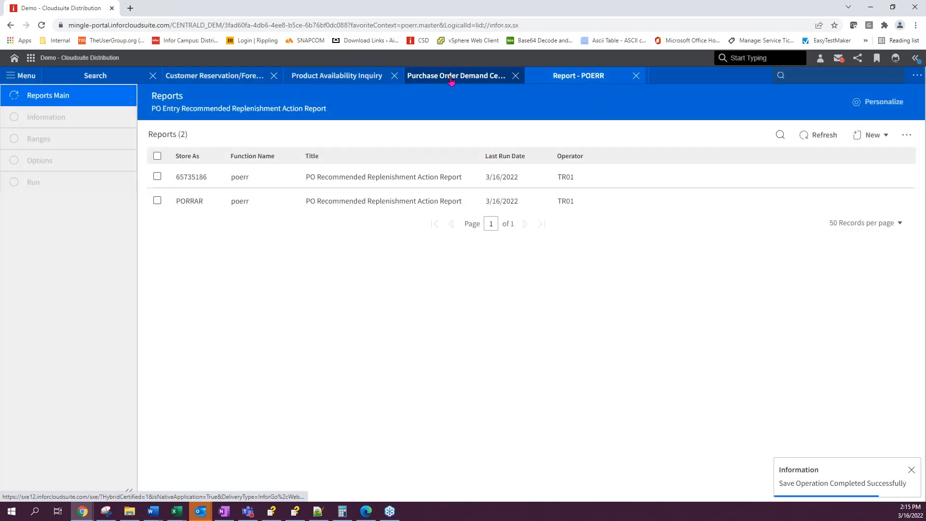
Step: Search the Purchase Order Demand Center for buyer 04 and examine the line items of the first listed report
{"action": "left_click", "coordinate": [429, 76]}
{"action": "left_click", "coordinate": [31, 141]}
{"action": "left_click", "coordinate": [34, 163]}
{"action": "left_click", "coordinate": [31, 335]}
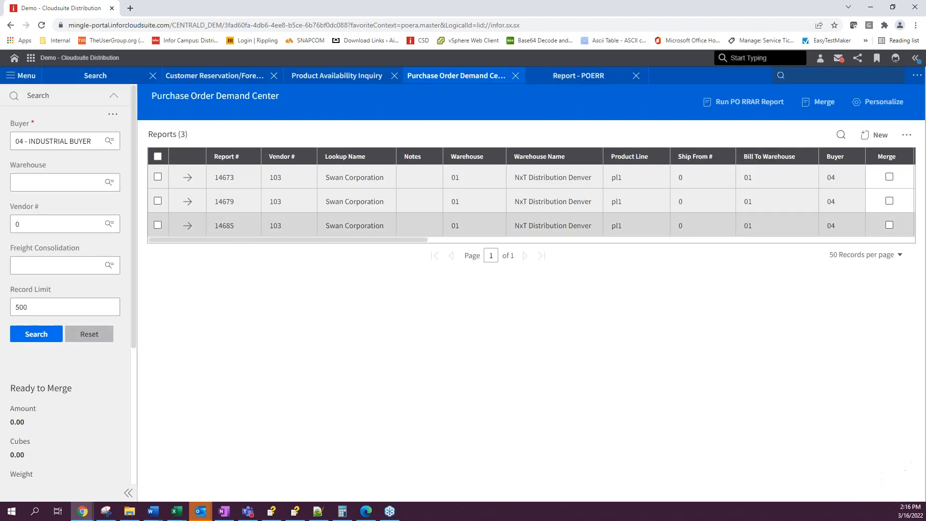
{"action": "left_click", "coordinate": [187, 179]}
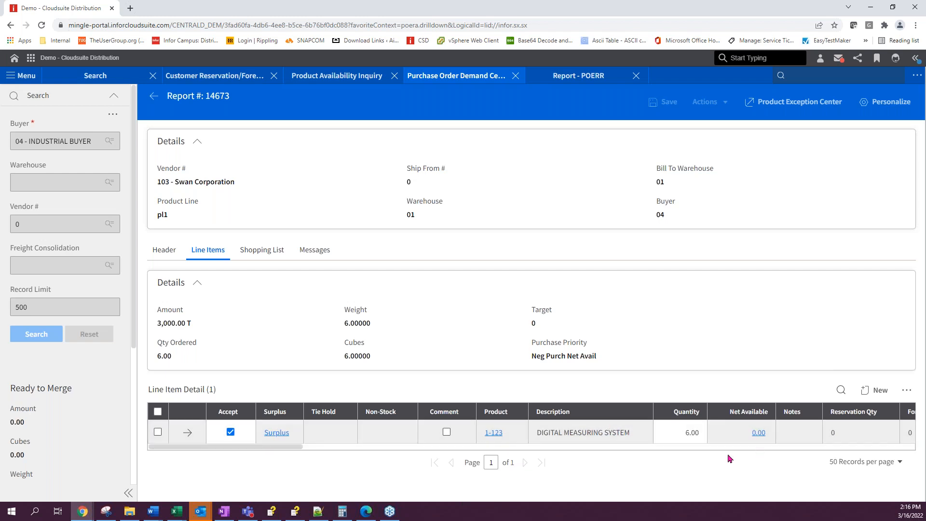
{"action": "left_click_drag", "start_coordinate": [171, 451], "coordinate": [222, 451]}
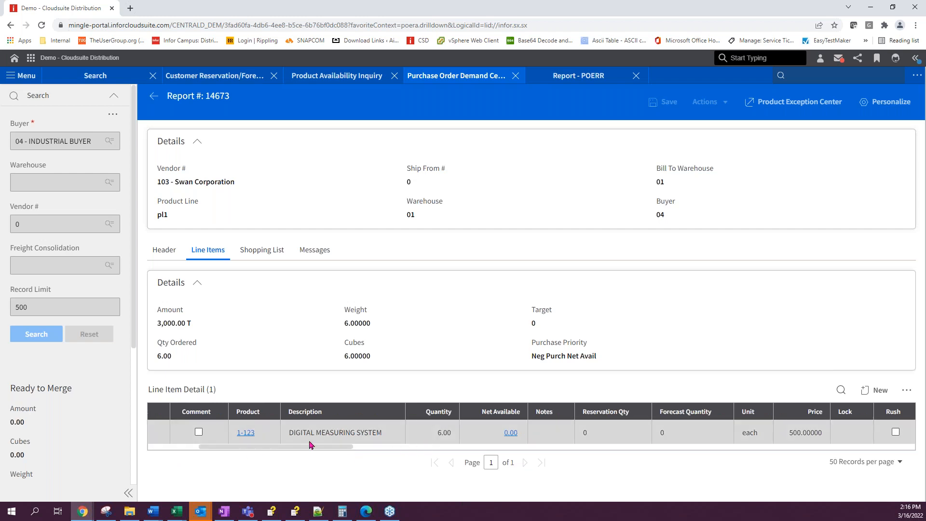
{"action": "left_click_drag", "start_coordinate": [263, 450], "coordinate": [207, 451]}
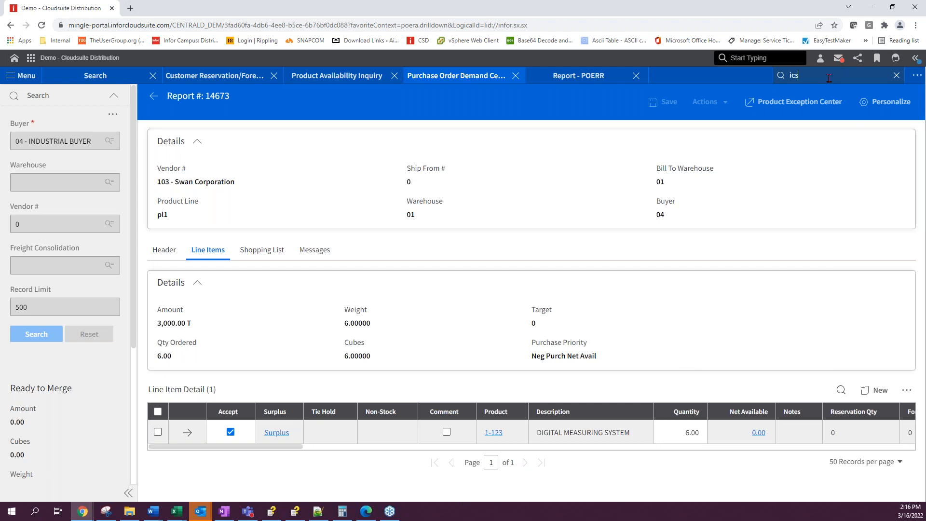
Step: Open Warehouse Product Setup and search for product 1-123 DIGITAL MEASURING SYSTEM in warehouse 01
{"action": "left_click", "coordinate": [824, 95]}
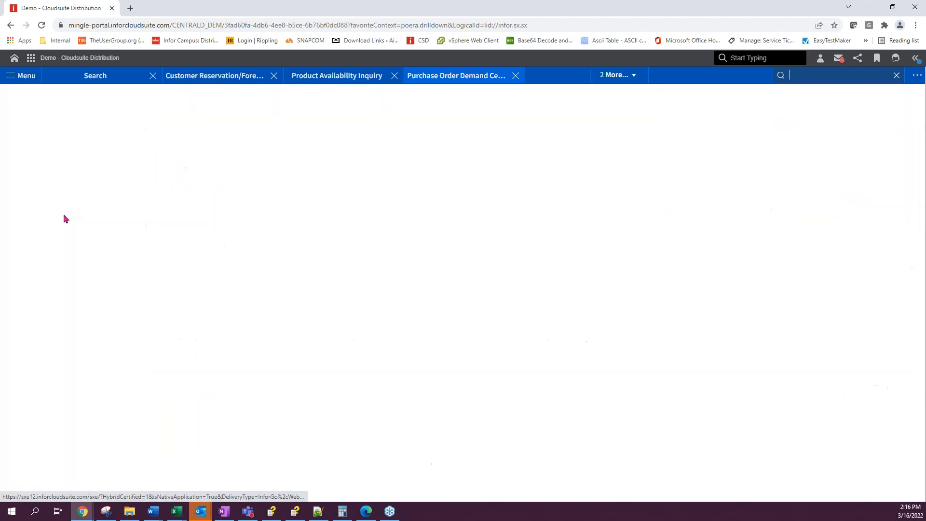
{"action": "left_click", "coordinate": [33, 138]}
{"action": "type", "text": "0"}
{"action": "key", "text": "Down"}
{"action": "key", "text": "Return"}
{"action": "left_click", "coordinate": [43, 182]}
{"action": "left_click", "coordinate": [39, 202]}
{"action": "left_click", "coordinate": [36, 250]}
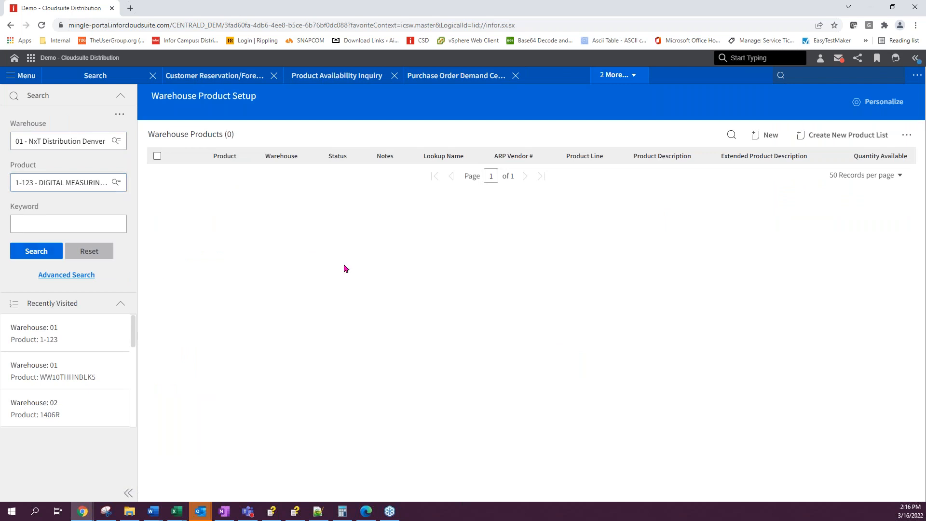
Step: Open the warehouse product record for 1-123 and review its ordering method, order point and line point settings
{"action": "left_click", "coordinate": [186, 177]}
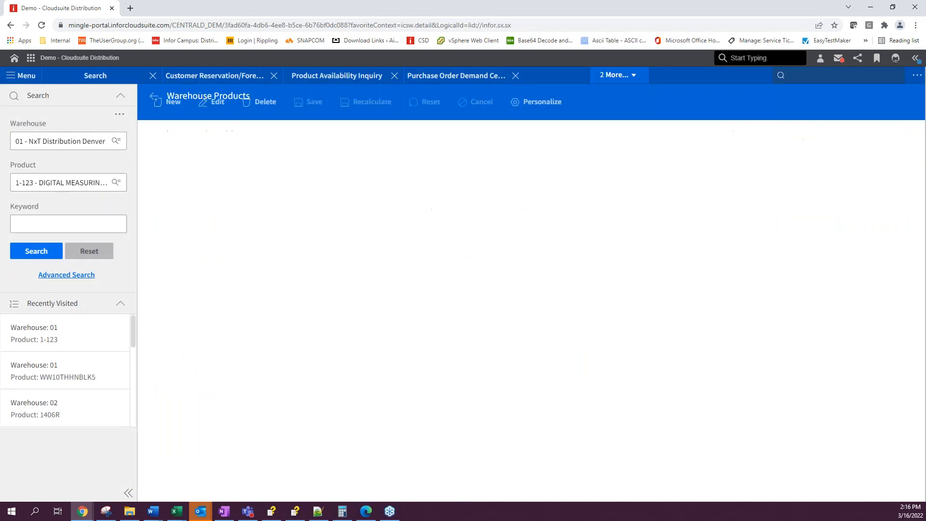
{"action": "left_click", "coordinate": [207, 135]}
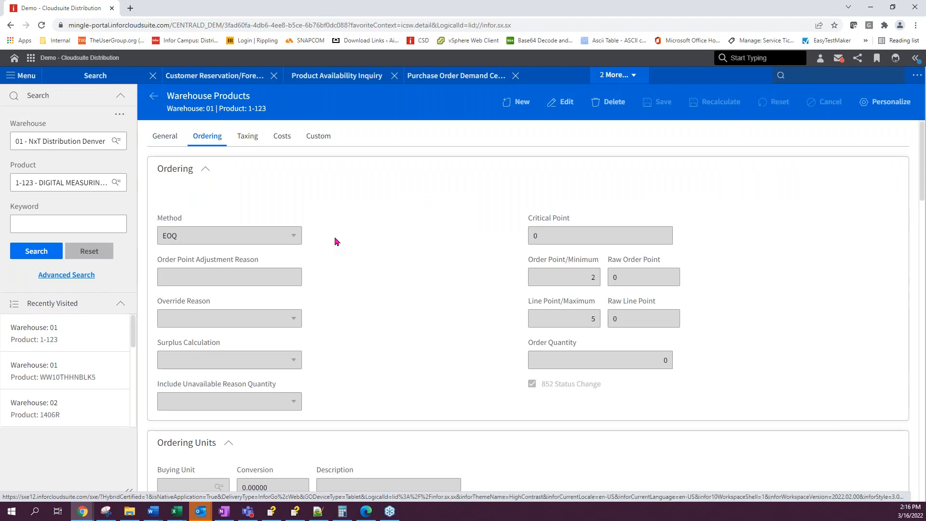
{"action": "scroll", "coordinate": [336, 242], "scroll_direction": "down", "scroll_amount": 3}
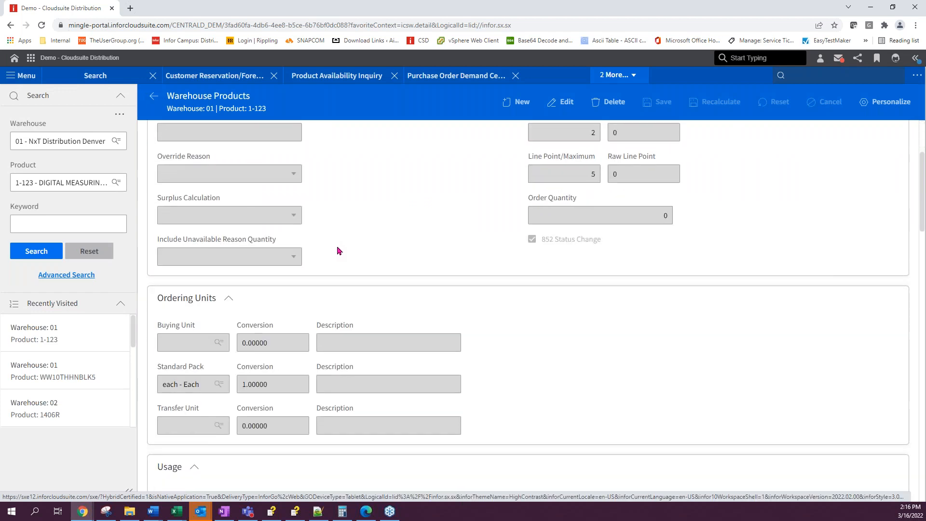
{"action": "scroll", "coordinate": [426, 219], "scroll_direction": "up", "scroll_amount": 3}
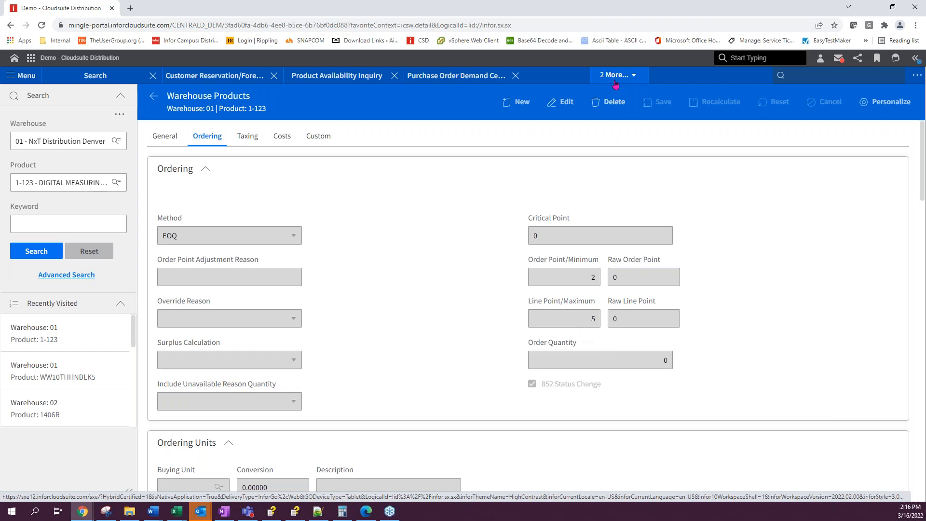
Step: Return to the Purchase Order Demand Center report and examine the line item's quantity, net available and reservation columns
{"action": "left_click", "coordinate": [438, 79]}
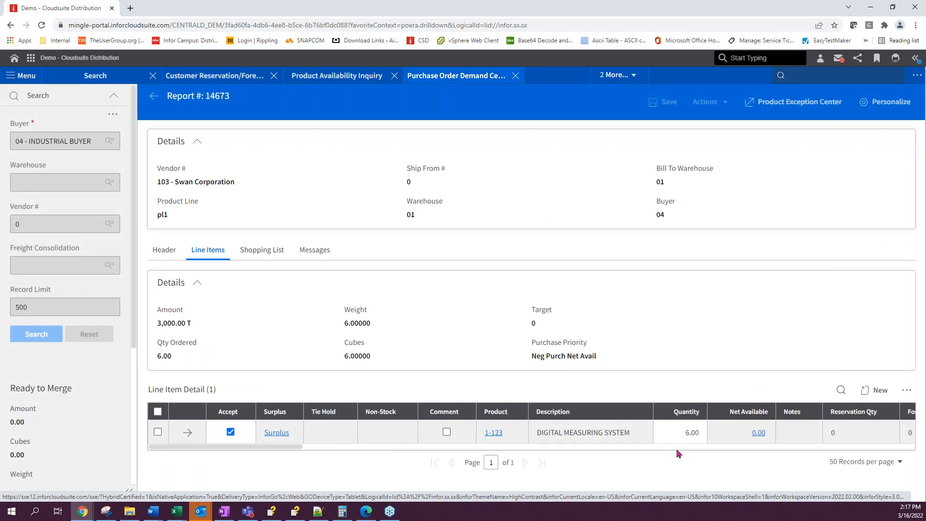
{"action": "left_click_drag", "start_coordinate": [265, 452], "coordinate": [310, 456]}
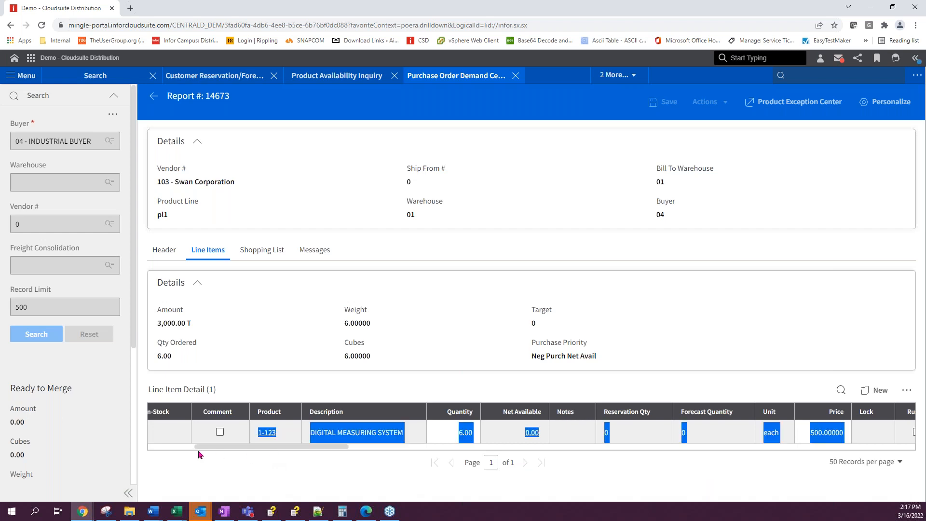
Step: Open the line items of reports 14679 and 14685 to compare the recommended quantities and reservation quantities for product 1-123
{"action": "left_click_drag", "start_coordinate": [206, 450], "coordinate": [162, 446]}
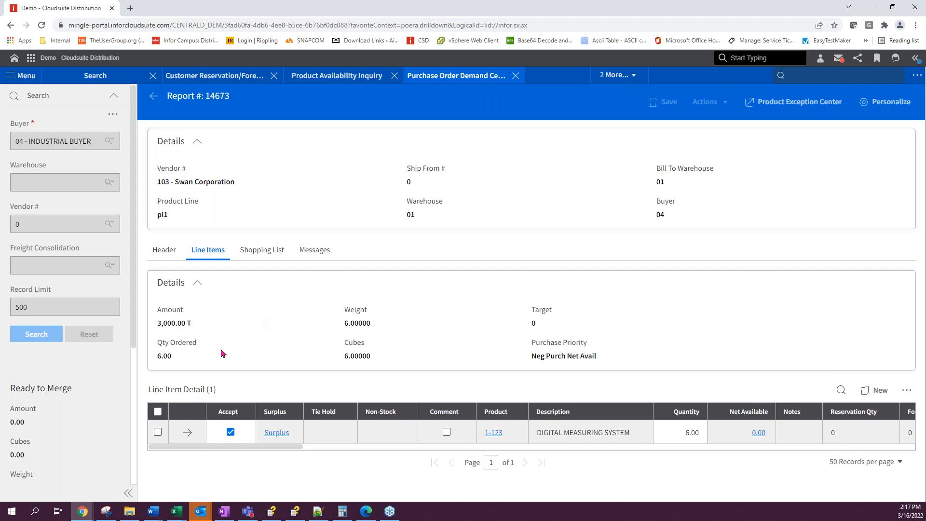
{"action": "left_click", "coordinate": [154, 100]}
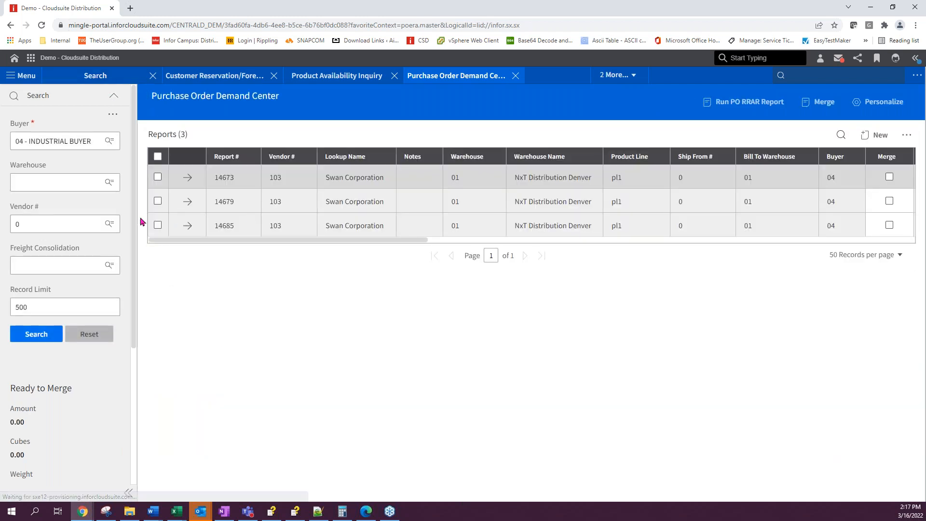
{"action": "left_click", "coordinate": [188, 201]}
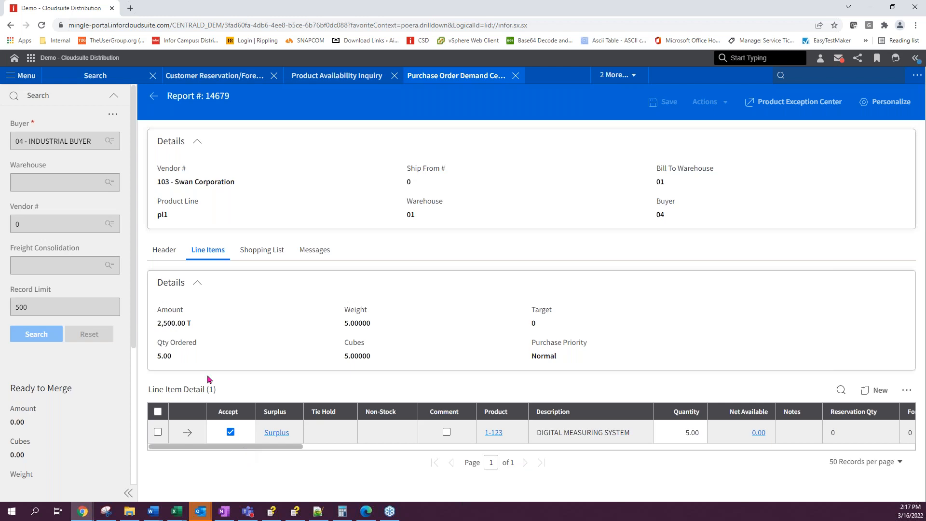
{"action": "left_click", "coordinate": [153, 96]}
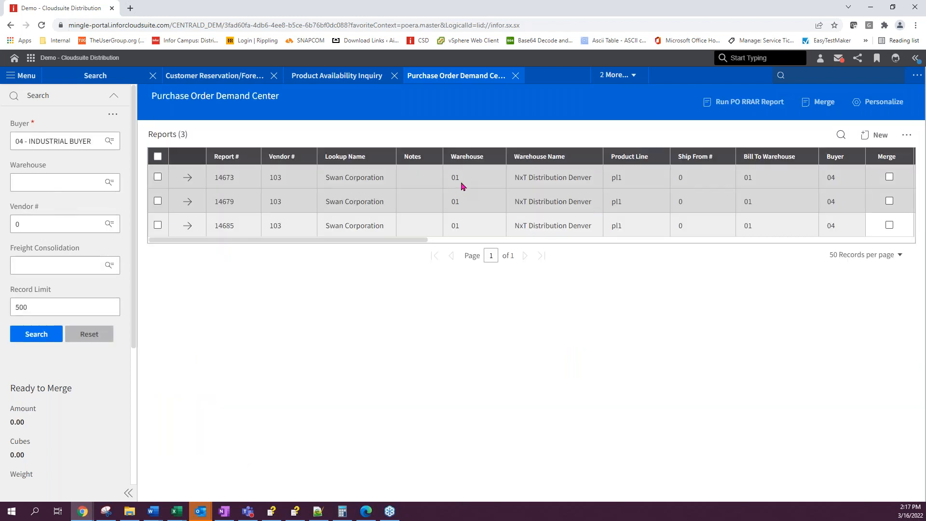
{"action": "left_click", "coordinate": [187, 225]}
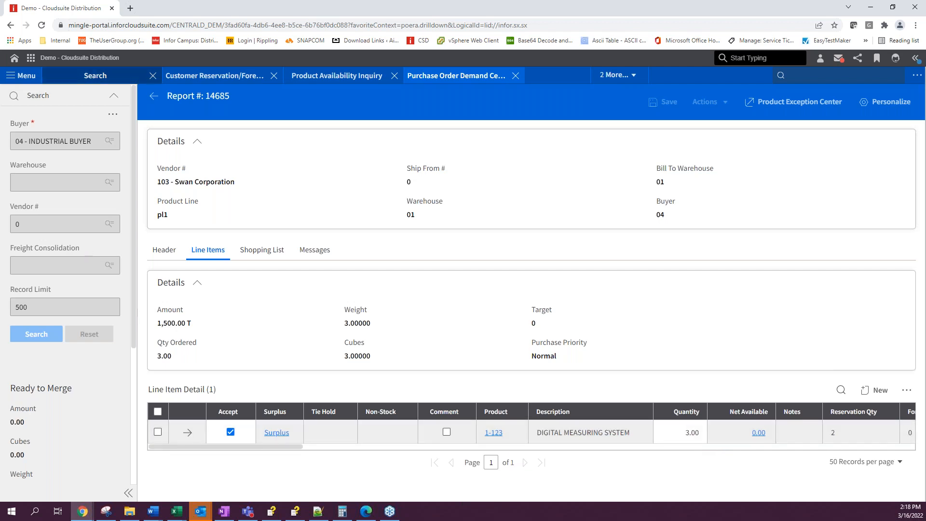
{"action": "left_click", "coordinate": [154, 96]}
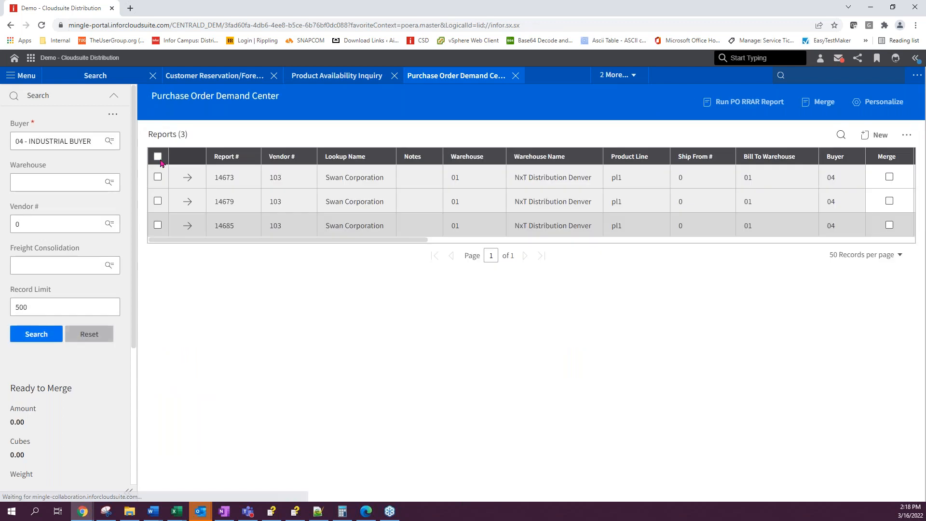
{"action": "left_click", "coordinate": [187, 201]}
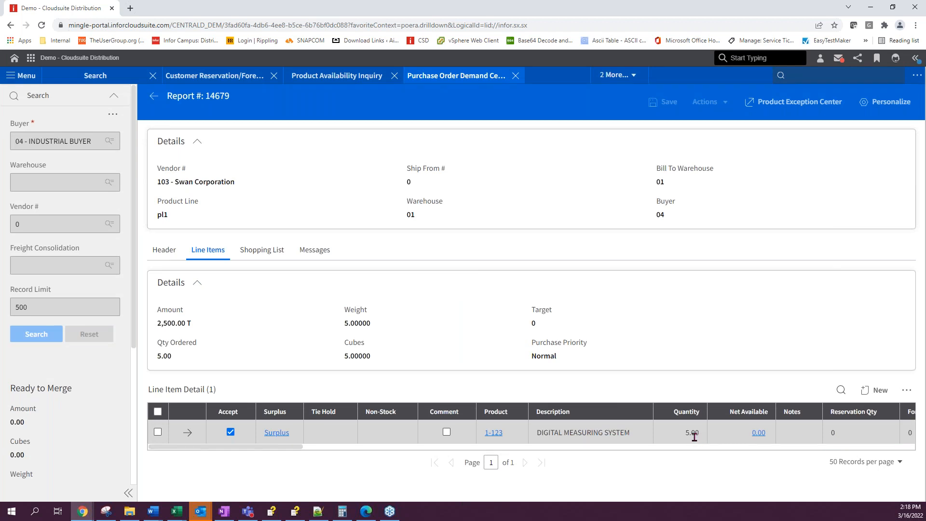
{"action": "left_click", "coordinate": [154, 96]}
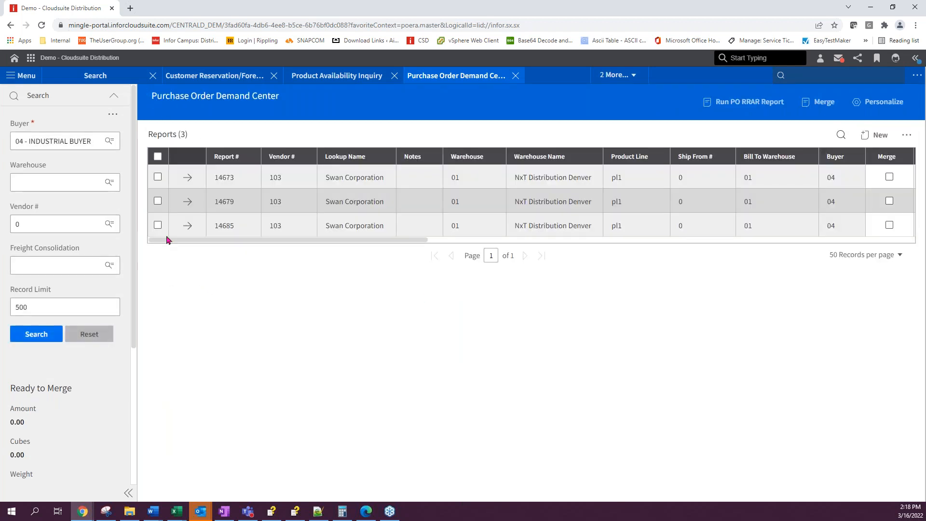
Step: Select only report 14673 in the reports list and set its merge flag on
{"action": "left_click", "coordinate": [158, 202]}
{"action": "left_click", "coordinate": [158, 250]}
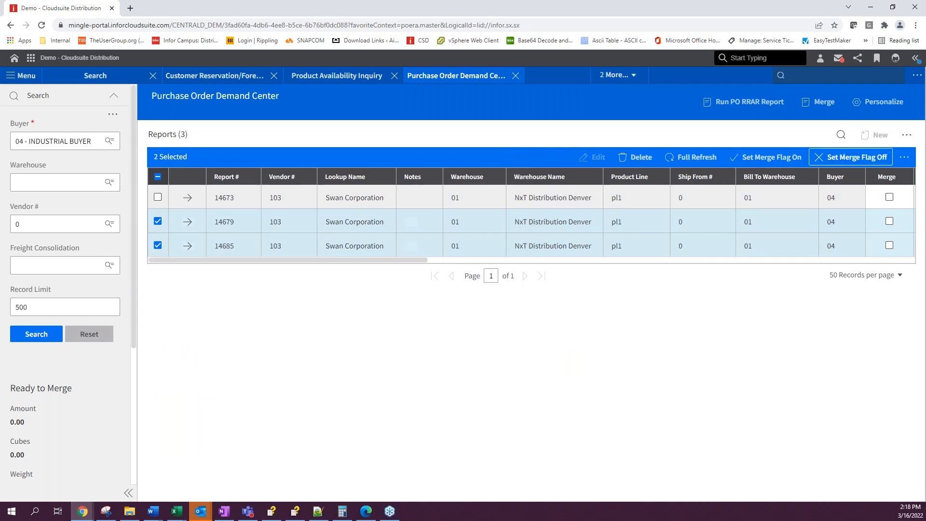
{"action": "left_click", "coordinate": [158, 197]}
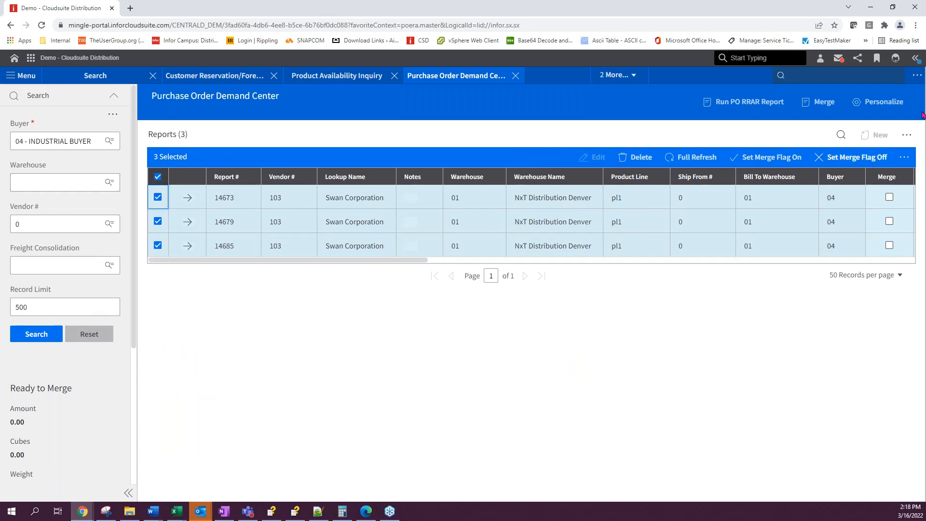
{"action": "left_click", "coordinate": [158, 222]}
{"action": "left_click", "coordinate": [158, 246]}
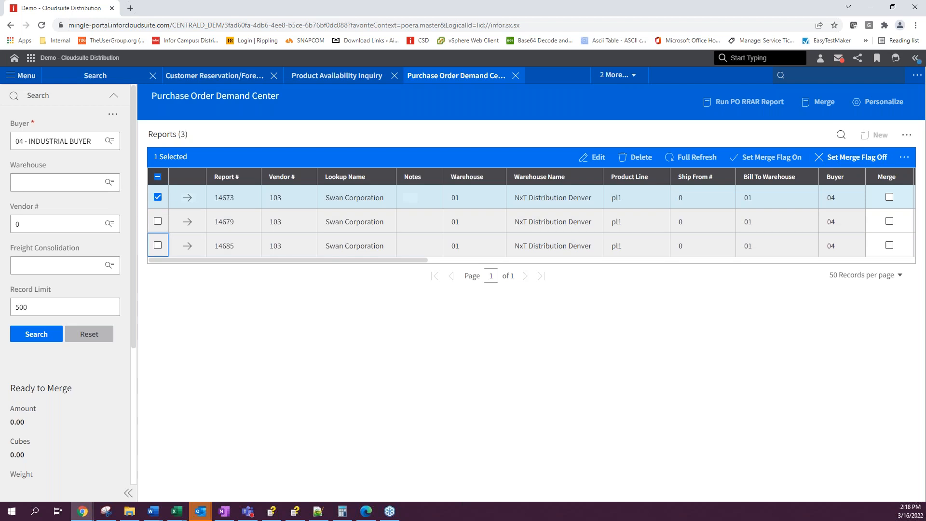
{"action": "left_click", "coordinate": [758, 159]}
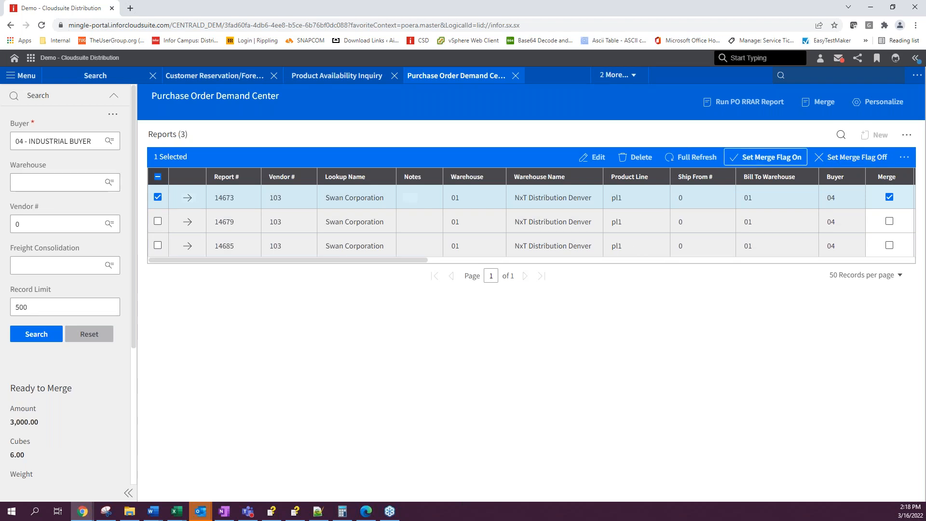
Step: Open the Demand Center Merge, enable Print Purchase Orders and choose Purchase as the purchase order type
{"action": "left_click", "coordinate": [823, 101]}
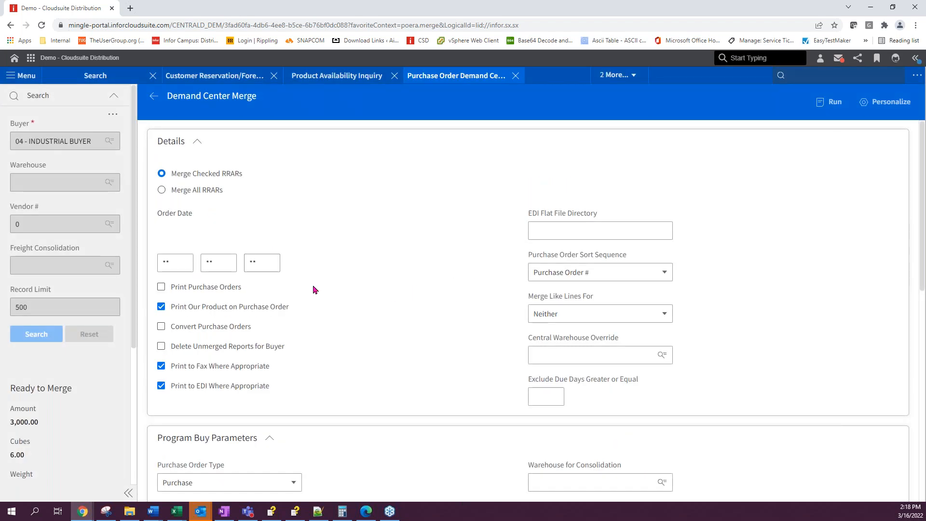
{"action": "scroll", "coordinate": [391, 291], "scroll_direction": "down", "scroll_amount": 2}
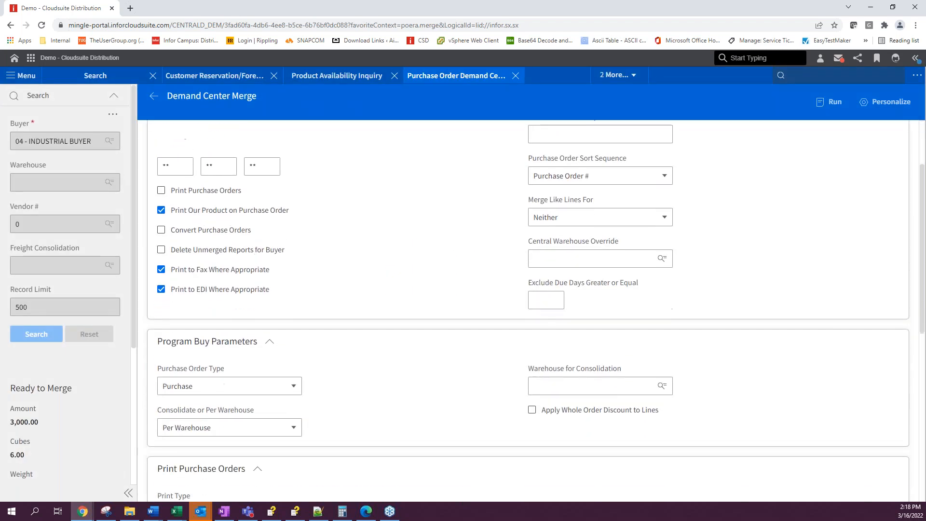
{"action": "left_click", "coordinate": [190, 195]}
{"action": "left_click", "coordinate": [234, 385]}
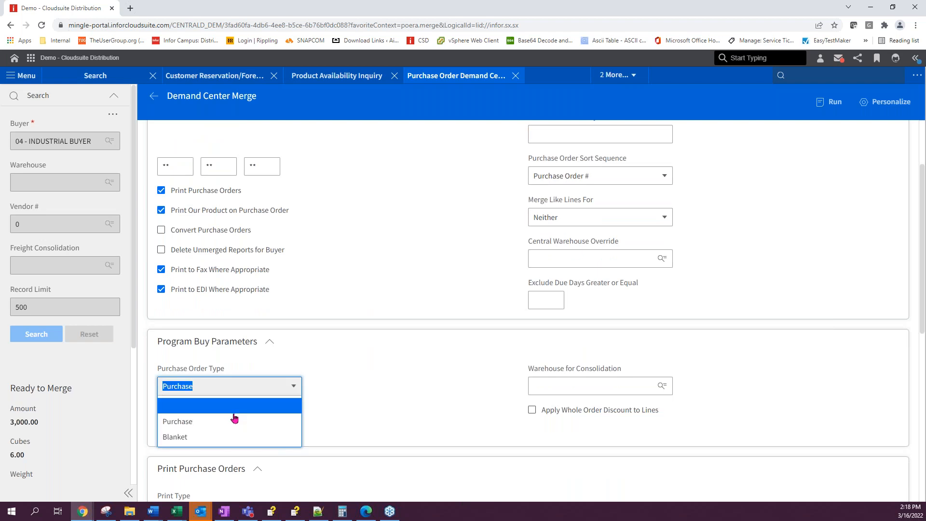
{"action": "left_click", "coordinate": [193, 421]}
Step: Set the print type to View for both the purchase orders and the exception report, and run the merge
{"action": "scroll", "coordinate": [458, 382], "scroll_direction": "down", "scroll_amount": 4}
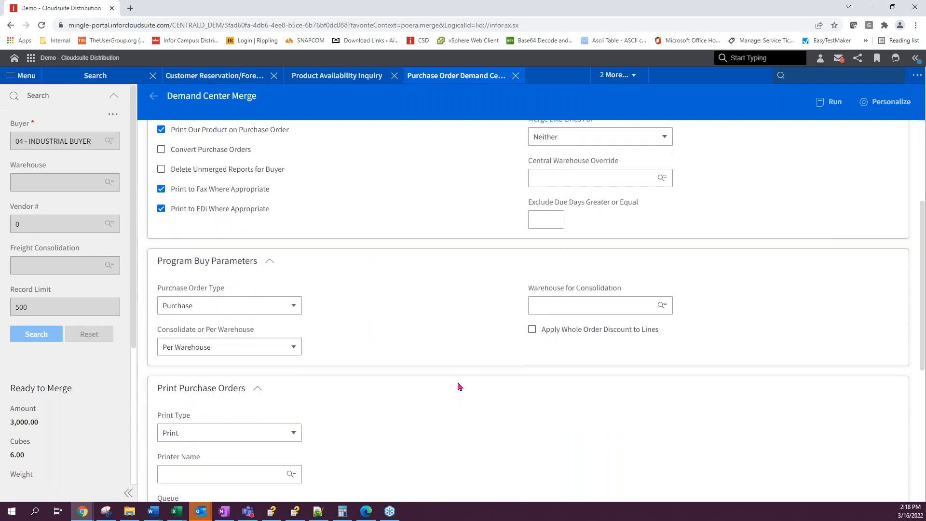
{"action": "left_click", "coordinate": [232, 320]}
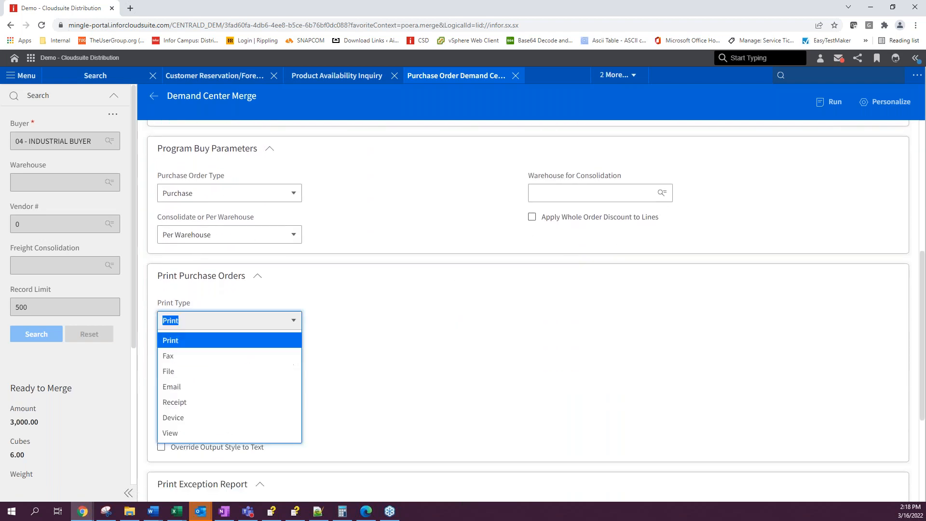
{"action": "left_click", "coordinate": [193, 432]}
{"action": "scroll", "coordinate": [403, 369], "scroll_direction": "down", "scroll_amount": 3}
{"action": "left_click", "coordinate": [212, 352]}
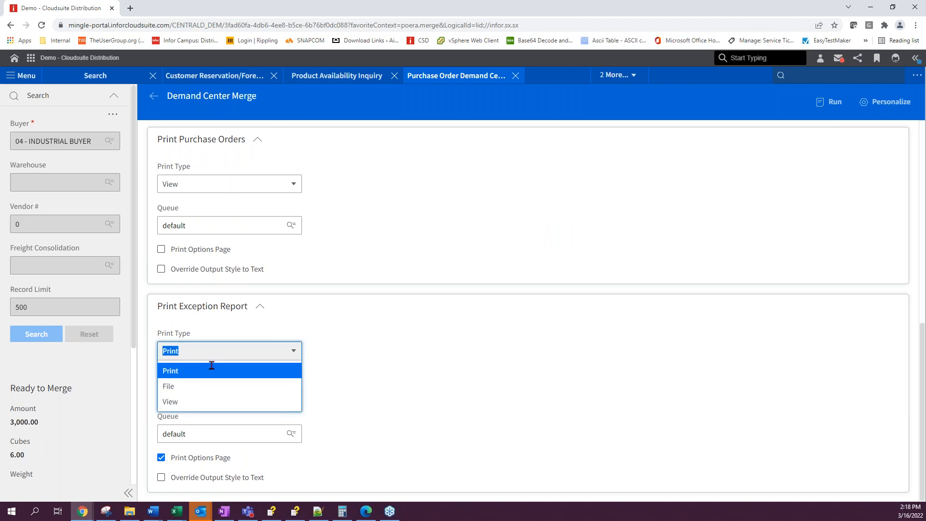
{"action": "left_click", "coordinate": [205, 402]}
{"action": "scroll", "coordinate": [461, 321], "scroll_direction": "up", "scroll_amount": 8}
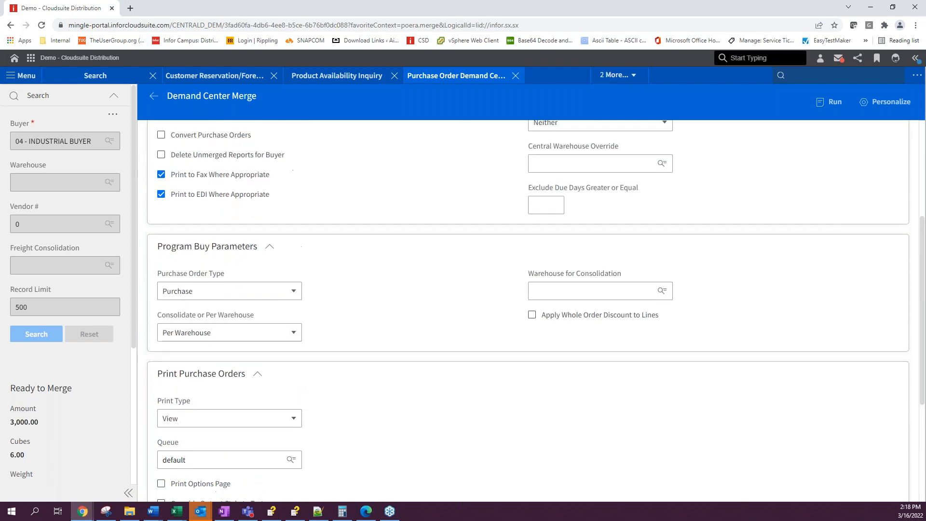
{"action": "left_click", "coordinate": [829, 102]}
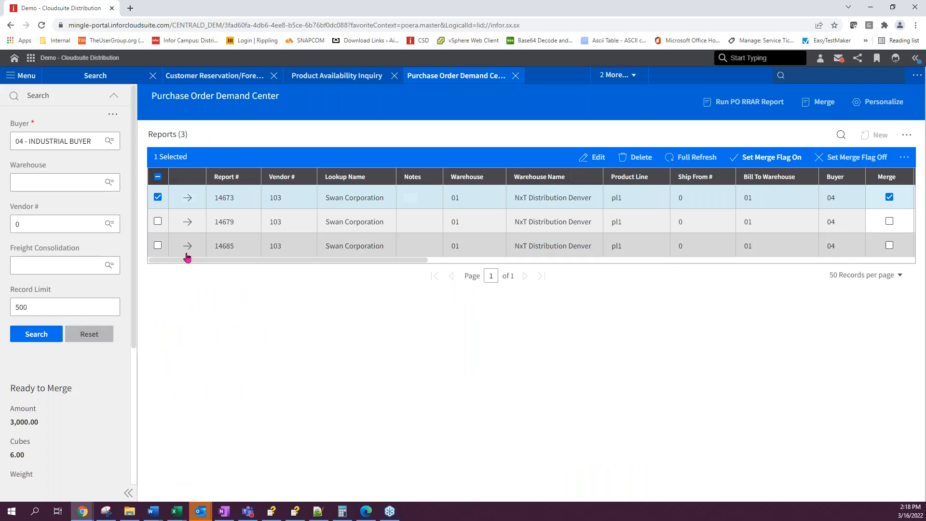
Step: Close the open Report - POERR and Warehouse Product Setup pages
{"action": "left_click", "coordinate": [628, 75]}
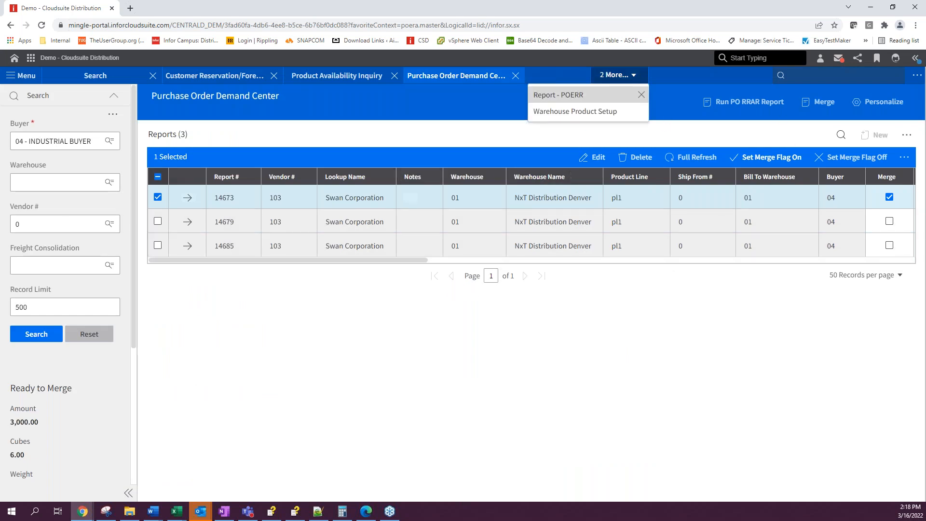
{"action": "left_click", "coordinate": [641, 96]}
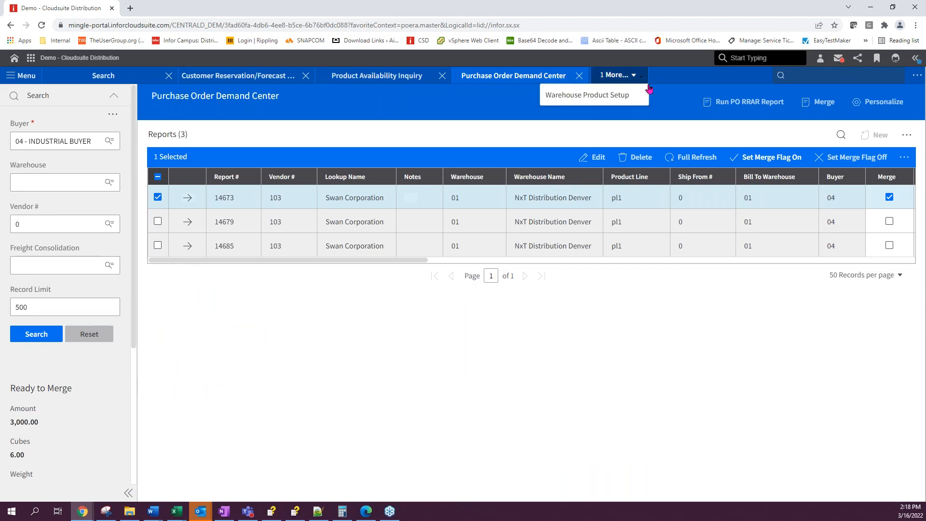
{"action": "left_click", "coordinate": [642, 95]}
Step: Refresh the Product Availability Inquiry for product 1-123 in warehouse 01 and review its current availability and future purchase orders
{"action": "left_click", "coordinate": [377, 75]}
{"action": "left_click", "coordinate": [36, 210]}
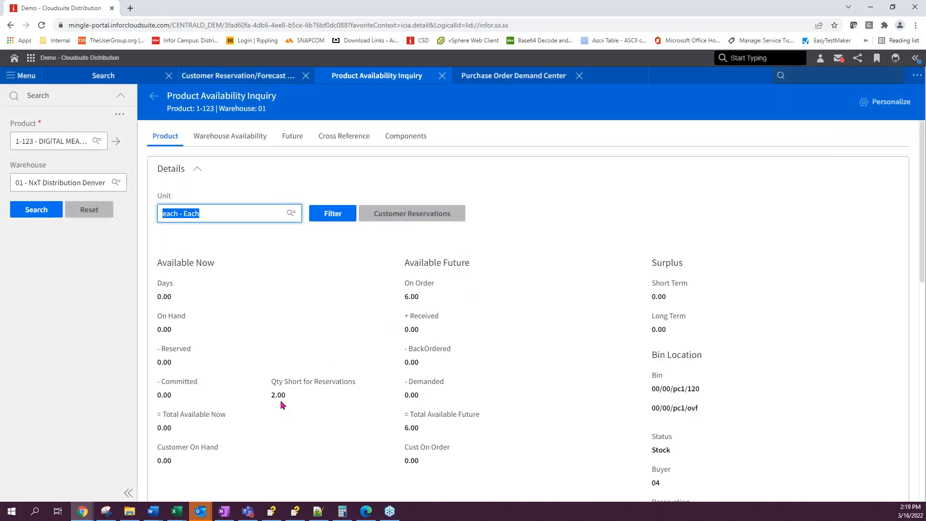
{"action": "left_click", "coordinate": [290, 138]}
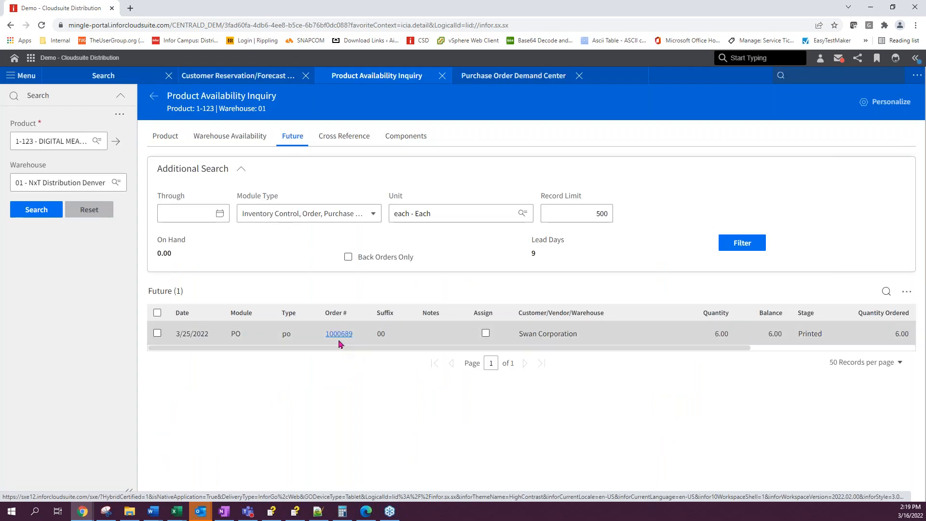
Step: Open Quick Receive in Purchase Order Receipt of Inventory Entry
{"action": "left_click", "coordinate": [852, 77]}
{"action": "type", "text": "p"}
{"action": "key", "text": "Return"}
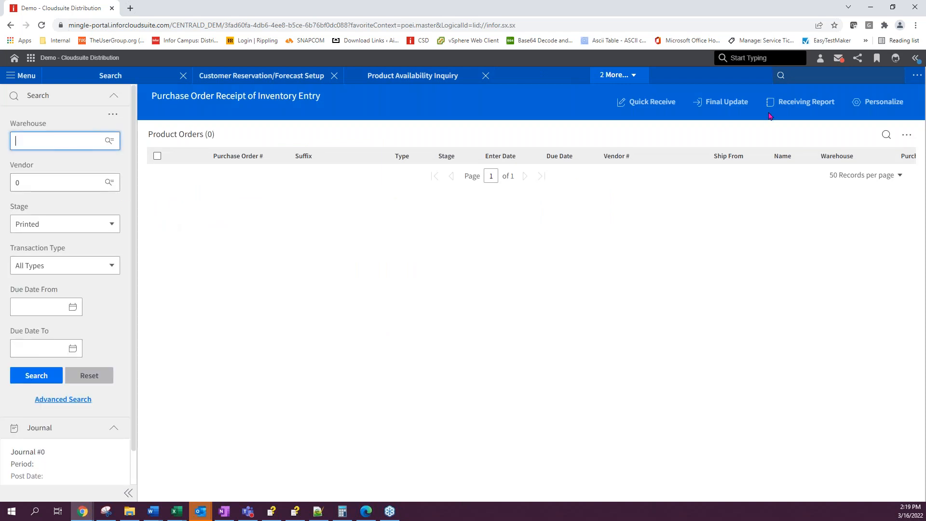
{"action": "left_click", "coordinate": [636, 102]}
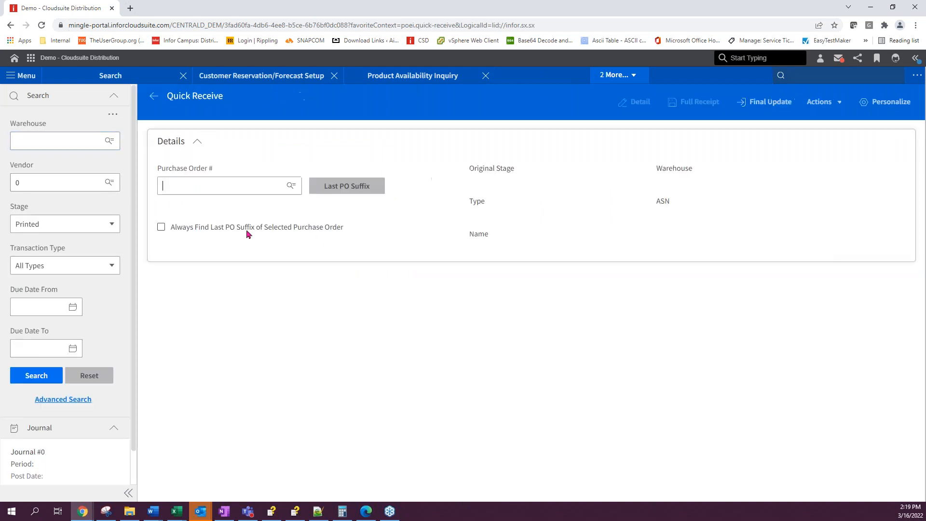
Step: Enter the merged Swan Corporation purchase order's number and receive that order in full
{"action": "left_click", "coordinate": [207, 188]}
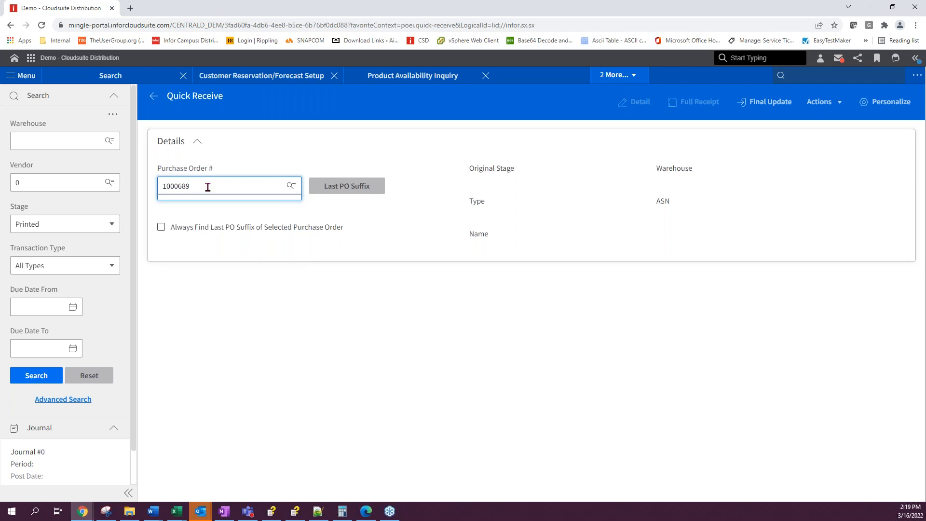
{"action": "key", "text": "Tab"}
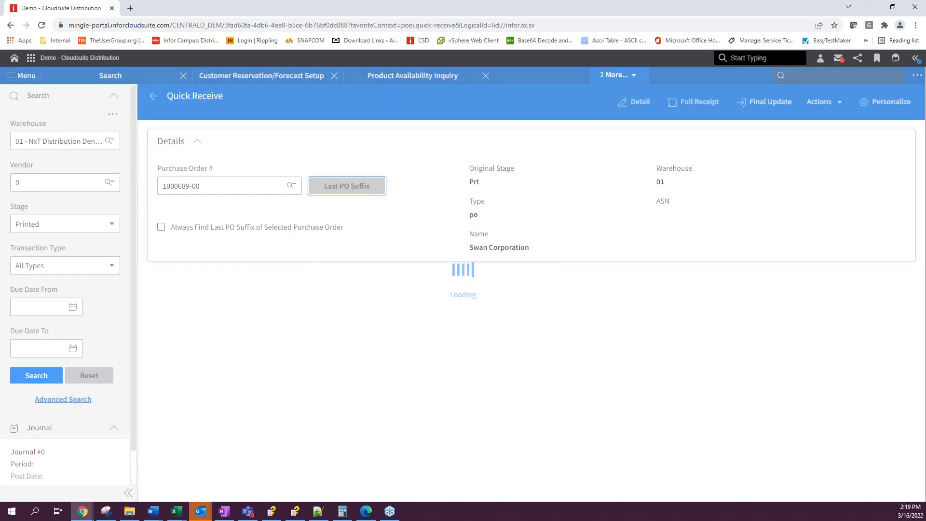
{"action": "left_click", "coordinate": [682, 103]}
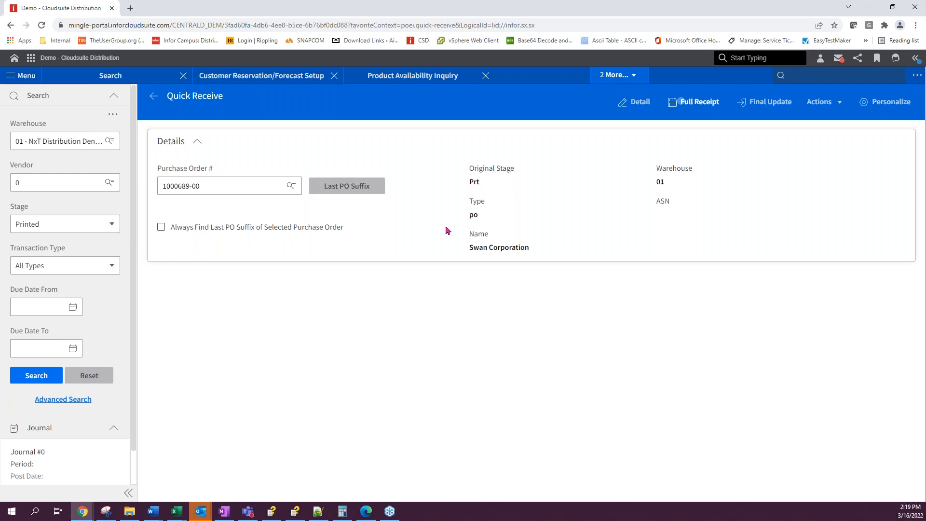
{"action": "left_click", "coordinate": [505, 393]}
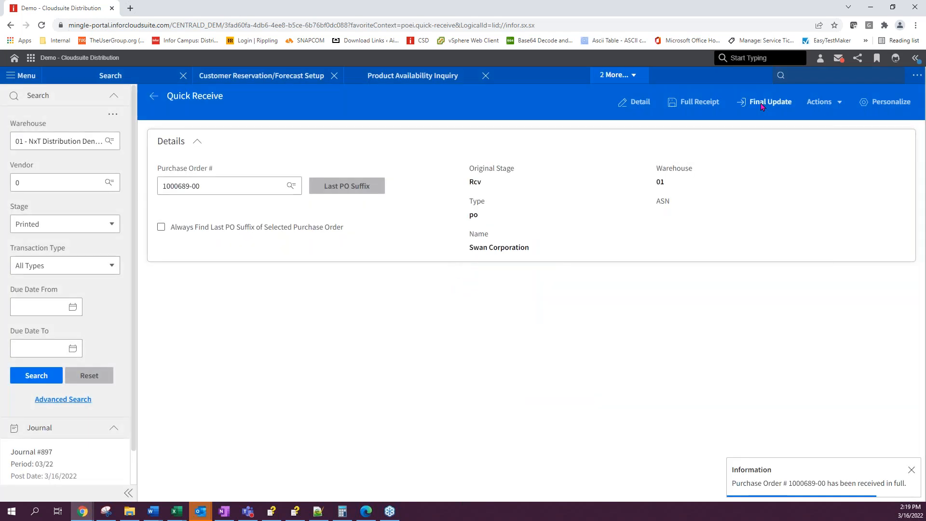
Step: Run the final update for the receipt, sending the allocation and receipt report to a file named f
{"action": "left_click", "coordinate": [767, 102]}
{"action": "left_click", "coordinate": [187, 186]}
{"action": "left_click", "coordinate": [189, 221]}
{"action": "left_click", "coordinate": [204, 209]}
{"action": "type", "text": "f"}
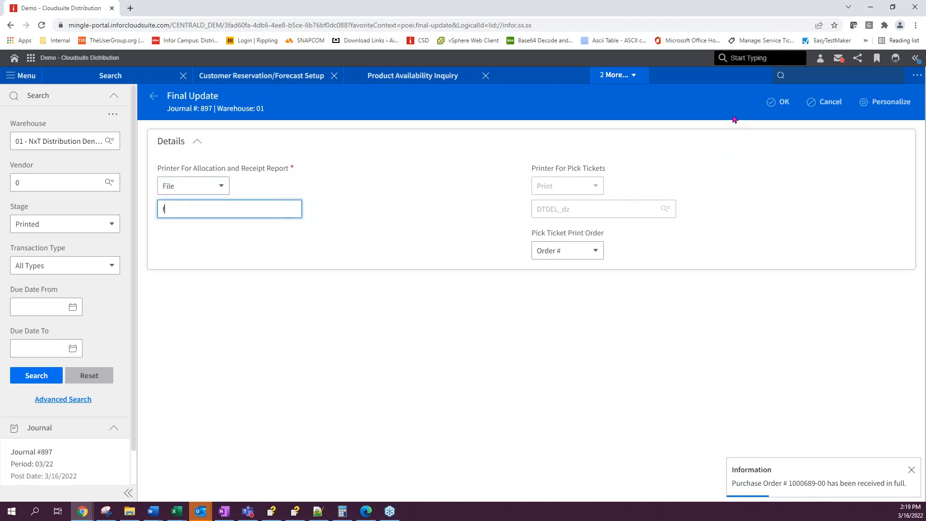
{"action": "left_click", "coordinate": [784, 102]}
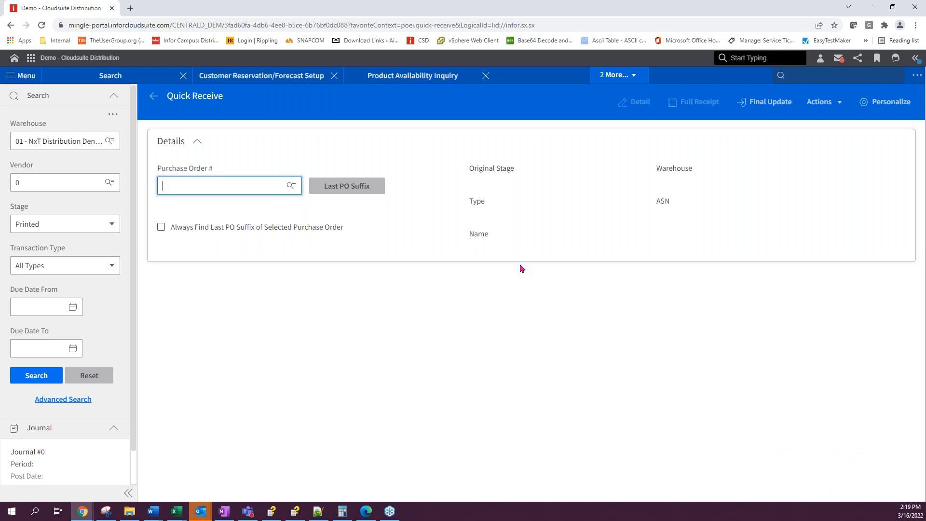
Step: Open the generated PO Replenishment Action Exception Report and examine the purchase orders created by the merge
{"action": "left_click", "coordinate": [915, 58]}
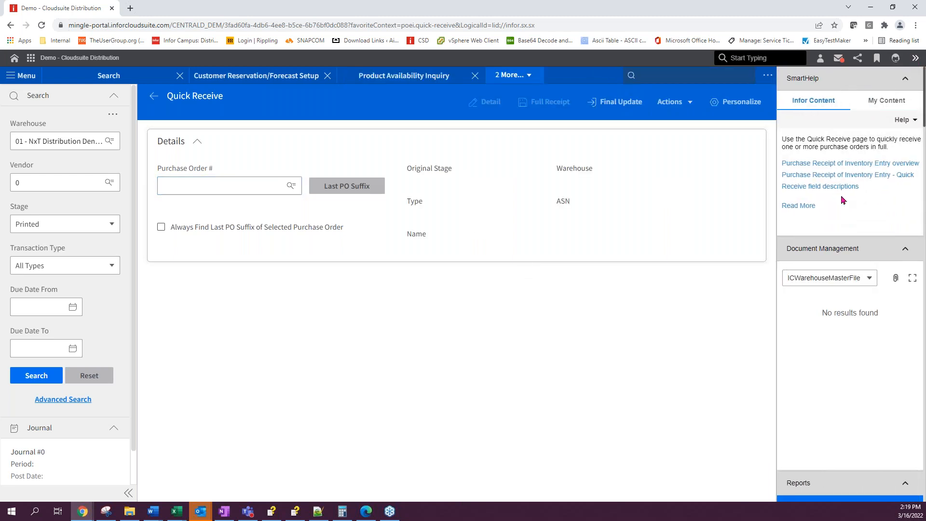
{"action": "scroll", "coordinate": [854, 251], "scroll_direction": "down", "scroll_amount": 5}
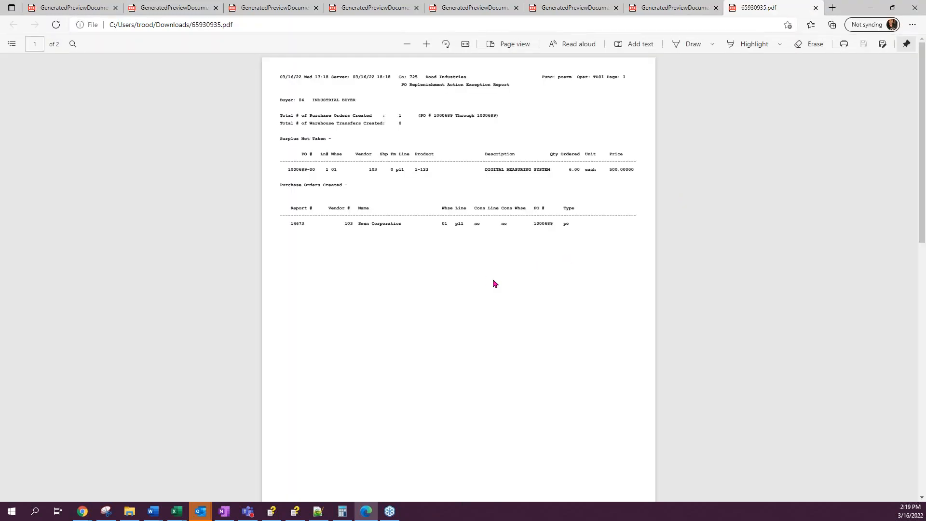
{"action": "scroll", "coordinate": [493, 284], "scroll_direction": "up", "scroll_amount": 3, "text": "ctrl"}
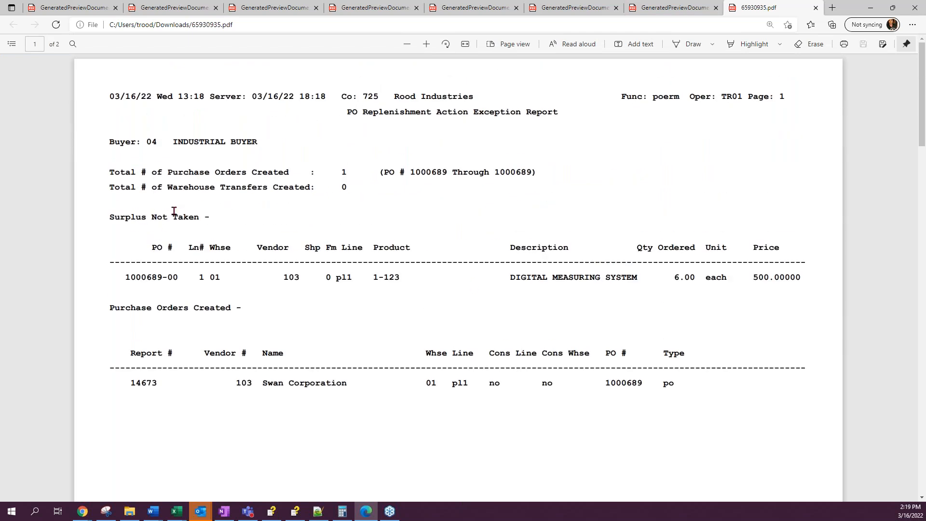
Step: Review the Surplus Not Taken section and remaining pages of the exception report, and close the report
{"action": "left_click_drag", "start_coordinate": [164, 217], "coordinate": [135, 216]}
{"action": "scroll", "coordinate": [212, 375], "scroll_direction": "down", "scroll_amount": 15}
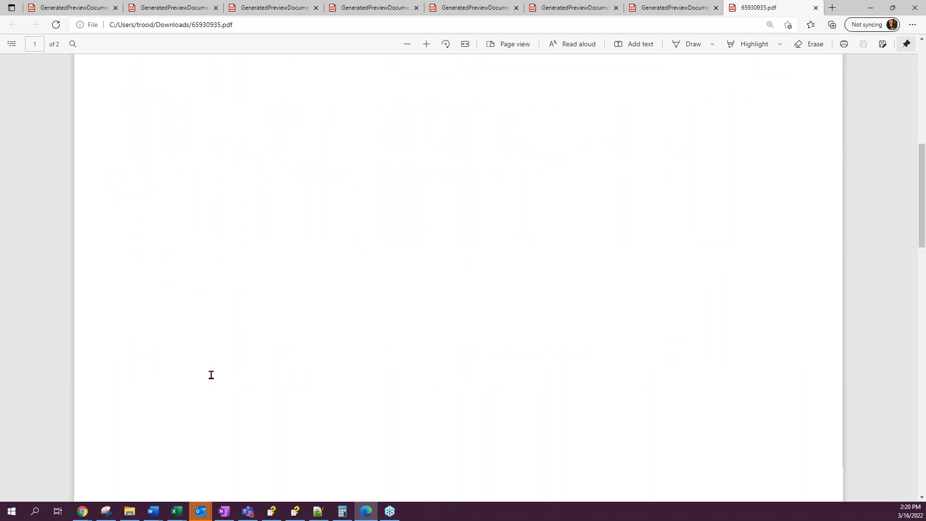
{"action": "scroll", "coordinate": [215, 378], "scroll_direction": "up", "scroll_amount": 8}
{"action": "scroll", "coordinate": [215, 379], "scroll_direction": "down", "scroll_amount": 18}
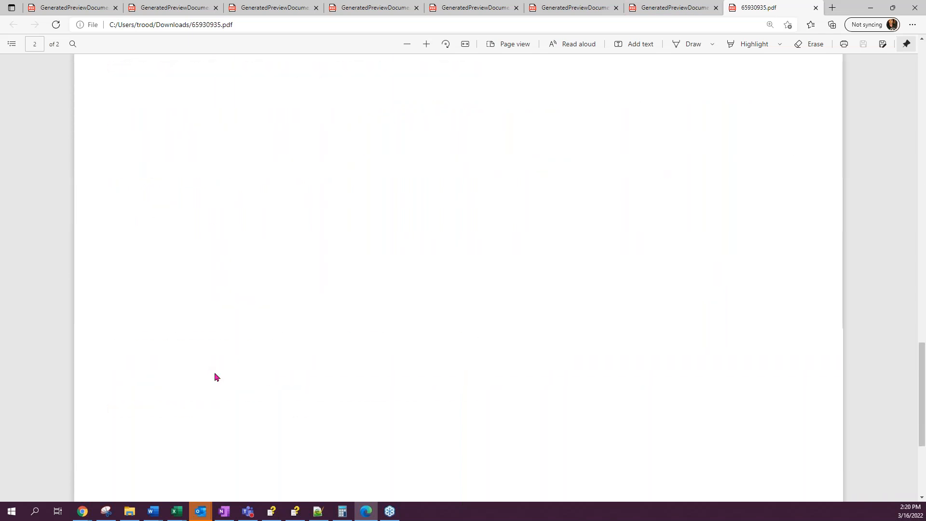
{"action": "scroll", "coordinate": [215, 378], "scroll_direction": "up", "scroll_amount": 9}
{"action": "left_click", "coordinate": [915, 8]}
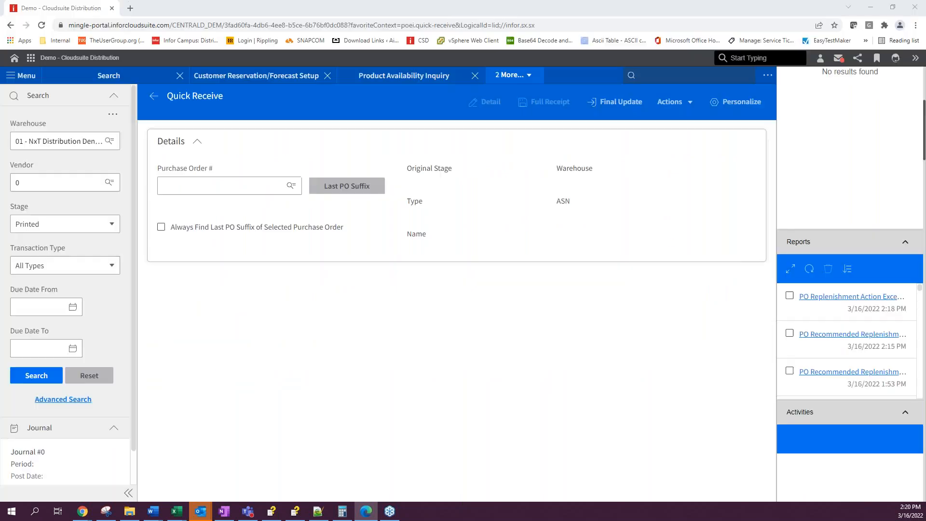
Step: Open the 2:15 PM PO Recommended Replenishment Action Report and check the customer reservation quantity for product 1-123
{"action": "left_click", "coordinate": [838, 340]}
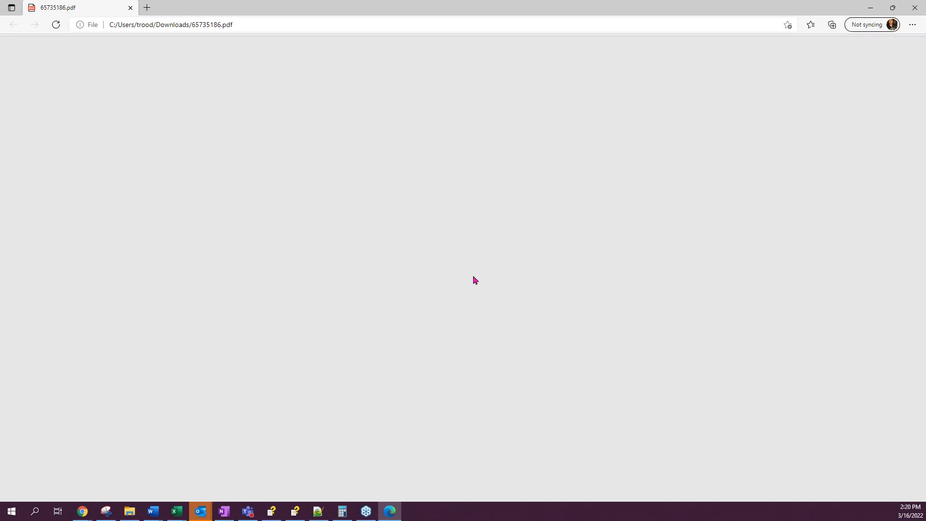
{"action": "scroll", "coordinate": [476, 279], "scroll_direction": "up", "scroll_amount": 5}
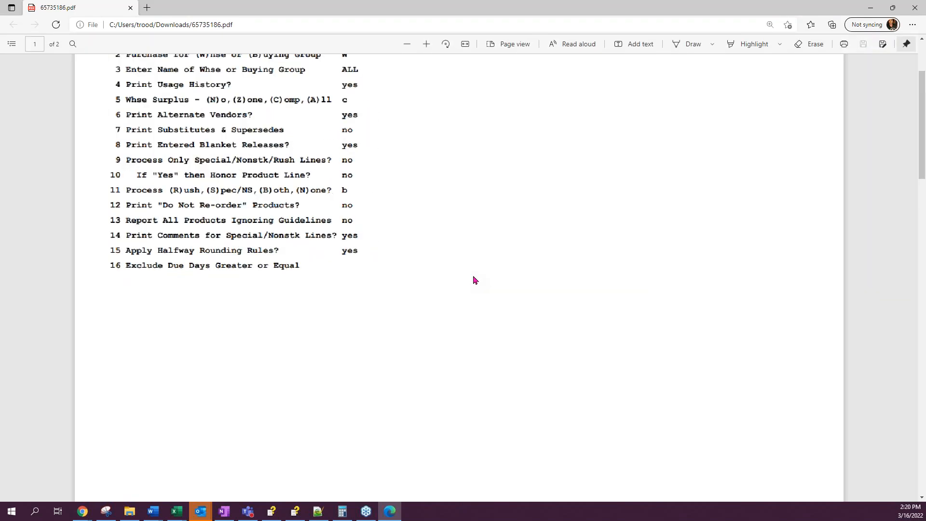
{"action": "scroll", "coordinate": [475, 280], "scroll_direction": "down", "scroll_amount": 3}
{"action": "key", "text": "ctrl"}
{"action": "scroll", "coordinate": [475, 280], "scroll_direction": "down", "scroll_amount": 4}
{"action": "scroll", "coordinate": [475, 279], "scroll_direction": "down", "scroll_amount": 10}
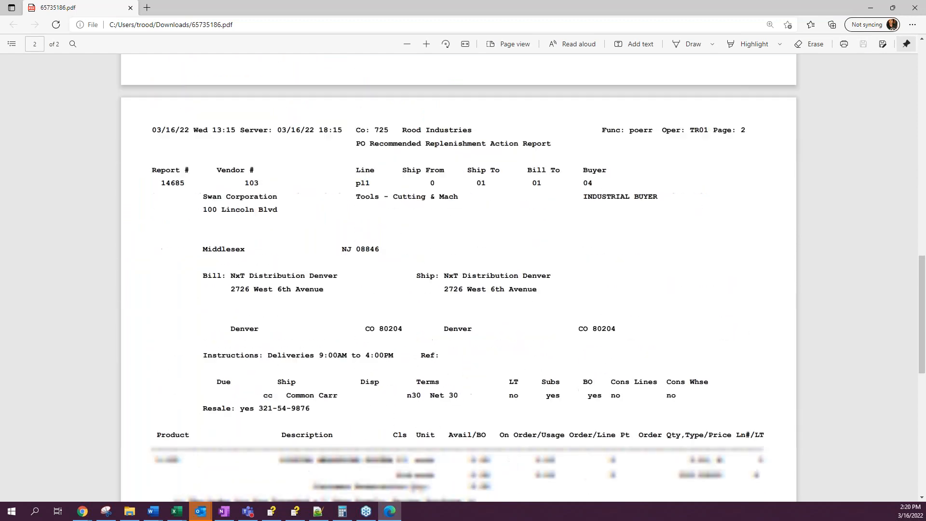
{"action": "scroll", "coordinate": [476, 283], "scroll_direction": "down", "scroll_amount": 3}
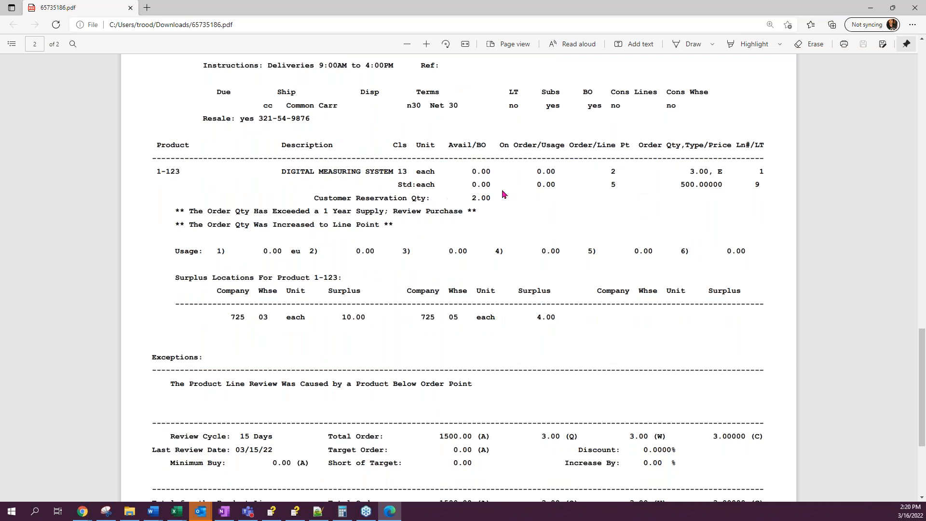
{"action": "left_click_drag", "start_coordinate": [473, 199], "coordinate": [491, 198]}
Step: Examine the surplus locations, exceptions and order totals in the 2:15 PM replenishment report, and minimize the PDF viewer
{"action": "scroll", "coordinate": [612, 224], "scroll_direction": "down", "scroll_amount": 4}
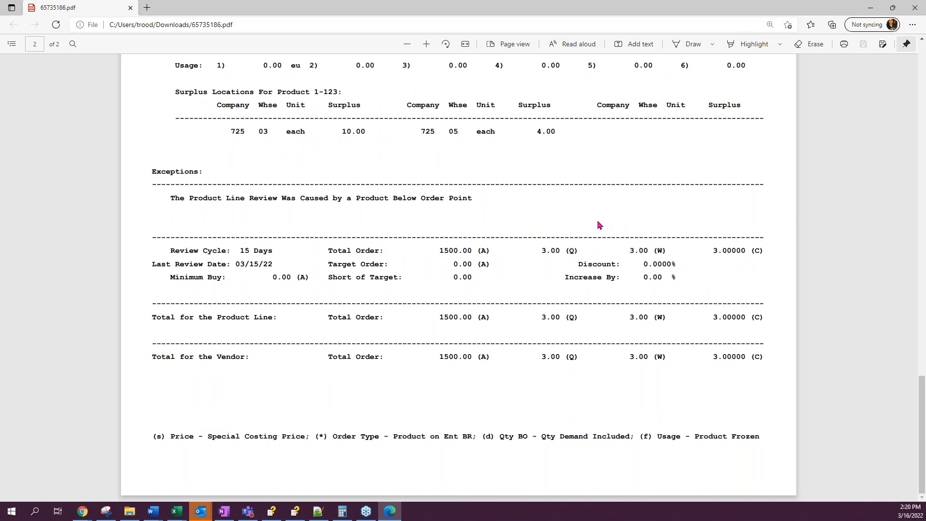
{"action": "scroll", "coordinate": [570, 240], "scroll_direction": "up", "scroll_amount": 3}
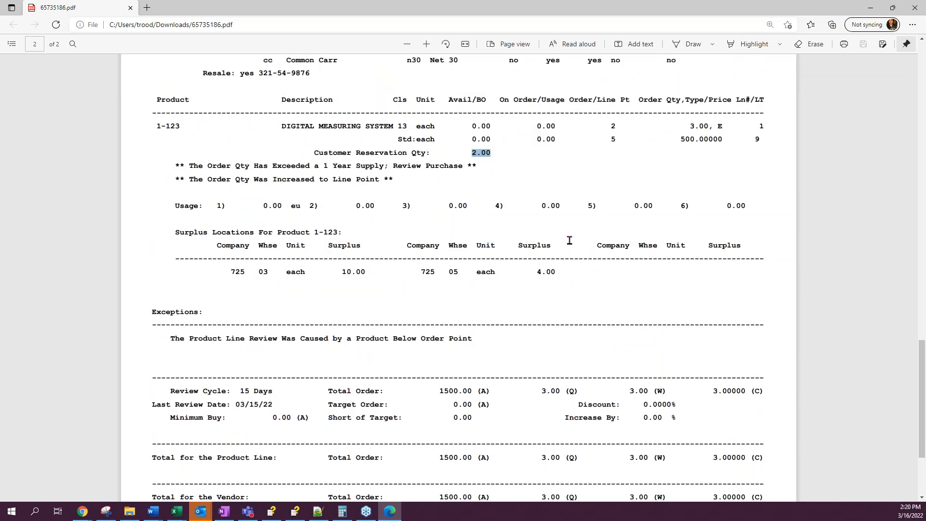
{"action": "scroll", "coordinate": [560, 263], "scroll_direction": "up", "scroll_amount": 2}
{"action": "scroll", "coordinate": [548, 286], "scroll_direction": "up", "scroll_amount": 2}
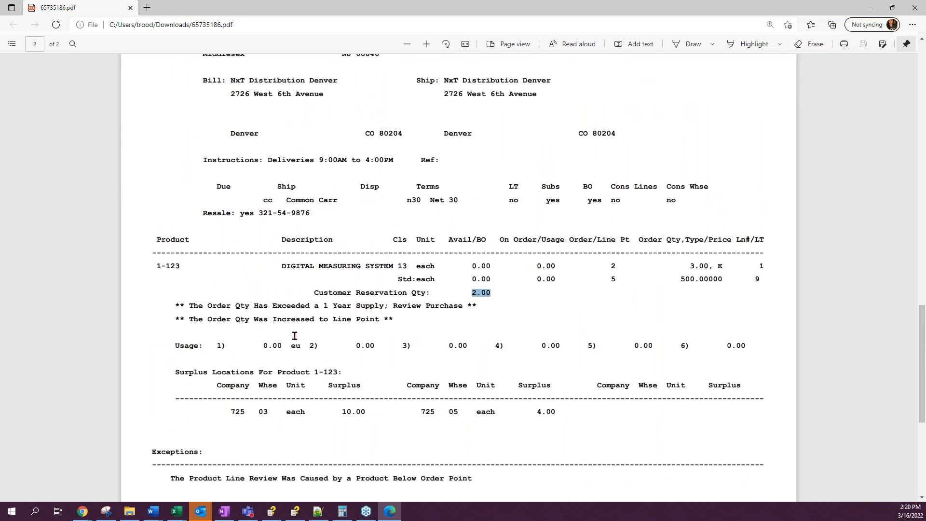
{"action": "scroll", "coordinate": [294, 336], "scroll_direction": "down", "scroll_amount": 3}
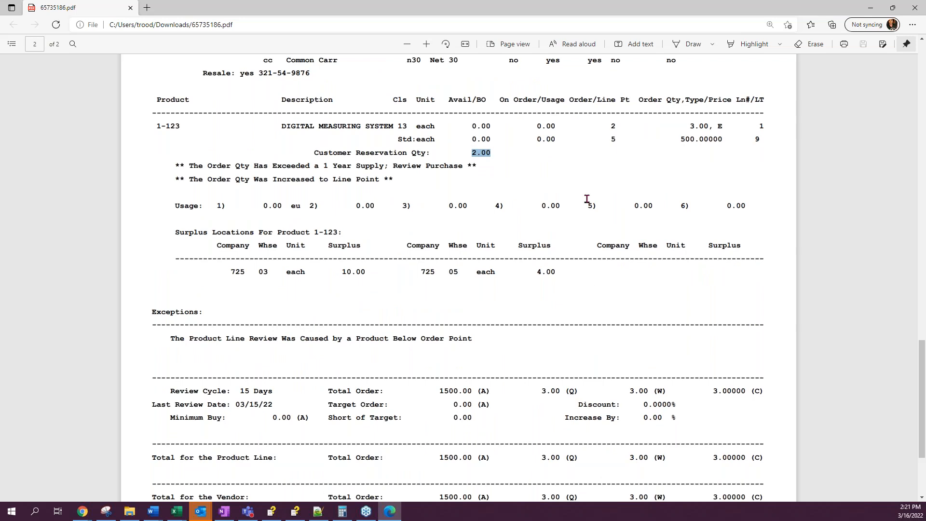
{"action": "scroll", "coordinate": [587, 199], "scroll_direction": "down", "scroll_amount": 1}
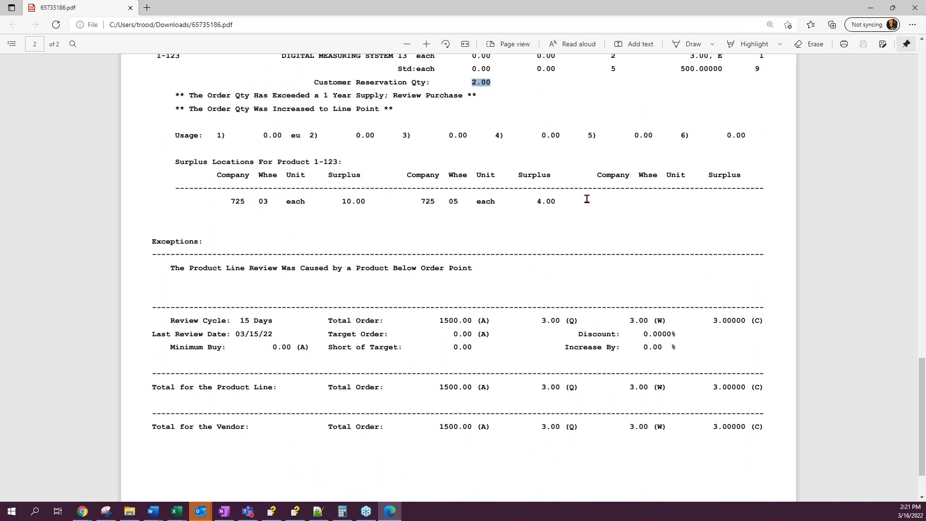
{"action": "scroll", "coordinate": [587, 199], "scroll_direction": "up", "scroll_amount": 1}
{"action": "scroll", "coordinate": [587, 199], "scroll_direction": "down", "scroll_amount": 5}
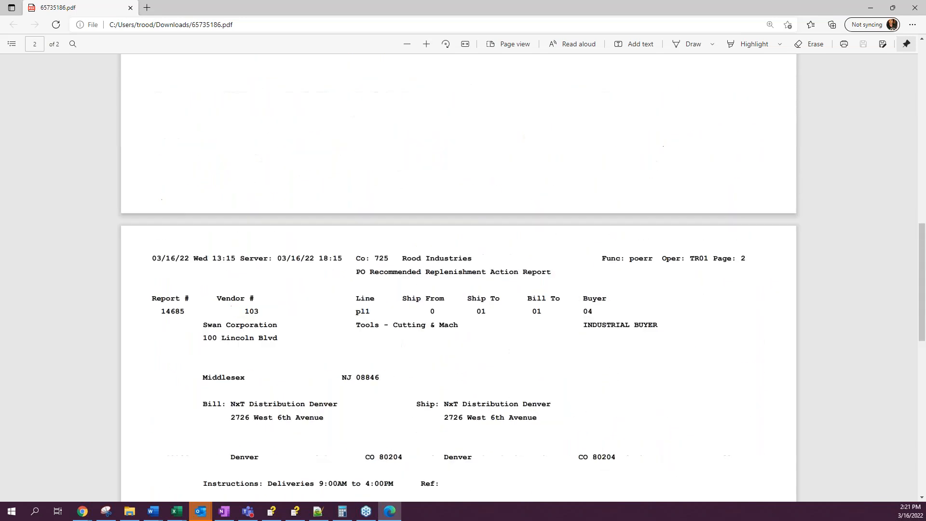
{"action": "left_click", "coordinate": [869, 9]}
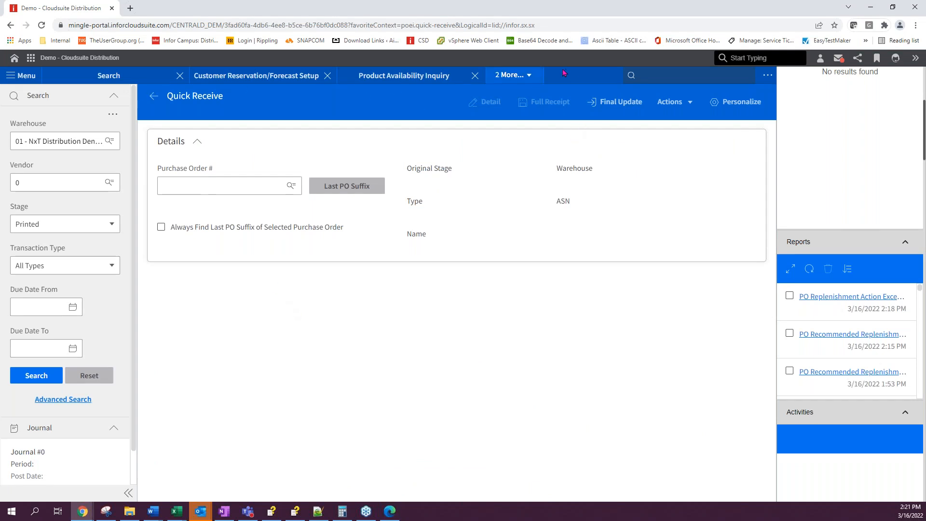
Step: Check the on-hand, reserved and available quantities of product 1-123 for warehouse 01 in Product Availability Inquiry
{"action": "left_click", "coordinate": [371, 76]}
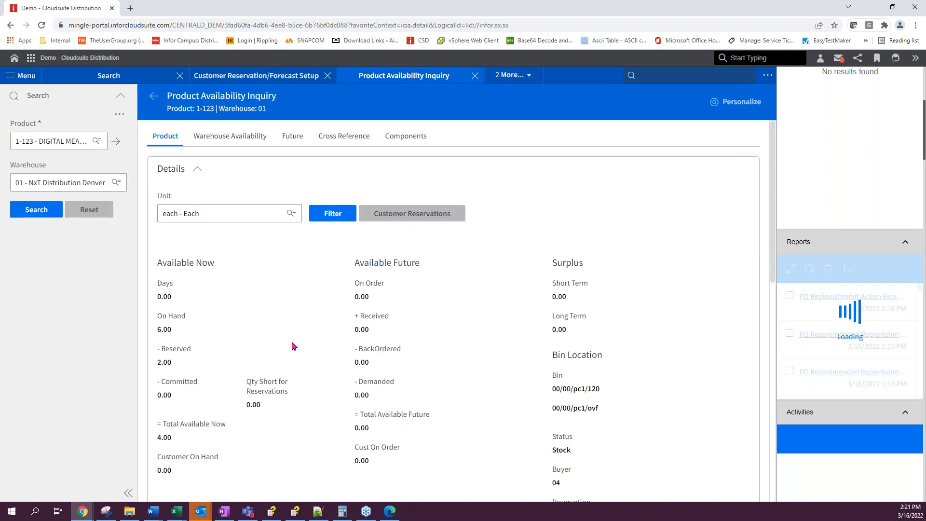
{"action": "scroll", "coordinate": [291, 343], "scroll_direction": "down", "scroll_amount": 1}
{"action": "scroll", "coordinate": [291, 343], "scroll_direction": "down", "scroll_amount": 3}
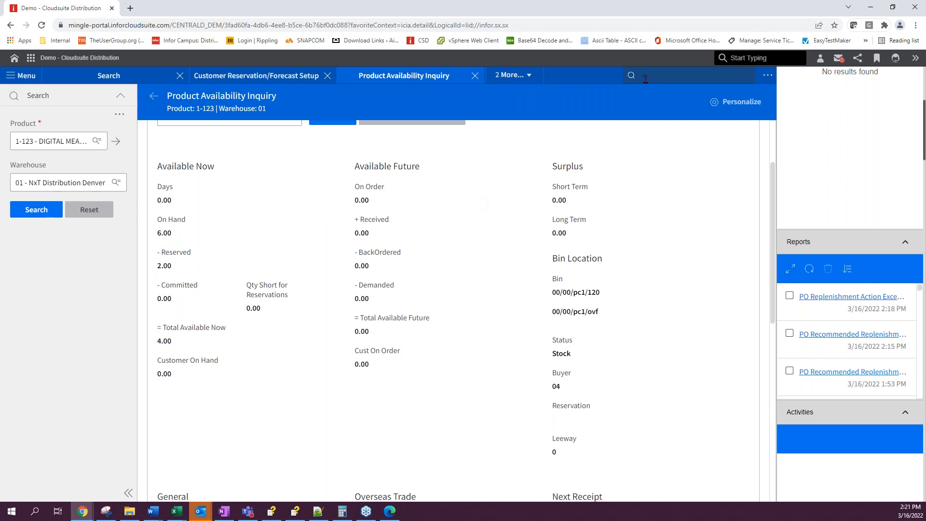
Step: Open the poerr report function and select the stored PORRAR report for a new run
{"action": "type", "text": "poerr"}
{"action": "key", "text": "Return"}
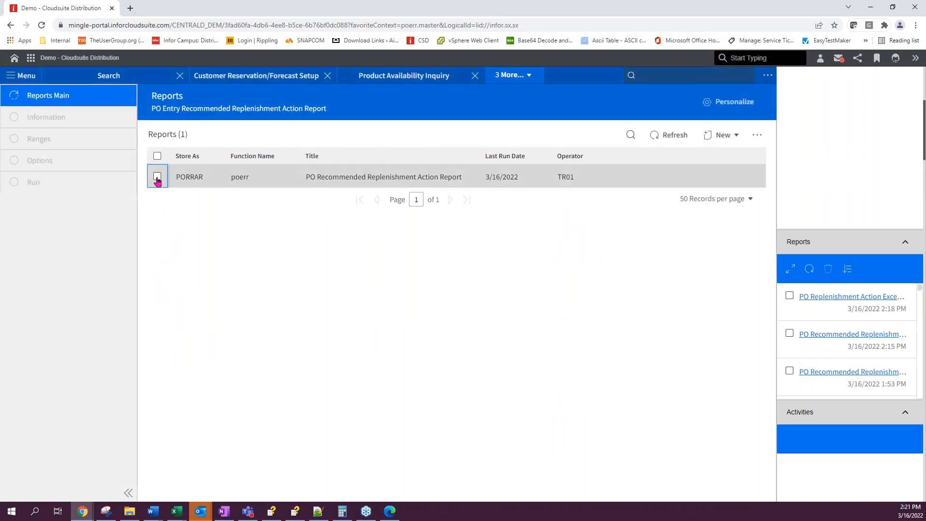
{"action": "left_click", "coordinate": [157, 177]}
{"action": "left_click", "coordinate": [840, 156]}
{"action": "left_click", "coordinate": [834, 198]}
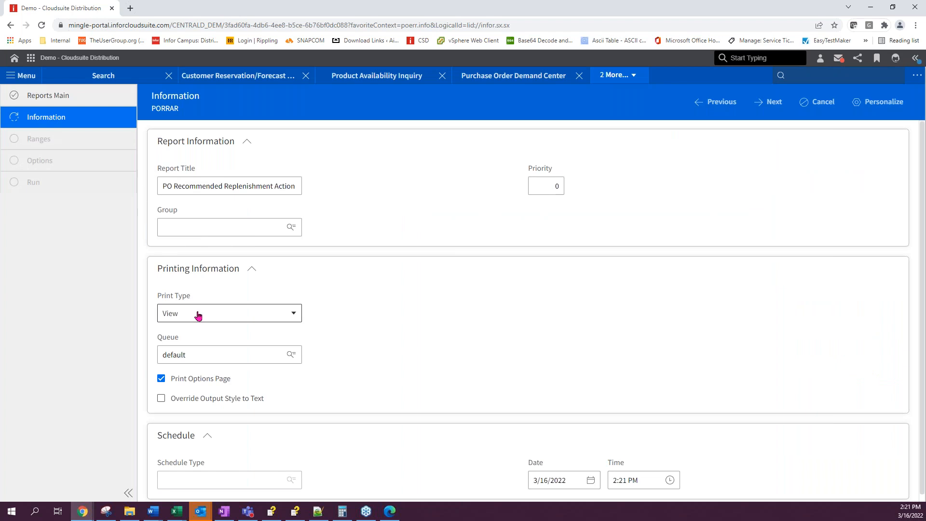
Step: Run the PORRAR report with its stored vendor 103 range and buyer 04 options, and refresh the reports list
{"action": "left_click", "coordinate": [774, 103]}
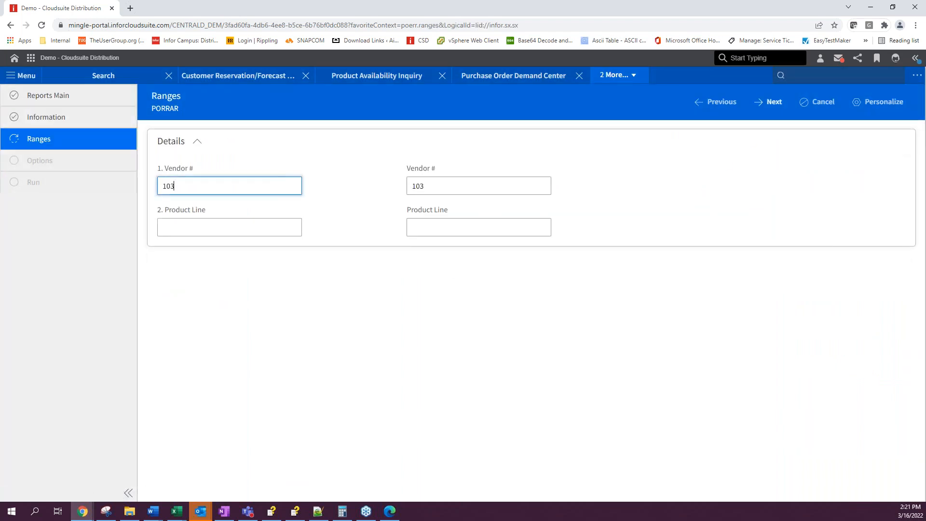
{"action": "left_click", "coordinate": [772, 102]}
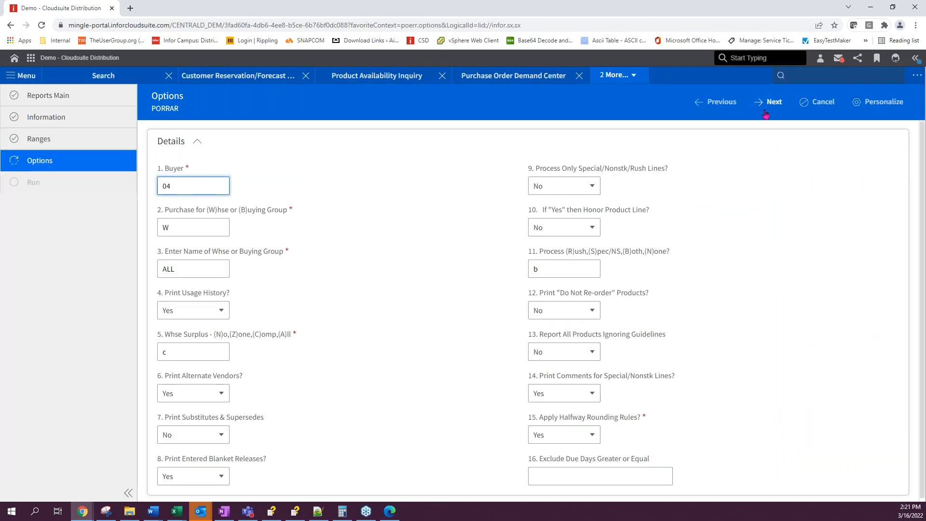
{"action": "left_click", "coordinate": [766, 104]}
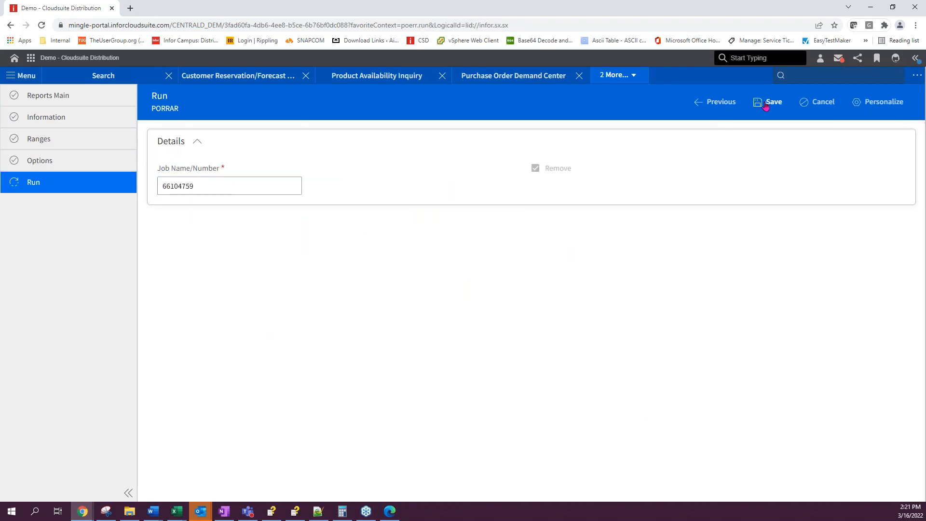
{"action": "left_click", "coordinate": [770, 102]}
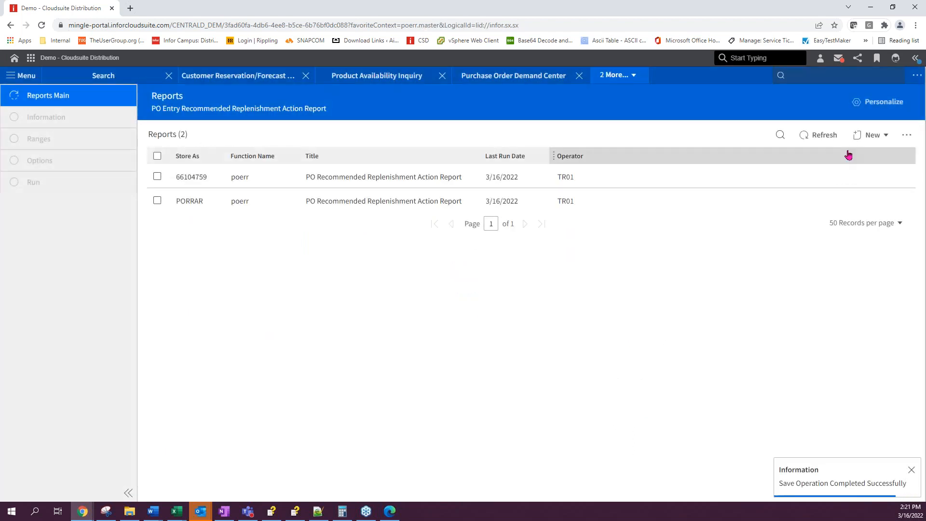
{"action": "left_click", "coordinate": [818, 135]}
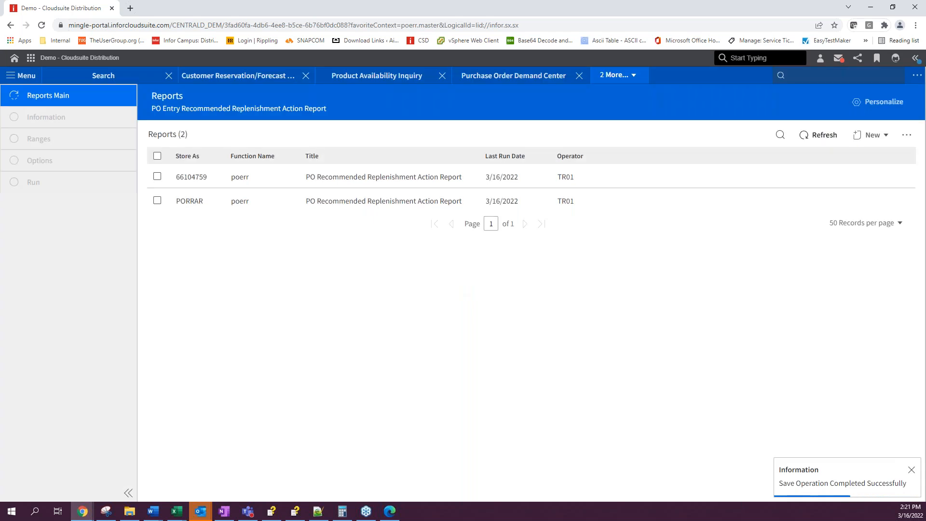
{"action": "left_click", "coordinate": [823, 136]}
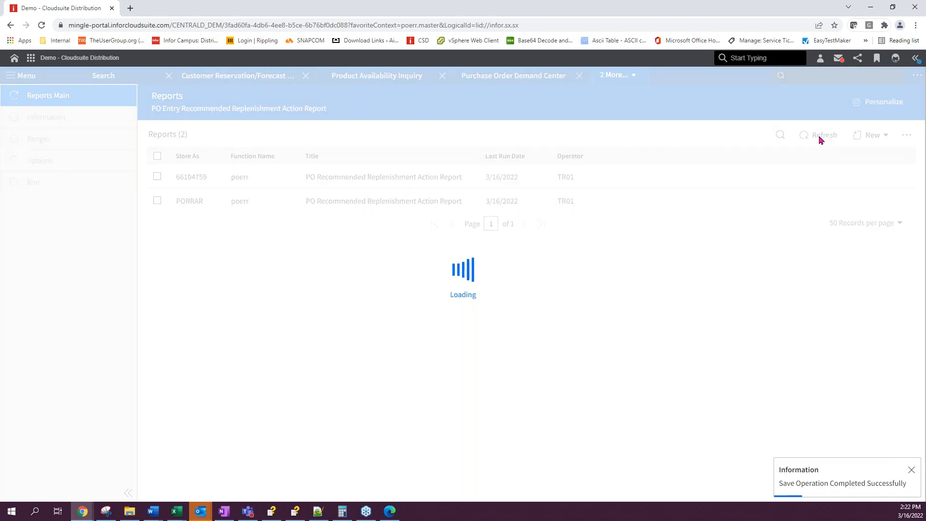
Step: Open the 2:21 PM PO Recommended Replenishment Action Report and check the recommended order quantity for product 1-123
{"action": "left_click", "coordinate": [916, 59]}
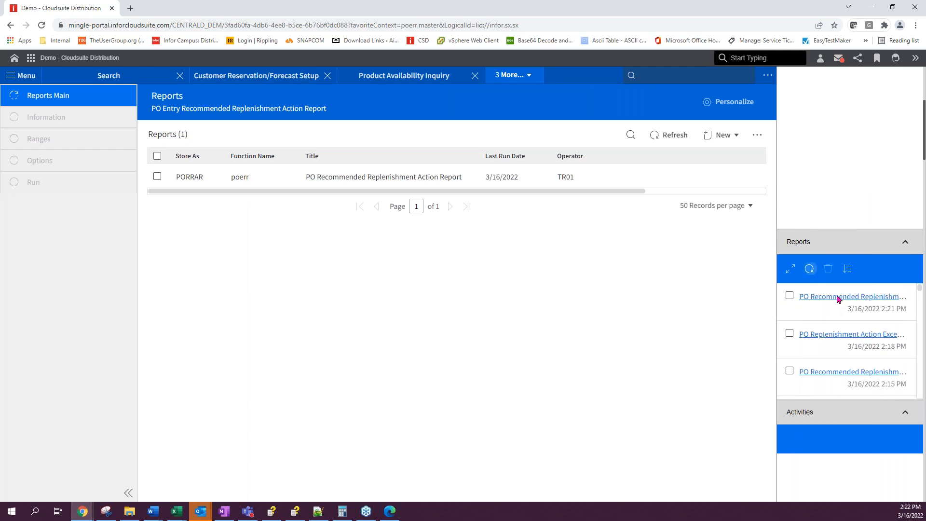
{"action": "left_click", "coordinate": [838, 298]}
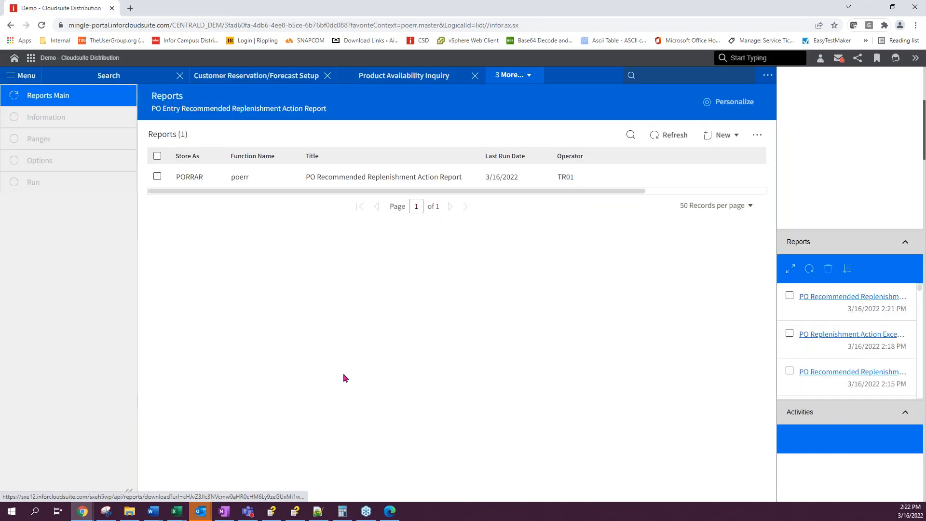
{"action": "scroll", "coordinate": [403, 276], "scroll_direction": "up", "scroll_amount": 2}
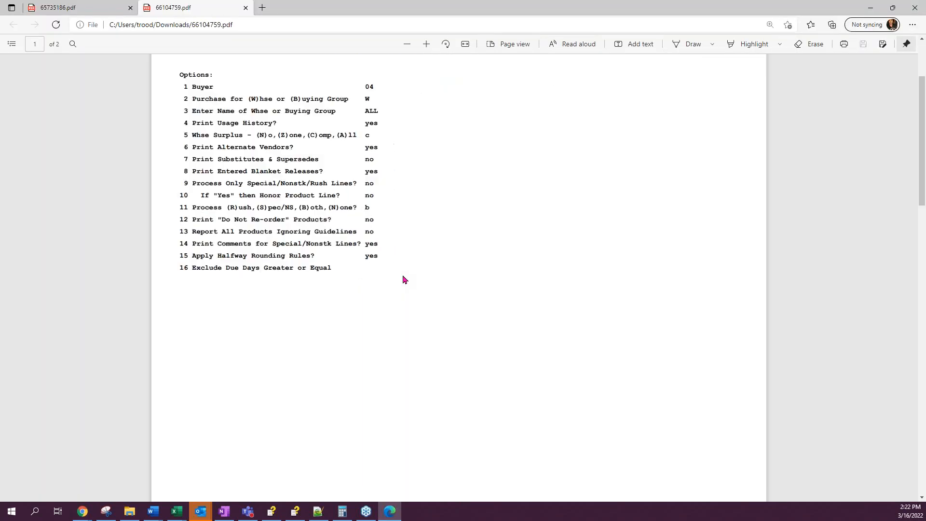
{"action": "scroll", "coordinate": [405, 280], "scroll_direction": "down", "scroll_amount": 10}
{"action": "scroll", "coordinate": [404, 280], "scroll_direction": "down", "scroll_amount": 2}
{"action": "scroll", "coordinate": [403, 278], "scroll_direction": "up", "scroll_amount": 1}
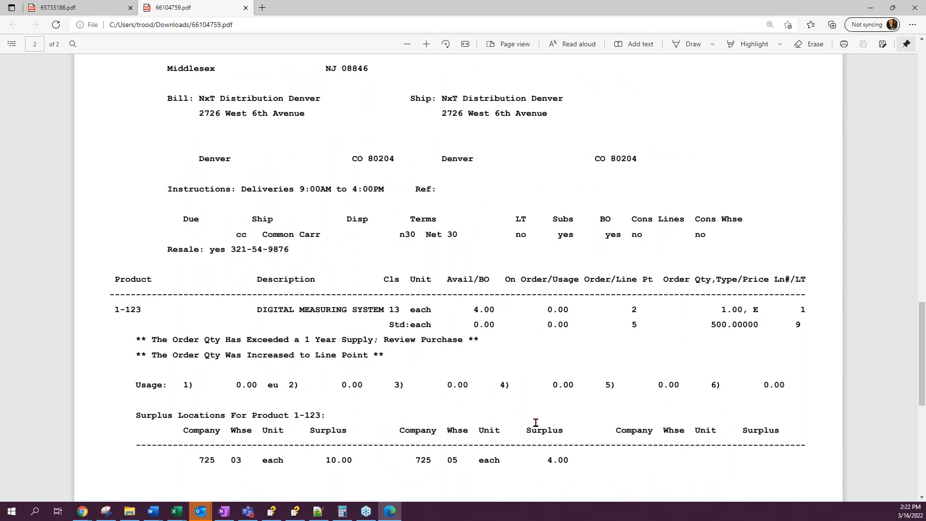
{"action": "left_click_drag", "start_coordinate": [737, 312], "coordinate": [709, 310]}
{"action": "left_click", "coordinate": [870, 7]}
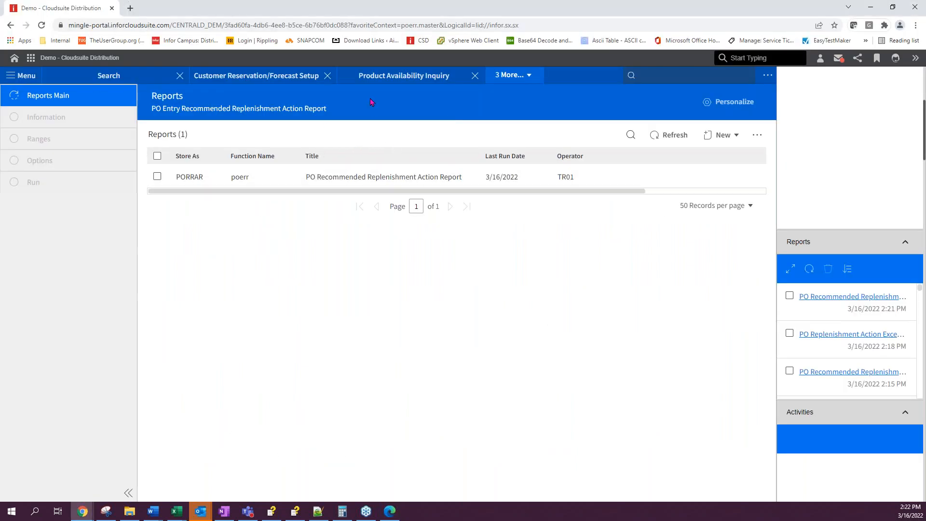
Step: Refresh the buyer 04 reports in Purchase Order Demand Center and open the line items of Swan Corporation report 14679
{"action": "left_click", "coordinate": [405, 75]}
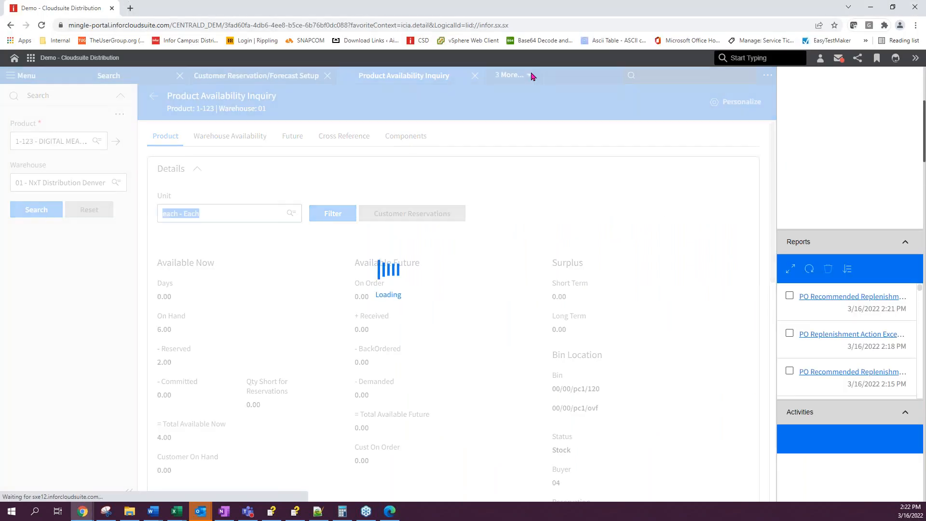
{"action": "left_click", "coordinate": [513, 75]}
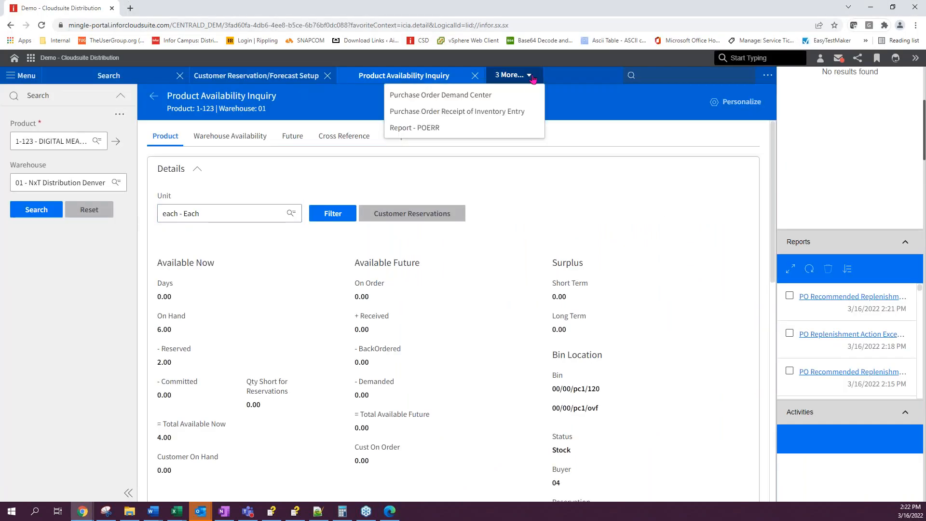
{"action": "left_click", "coordinate": [526, 95]}
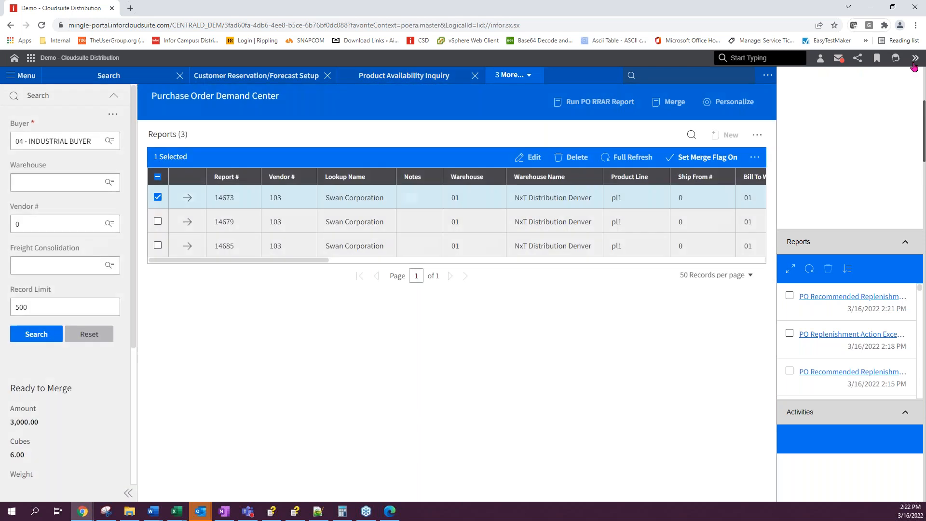
{"action": "left_click", "coordinate": [915, 58]}
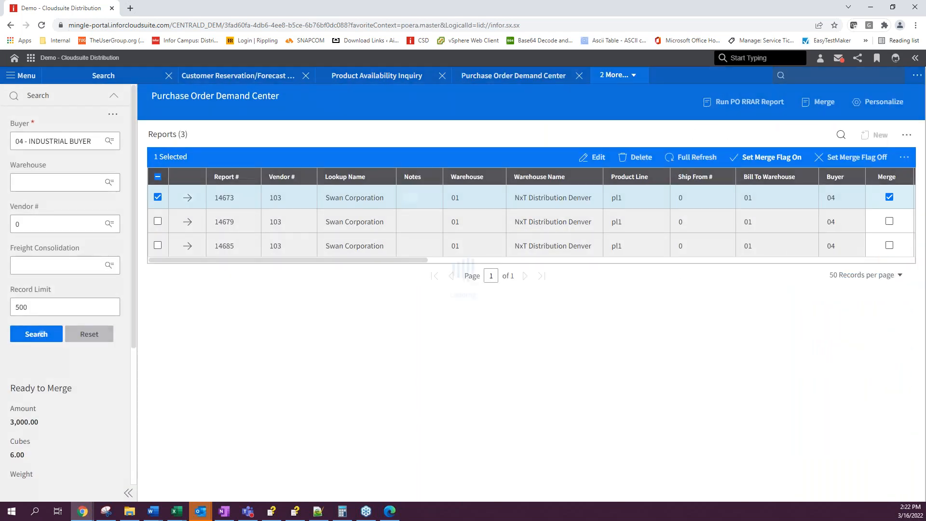
{"action": "left_click", "coordinate": [42, 334]}
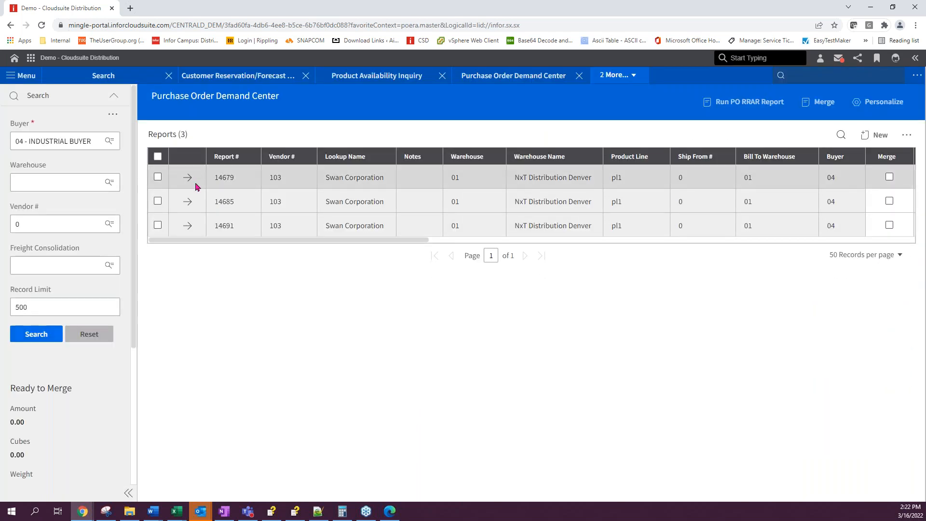
{"action": "left_click", "coordinate": [187, 177]}
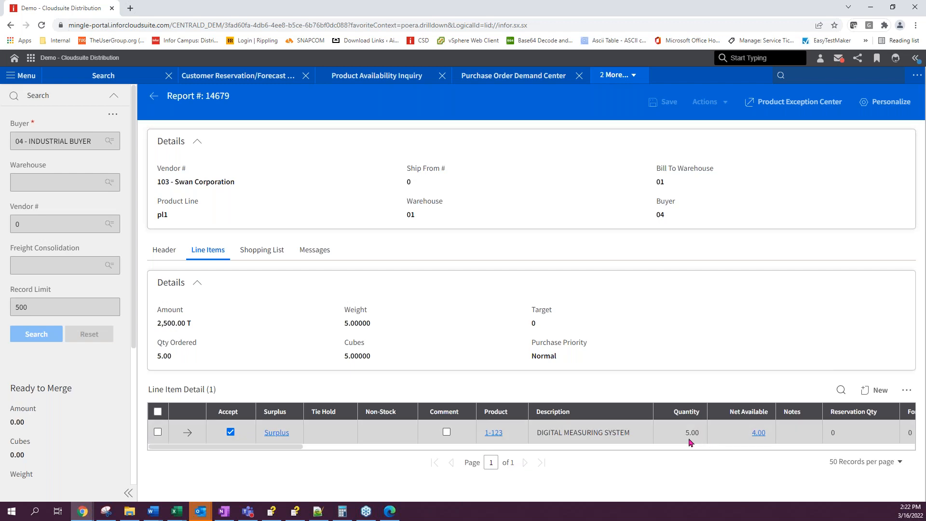
Step: Return to the demand center's report list and check product 1-123's recommended order in the 2:21 PM PO Recommended Replenishment Action Report
{"action": "left_click", "coordinate": [153, 96]}
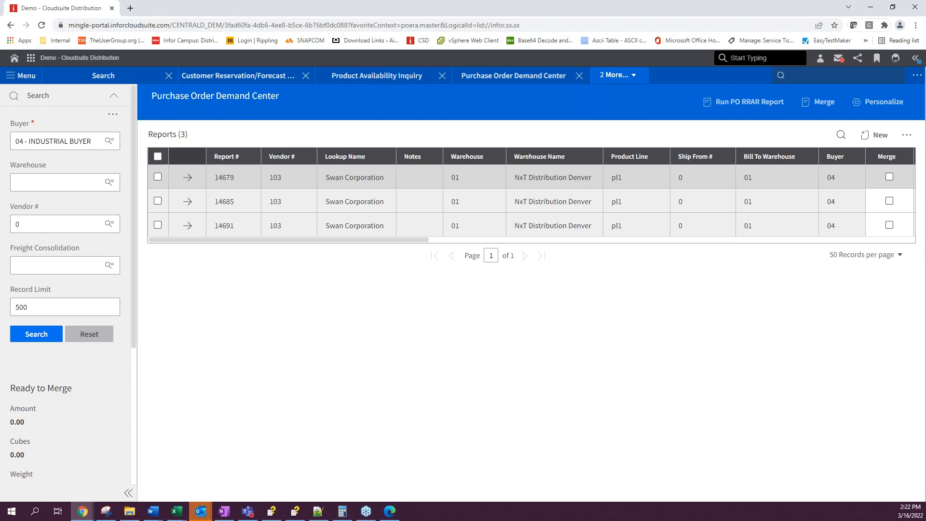
{"action": "left_click", "coordinate": [915, 58]}
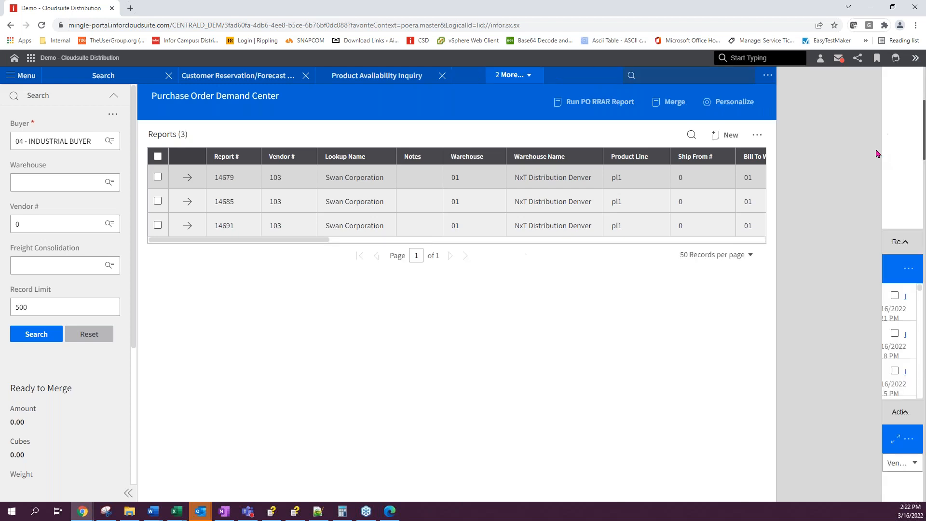
{"action": "left_click", "coordinate": [835, 299]}
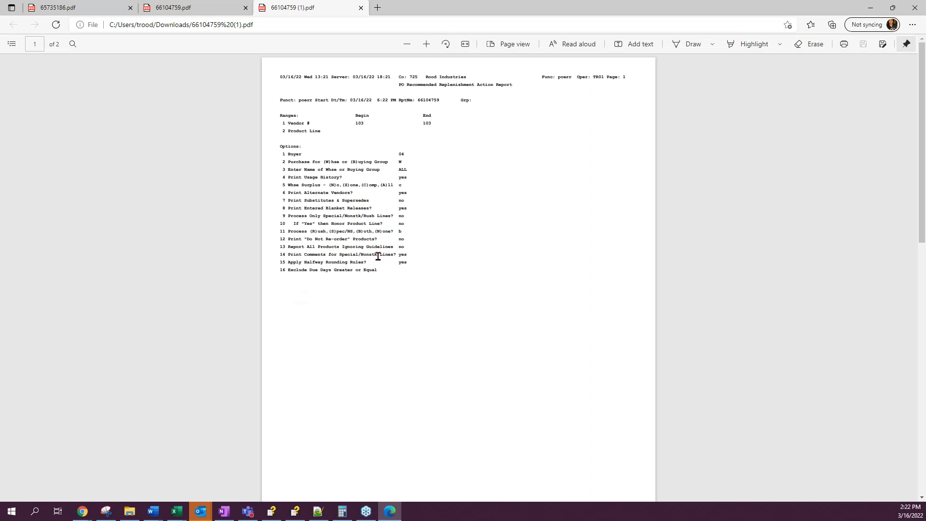
{"action": "scroll", "coordinate": [379, 257], "scroll_direction": "up", "scroll_amount": 3}
{"action": "scroll", "coordinate": [378, 257], "scroll_direction": "down", "scroll_amount": 10}
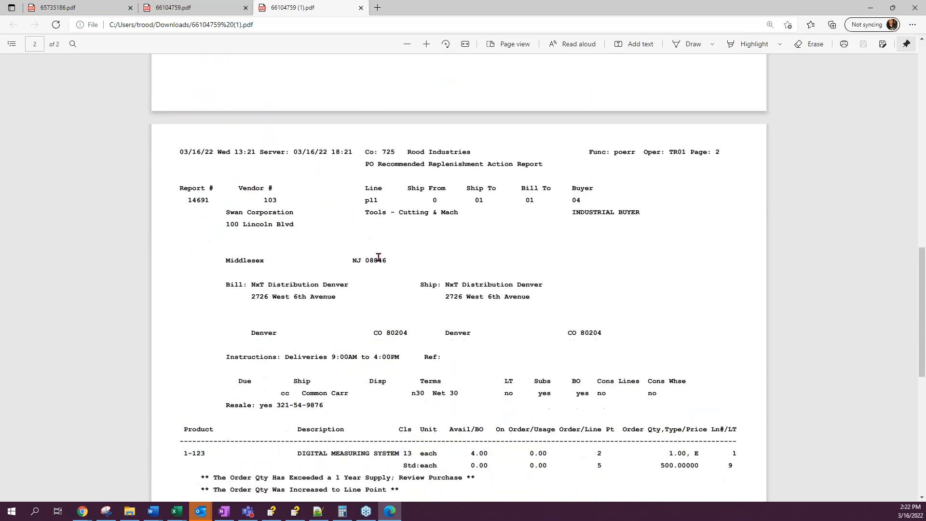
{"action": "left_click", "coordinate": [870, 8]}
Step: Delete Swan Corporation reports 14679 and 14685 from the Purchase Order Demand Center
{"action": "left_click", "coordinate": [159, 178]}
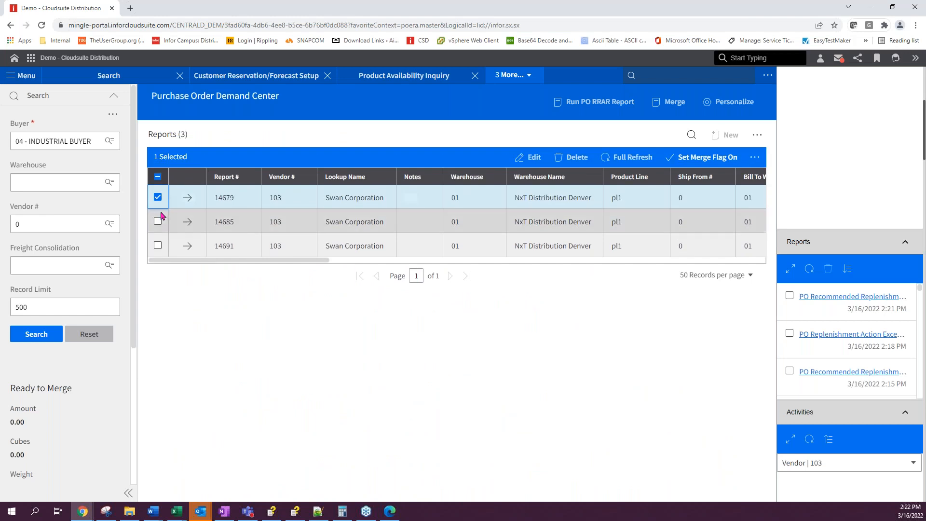
{"action": "left_click", "coordinate": [158, 221]}
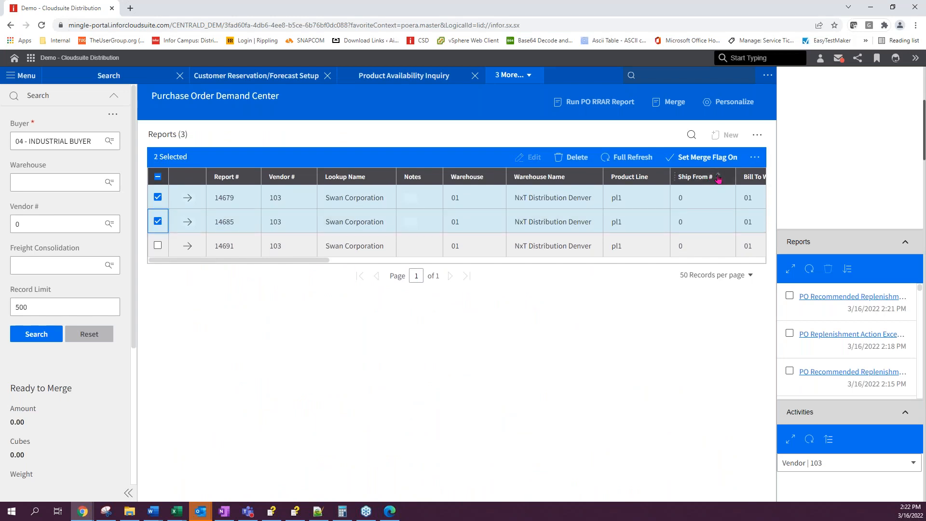
{"action": "left_click", "coordinate": [915, 59]}
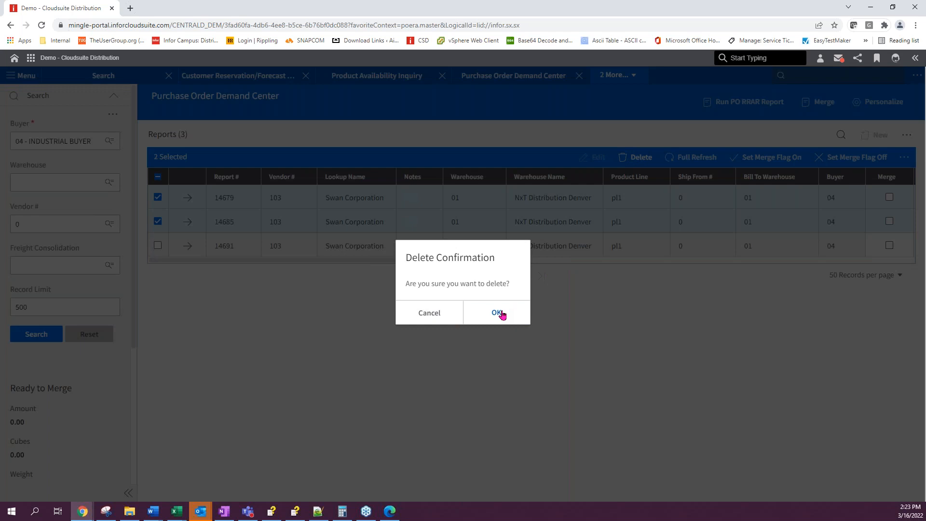
{"action": "left_click", "coordinate": [502, 314]}
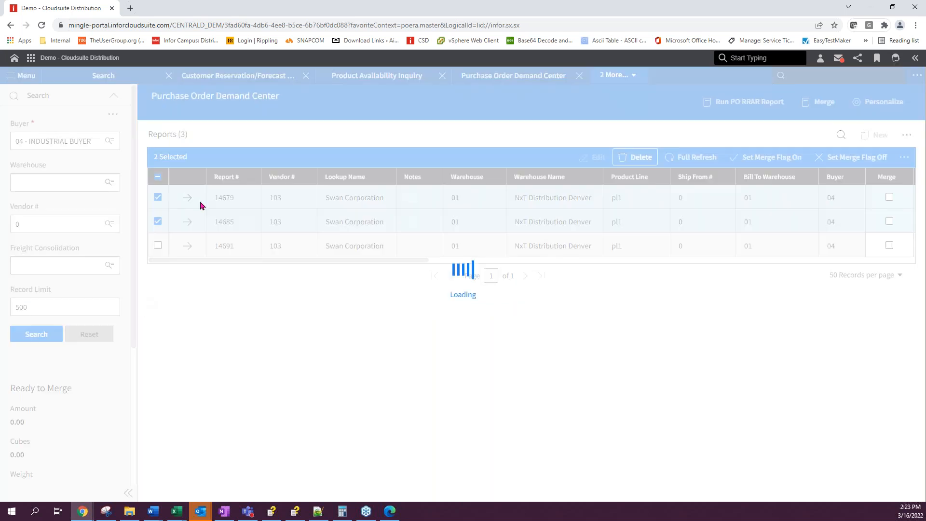
Step: Open the line items of report 14691 and compare them with product 1-123's warehouse 01 availability
{"action": "left_click", "coordinate": [187, 177]}
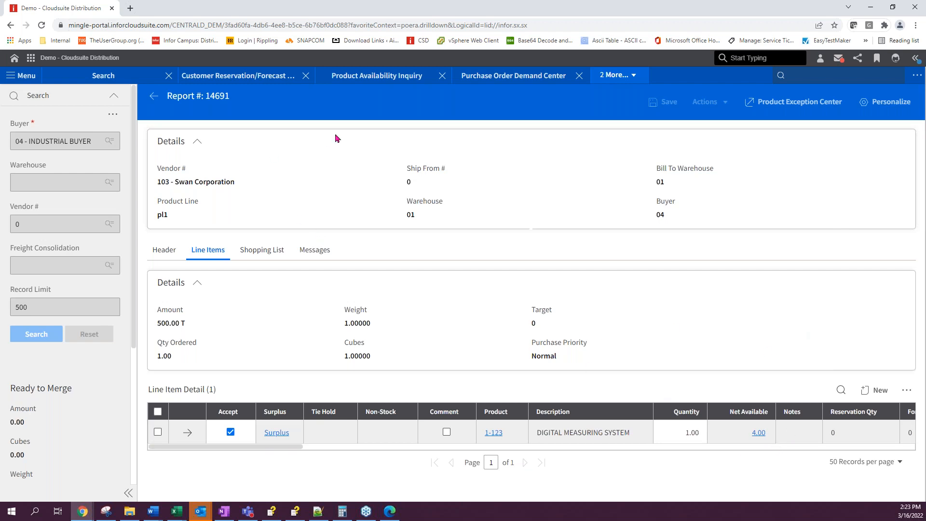
{"action": "left_click", "coordinate": [367, 77]}
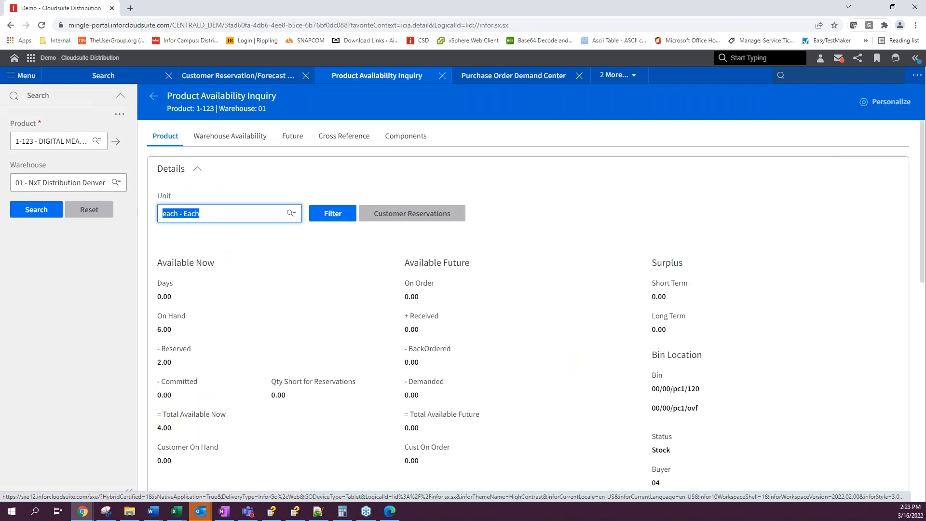
{"action": "scroll", "coordinate": [356, 311], "scroll_direction": "down", "scroll_amount": 2}
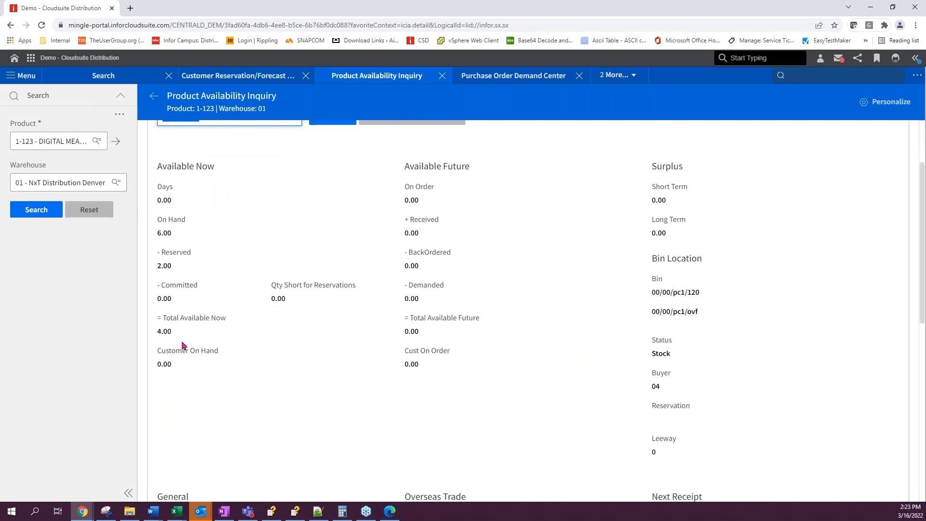
{"action": "scroll", "coordinate": [589, 299], "scroll_direction": "up", "scroll_amount": 2}
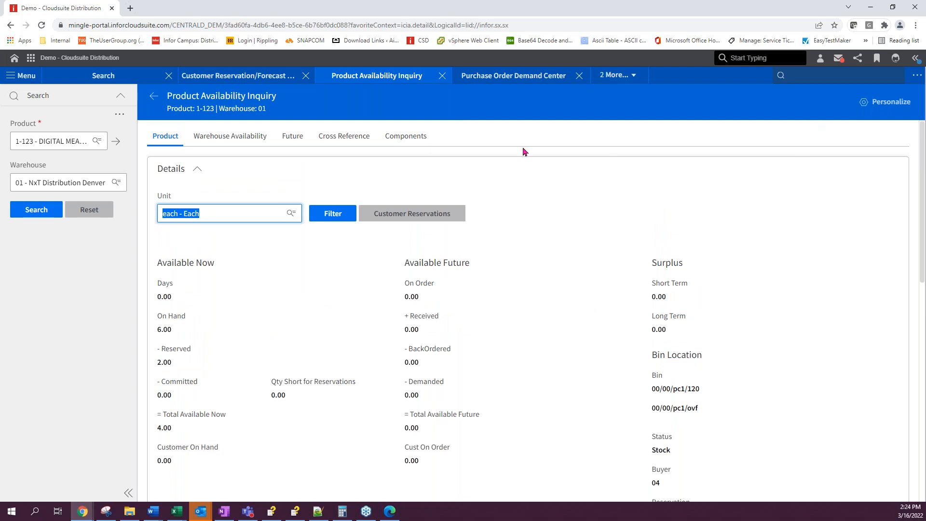
Step: Close the Purchase Order Receipt of Inventory Entry, POERR report and Purchase Order Demand Center functions
{"action": "left_click", "coordinate": [636, 77]}
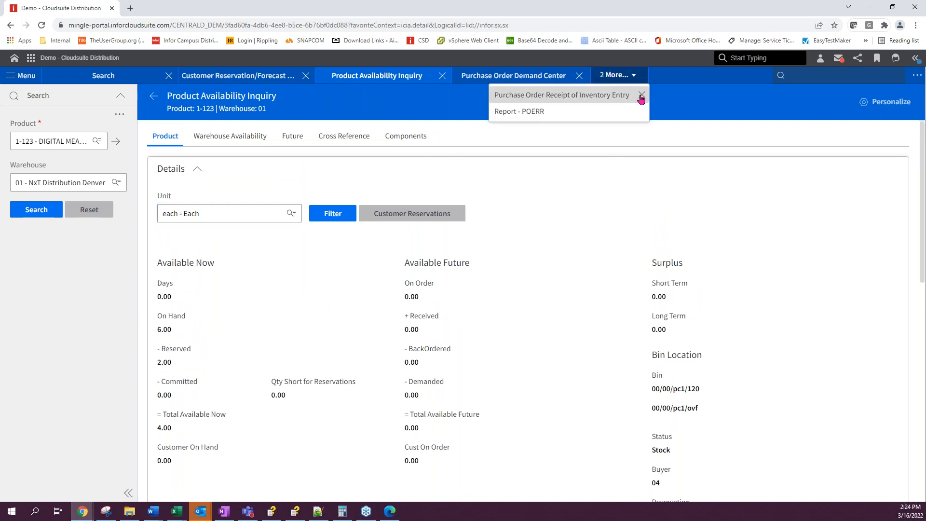
{"action": "left_click", "coordinate": [643, 95]}
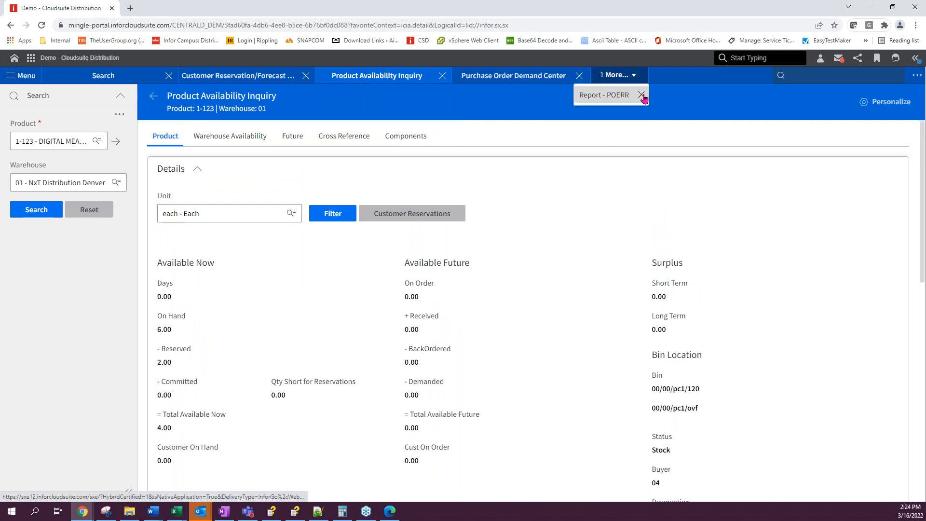
{"action": "left_click", "coordinate": [643, 95]}
{"action": "left_click", "coordinate": [580, 76]}
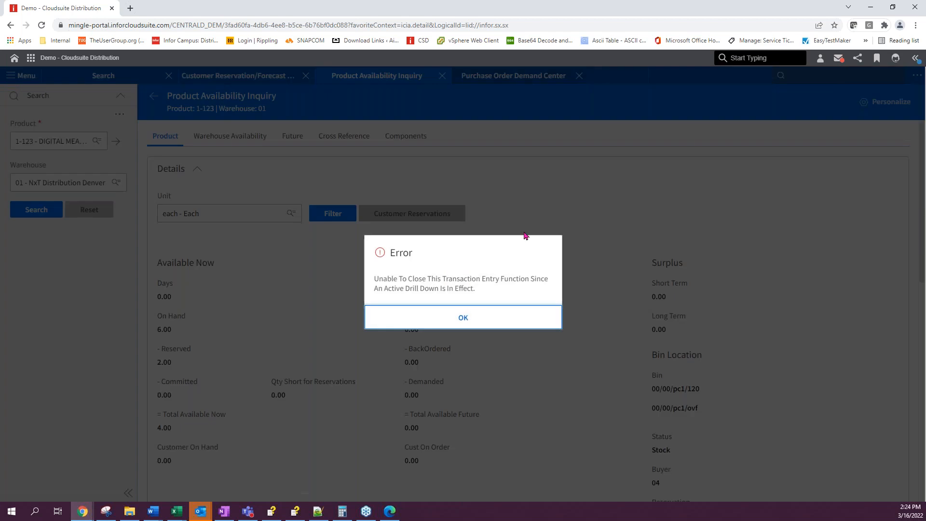
{"action": "left_click", "coordinate": [465, 317]}
{"action": "left_click", "coordinate": [543, 76]}
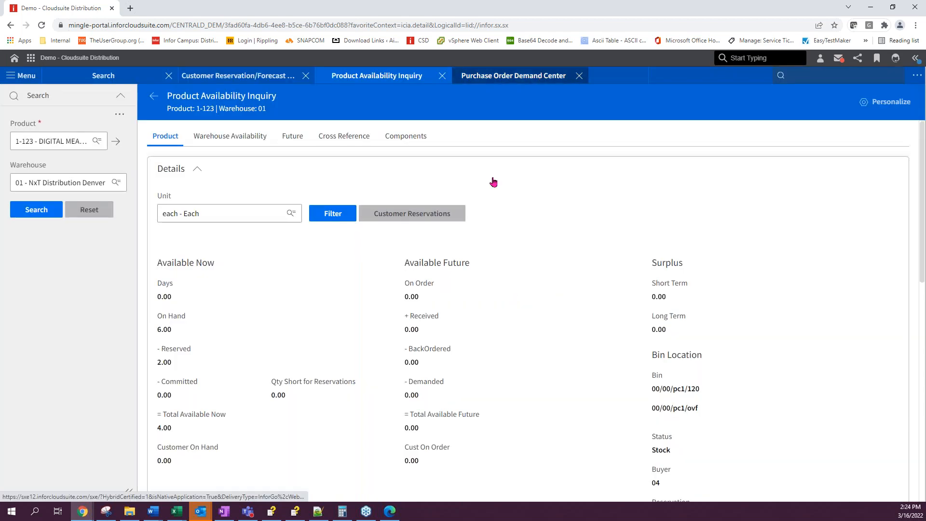
{"action": "left_click", "coordinate": [580, 76]}
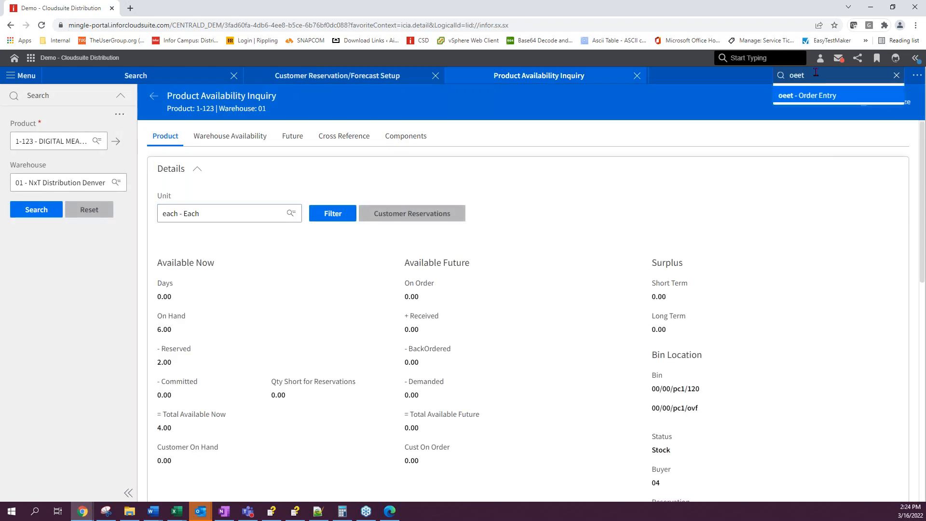
Step: Start a stock order in oeet Order Entry for the reservation customer from warehouse 01, entering a numeric customer PO number
{"action": "left_click", "coordinate": [820, 96]}
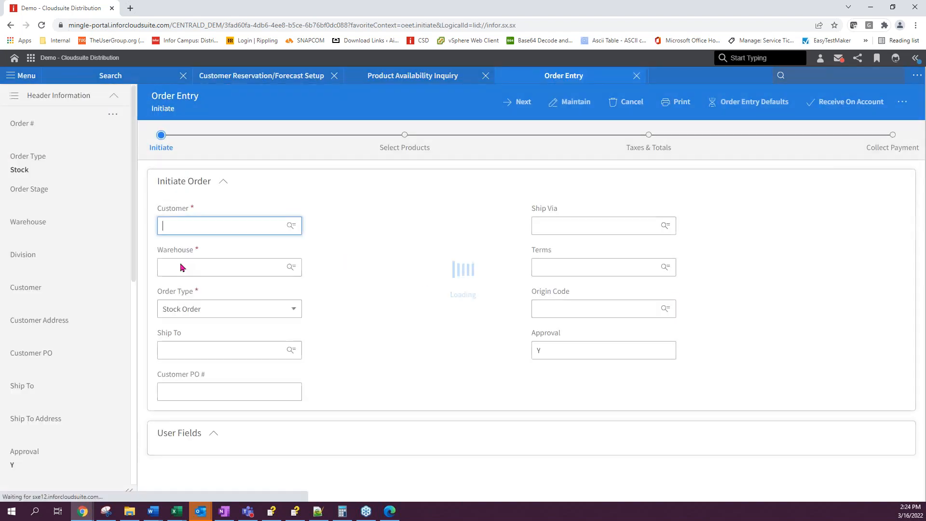
{"action": "type", "text": "5"}
{"action": "left_click", "coordinate": [195, 247]}
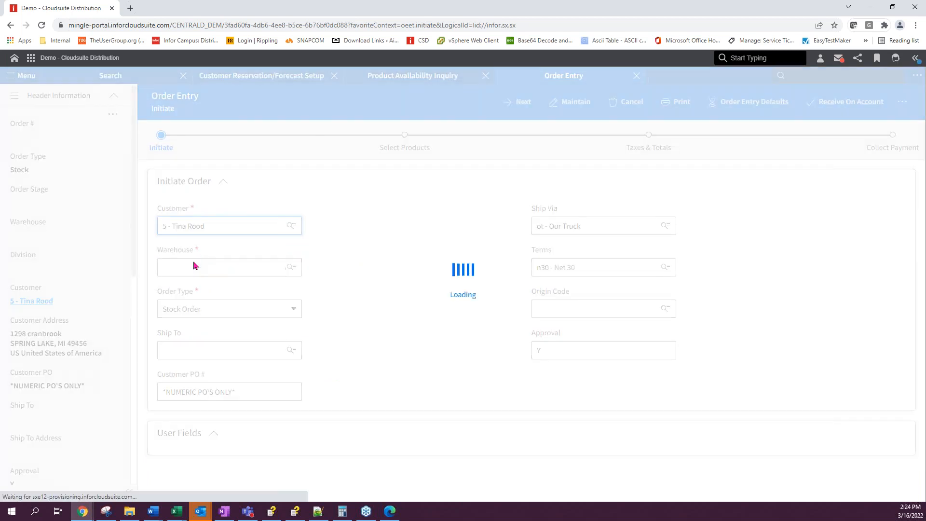
{"action": "left_click", "coordinate": [191, 269]}
{"action": "left_click", "coordinate": [203, 274]}
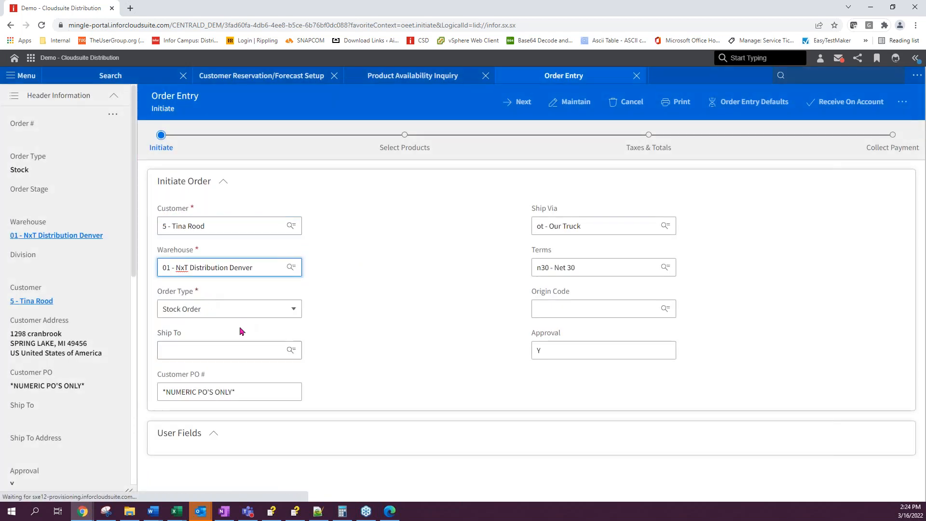
{"action": "left_click_drag", "start_coordinate": [239, 391], "coordinate": [162, 392]}
{"action": "type", "text": "4444"}
{"action": "left_click", "coordinate": [522, 100]}
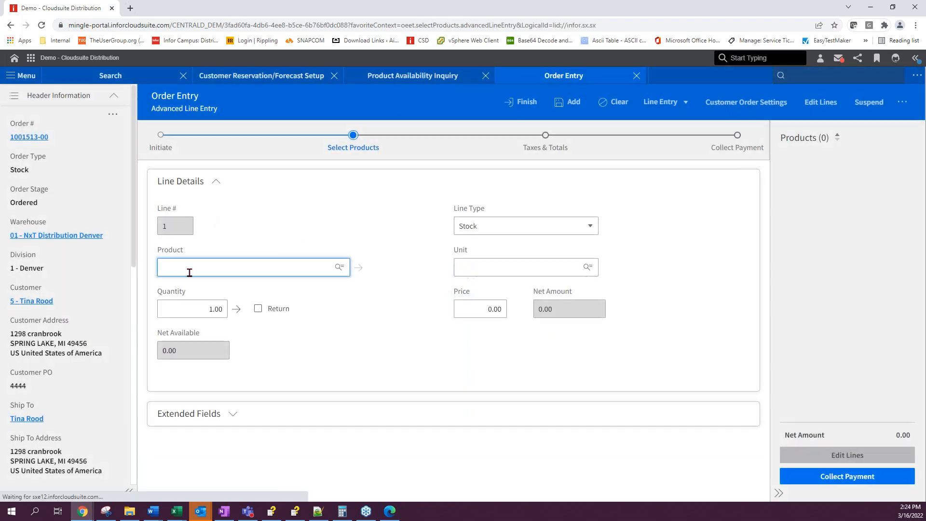
Step: Check the net availability of product 1-123 on the order's first line, then clear the line and finish the order empty
{"action": "left_click", "coordinate": [188, 271]}
{"action": "key", "text": "Down"}
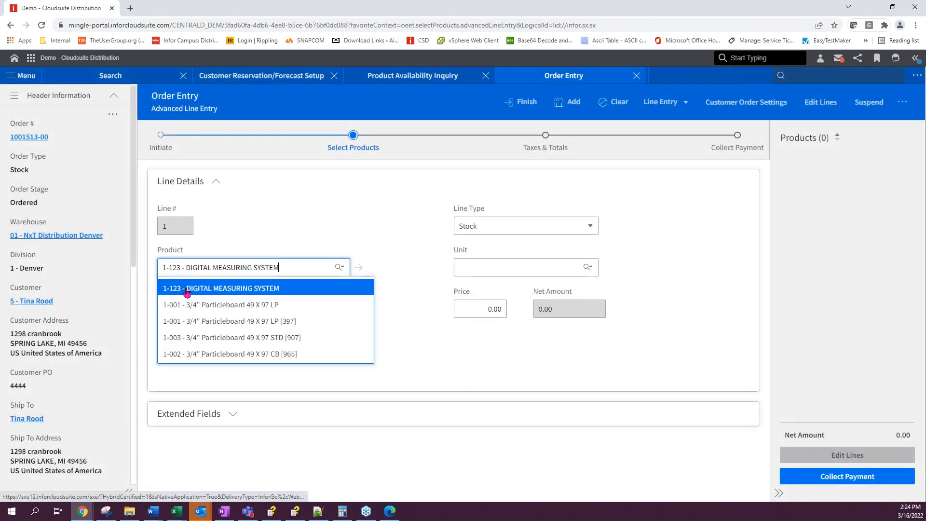
{"action": "key", "text": "Return"}
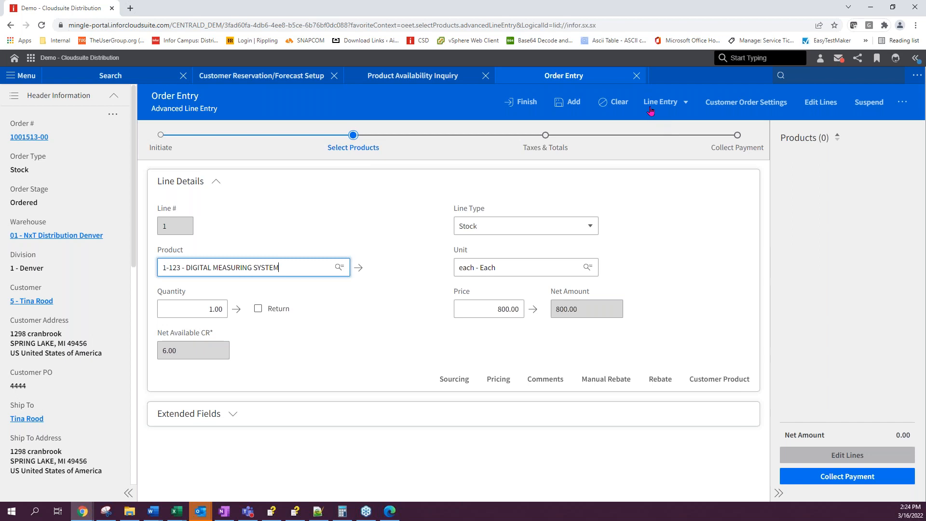
{"action": "left_click", "coordinate": [620, 103]}
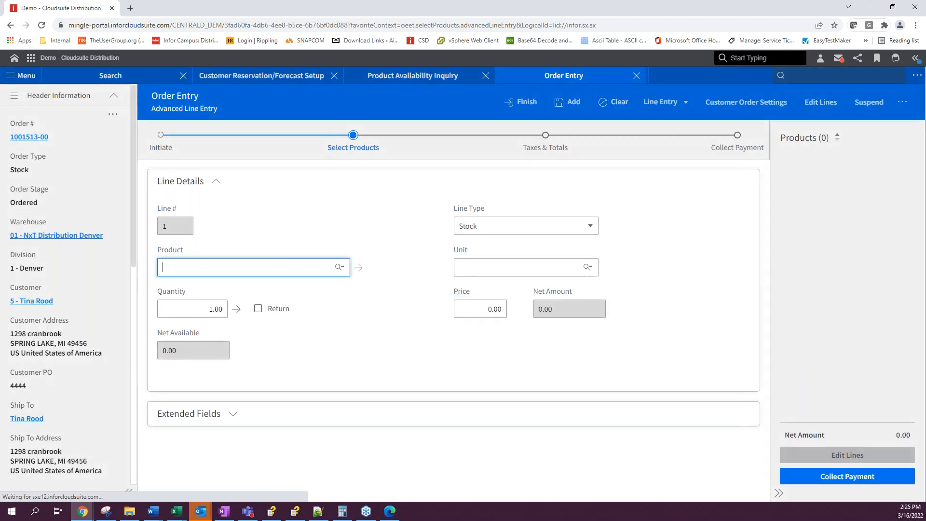
{"action": "left_click", "coordinate": [525, 103]}
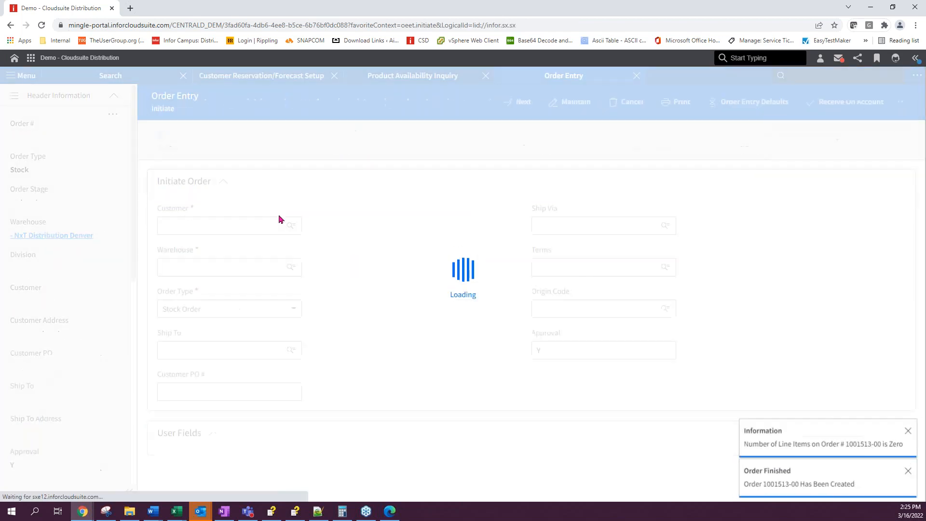
Step: Start a second stock order for Mr Johns Hair Clinic from warehouse 01 and proceed to product selection
{"action": "left_click", "coordinate": [187, 224]}
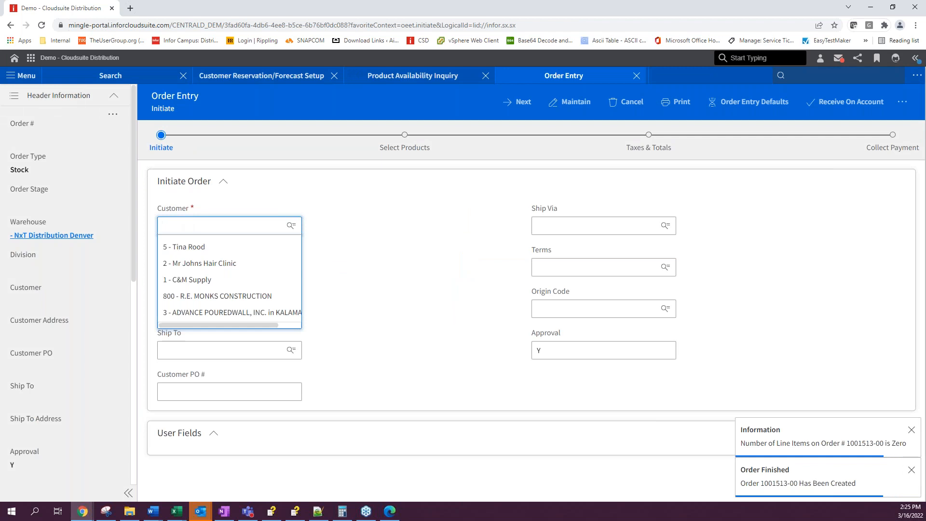
{"action": "left_click", "coordinate": [203, 263]}
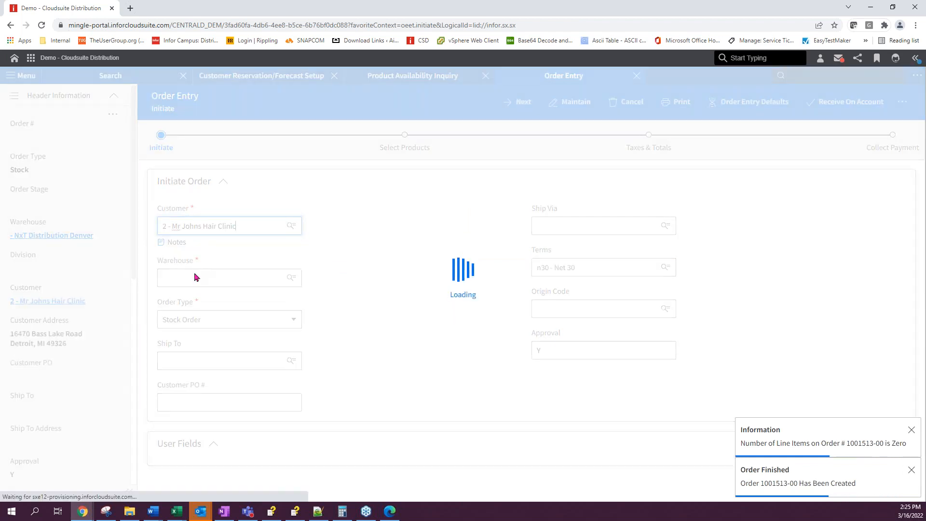
{"action": "left_click", "coordinate": [196, 277]}
{"action": "left_click", "coordinate": [193, 304]}
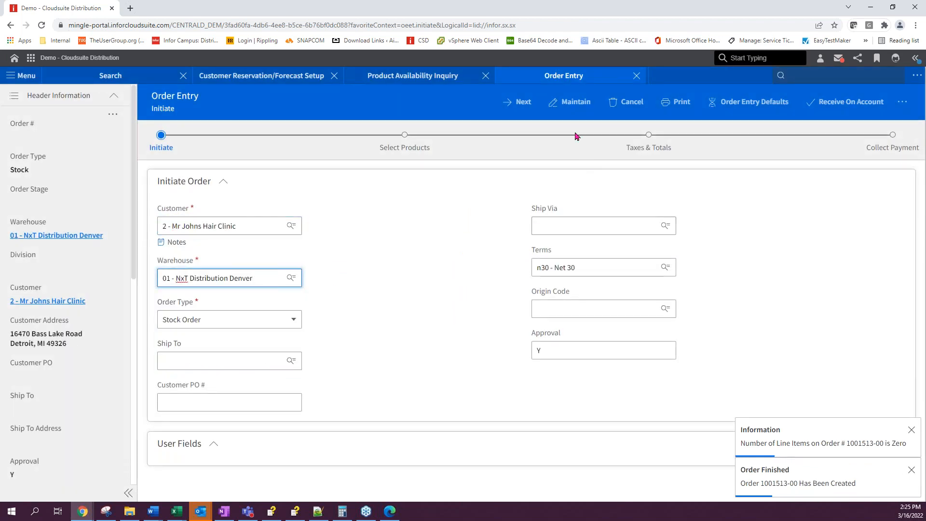
{"action": "left_click", "coordinate": [524, 103]}
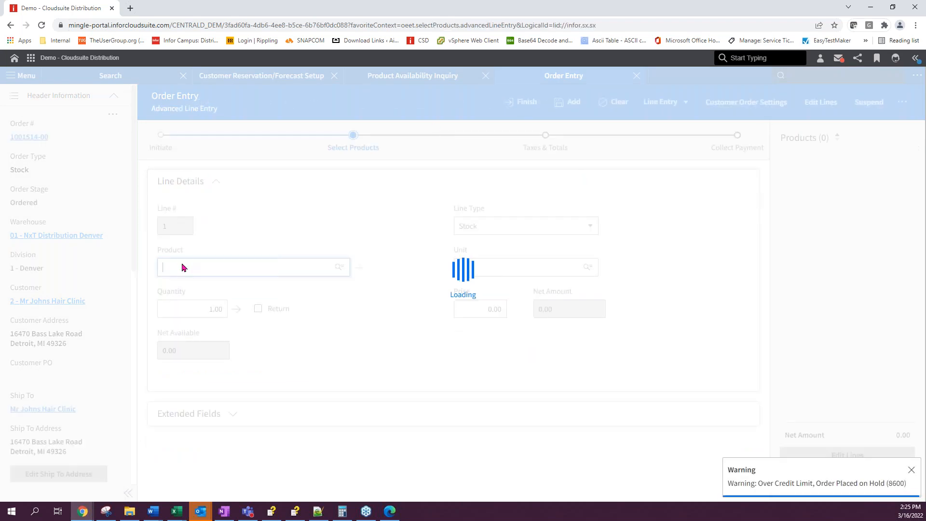
Step: Add product 1-123 DIGITAL MEASURING SYSTEM to the Mr Johns Hair Clinic order with a quantity of 5
{"action": "left_click", "coordinate": [183, 267]}
{"action": "left_click", "coordinate": [190, 290]}
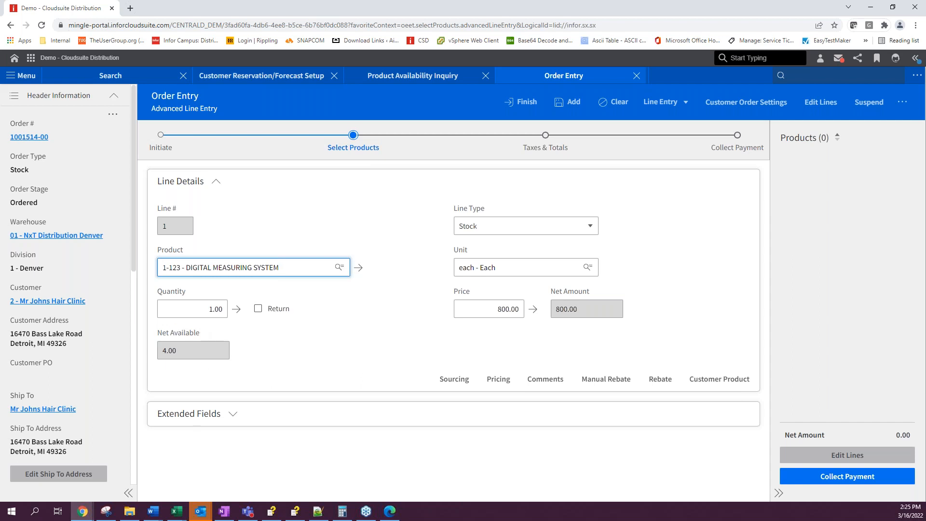
{"action": "left_click", "coordinate": [203, 311]}
{"action": "type", "text": "5"}
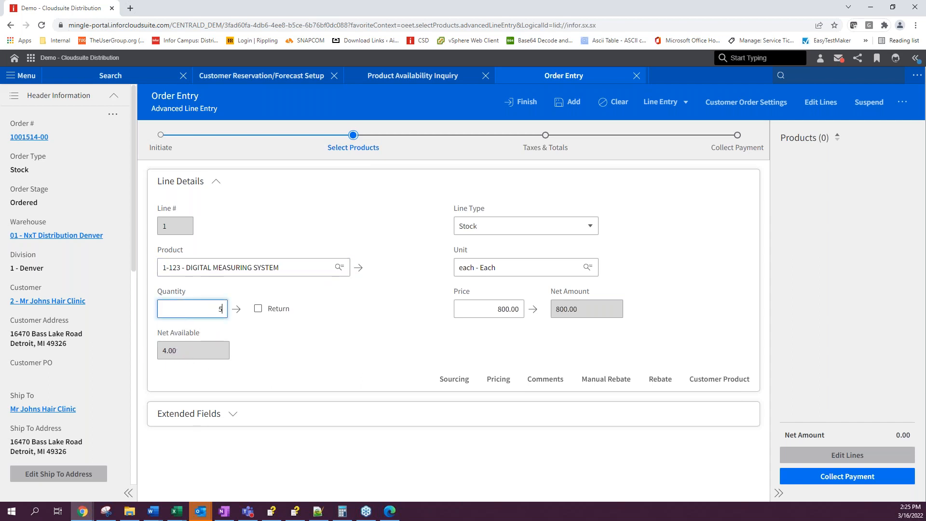
{"action": "key", "text": "Tab"}
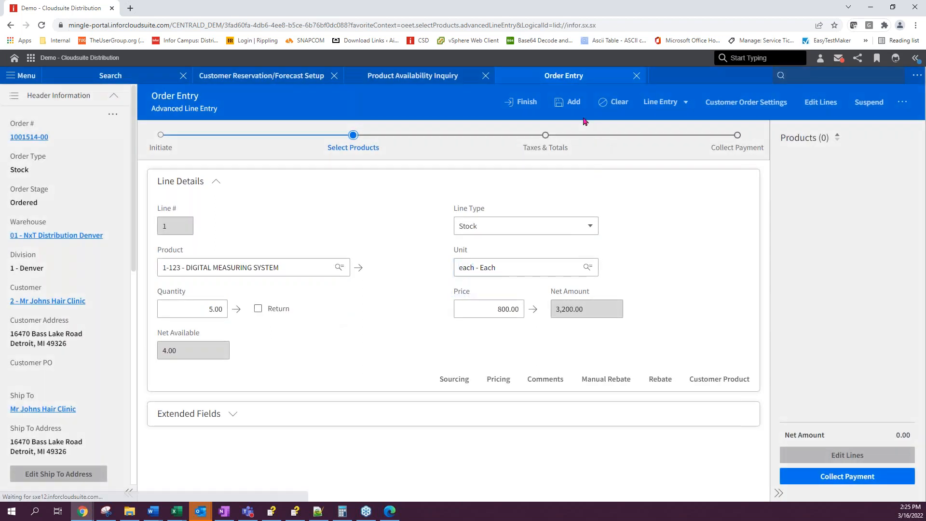
{"action": "left_click", "coordinate": [574, 104]}
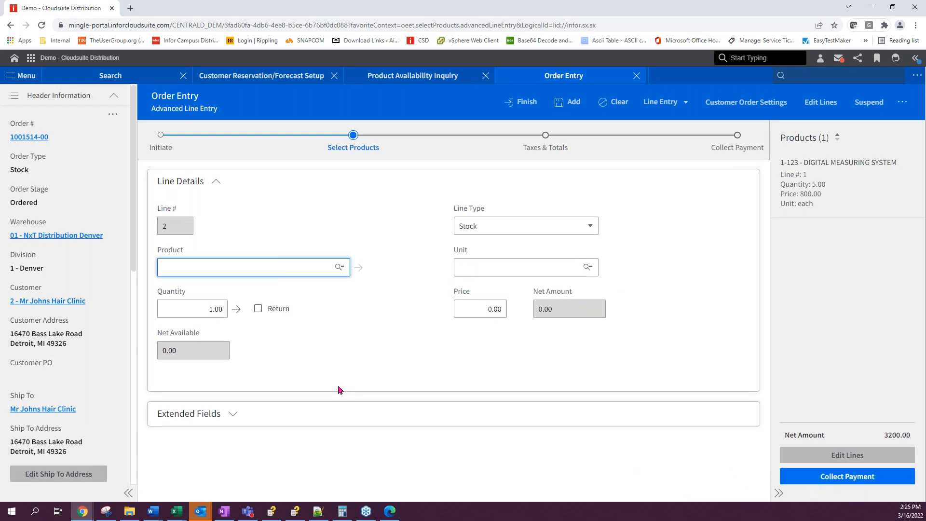
Step: Send the 1-123 line of the Mr Johns Hair Clinic order to lost business with reason Discontinued Item(s), and finish the order without lines
{"action": "left_click", "coordinate": [810, 197]}
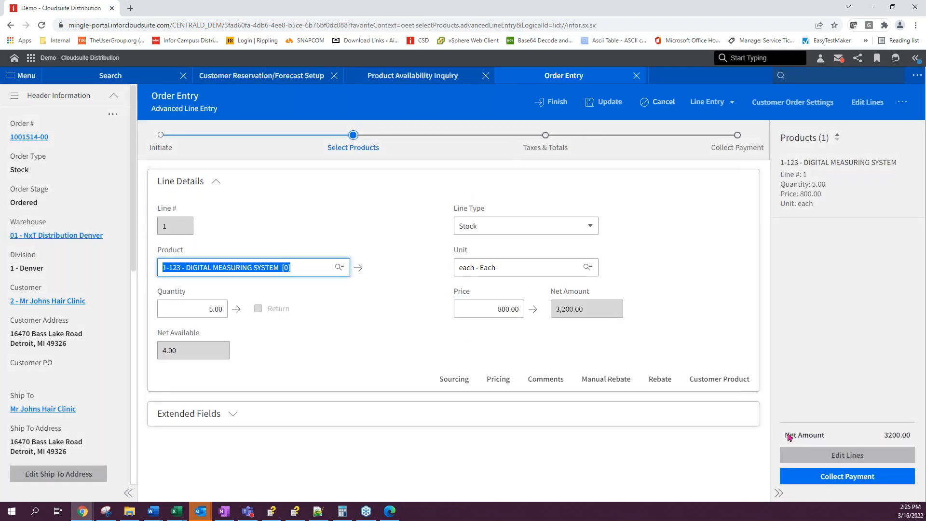
{"action": "left_click", "coordinate": [834, 456]}
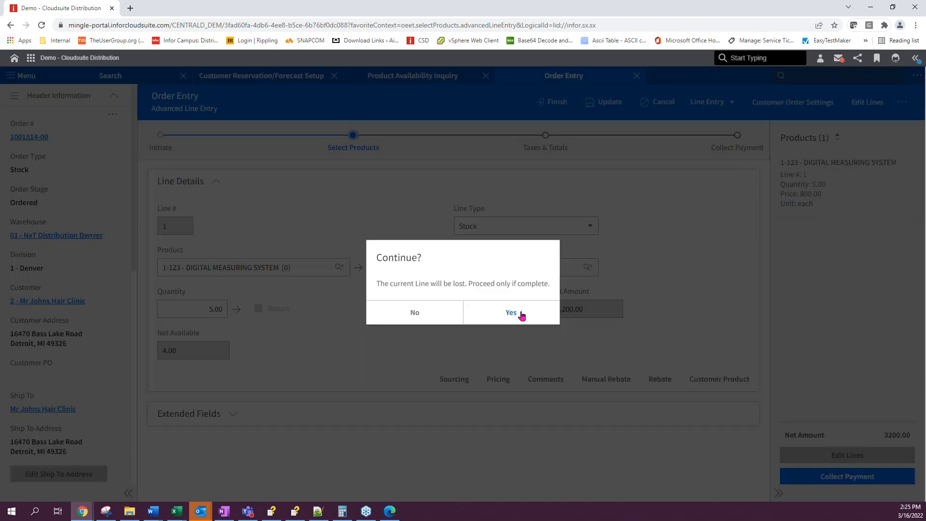
{"action": "left_click", "coordinate": [513, 314]}
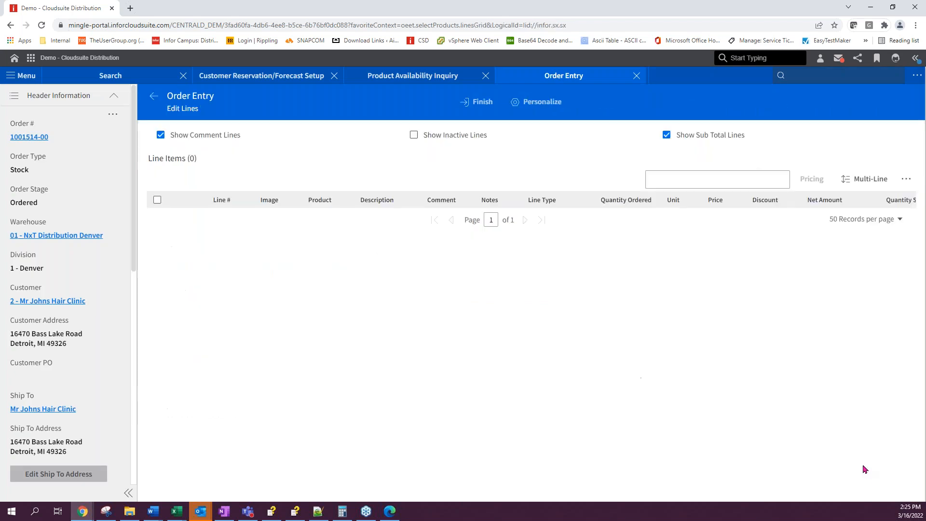
{"action": "left_click", "coordinate": [158, 202]}
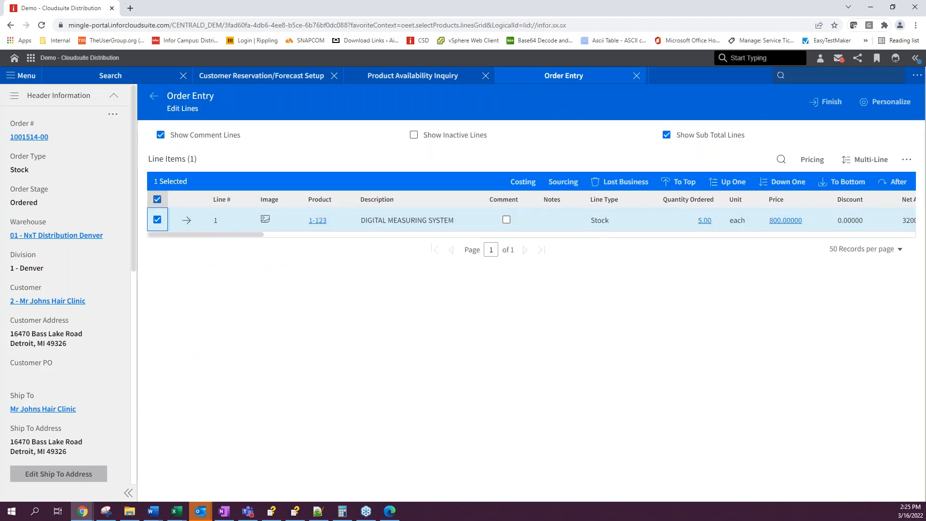
{"action": "left_click", "coordinate": [611, 183]}
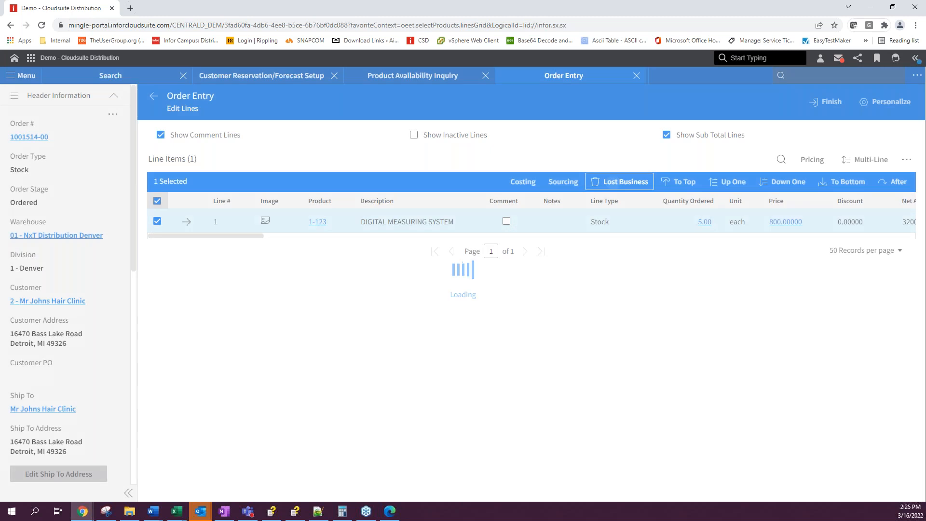
{"action": "left_click", "coordinate": [480, 290]}
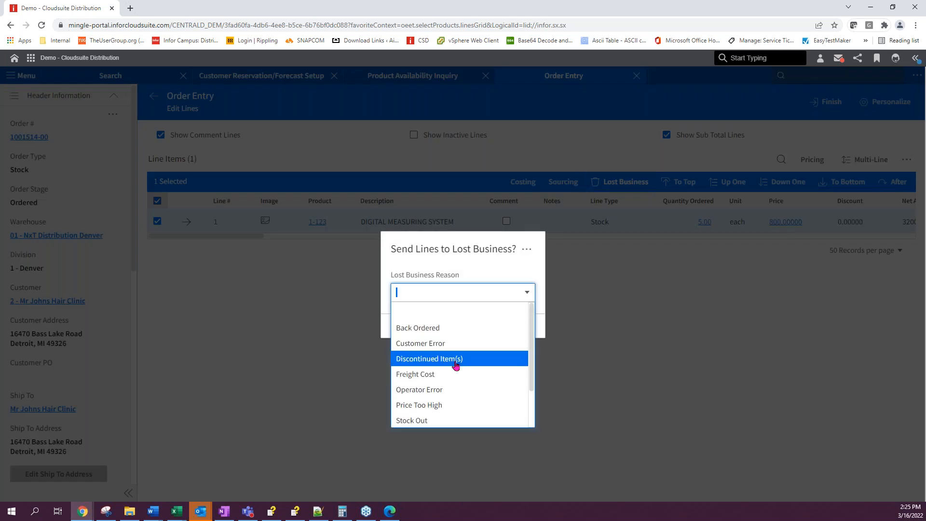
{"action": "left_click", "coordinate": [453, 361]}
{"action": "left_click", "coordinate": [504, 328]}
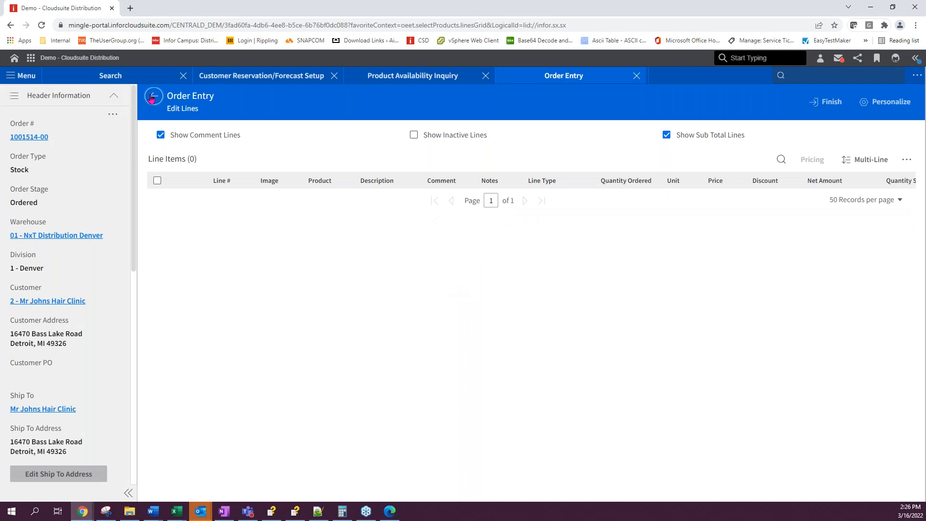
{"action": "left_click", "coordinate": [152, 96]}
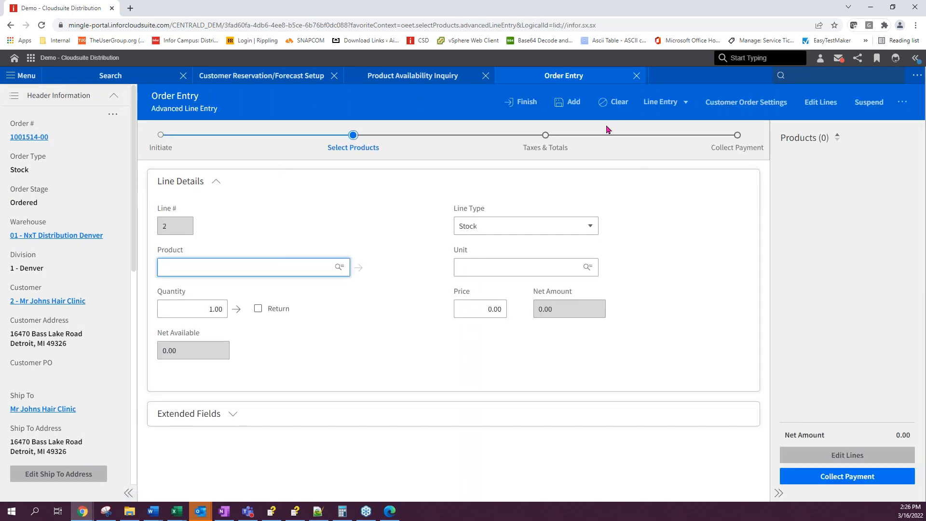
{"action": "left_click", "coordinate": [525, 106]}
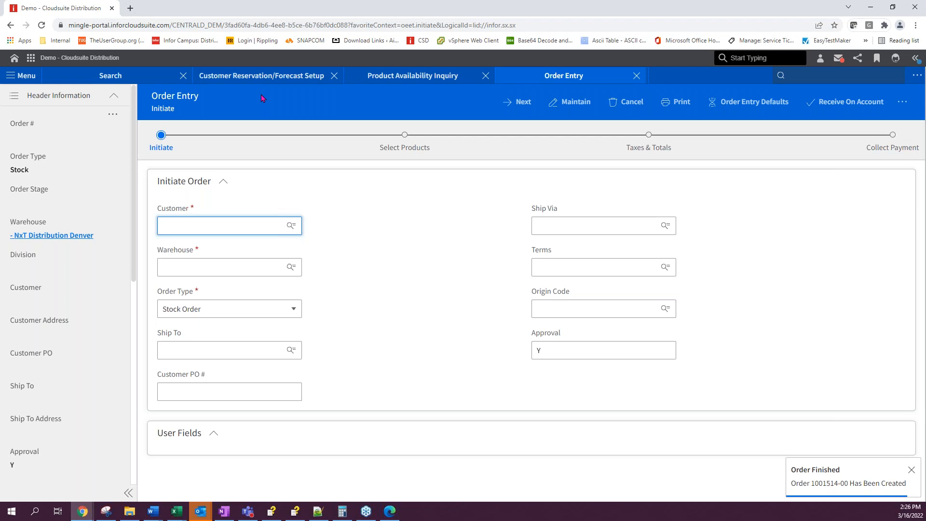
Step: Start a new customer reservation for Mr Johns Hair Clinic in warehouse 01 - NxT Distribution Denver
{"action": "left_click", "coordinate": [261, 76]}
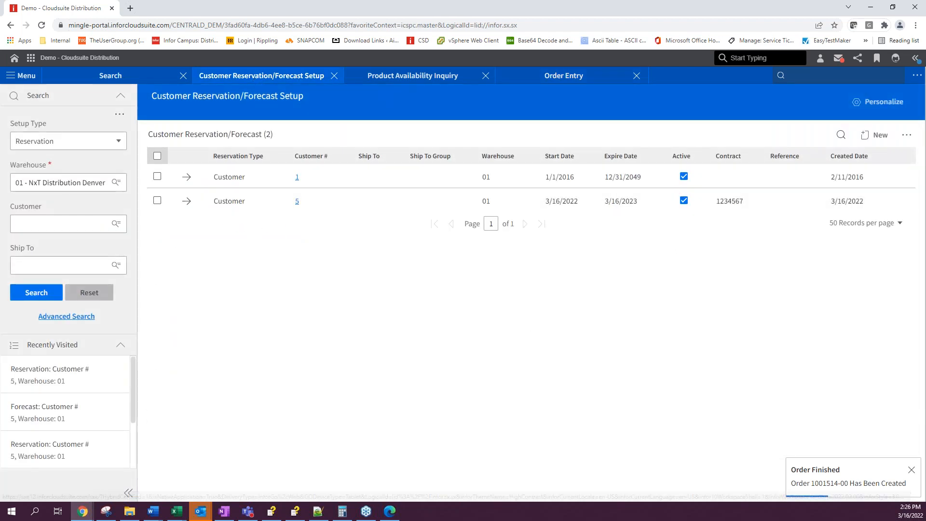
{"action": "left_click", "coordinate": [881, 136]}
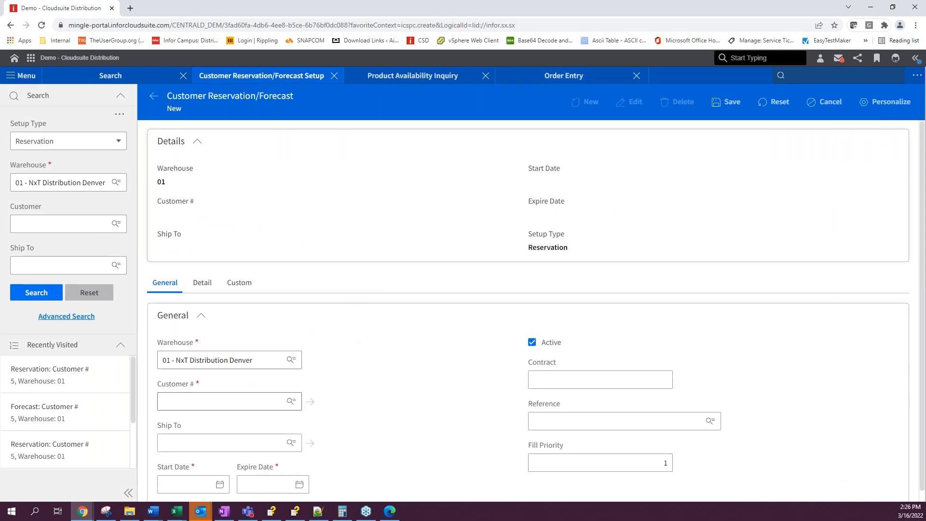
{"action": "left_click", "coordinate": [216, 401]}
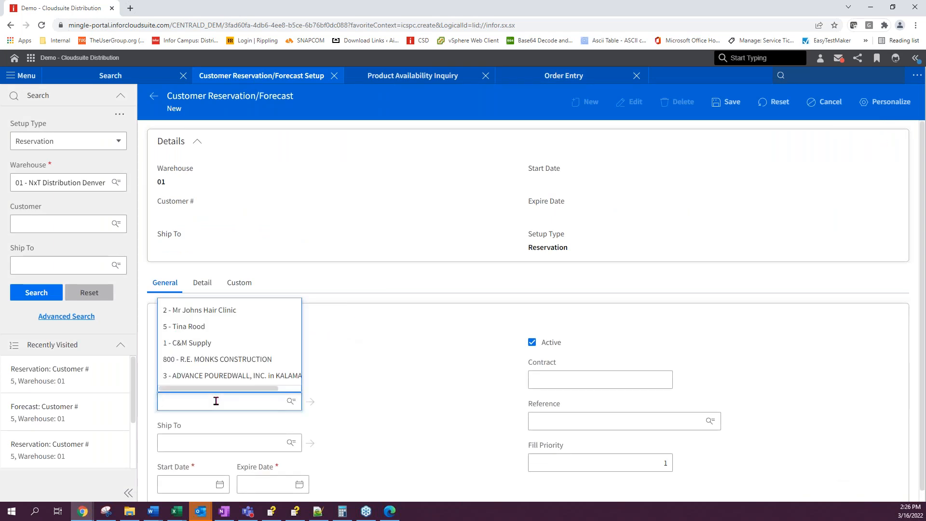
{"action": "left_click", "coordinate": [227, 311]}
{"action": "scroll", "coordinate": [389, 425], "scroll_direction": "down", "scroll_amount": 1}
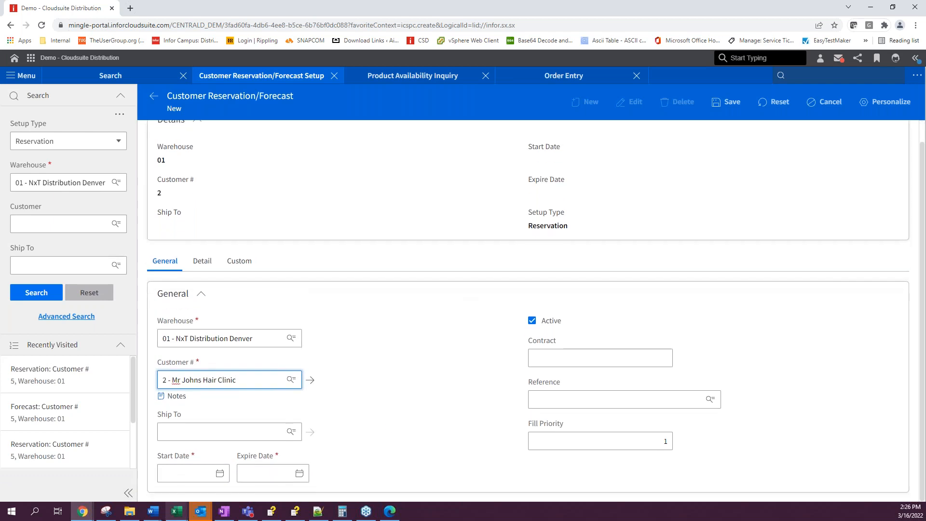
Step: Set the reservation's start date to 3/16/2022 and expire date to 3/16/2023, and save it
{"action": "left_click", "coordinate": [166, 474]}
{"action": "left_click", "coordinate": [278, 473]}
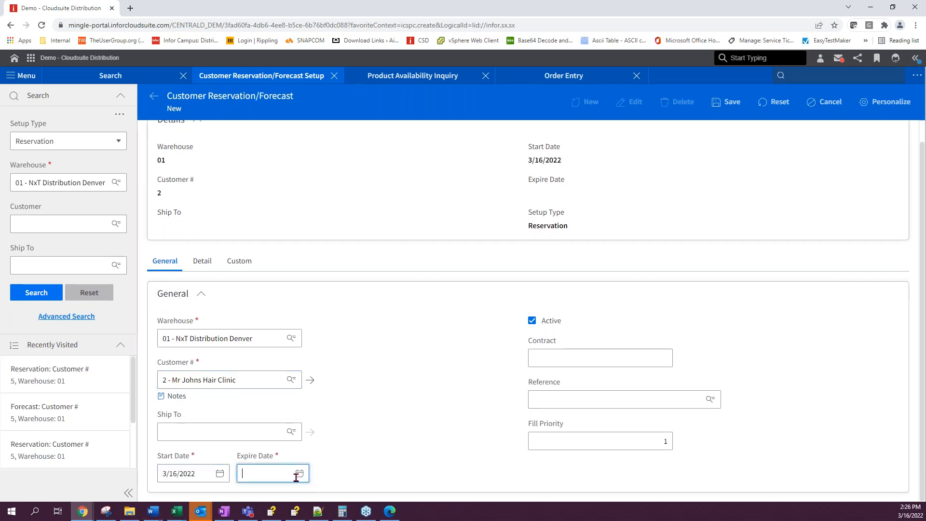
{"action": "key", "text": "BackSpace"}
{"action": "left_click", "coordinate": [360, 452]}
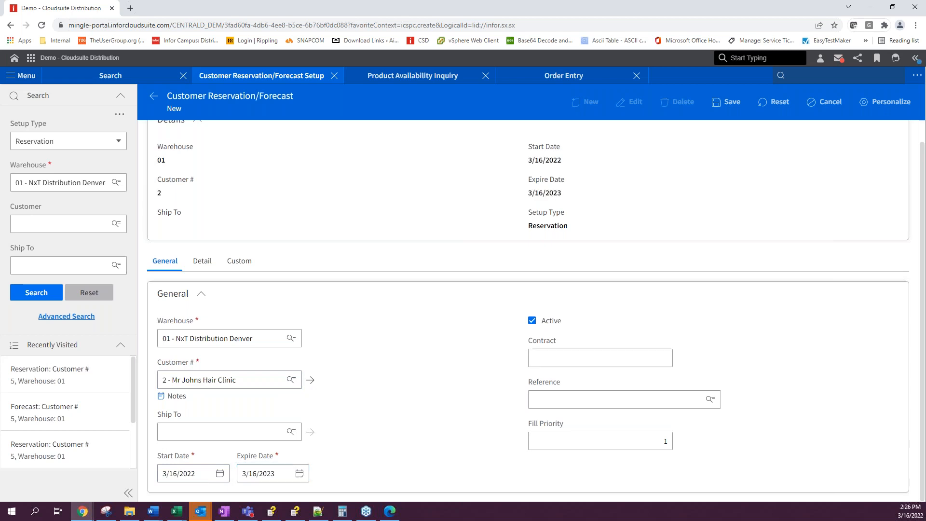
{"action": "left_click", "coordinate": [730, 102]}
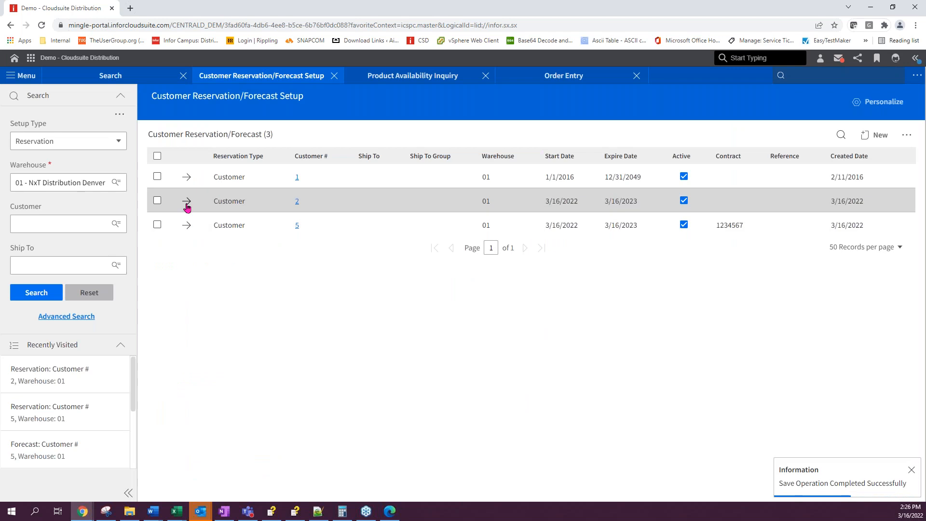
Step: Open the product details of the Mr Johns Hair Clinic reservation and select 1-123 - DIGITAL MEASURING SYSTEM for the product search
{"action": "left_click", "coordinate": [187, 202]}
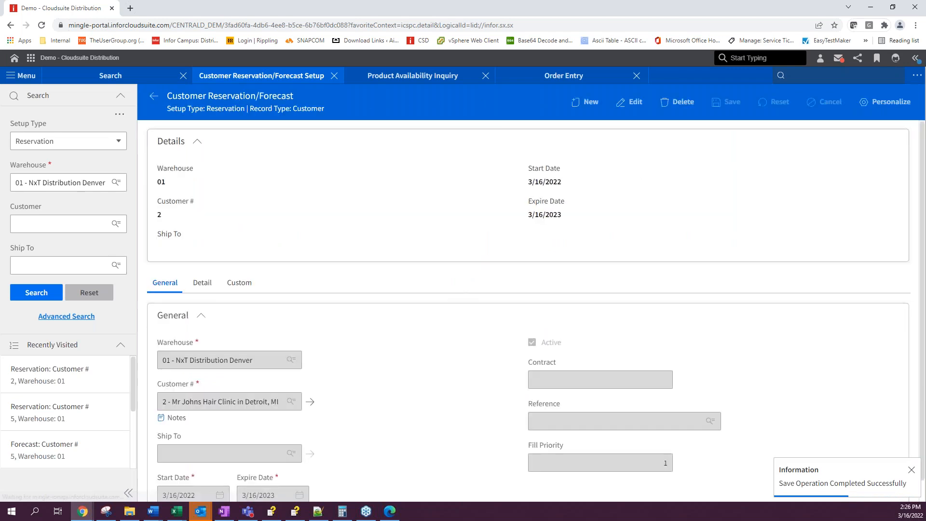
{"action": "left_click", "coordinate": [199, 283]}
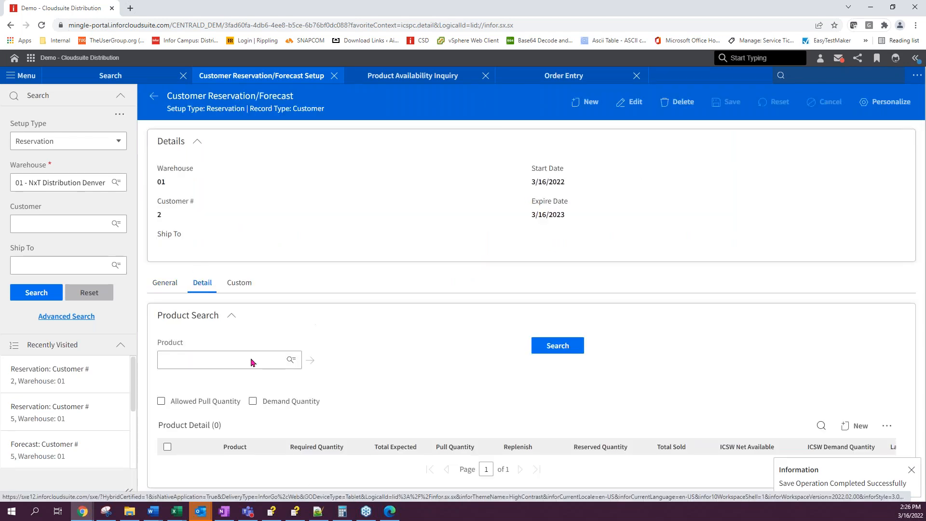
{"action": "left_click", "coordinate": [233, 361]}
{"action": "left_click", "coordinate": [222, 381]}
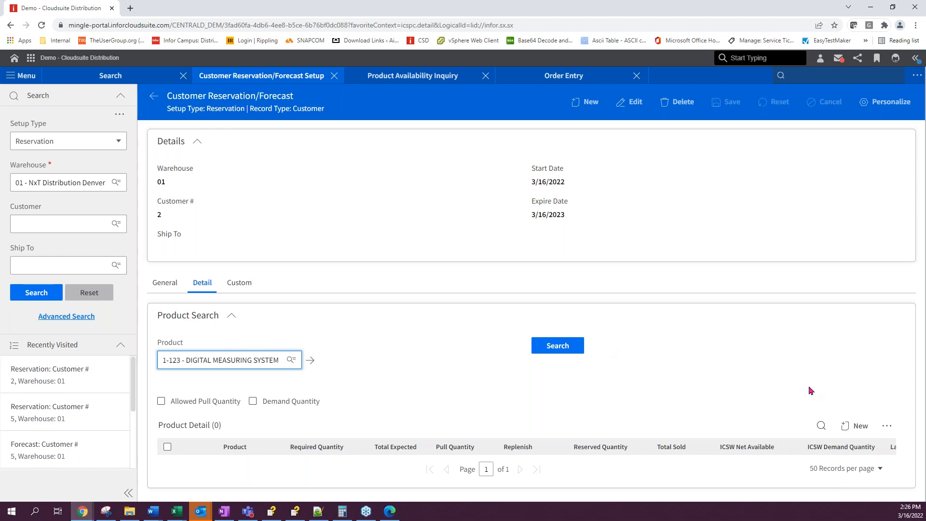
Step: Add product 1-123 to the reservation with required quantity 2 and stock replenishment enabled, save it, and return to the reservation list
{"action": "left_click", "coordinate": [861, 426]}
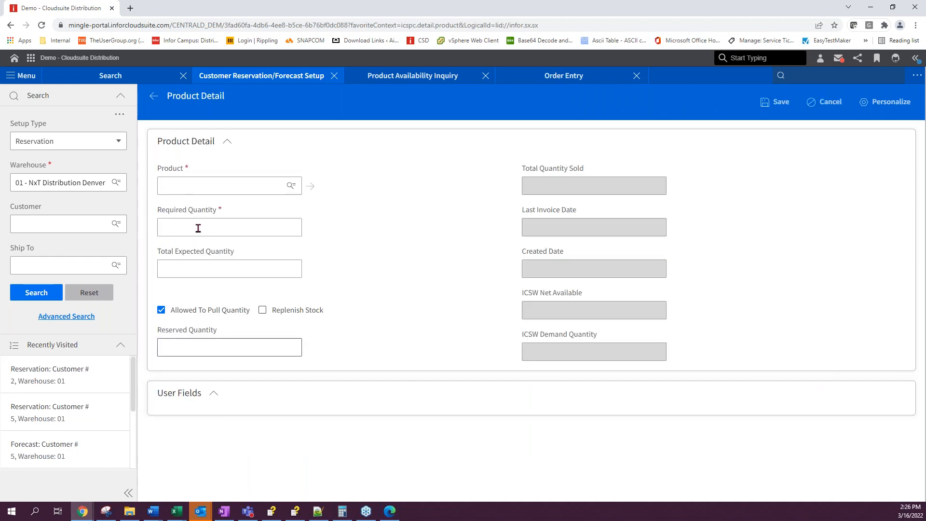
{"action": "left_click", "coordinate": [186, 186]}
{"action": "key", "text": "Down"}
{"action": "key", "text": "Return"}
{"action": "left_click", "coordinate": [185, 232]}
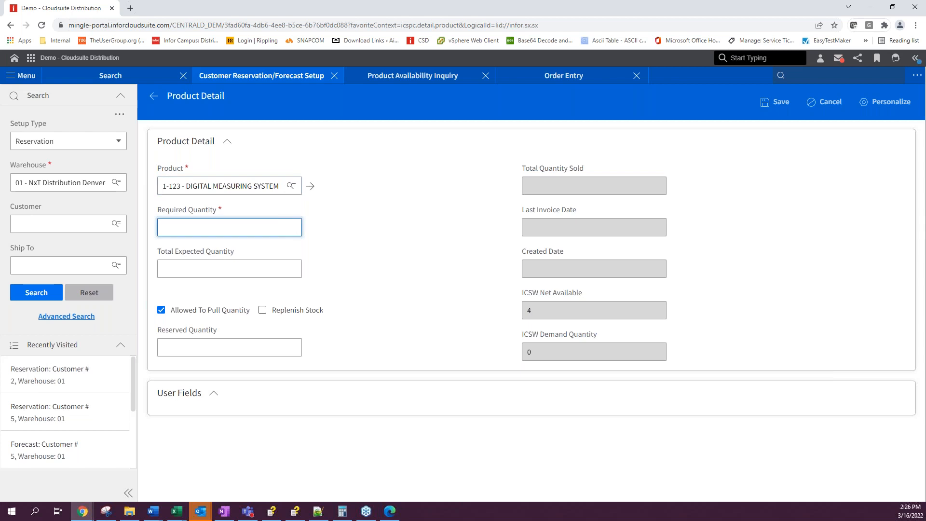
{"action": "type", "text": "2"}
{"action": "left_click", "coordinate": [263, 310]}
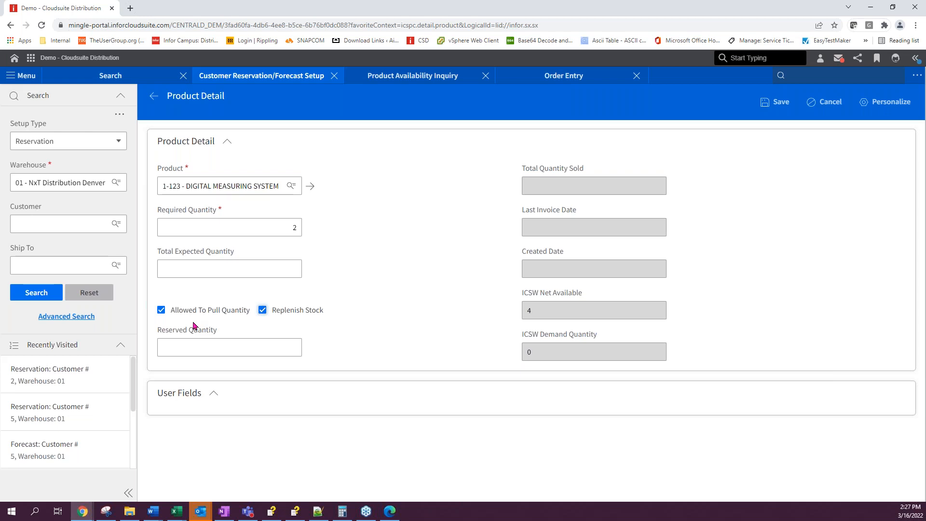
{"action": "left_click", "coordinate": [772, 108]}
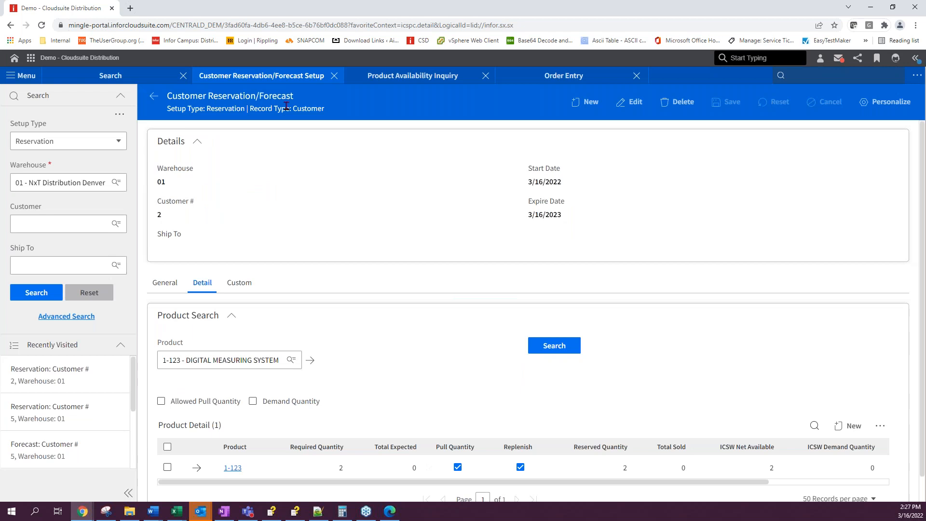
{"action": "left_click", "coordinate": [149, 100]}
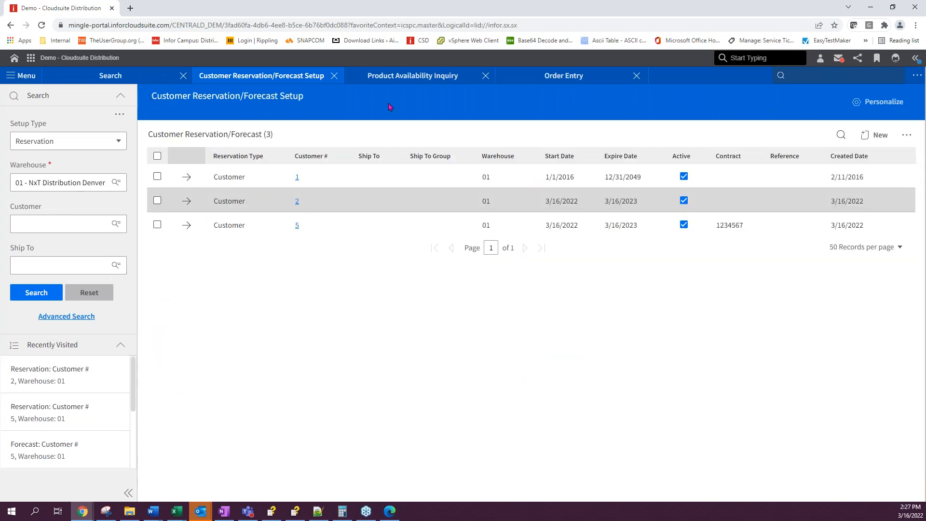
Step: Refresh the availability of product 1-123 in warehouse 01 and review its customer reservations
{"action": "left_click", "coordinate": [418, 77]}
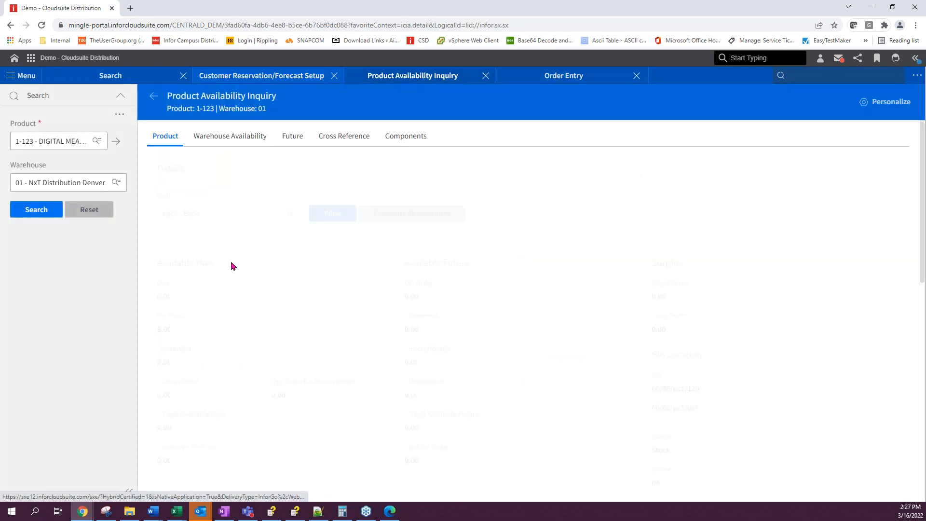
{"action": "left_click", "coordinate": [36, 209]}
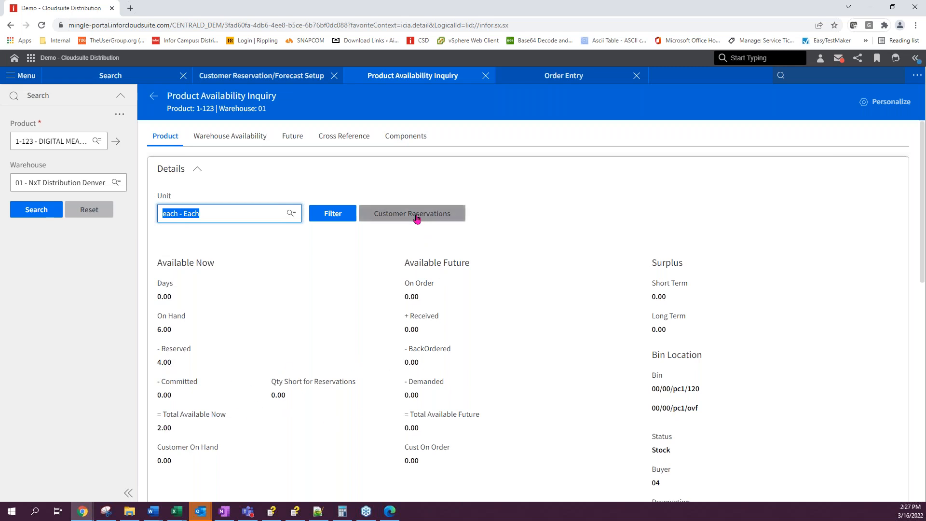
{"action": "left_click", "coordinate": [416, 218]}
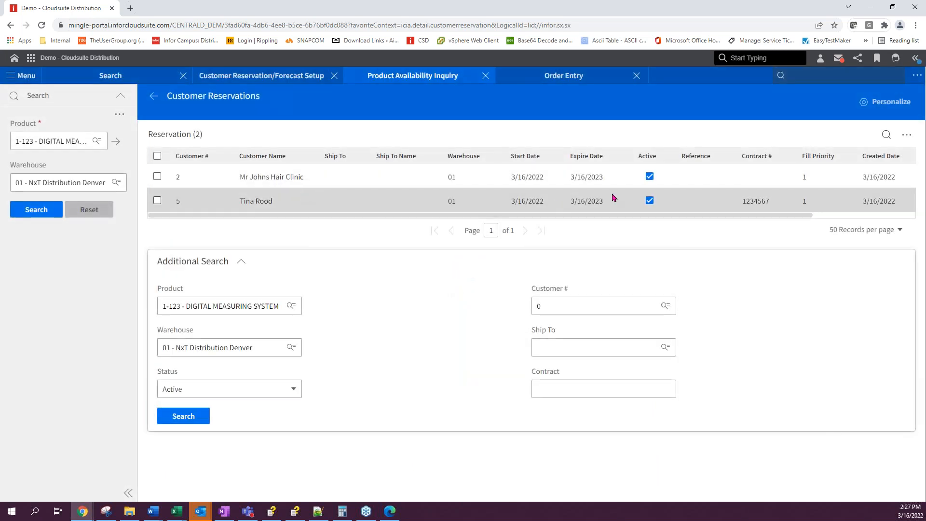
{"action": "left_click", "coordinate": [154, 97]}
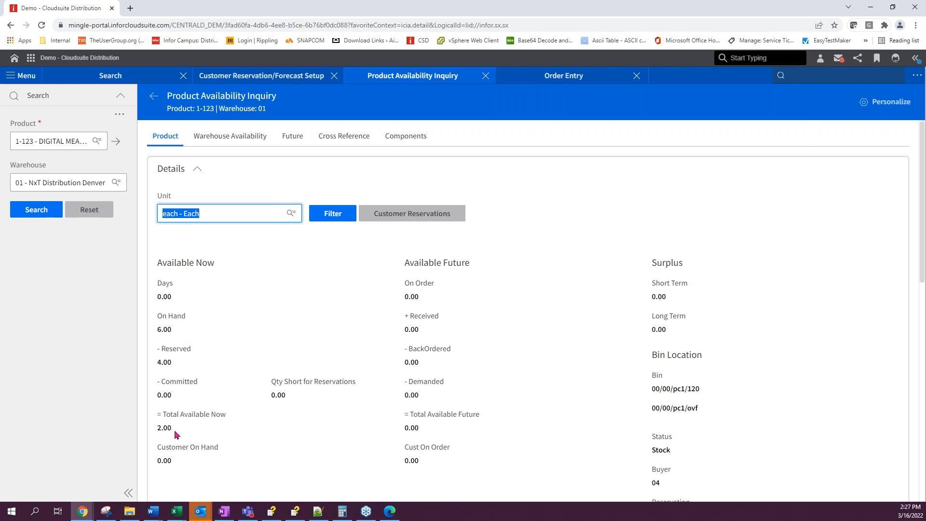
Step: Initiate a stock order for the individual customer holding a reservation, using warehouse 01 - NxT Distribution Denver and customer PO hhhh
{"action": "left_click", "coordinate": [564, 75]}
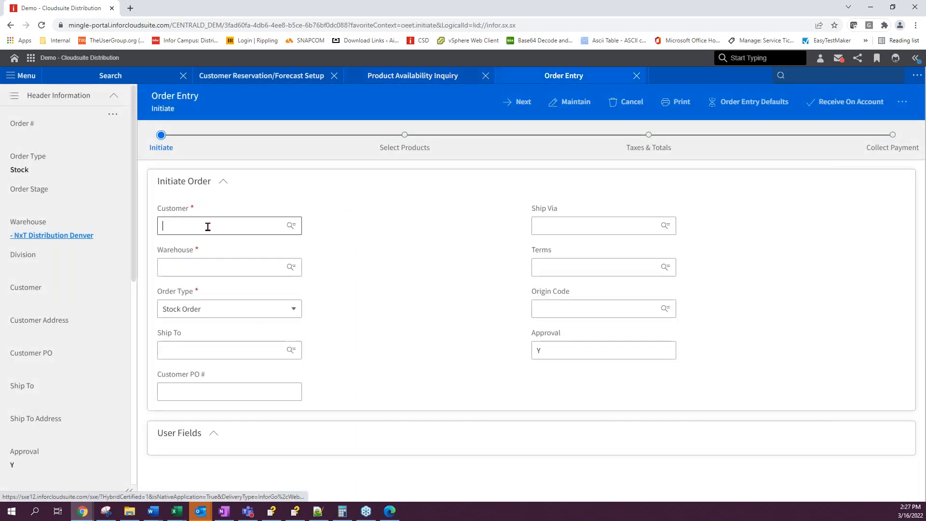
{"action": "left_click", "coordinate": [208, 227]}
{"action": "left_click", "coordinate": [200, 264]}
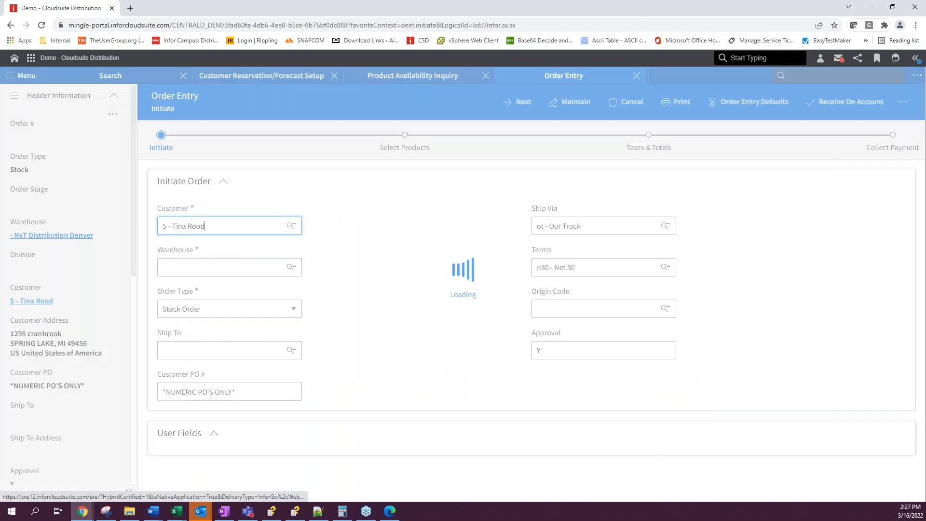
{"action": "left_click", "coordinate": [198, 268]}
{"action": "left_click", "coordinate": [207, 286]}
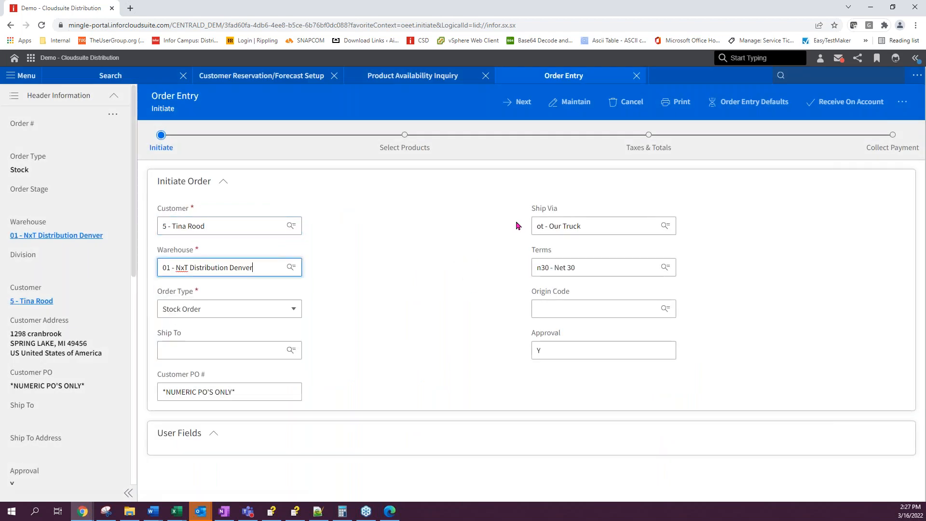
{"action": "left_click", "coordinate": [248, 391]}
{"action": "type", "text": "hhhh"}
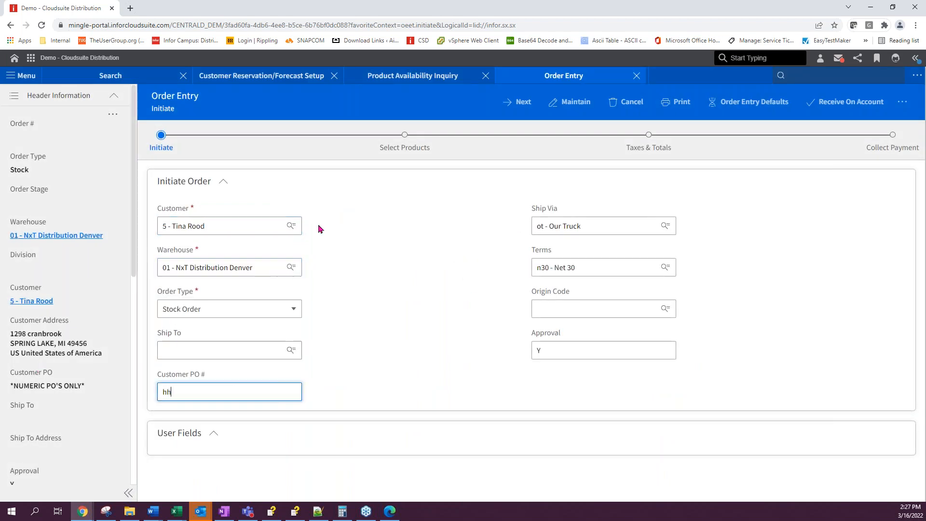
{"action": "left_click", "coordinate": [529, 102]}
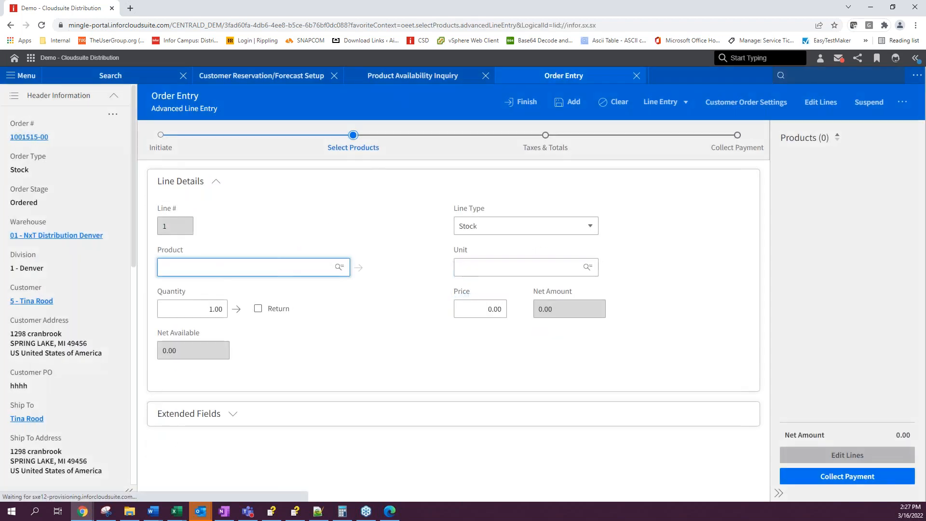
Step: Enter product 1-123 - DIGITAL MEASURING SYSTEM on the first order line with quantity 6
{"action": "left_click", "coordinate": [217, 268]}
{"action": "key", "text": "Down"}
{"action": "key", "text": "Return"}
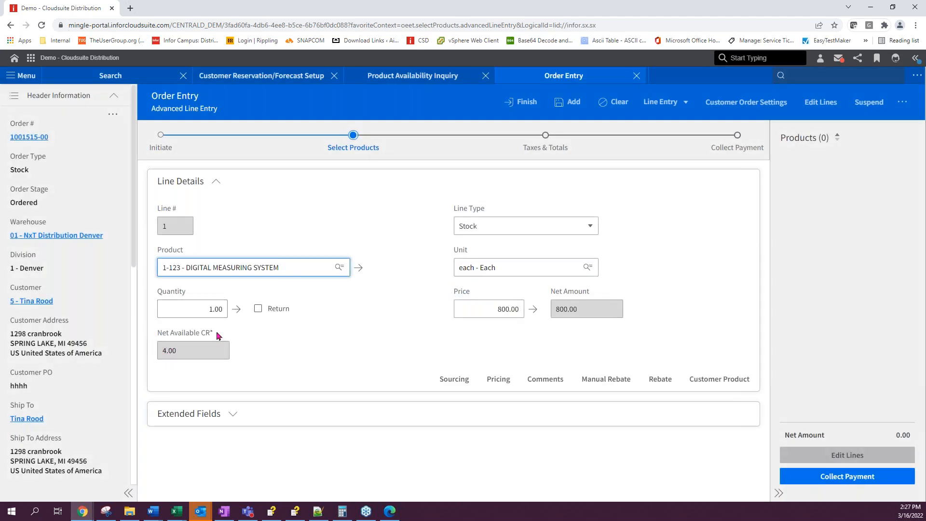
{"action": "left_click", "coordinate": [211, 309]}
{"action": "type", "text": "6"}
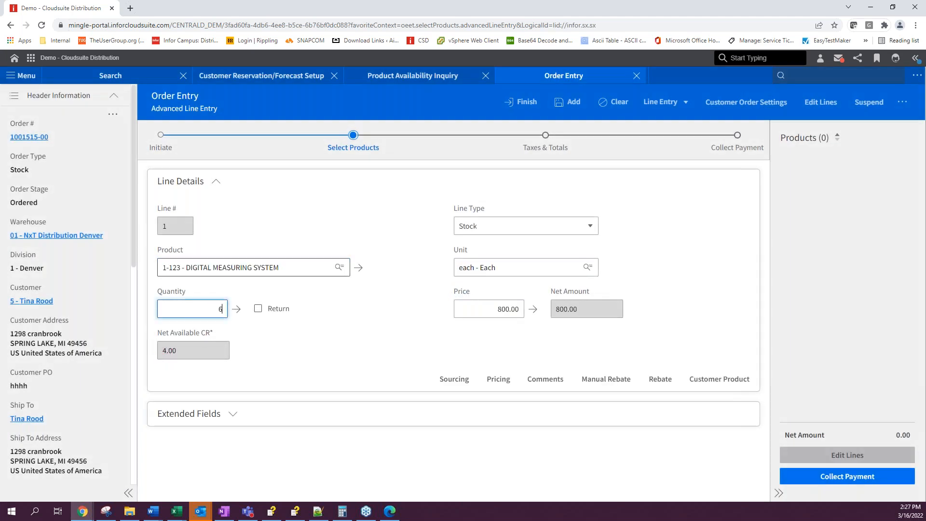
{"action": "key", "text": "Tab"}
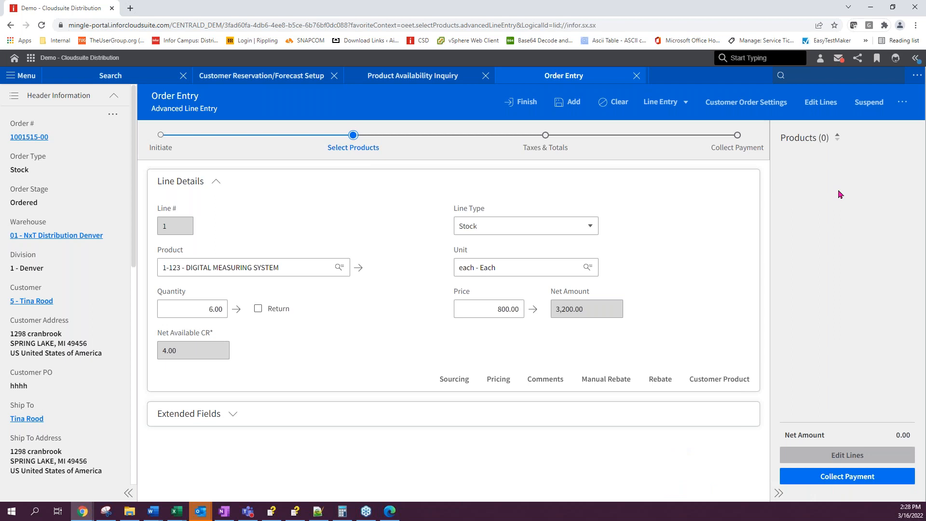
Step: Set the line's shipped quantity to 6 in the extended fields and add the line to the order
{"action": "left_click", "coordinate": [904, 102]}
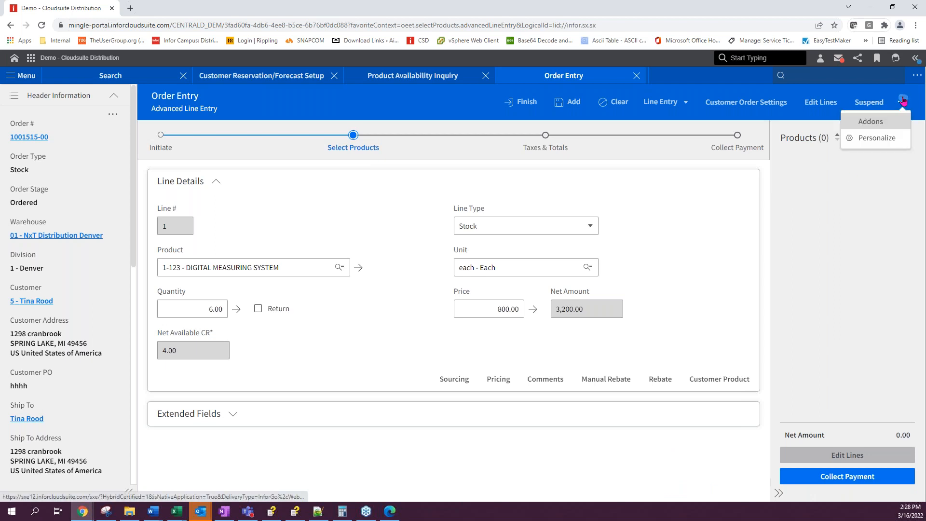
{"action": "left_click", "coordinate": [246, 391]}
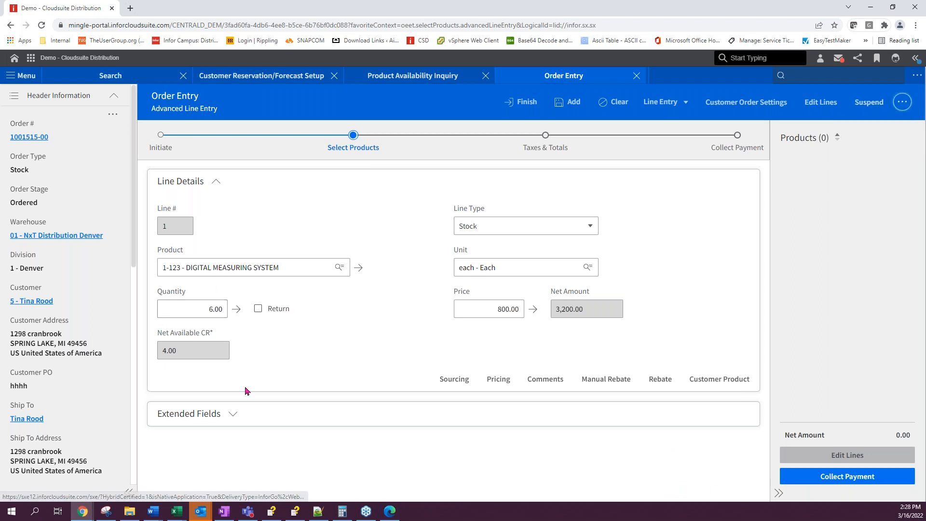
{"action": "left_click", "coordinate": [233, 414]}
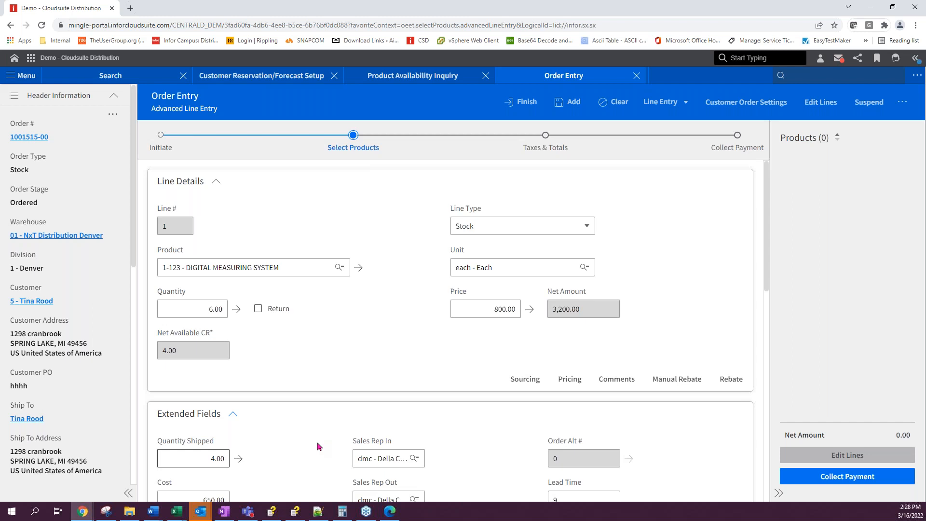
{"action": "left_click", "coordinate": [193, 461]}
{"action": "type", "text": "6"}
{"action": "left_click", "coordinate": [273, 451]}
{"action": "left_click", "coordinate": [567, 106]}
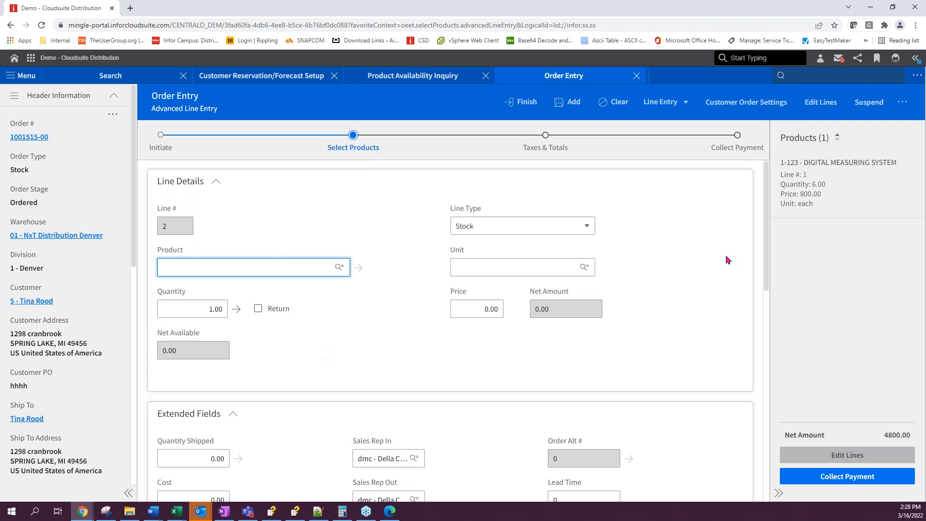
Step: Reopen the added order line for review and check the future transactions of product 1-123 in the availability inquiry
{"action": "left_click", "coordinate": [804, 199]}
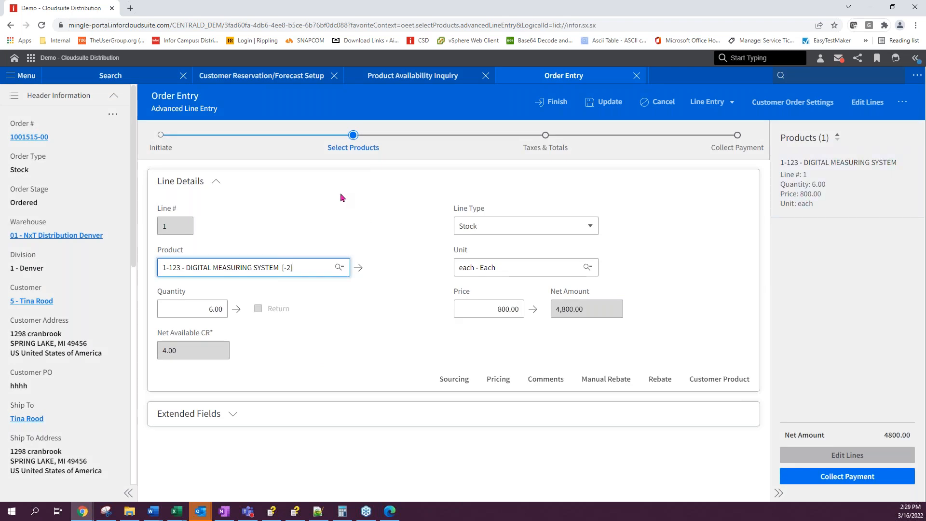
{"action": "left_click", "coordinate": [252, 81]}
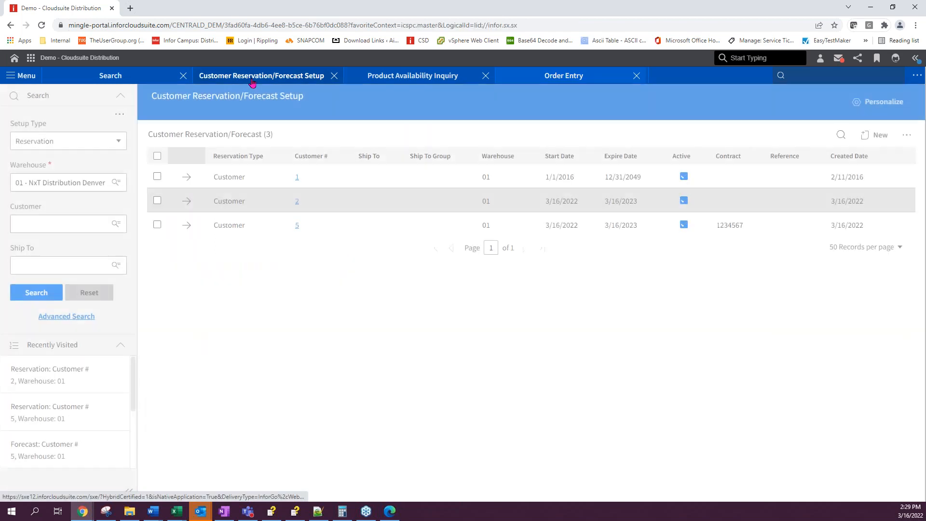
{"action": "left_click", "coordinate": [374, 78]}
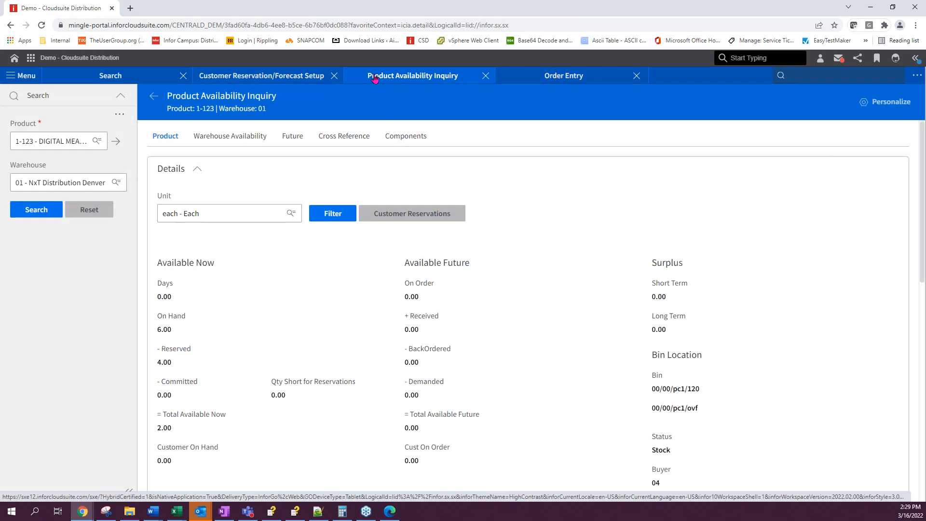
{"action": "left_click", "coordinate": [293, 136]}
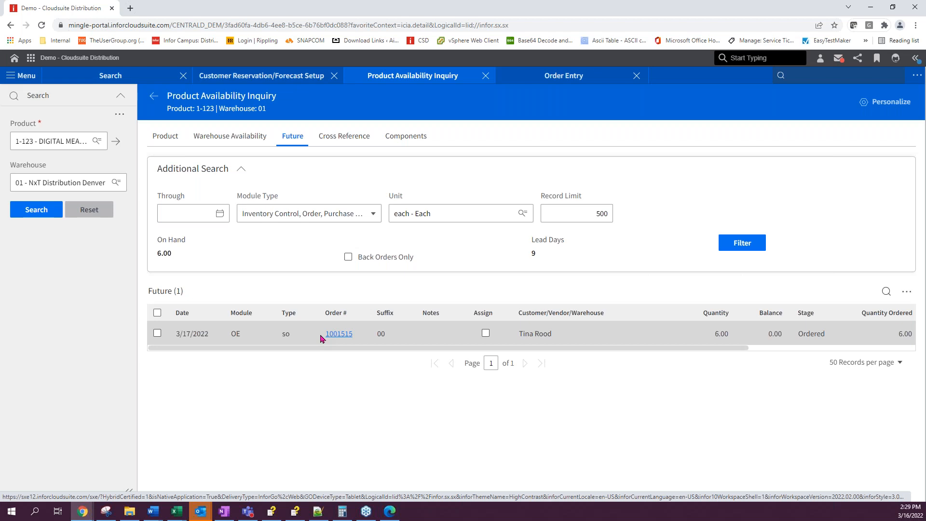
Step: Refresh the product availability for warehouse 01 by looking up 1-001 - 3/4" Particleboard 49 X 97 LP and again 1-123 - DIGITAL MEASURING SYSTEM
{"action": "left_click", "coordinate": [155, 139]}
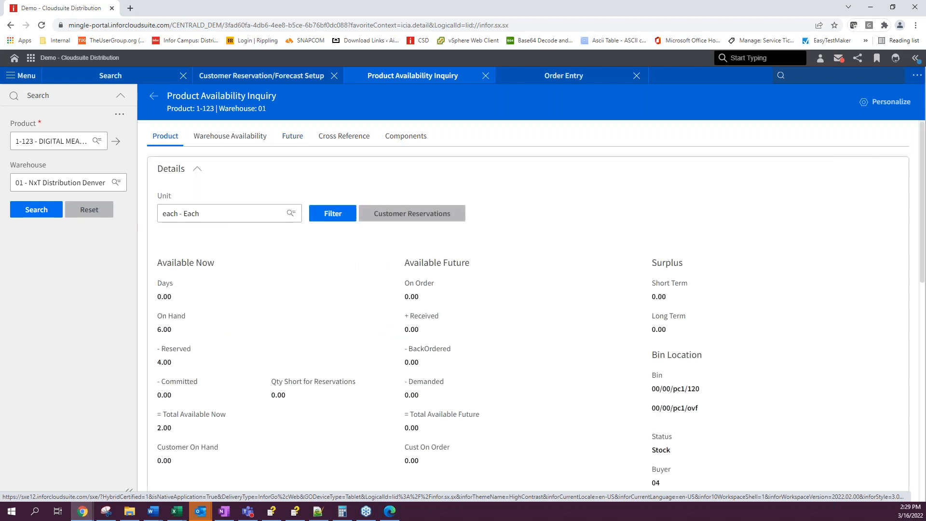
{"action": "left_click", "coordinate": [65, 141]}
{"action": "left_click", "coordinate": [65, 176]}
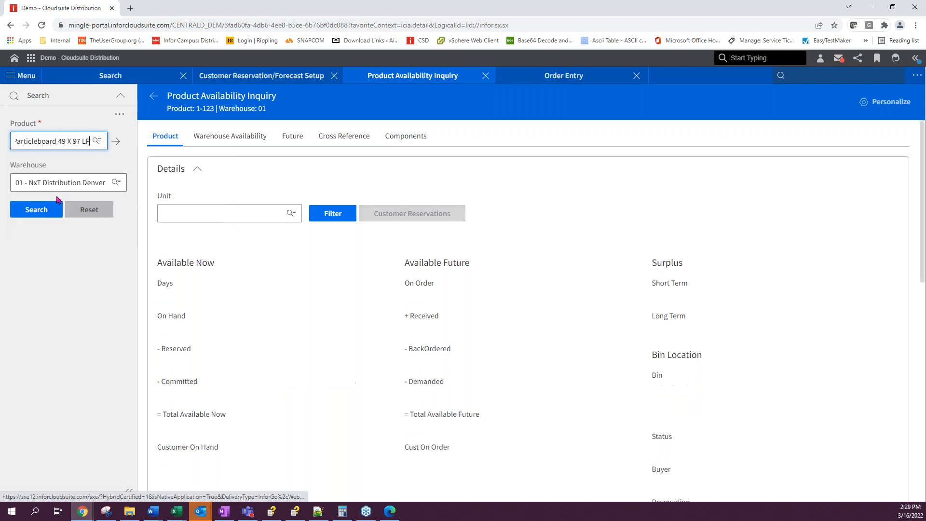
{"action": "left_click", "coordinate": [36, 210]}
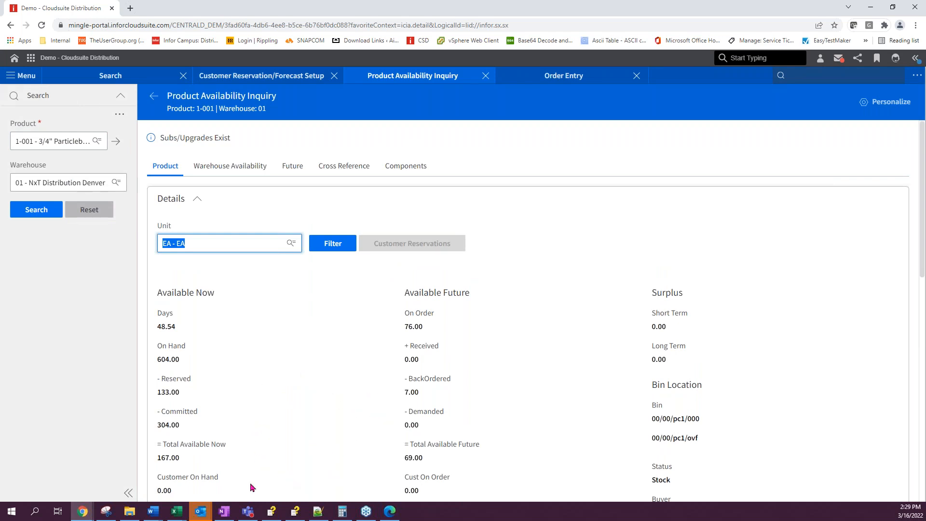
{"action": "left_click", "coordinate": [33, 142]}
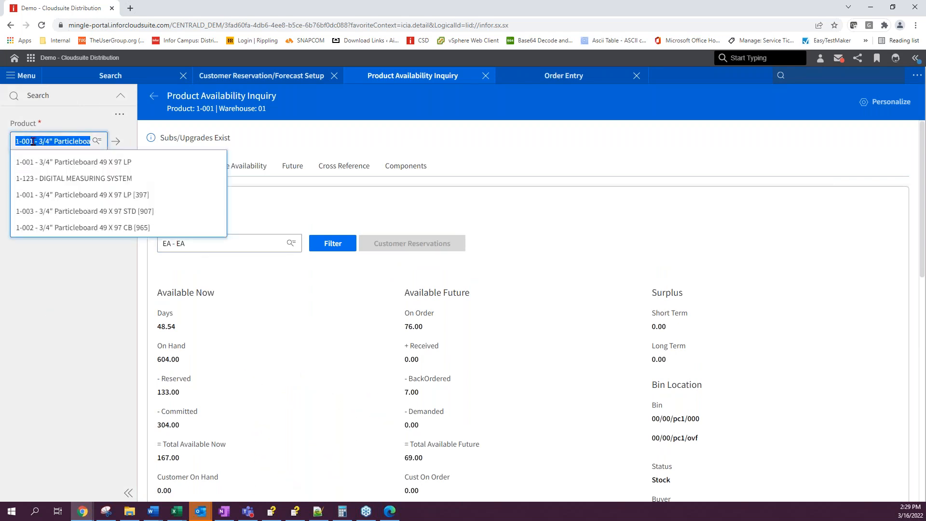
{"action": "left_click", "coordinate": [34, 179]}
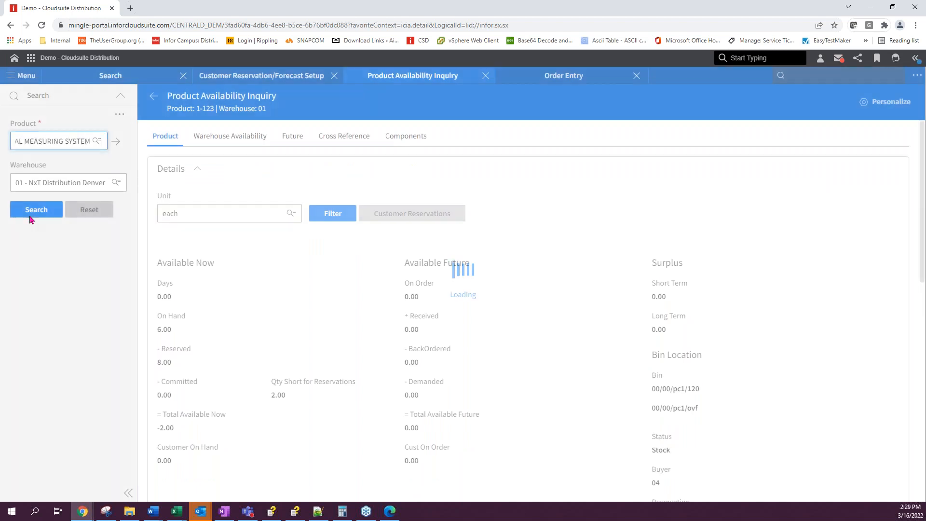
{"action": "left_click", "coordinate": [33, 211]}
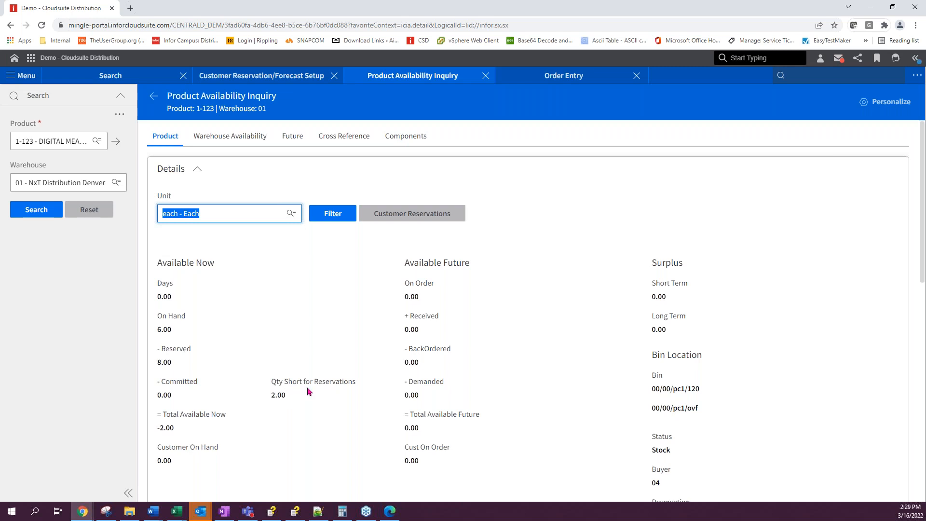
Step: Check the future transactions and the customer reservations of product 1-123, and return to its availability details
{"action": "left_click", "coordinate": [291, 138]}
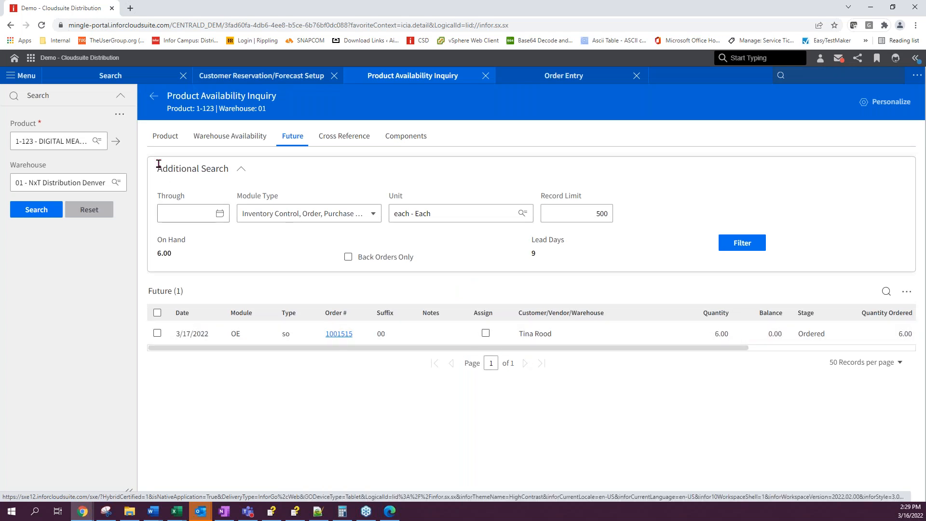
{"action": "left_click", "coordinate": [164, 138]}
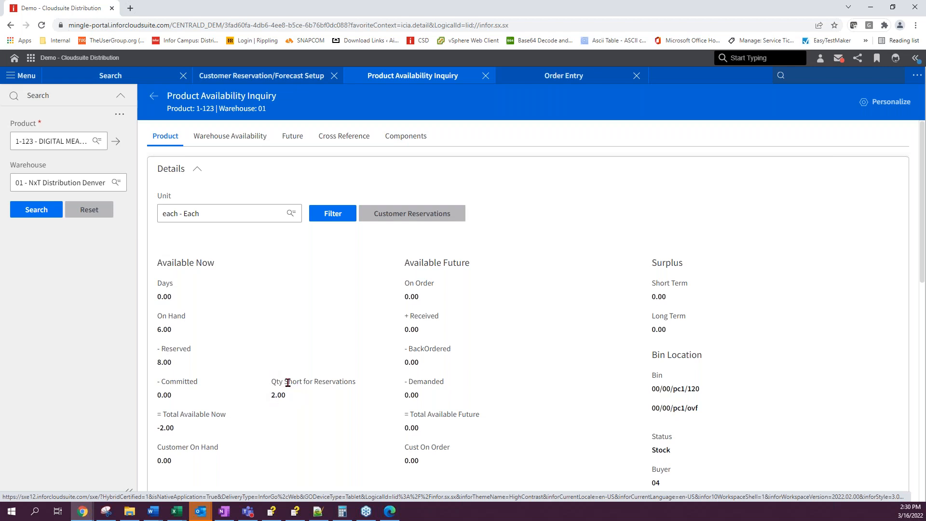
{"action": "left_click", "coordinate": [424, 218]}
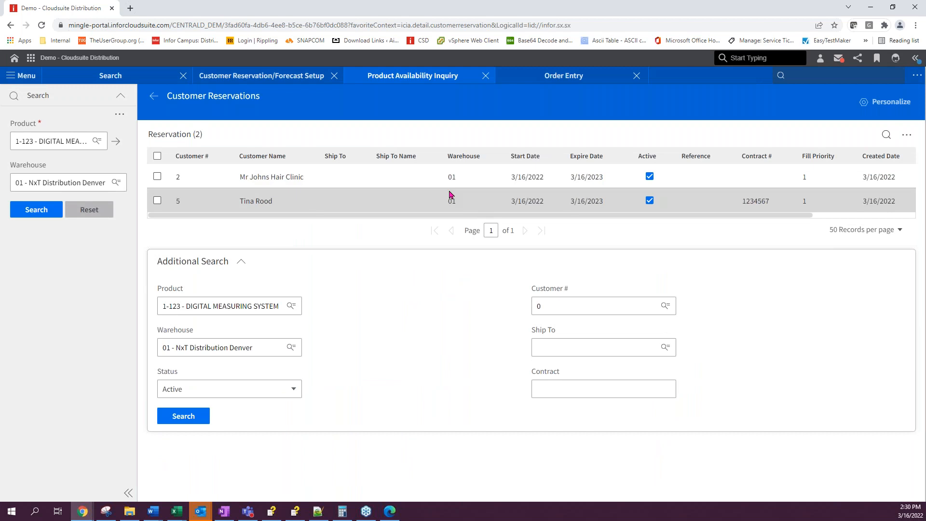
{"action": "left_click", "coordinate": [154, 97]}
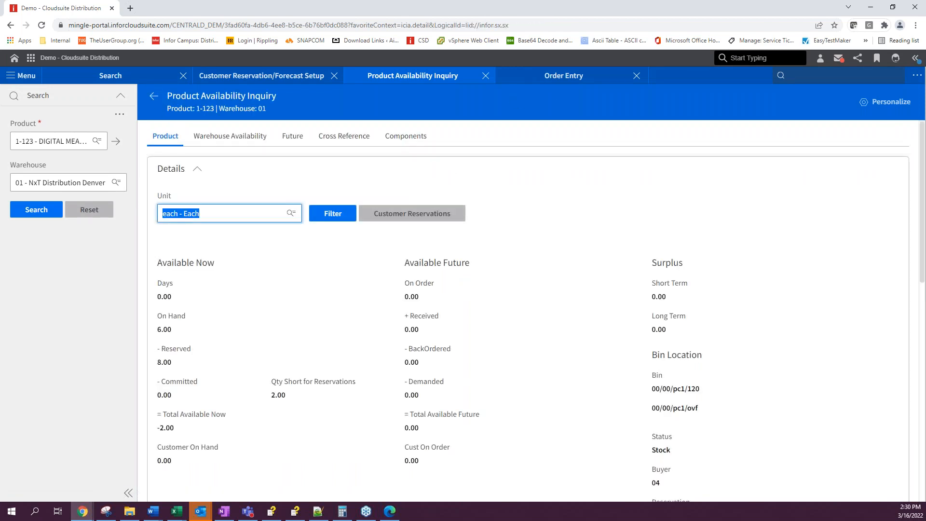
Step: Set the quantity of the 1-123 line on the open order to 2 and update the line
{"action": "left_click", "coordinate": [571, 81]}
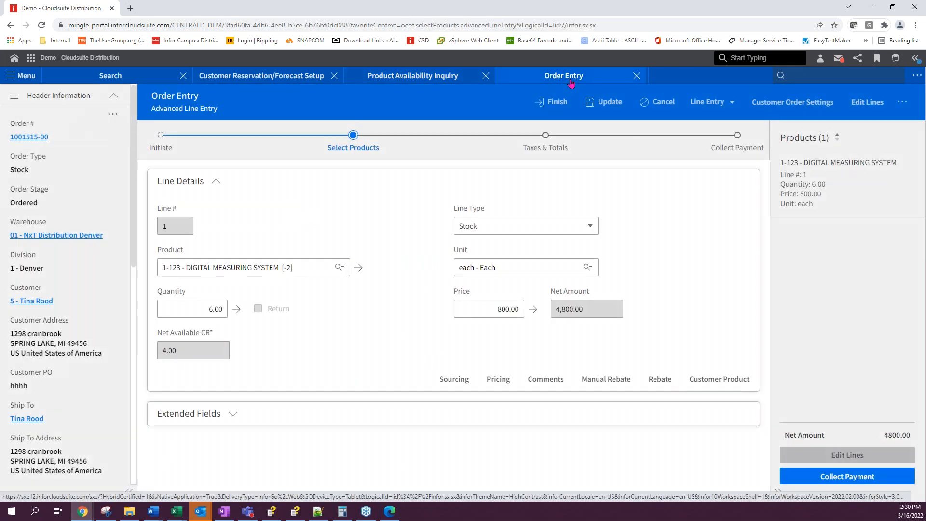
{"action": "left_click", "coordinate": [203, 311]}
{"action": "type", "text": "1"}
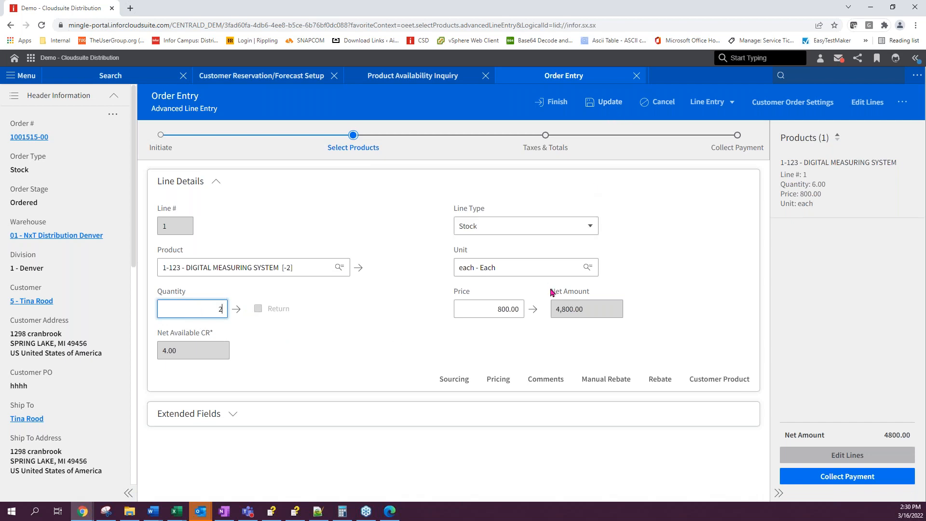
{"action": "left_click", "coordinate": [604, 102]}
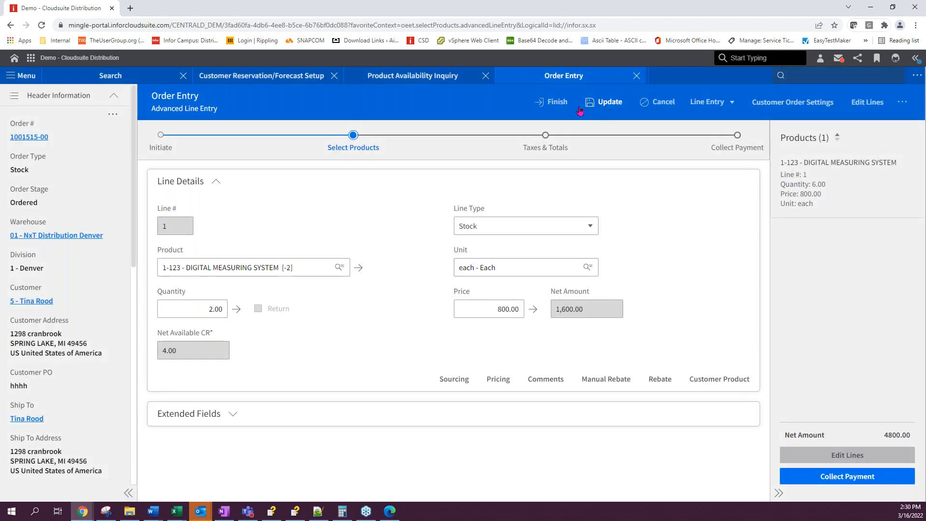
{"action": "left_click", "coordinate": [602, 107]}
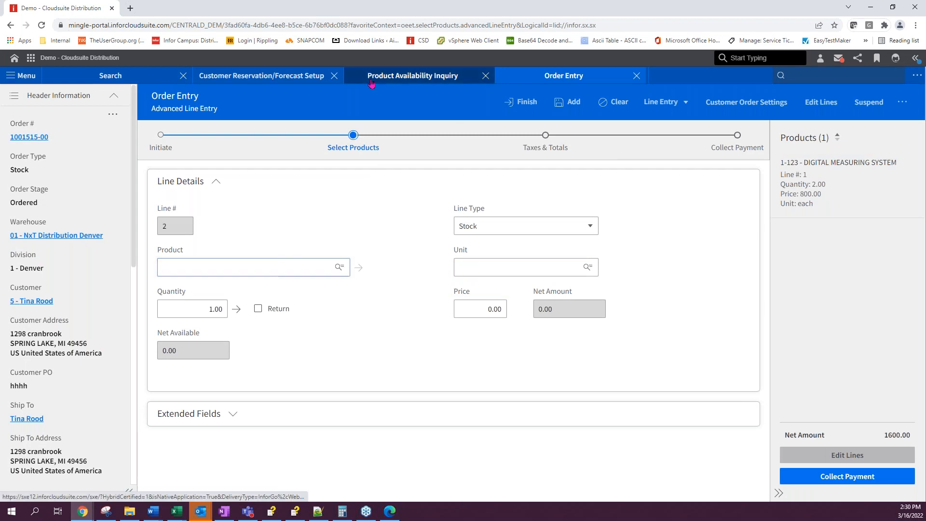
Step: Look up the availability of product 1-123 in warehouse 01 again and compare it with the updated order line
{"action": "left_click", "coordinate": [412, 75]}
{"action": "left_click", "coordinate": [31, 208]}
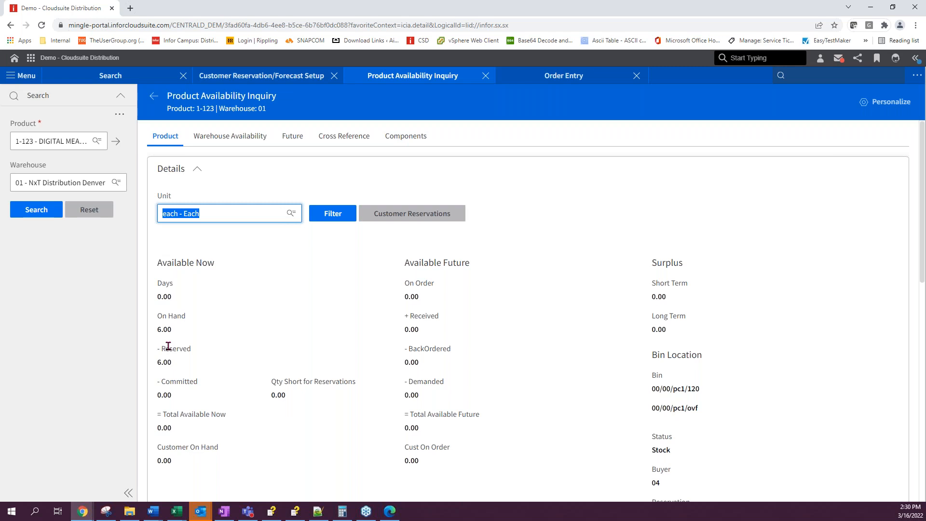
{"action": "left_click", "coordinate": [536, 79]}
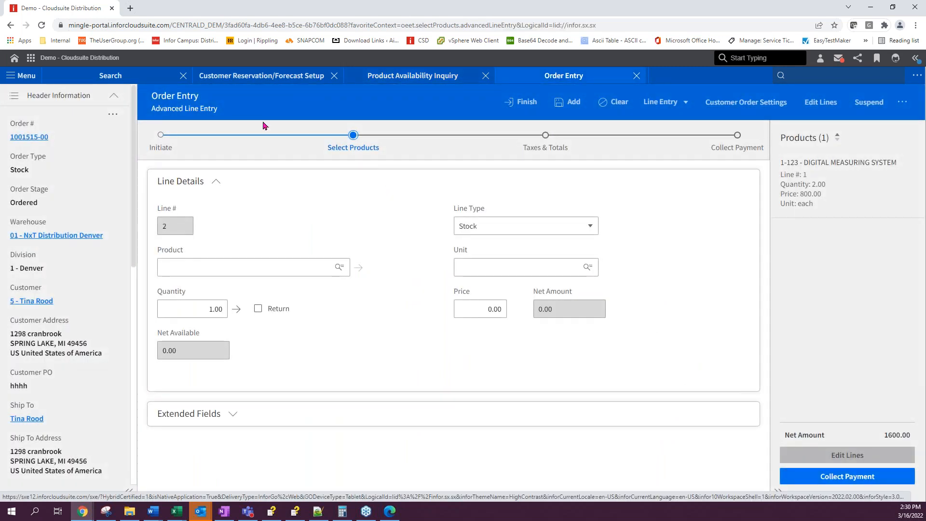
{"action": "left_click", "coordinate": [378, 79]}
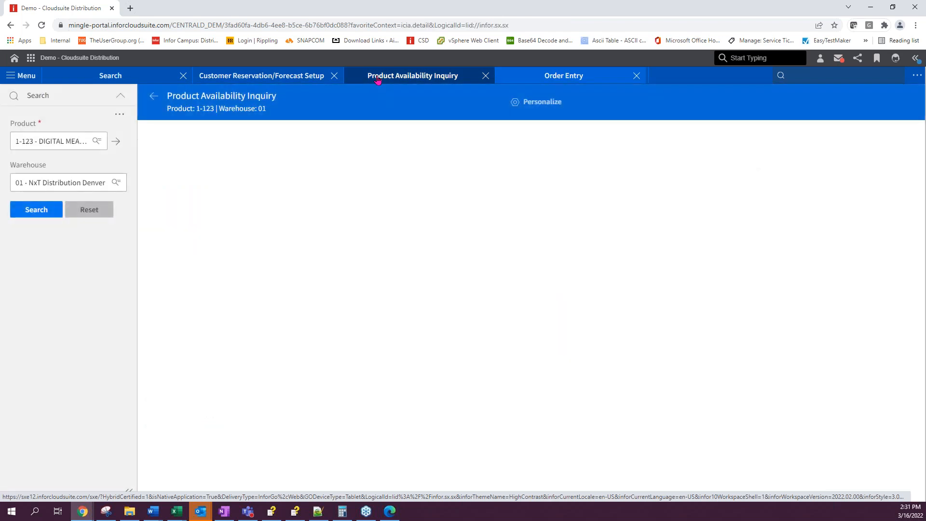
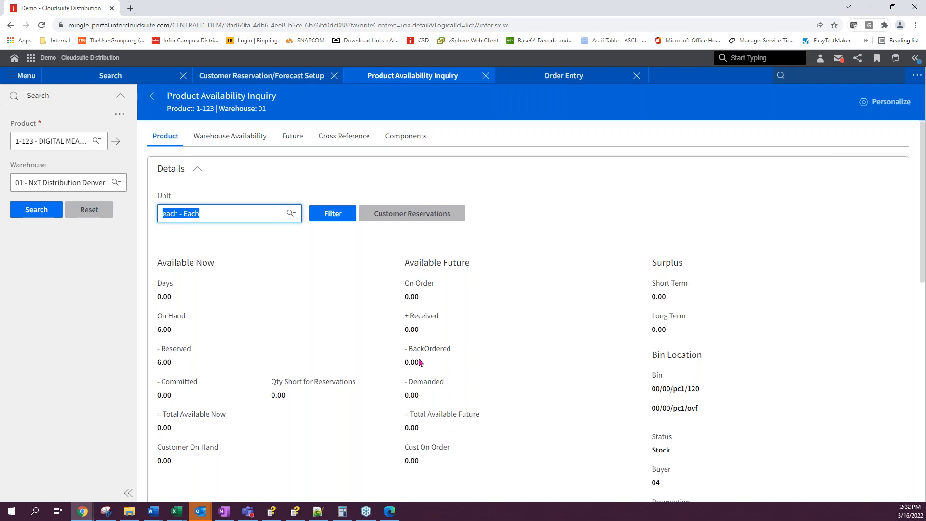
Step: Open Product Line Setup (icsl) and search for product lines in warehouse 01 - NxT Distribution Denver for vendor 103 - Swan Corporation
{"action": "left_click", "coordinate": [814, 75]}
{"action": "type", "text": "icsl"}
{"action": "key", "text": "Return"}
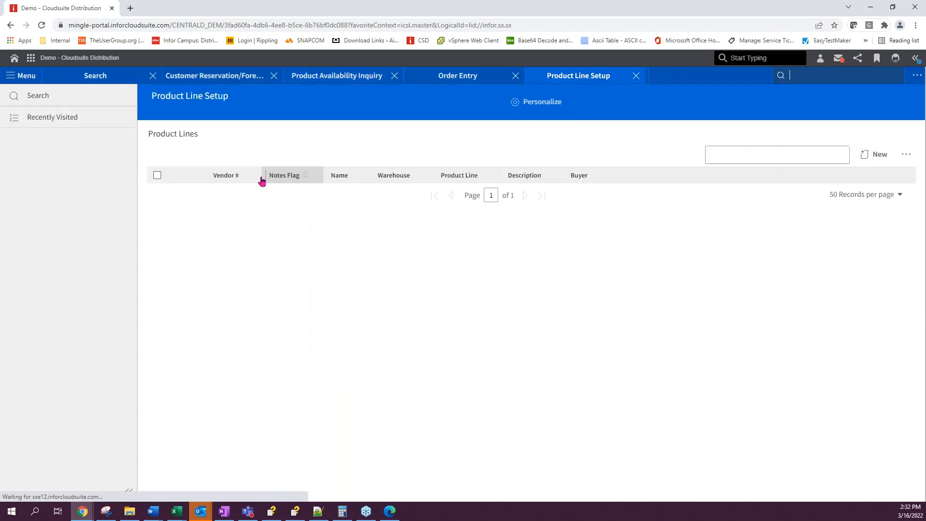
{"action": "left_click", "coordinate": [37, 137]}
{"action": "left_click", "coordinate": [45, 159]}
{"action": "left_click", "coordinate": [41, 180]}
{"action": "left_click", "coordinate": [47, 203]}
{"action": "left_click", "coordinate": [36, 251]}
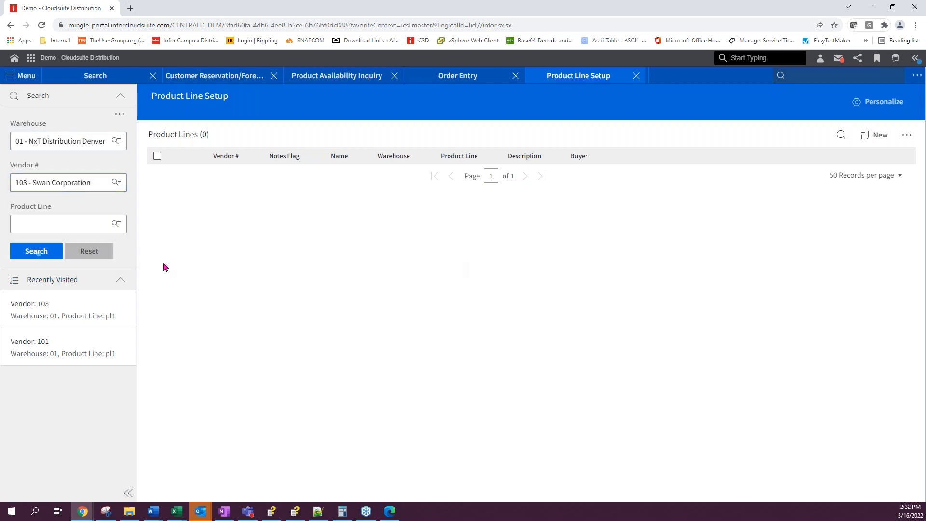
Step: Review the general, review cycle and purchase level settings of vendor 103's product line pl1, including in edit mode, without saving changes
{"action": "left_click", "coordinate": [186, 180]}
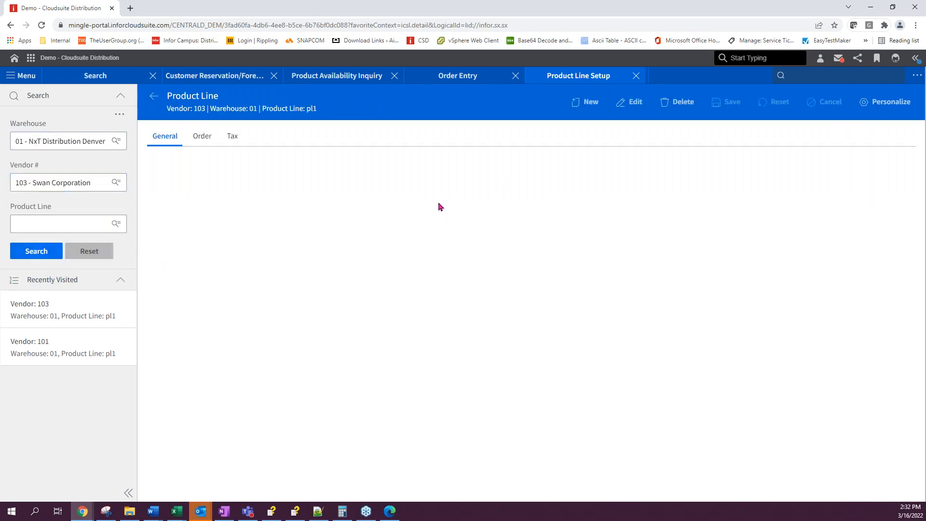
{"action": "scroll", "coordinate": [452, 264], "scroll_direction": "down", "scroll_amount": 6}
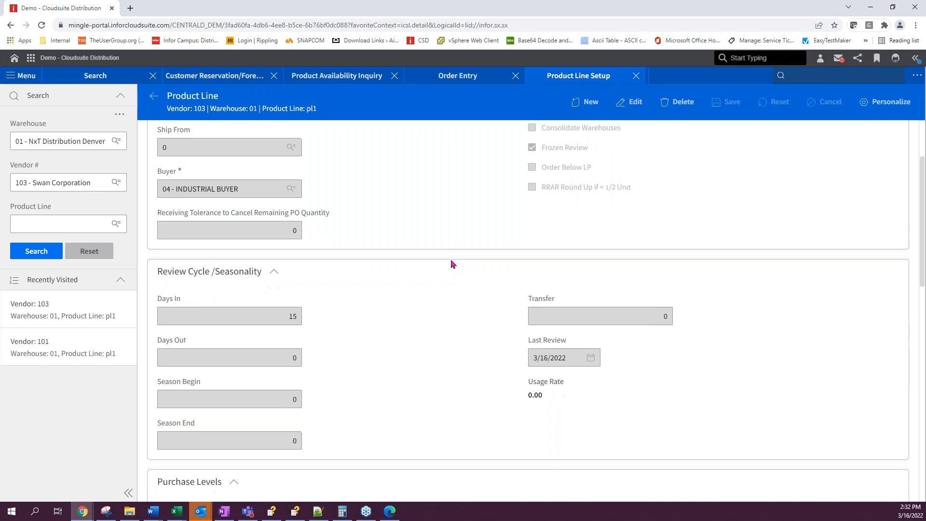
{"action": "scroll", "coordinate": [453, 263], "scroll_direction": "down", "scroll_amount": 3}
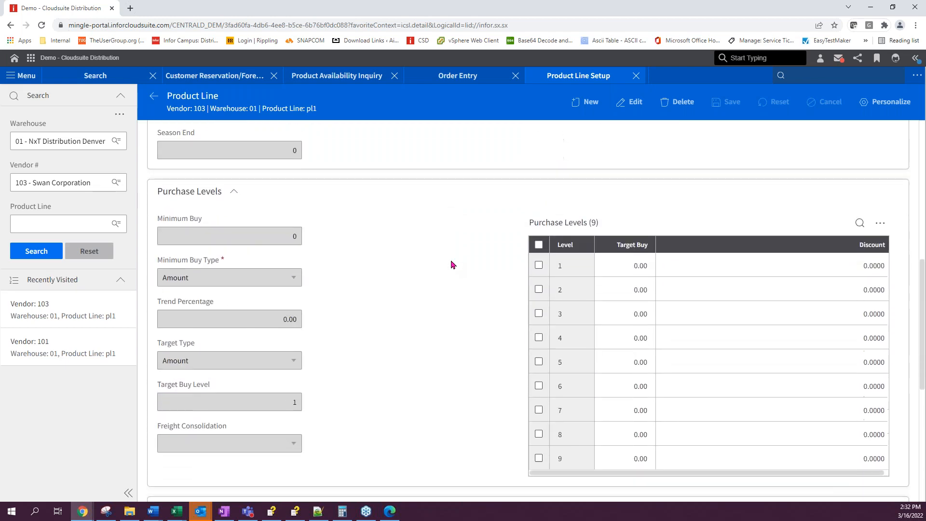
{"action": "scroll", "coordinate": [453, 263], "scroll_direction": "up", "scroll_amount": 9}
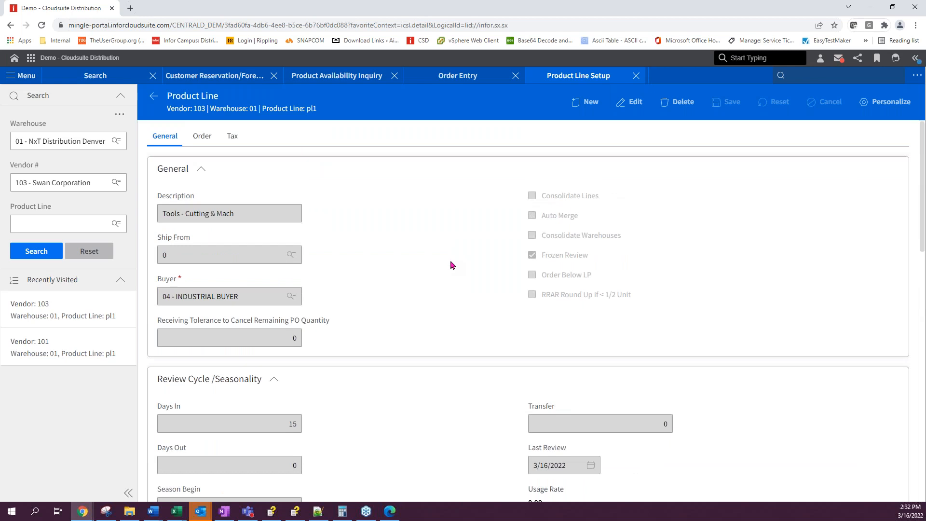
{"action": "left_click", "coordinate": [635, 105]}
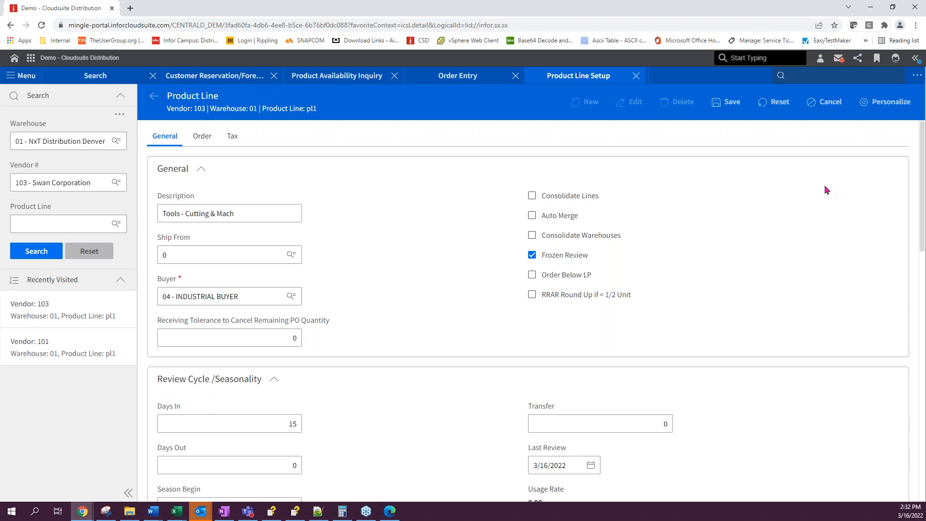
{"action": "left_click", "coordinate": [826, 101]}
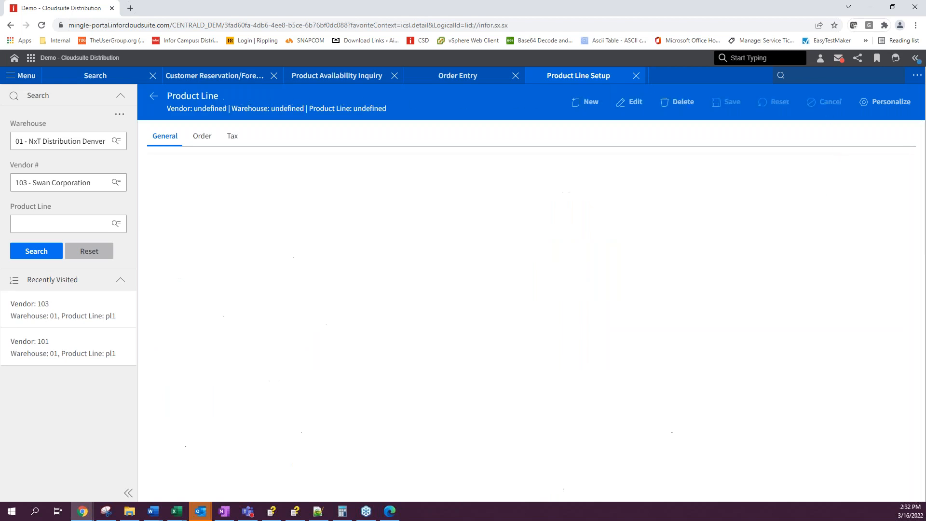
Step: Open Warehouse Product Setup (icsw) and examine the ordering settings of product 1-123 in warehouse 01 - NxT Distribution Denver
{"action": "type", "text": "icsw"}
{"action": "key", "text": "Return"}
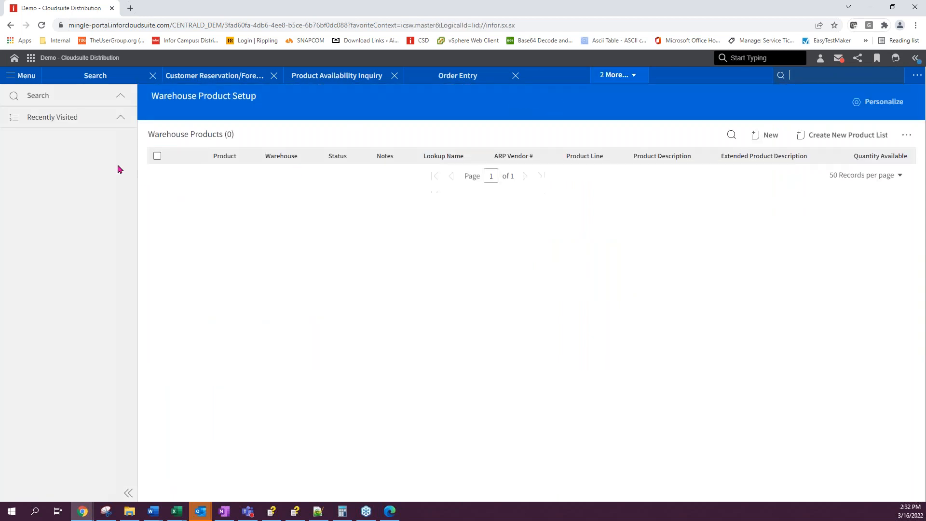
{"action": "left_click", "coordinate": [37, 142]}
{"action": "left_click", "coordinate": [22, 159]}
{"action": "left_click", "coordinate": [42, 182]}
{"action": "left_click", "coordinate": [43, 206]}
{"action": "left_click", "coordinate": [40, 251]}
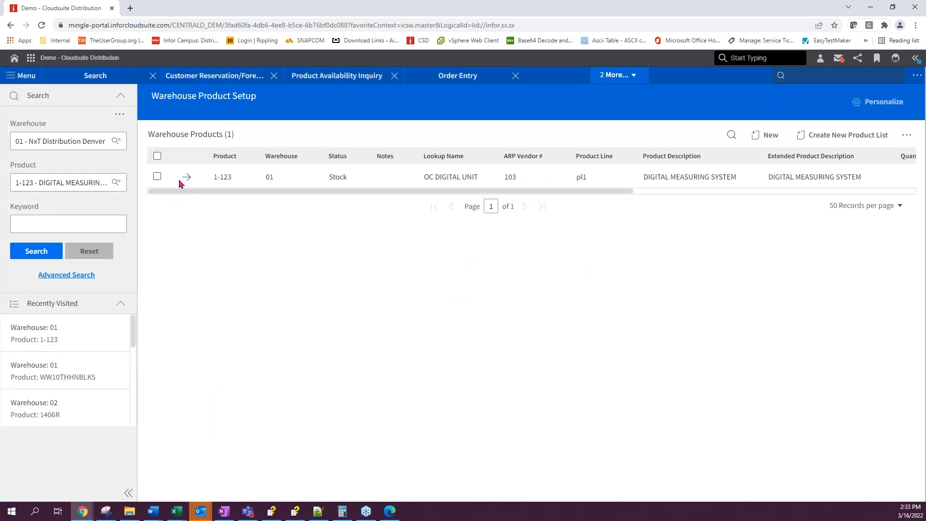
{"action": "left_click", "coordinate": [186, 178]}
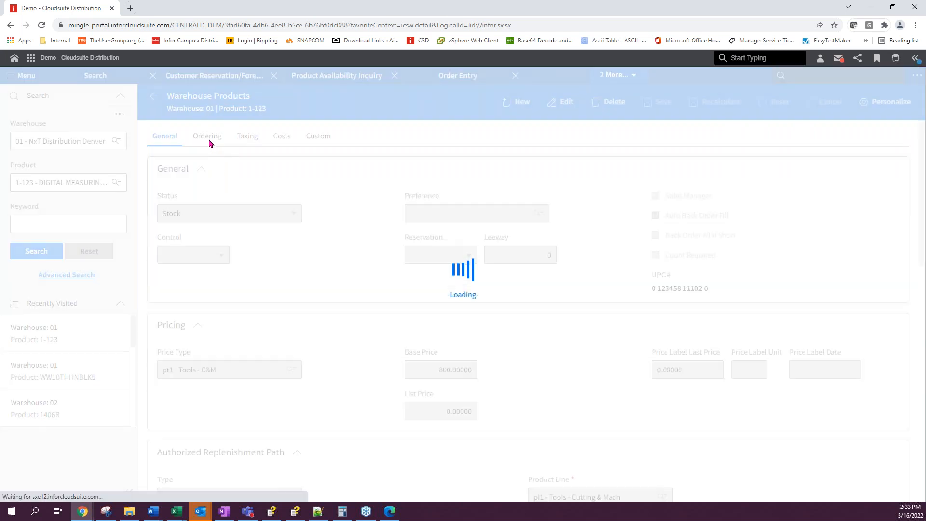
{"action": "left_click", "coordinate": [208, 139]}
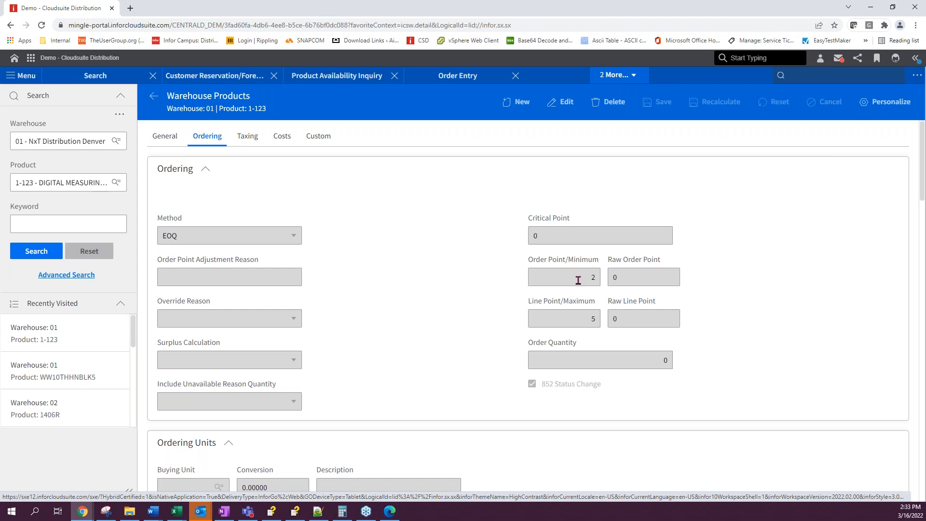
Step: Leave the warehouse product record and close both Product Line Setup and Warehouse Product Setup
{"action": "left_click", "coordinate": [154, 96]}
{"action": "left_click", "coordinate": [633, 80]}
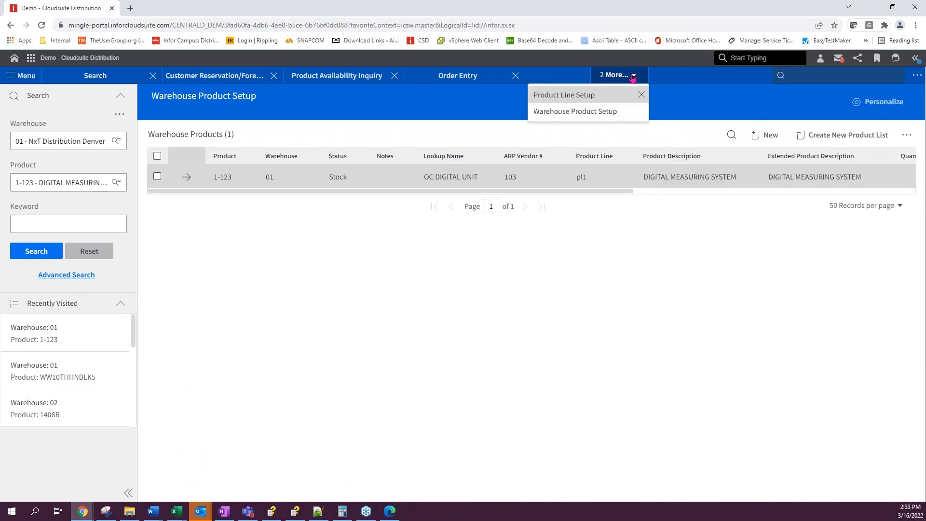
{"action": "left_click", "coordinate": [641, 95]}
{"action": "left_click", "coordinate": [636, 82]}
{"action": "left_click", "coordinate": [645, 99]}
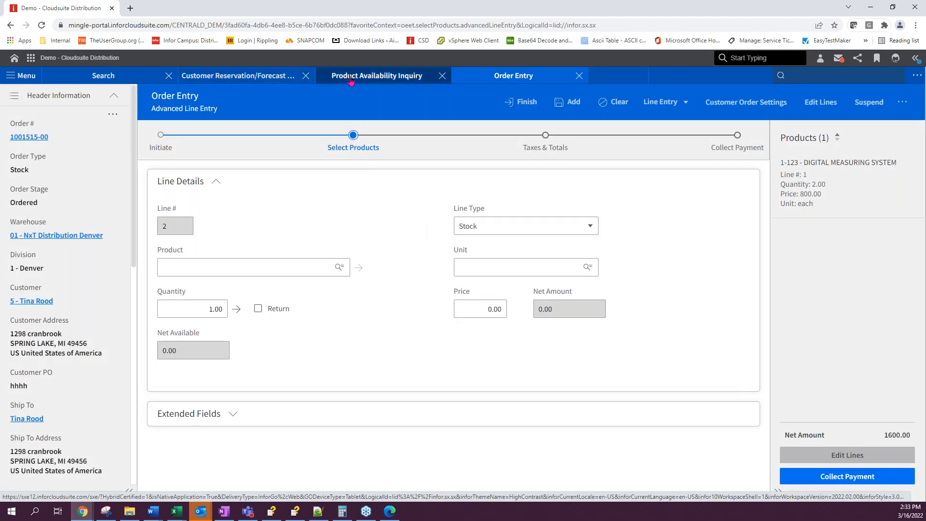
Step: Recheck the availability of product 1-123 and finish the open stock order
{"action": "left_click", "coordinate": [351, 78]}
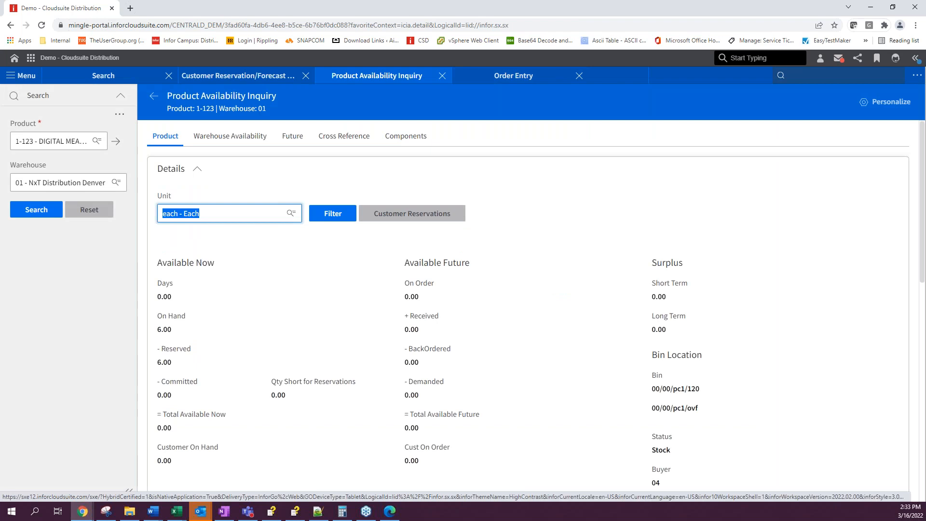
{"action": "left_click", "coordinate": [499, 92]}
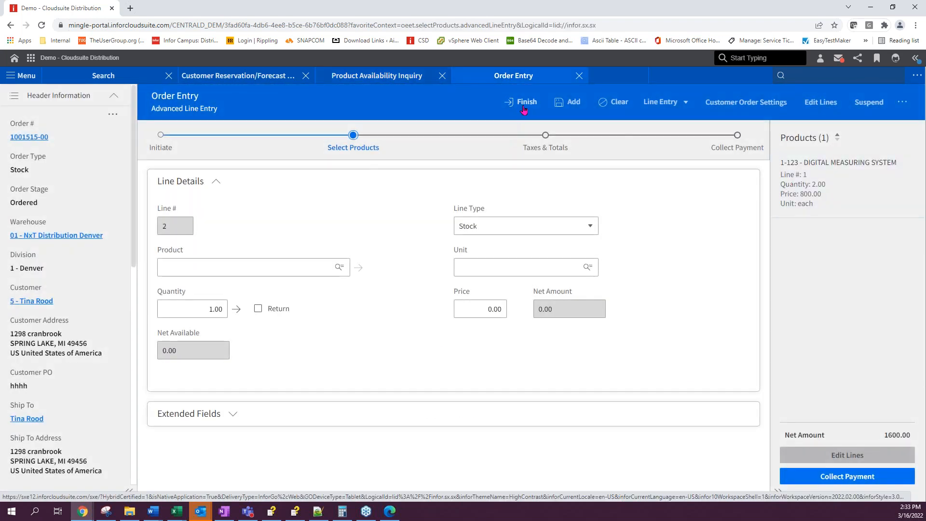
{"action": "left_click", "coordinate": [524, 109]}
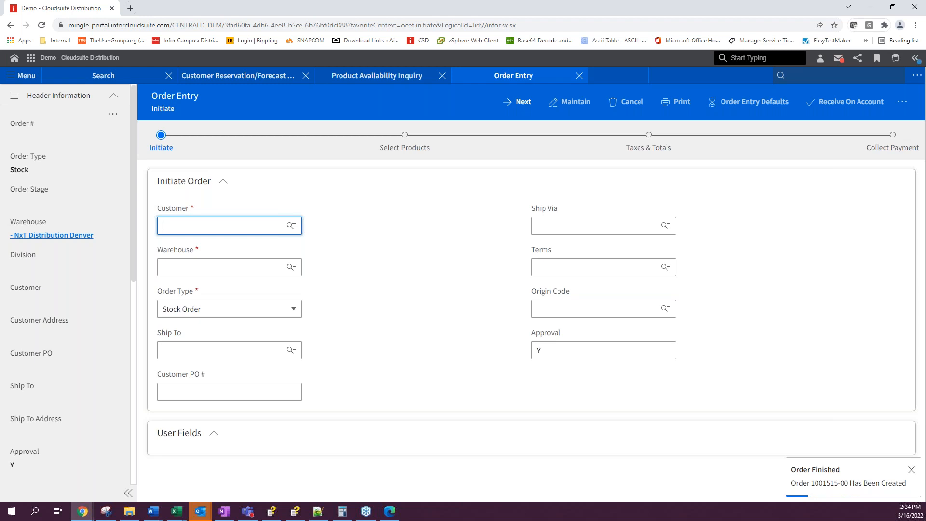
Step: Open the IC Customer Reservation/Forecast Export/Import report (icrpi) and start a new one-time report
{"action": "left_click", "coordinate": [351, 82]}
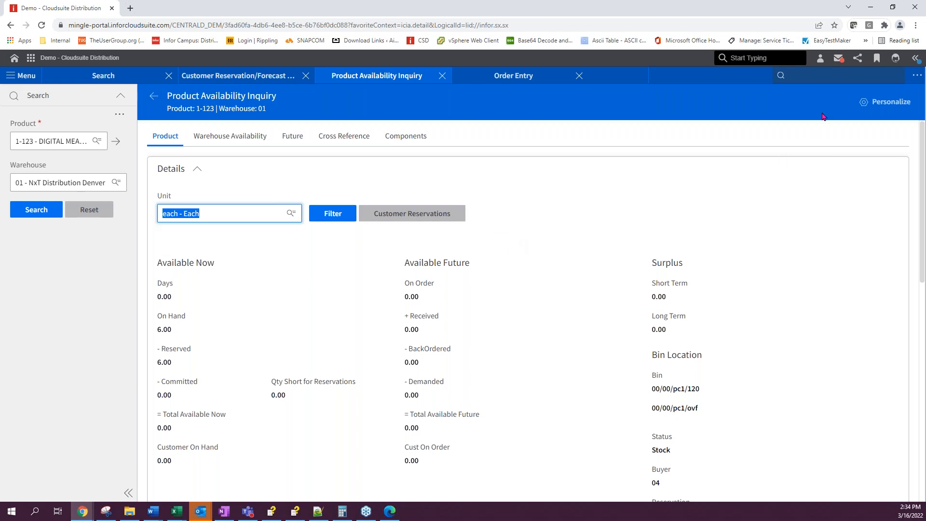
{"action": "left_click", "coordinate": [800, 76]}
{"action": "type", "text": "customer reserv"}
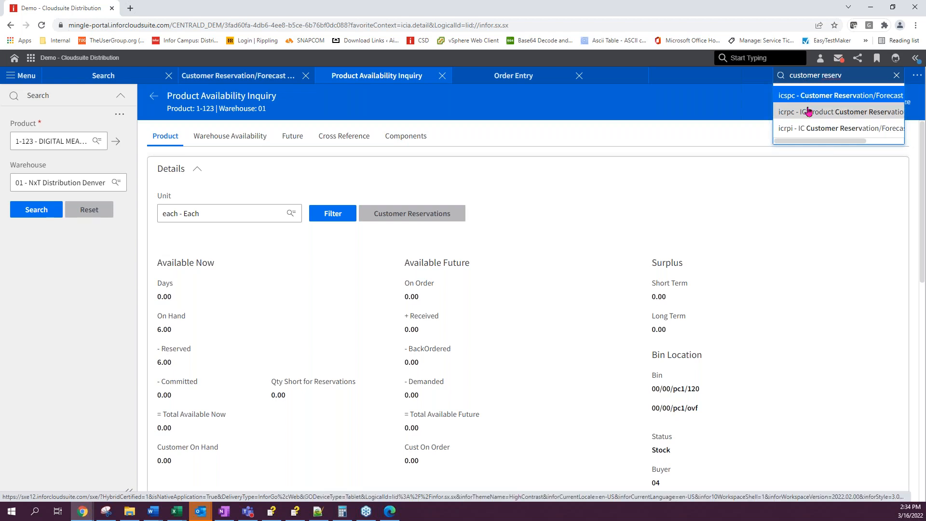
{"action": "left_click", "coordinate": [816, 128]}
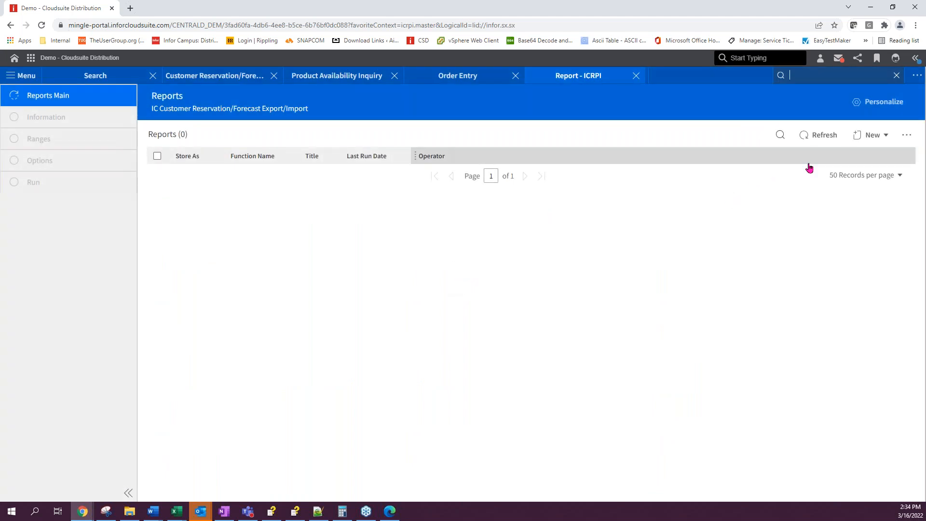
{"action": "left_click", "coordinate": [876, 135]}
{"action": "left_click", "coordinate": [862, 173]}
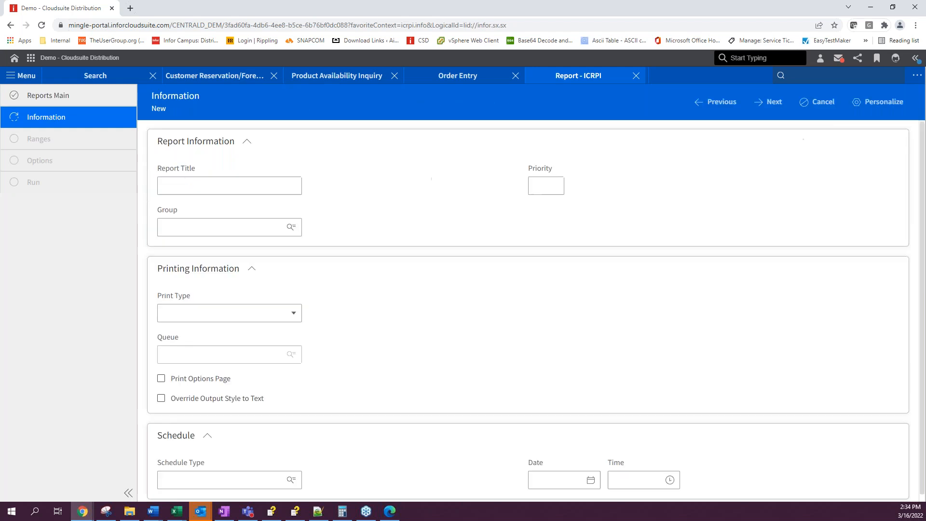
Step: Set the export/import report's print type to View and limit both ends of its customer range to the reserved customer
{"action": "left_click", "coordinate": [238, 314]}
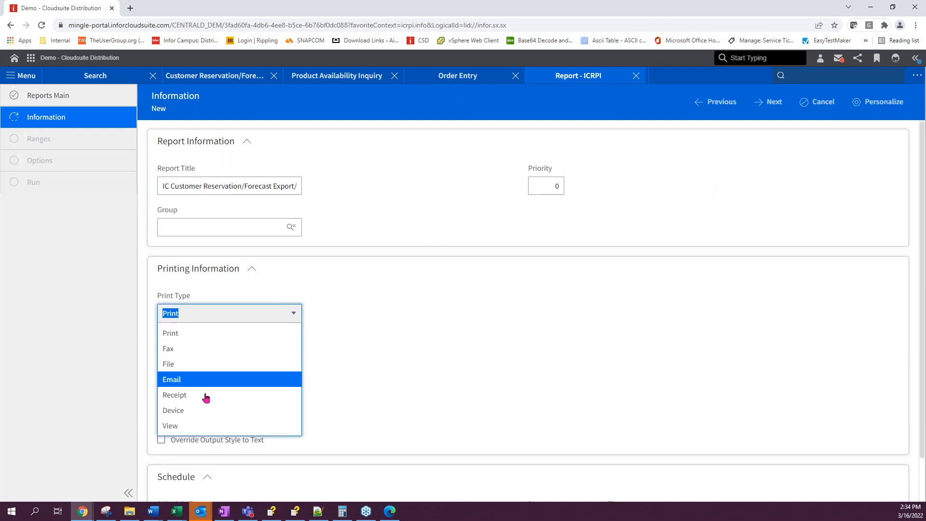
{"action": "left_click", "coordinate": [190, 425]}
{"action": "left_click", "coordinate": [772, 101]}
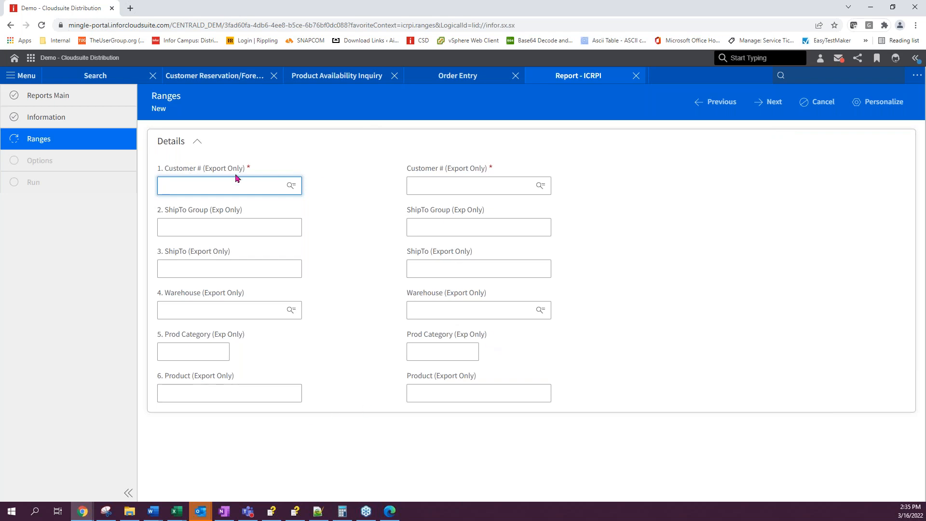
{"action": "left_click", "coordinate": [769, 104]}
{"action": "left_click", "coordinate": [472, 334]}
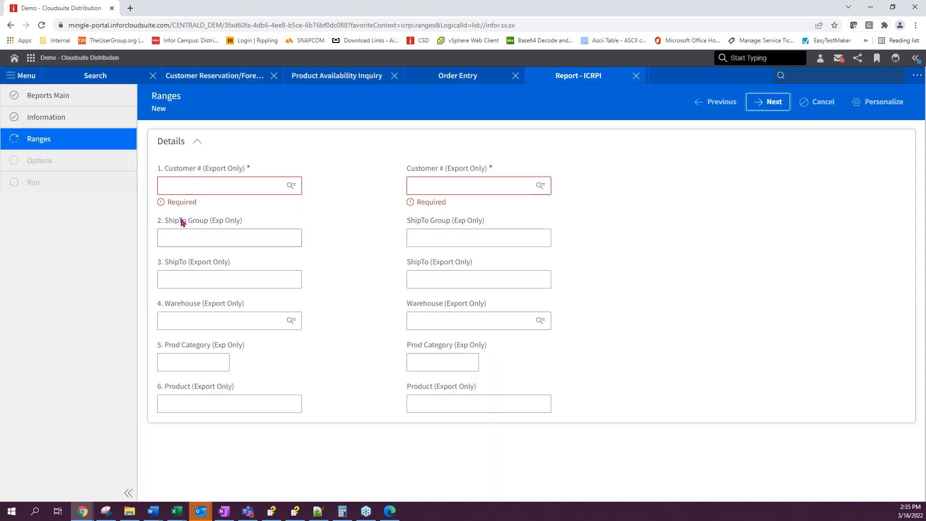
{"action": "left_click", "coordinate": [187, 184]}
{"action": "left_click", "coordinate": [183, 208]}
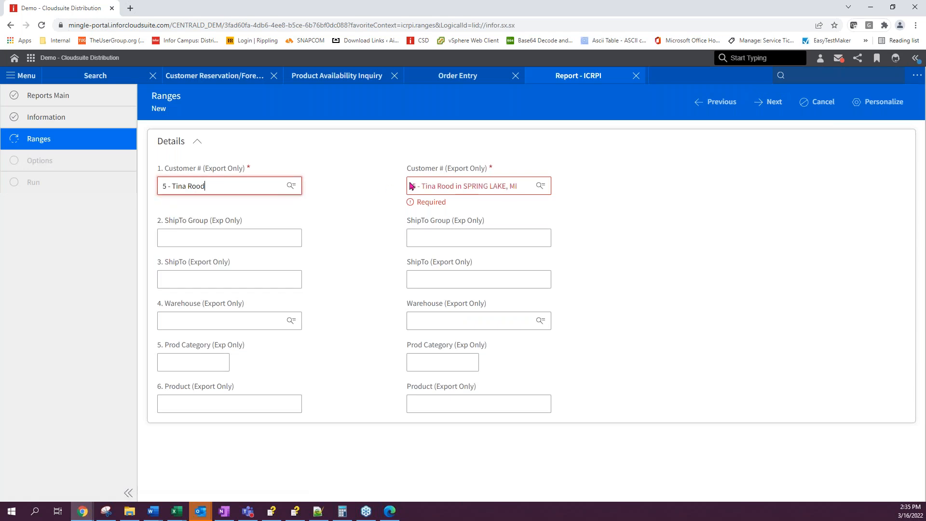
{"action": "left_click", "coordinate": [771, 105]}
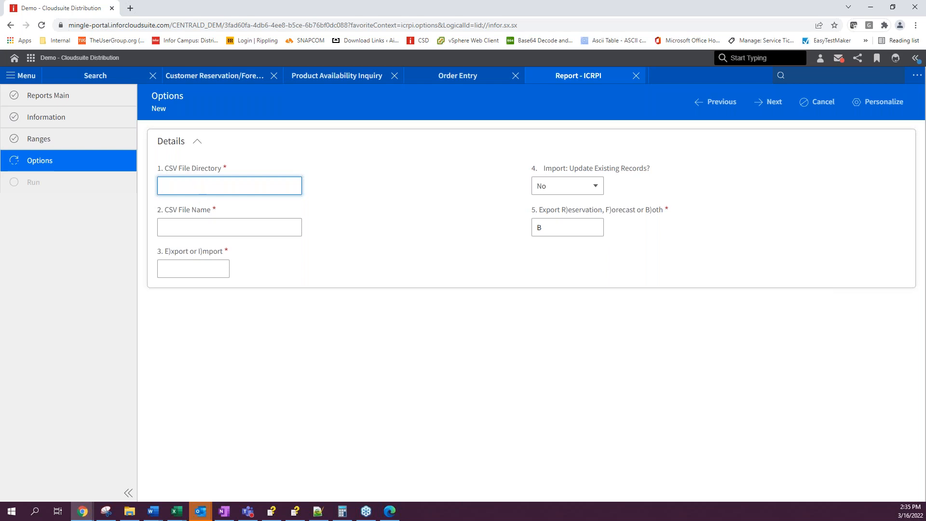
Step: Examine the CSV file, export or import, and update existing records options, and cancel the report without running it
{"action": "left_click", "coordinate": [162, 228]}
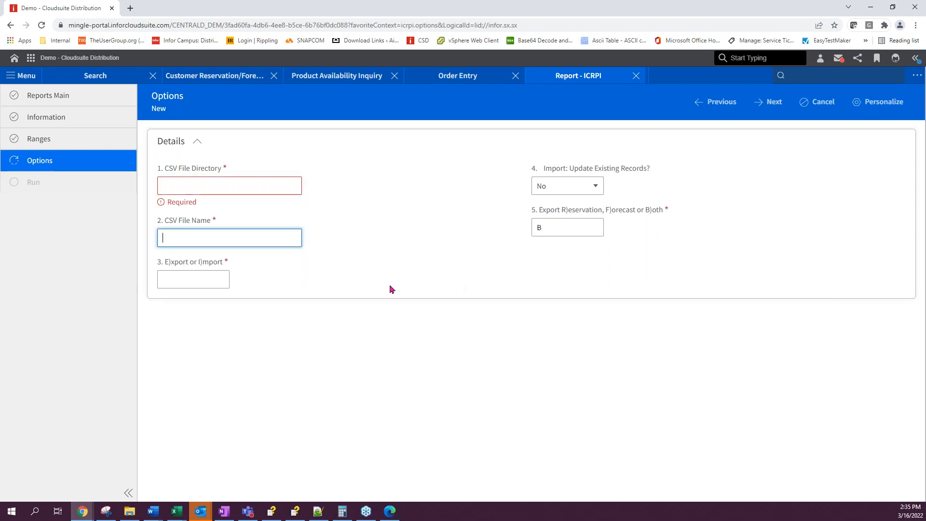
{"action": "left_click", "coordinate": [198, 281]}
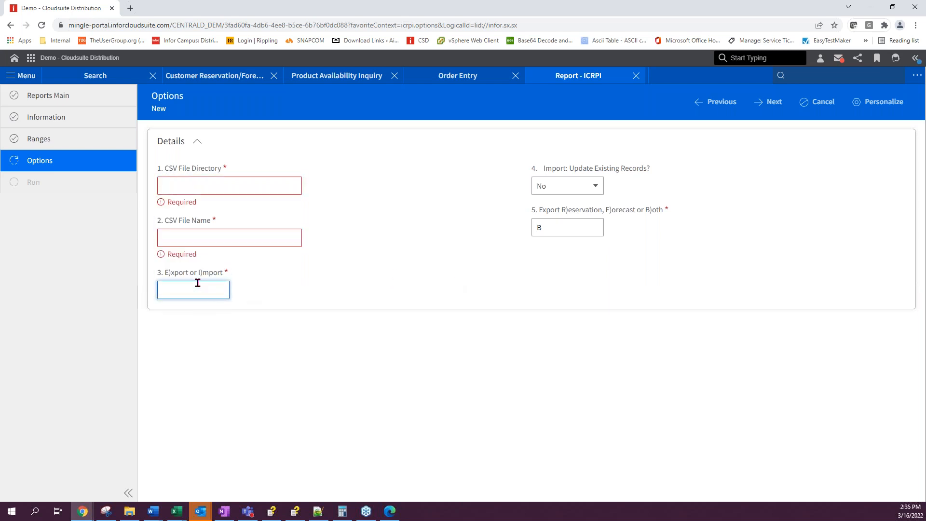
{"action": "left_click", "coordinate": [596, 193]}
{"action": "left_click", "coordinate": [656, 182]}
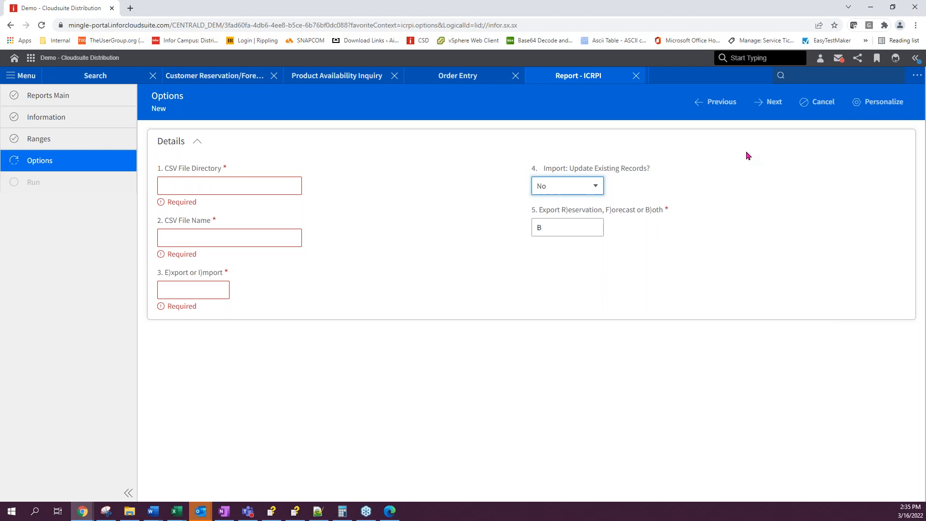
{"action": "left_click", "coordinate": [822, 105]}
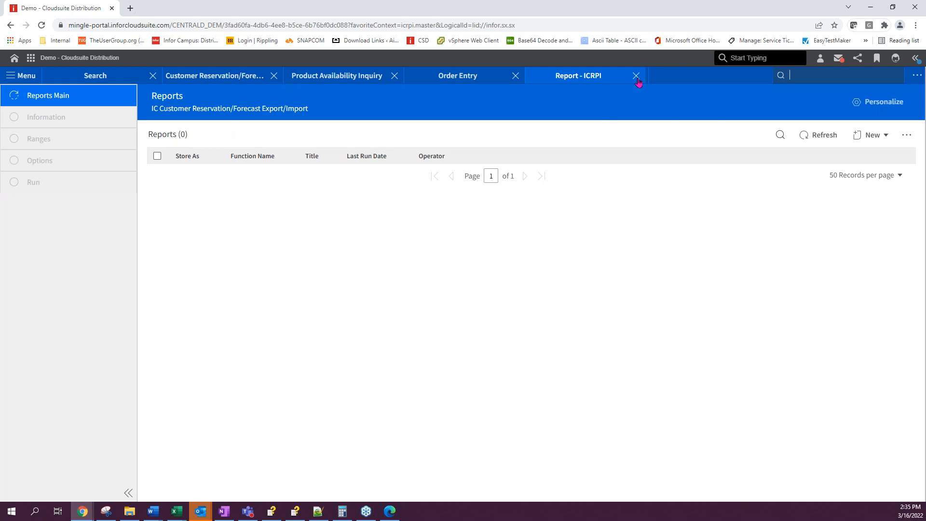
Step: Open the IC Product Customer Reservations Report (icrpc) and start a new one-time report
{"action": "left_click", "coordinate": [795, 75]}
{"action": "type", "text": "customer"}
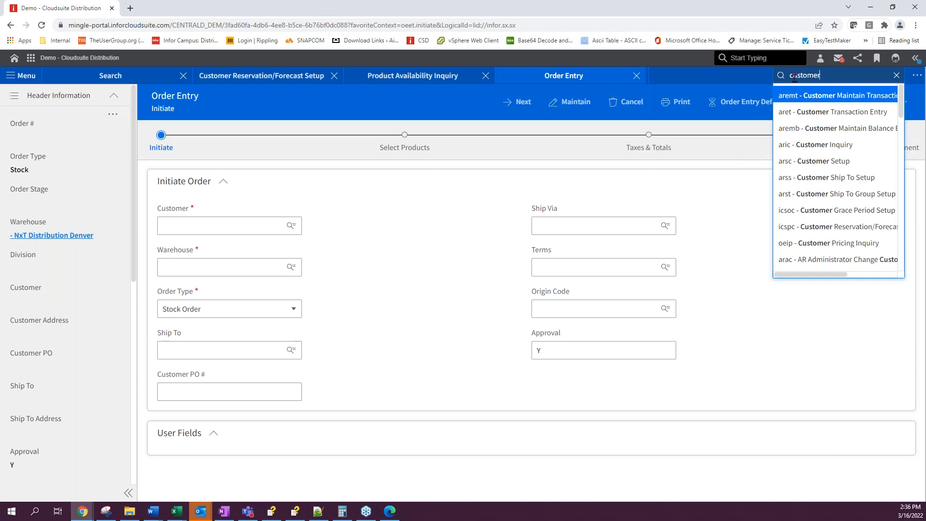
{"action": "type", "text": " reserv"}
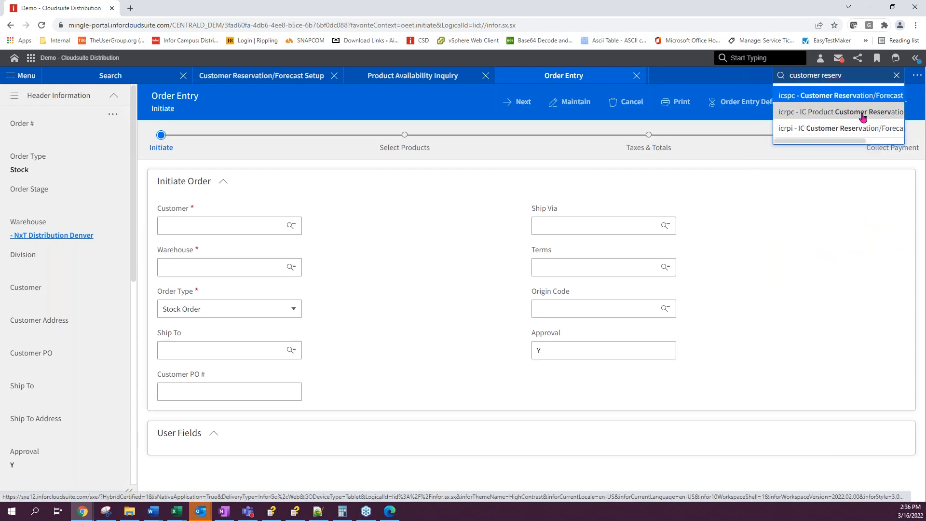
{"action": "left_click", "coordinate": [863, 112]}
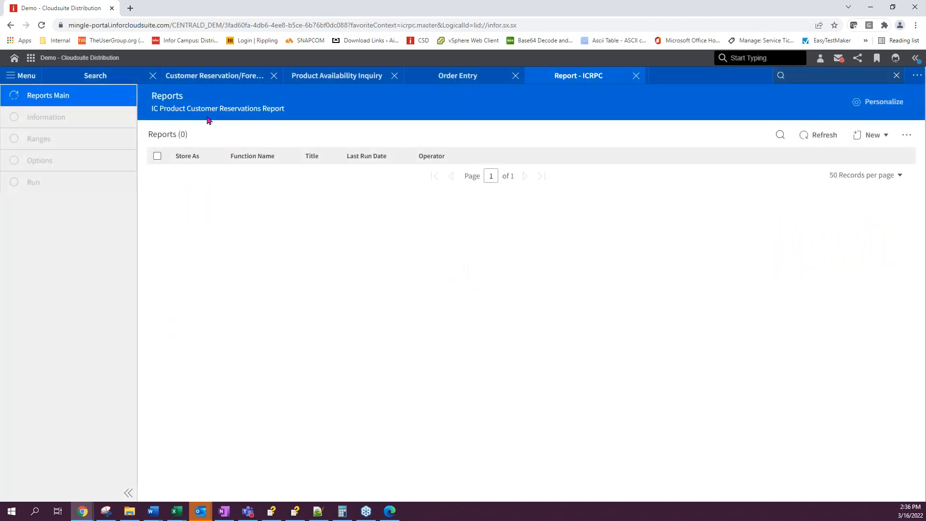
{"action": "left_click", "coordinate": [869, 135]}
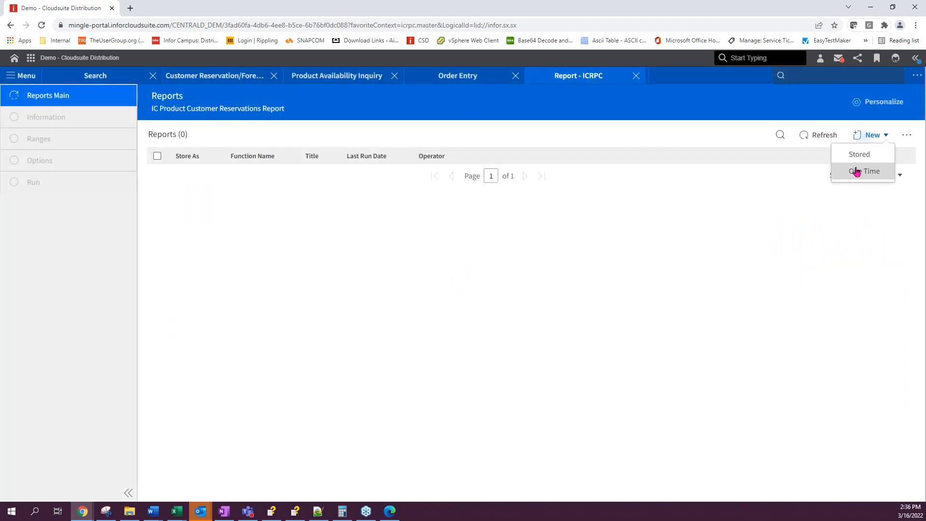
{"action": "left_click", "coordinate": [858, 173]}
Step: Set the reservations report's print type to View and its customer range to the reserved customer, and continue to the options
{"action": "left_click", "coordinate": [201, 313]}
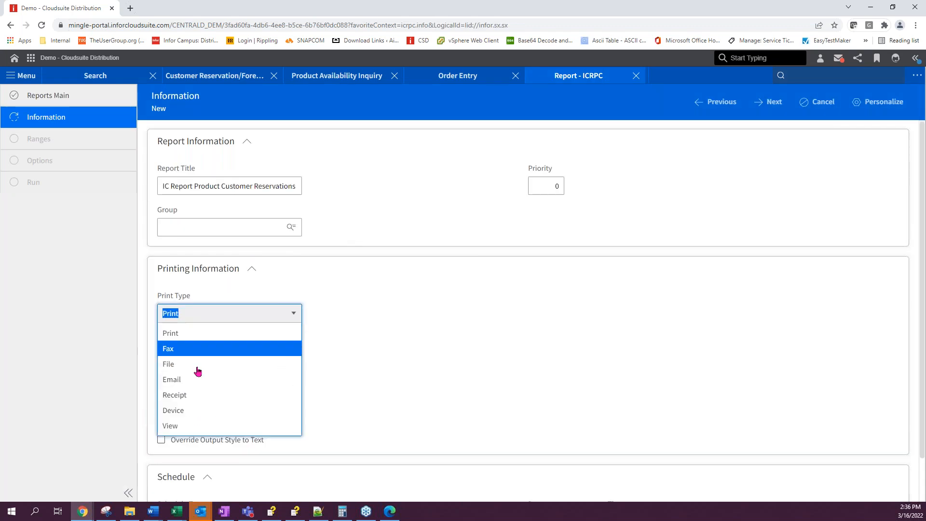
{"action": "left_click", "coordinate": [196, 426]}
{"action": "left_click", "coordinate": [771, 101]}
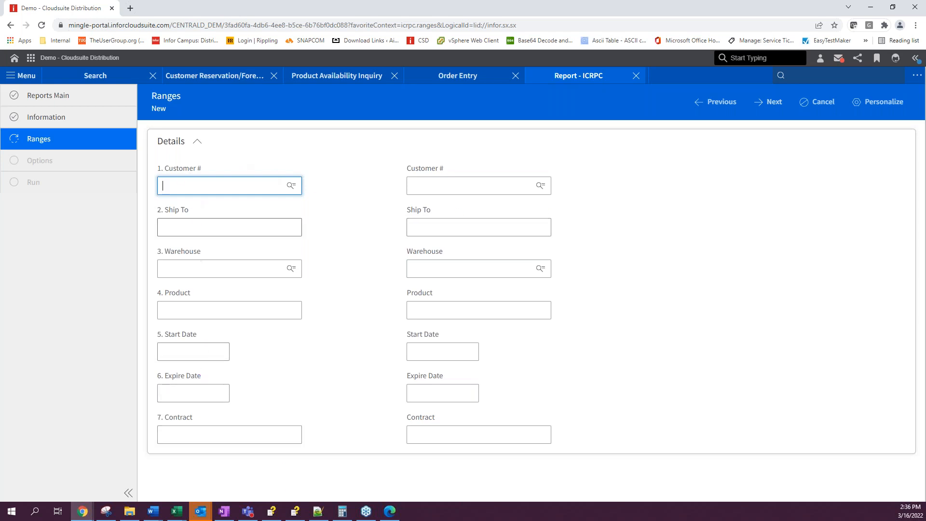
{"action": "left_click", "coordinate": [181, 186]}
{"action": "left_click", "coordinate": [183, 206]}
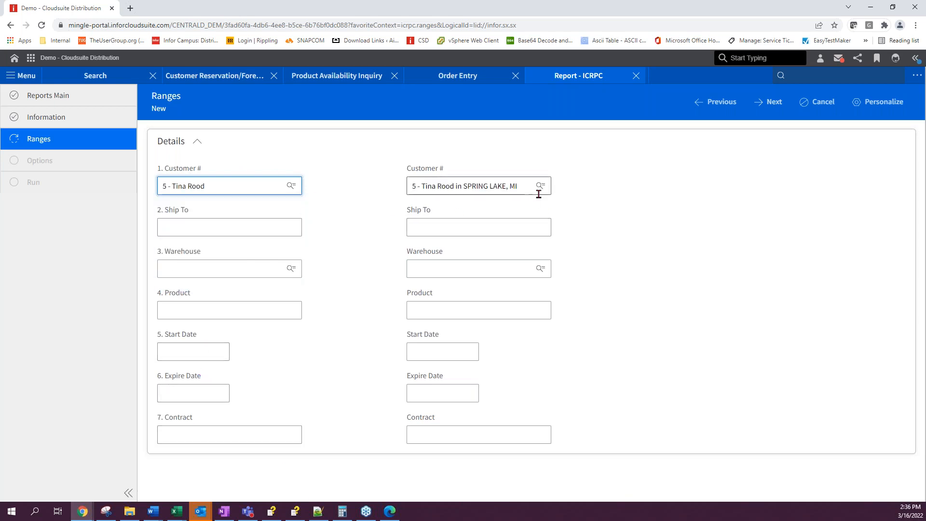
{"action": "left_click", "coordinate": [772, 102]}
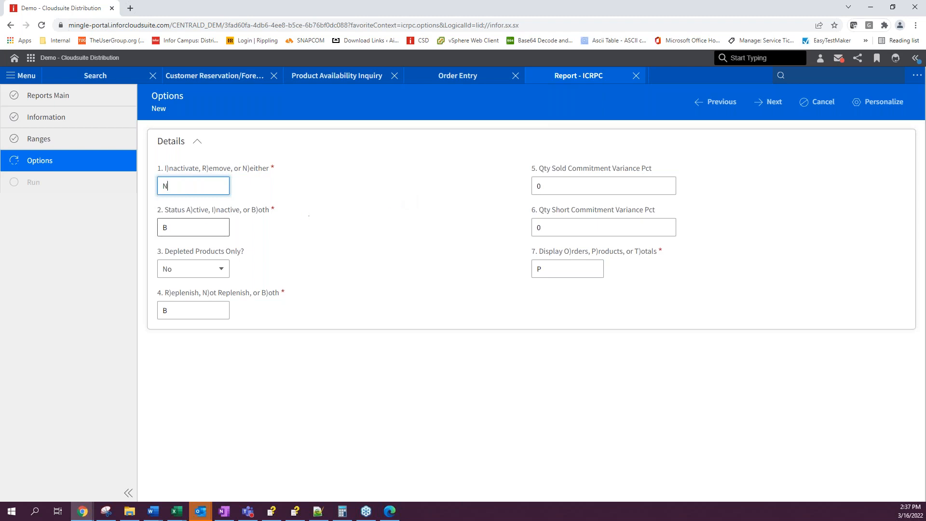
Step: Examine the reservations report's status and Depleted Products Only options without changing them
{"action": "left_click", "coordinate": [178, 229]}
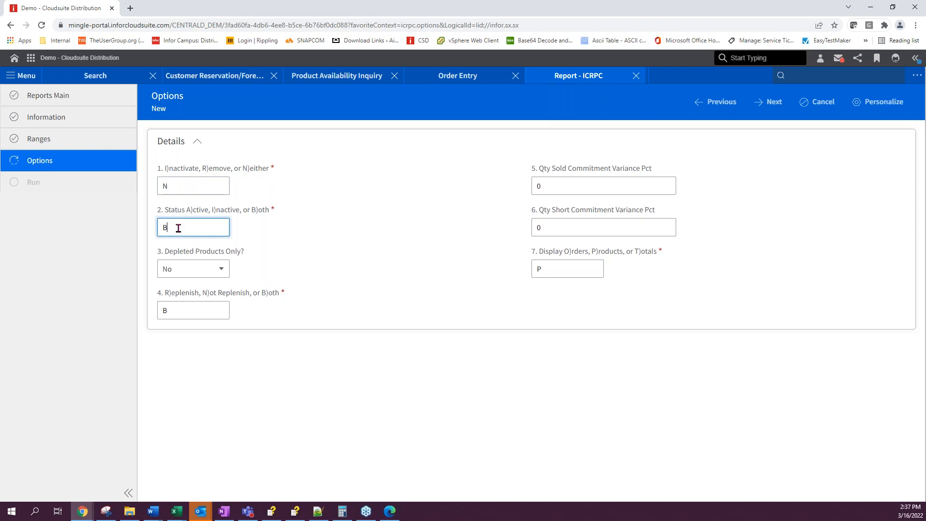
{"action": "left_click", "coordinate": [225, 275]}
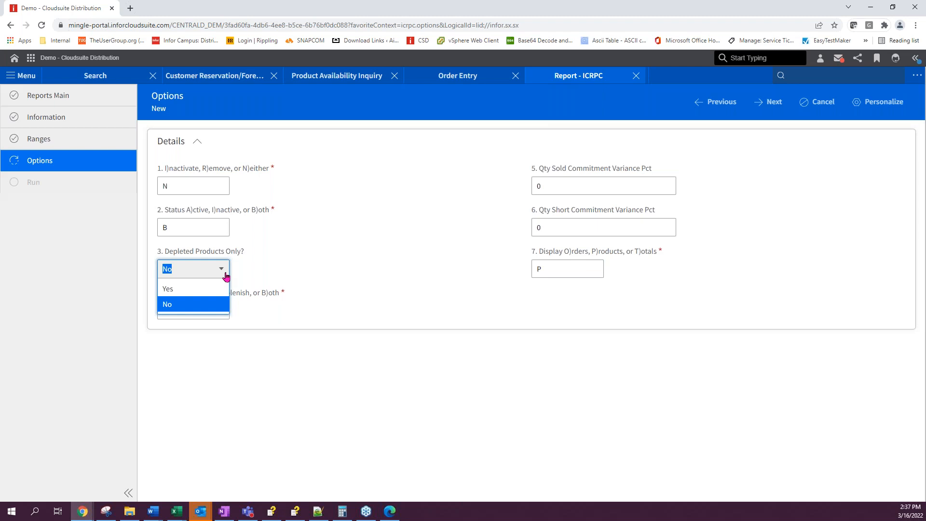
{"action": "left_click", "coordinate": [257, 275]}
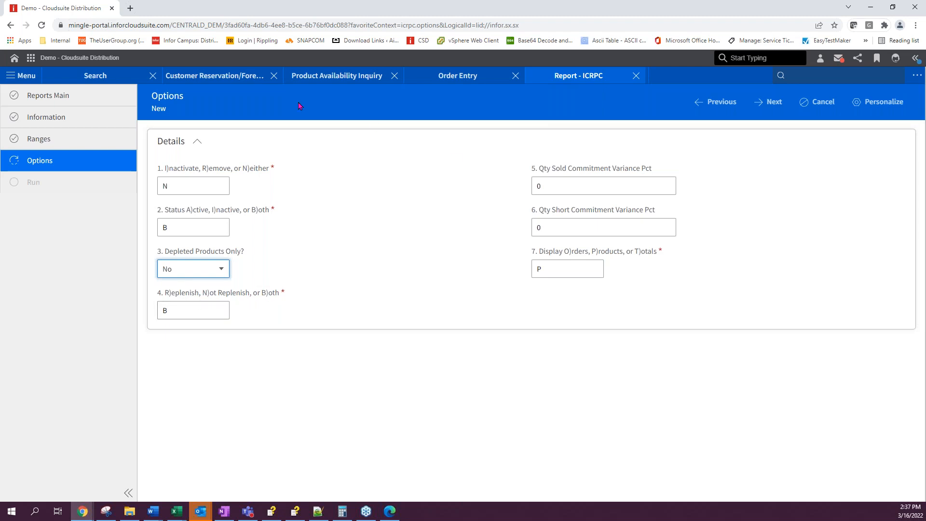
Step: Open the reserved customer's warehouse 01 reservation with contract 1234567 and examine the replenish setting of product 1-123
{"action": "left_click", "coordinate": [237, 77]}
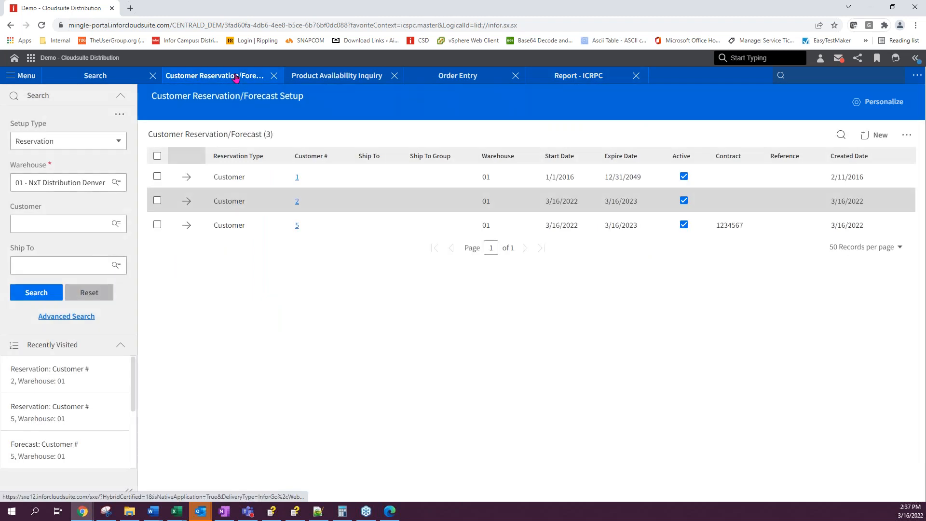
{"action": "left_click", "coordinate": [187, 225]}
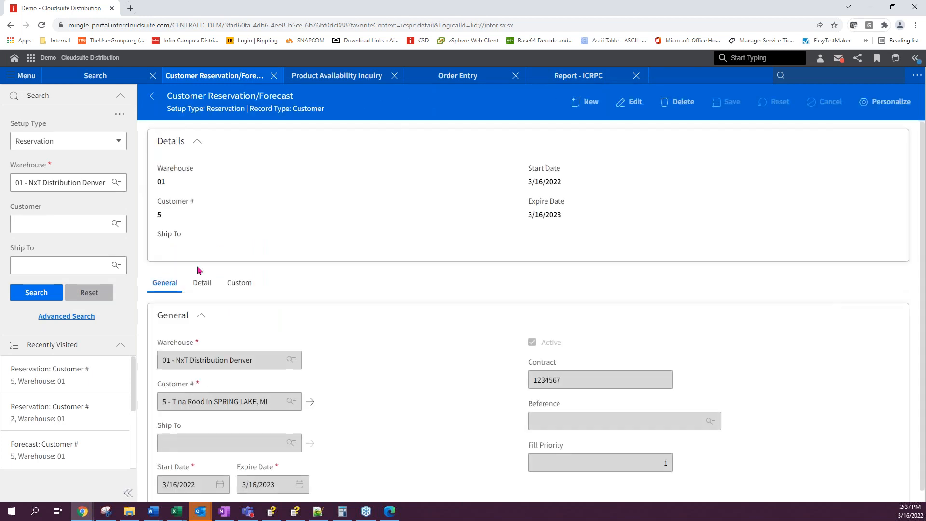
{"action": "left_click", "coordinate": [203, 284]}
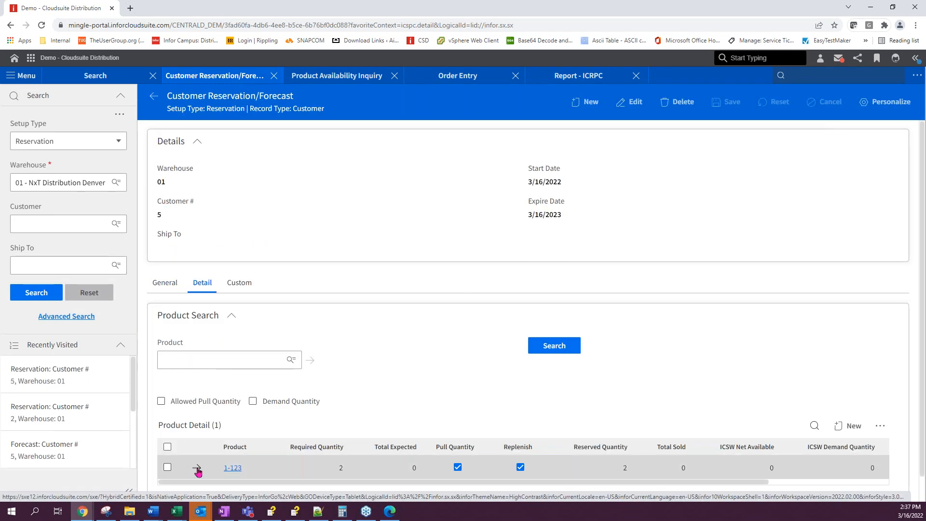
{"action": "left_click", "coordinate": [197, 469]}
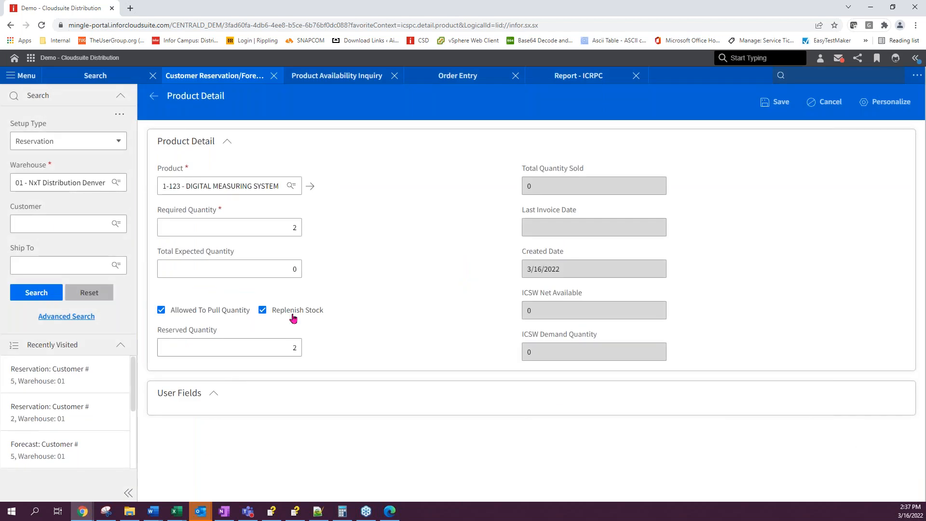
Step: Review the reservations report's sold quantity variance, display and inactivate/remove options, and cancel the report
{"action": "left_click", "coordinate": [595, 83]}
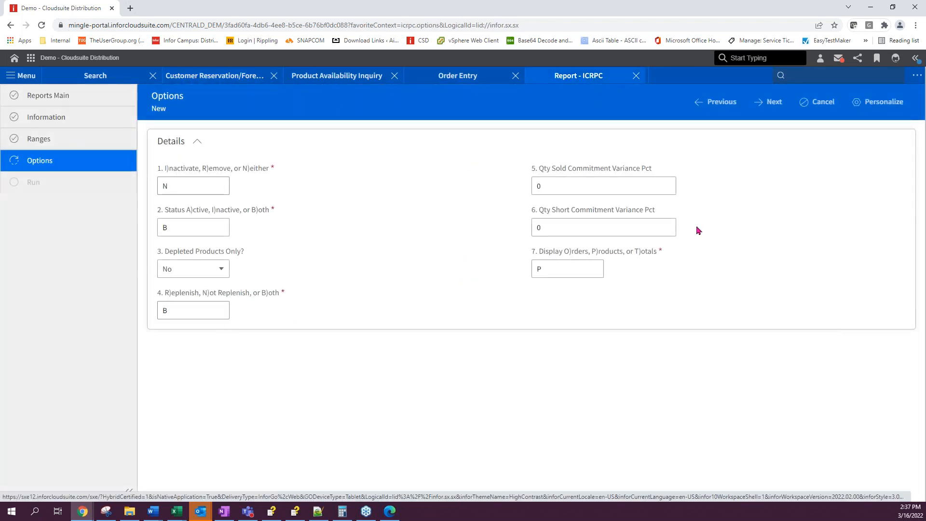
{"action": "left_click", "coordinate": [592, 191]}
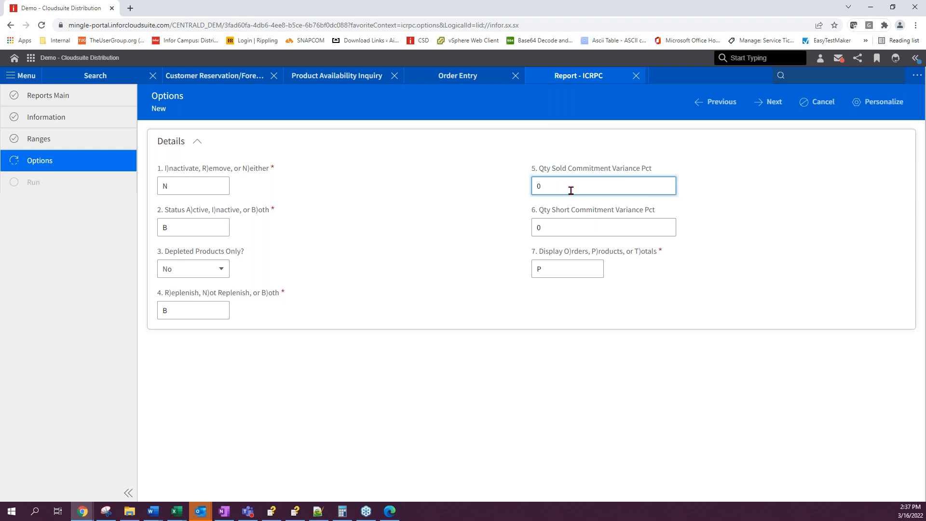
{"action": "left_click", "coordinate": [582, 274]}
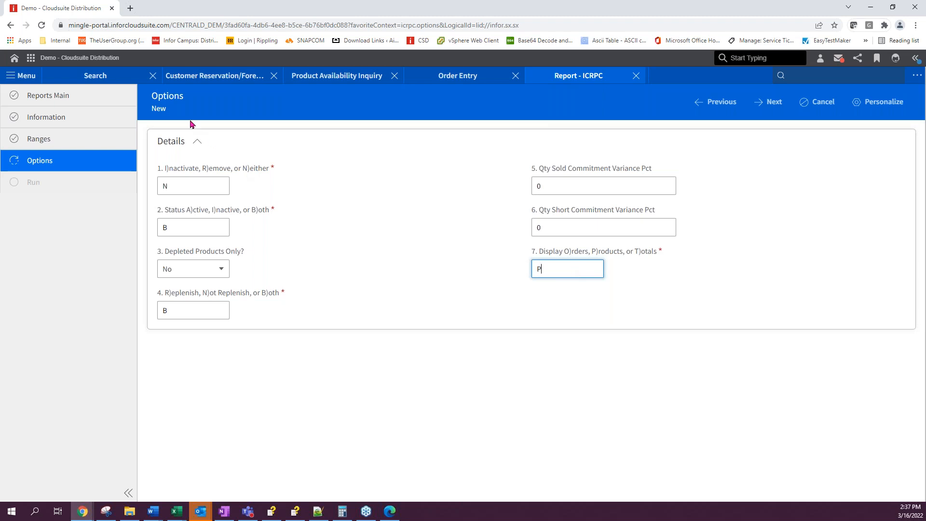
{"action": "left_click", "coordinate": [182, 182]}
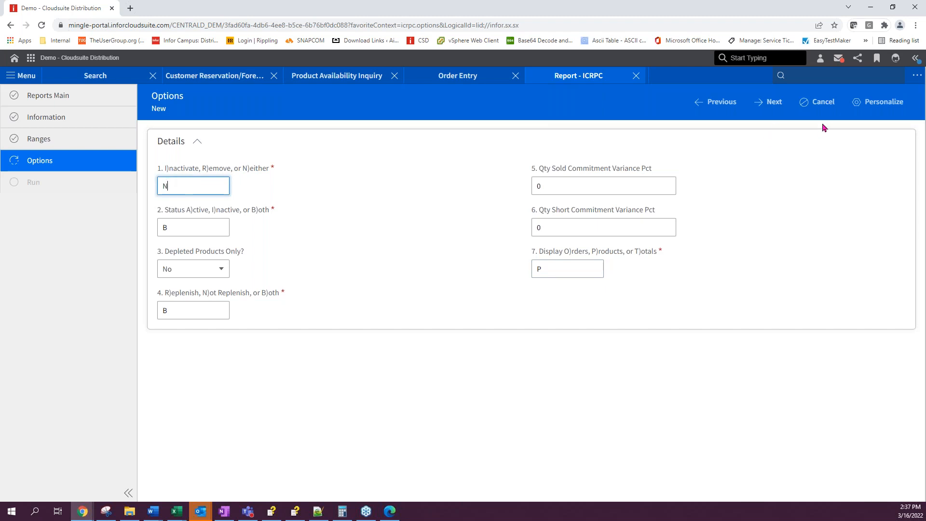
{"action": "left_click", "coordinate": [819, 110]}
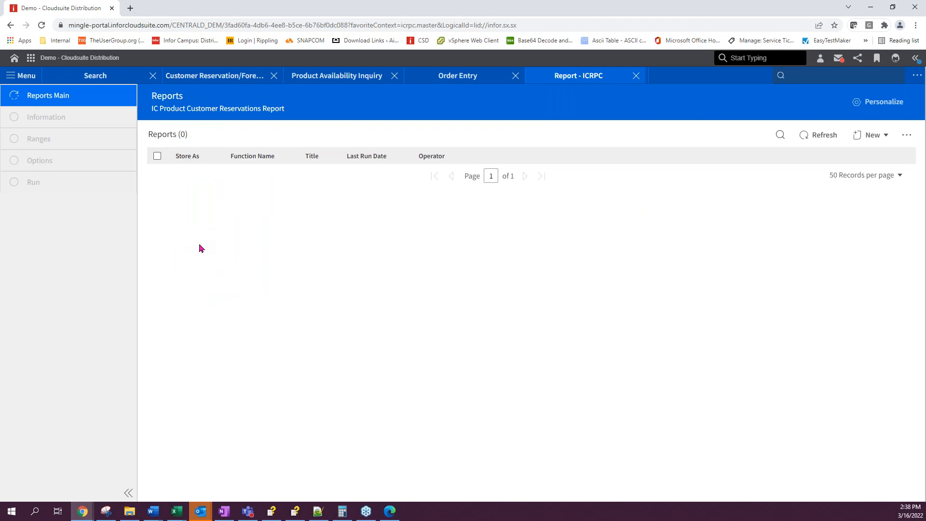
Step: Return to the customer reservation and leave product 1-123's detail without saving
{"action": "left_click", "coordinate": [198, 74]}
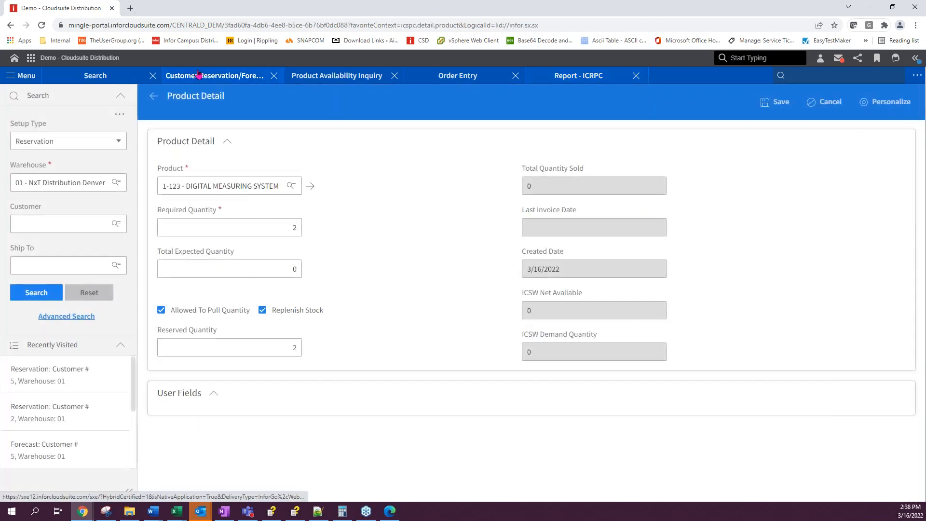
{"action": "left_click", "coordinate": [831, 102]}
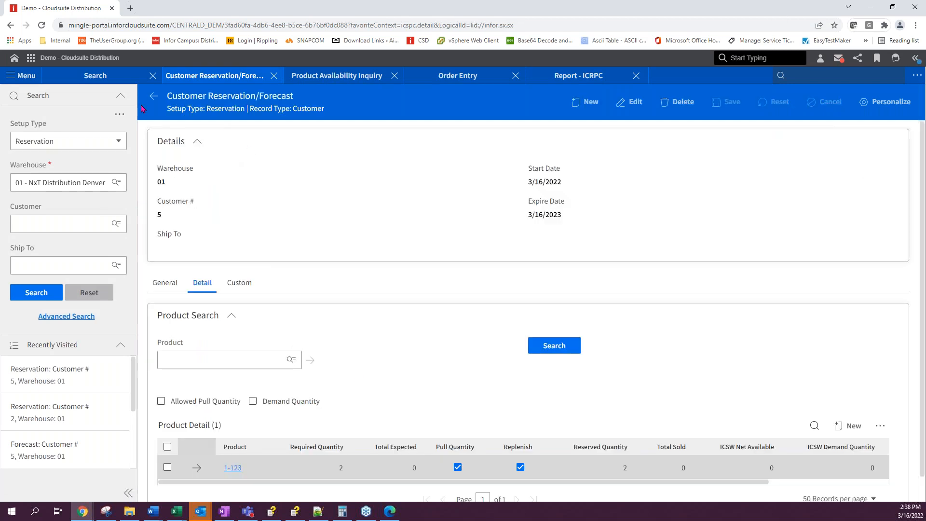
Step: Return to the reservation list and try to delete the active reservation for Mr Johns Hair Clinic
{"action": "left_click", "coordinate": [155, 97]}
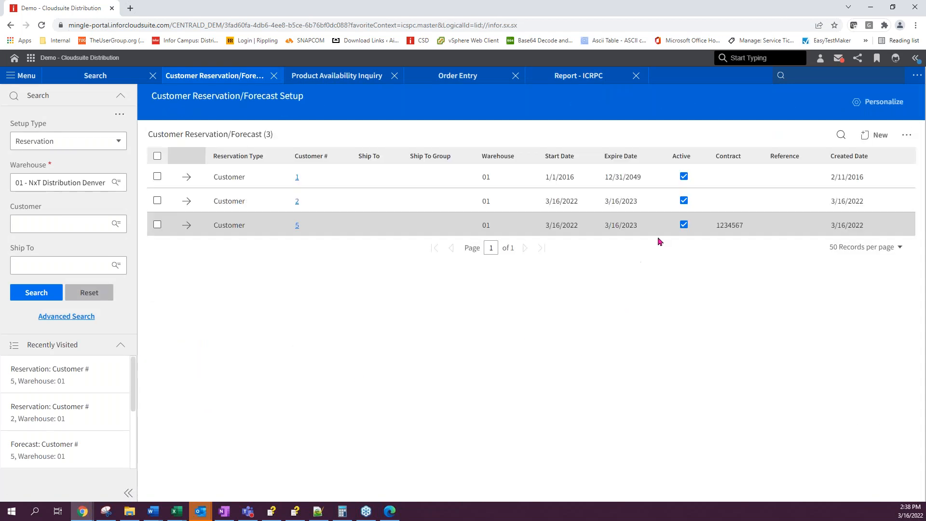
{"action": "left_click", "coordinate": [157, 201]}
{"action": "left_click", "coordinate": [845, 157]}
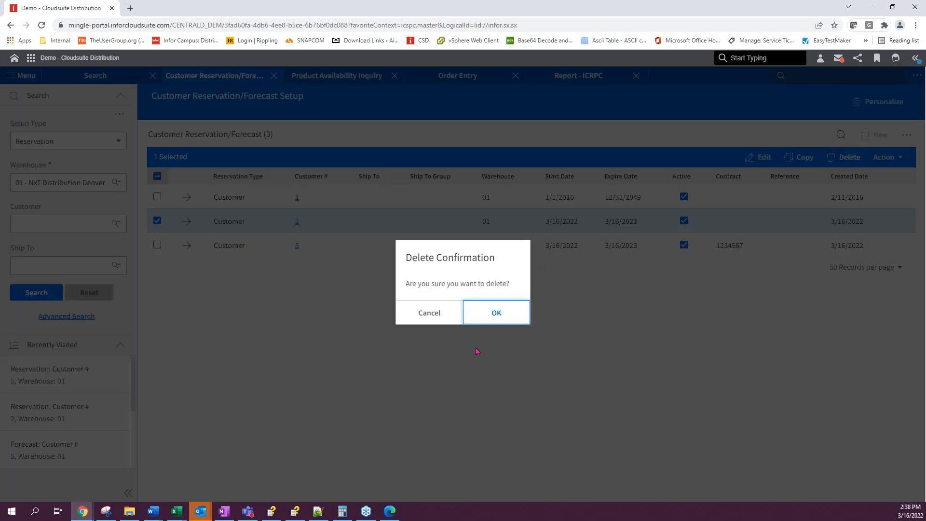
{"action": "left_click", "coordinate": [493, 316]}
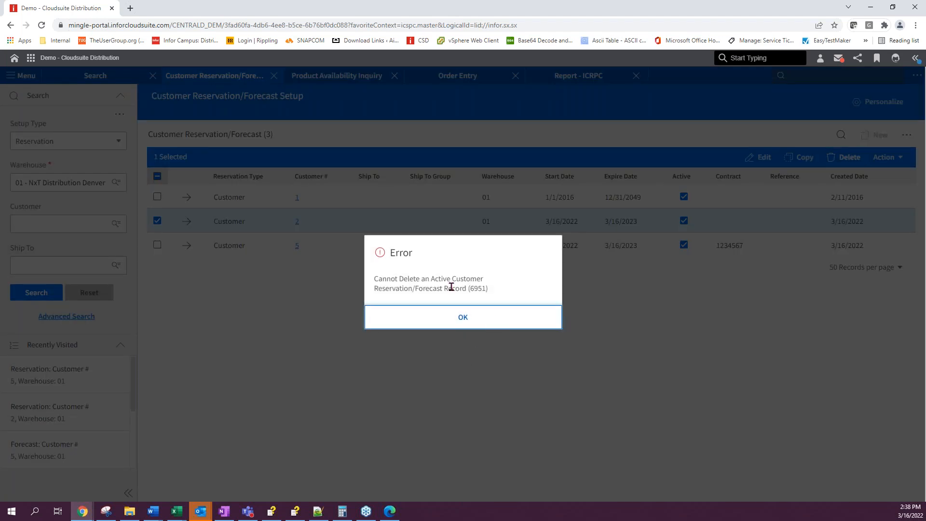
{"action": "left_click", "coordinate": [463, 319]}
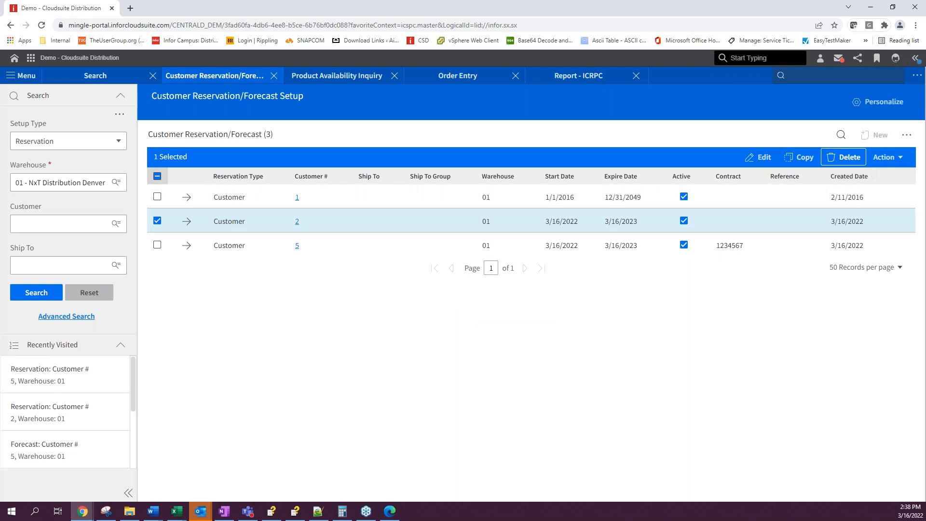
Step: Make the Mr Johns Hair Clinic reservation in warehouse 01 inactive, save it, and delete the reservation
{"action": "left_click", "coordinate": [760, 157]}
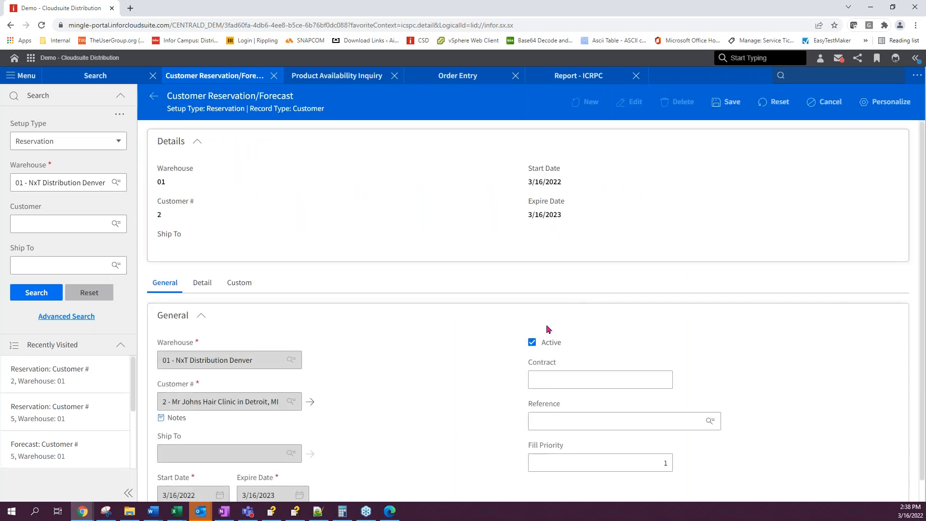
{"action": "left_click", "coordinate": [532, 343]}
{"action": "left_click", "coordinate": [731, 104]}
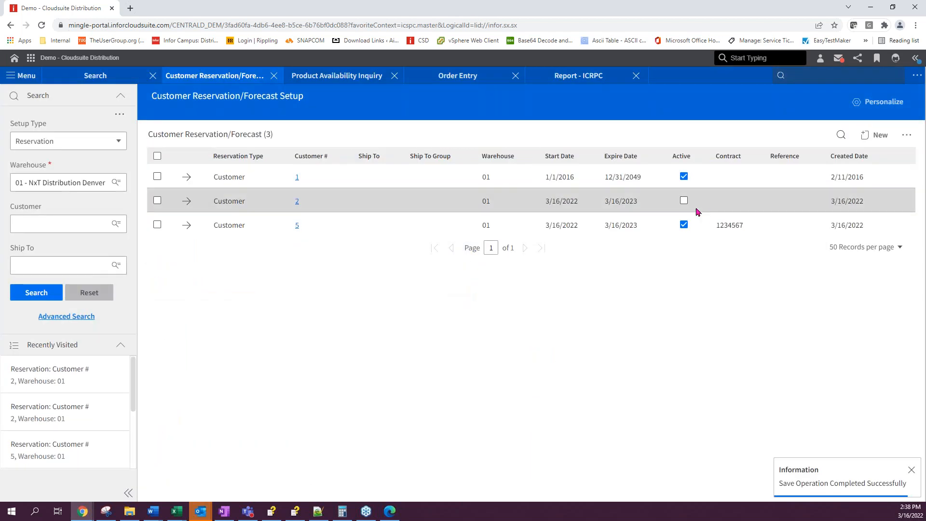
{"action": "left_click", "coordinate": [157, 200]}
{"action": "left_click", "coordinate": [847, 158]}
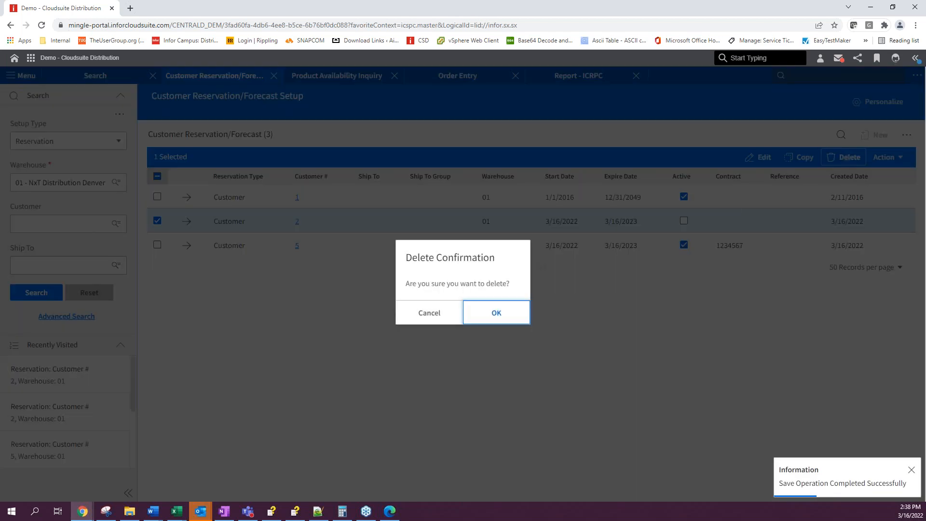
{"action": "left_click", "coordinate": [504, 311]}
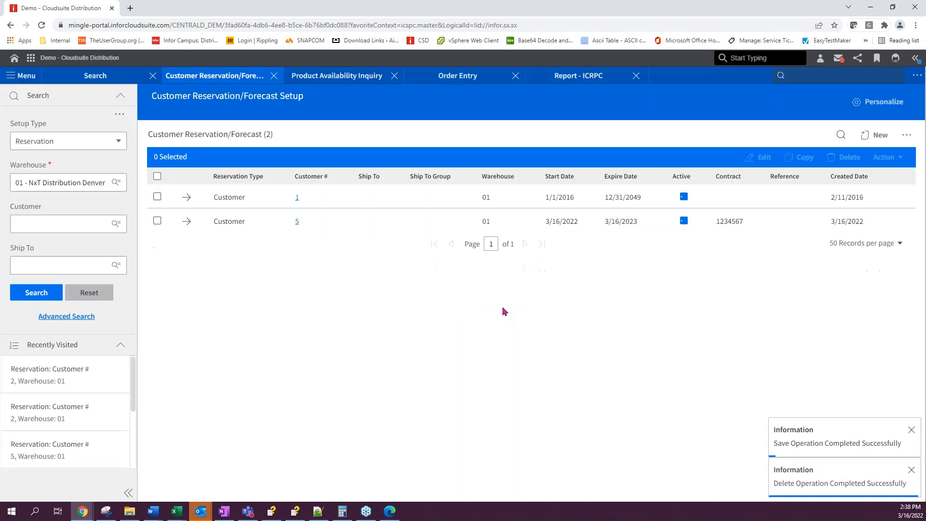
Step: Examine the Activate and Inactivate actions offered for the reservation with contract 1234567 without applying either
{"action": "left_click", "coordinate": [158, 200]}
{"action": "left_click", "coordinate": [885, 158]}
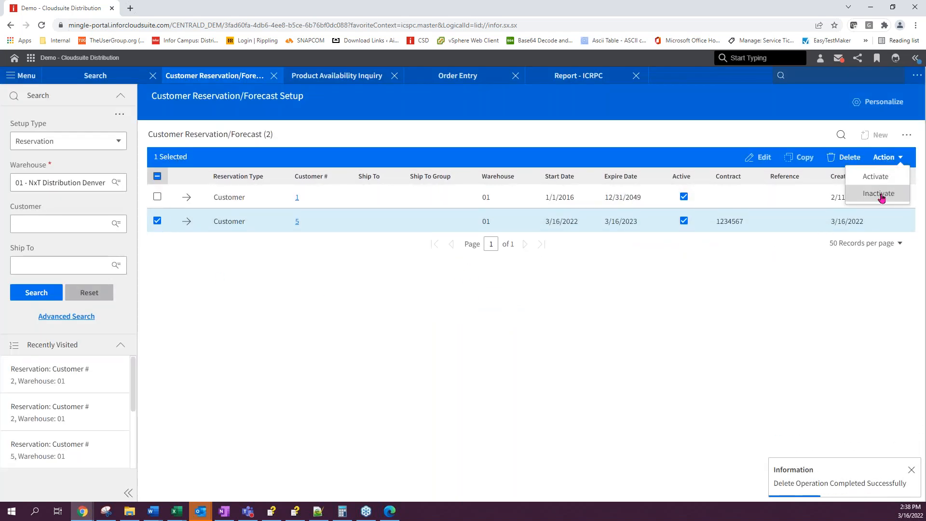
{"action": "left_click", "coordinate": [825, 137]}
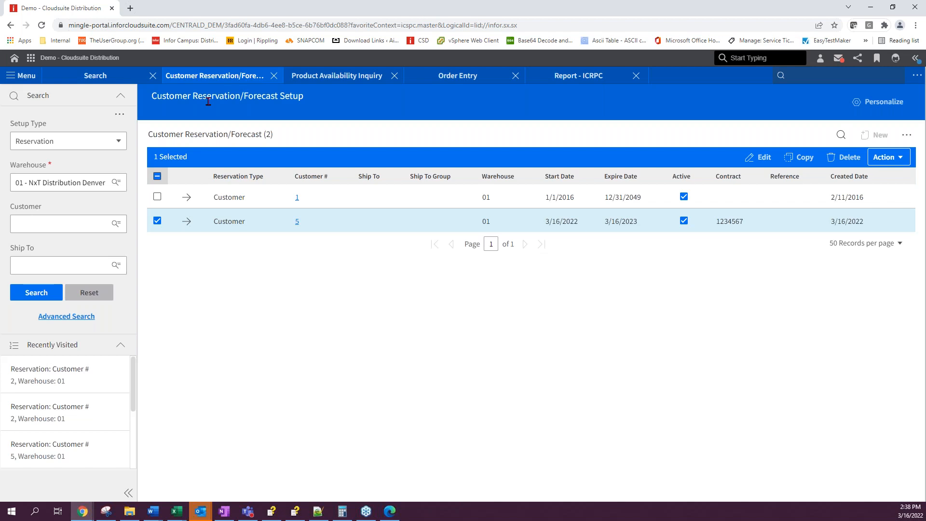
Step: Search for customer setups of type Forecast in warehouse 01
{"action": "left_click", "coordinate": [114, 141]}
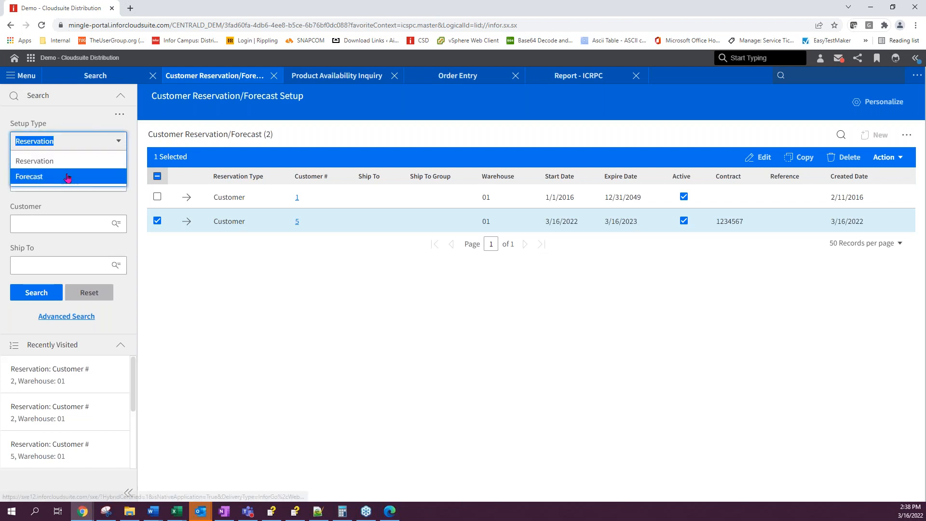
{"action": "left_click", "coordinate": [68, 176]}
{"action": "left_click", "coordinate": [36, 334]}
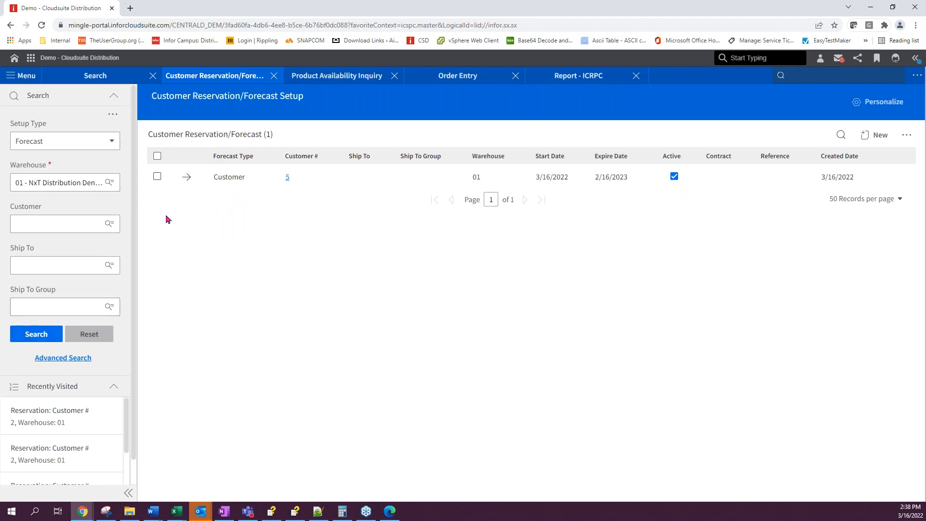
Step: Start a new forecast, examine its estimated usage rate and Expired Forecast Usage choices, and leave it without saving
{"action": "left_click", "coordinate": [877, 138]}
{"action": "scroll", "coordinate": [333, 377], "scroll_direction": "down", "scroll_amount": 2}
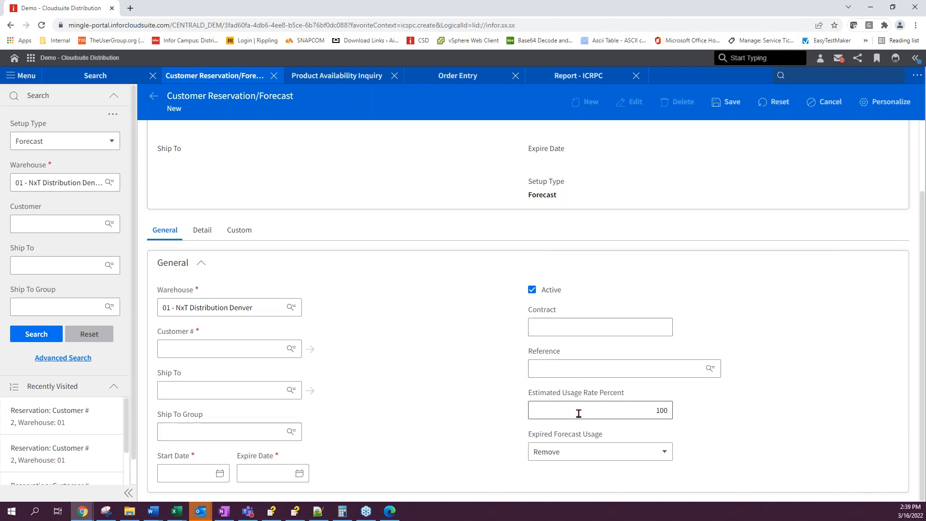
{"action": "left_click", "coordinate": [587, 453]}
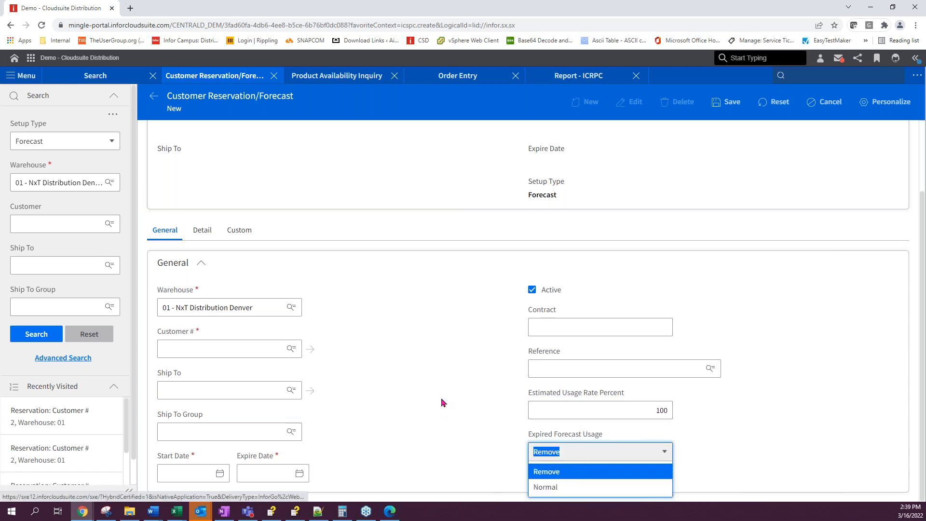
{"action": "left_click", "coordinate": [560, 471]}
{"action": "left_click", "coordinate": [152, 96]}
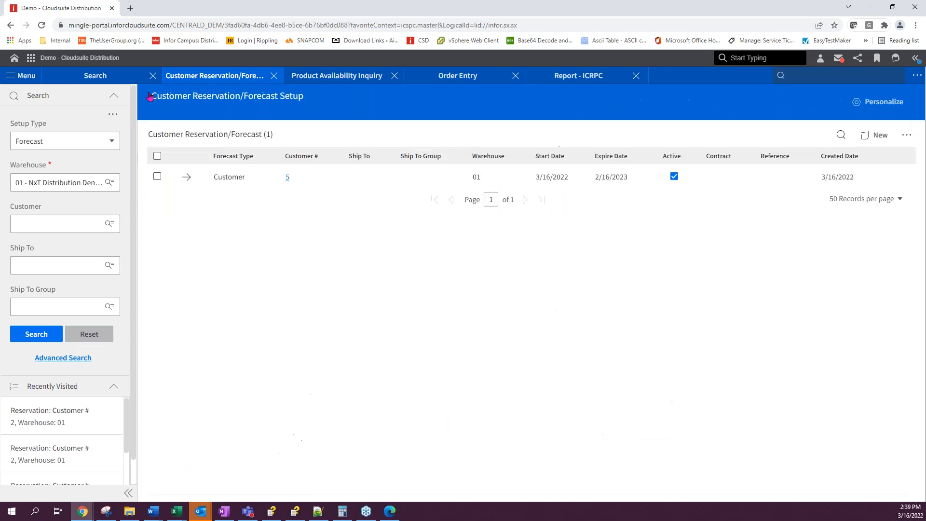
Step: Open the existing customer forecast for warehouse 01 and start a product detail for 1-123 - DIGITAL MEASURING SYSTEM
{"action": "left_click", "coordinate": [187, 177]}
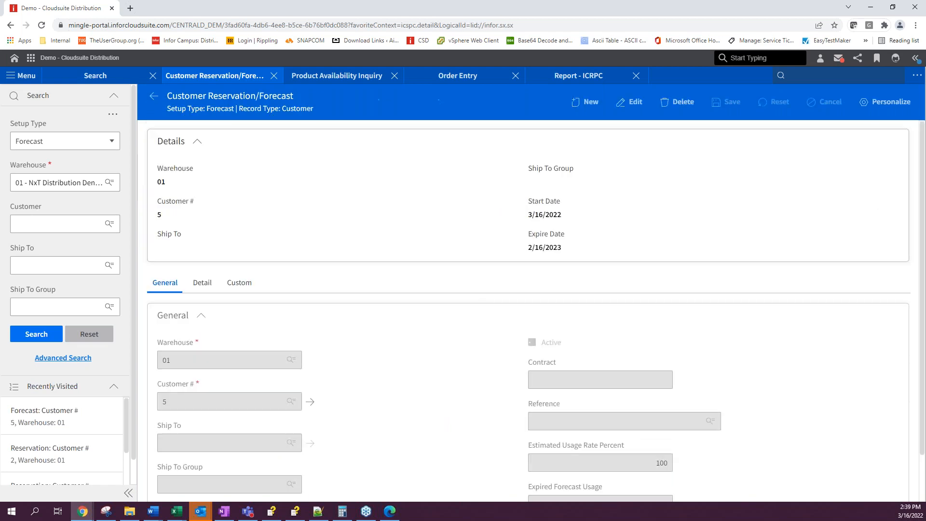
{"action": "left_click", "coordinate": [202, 283]}
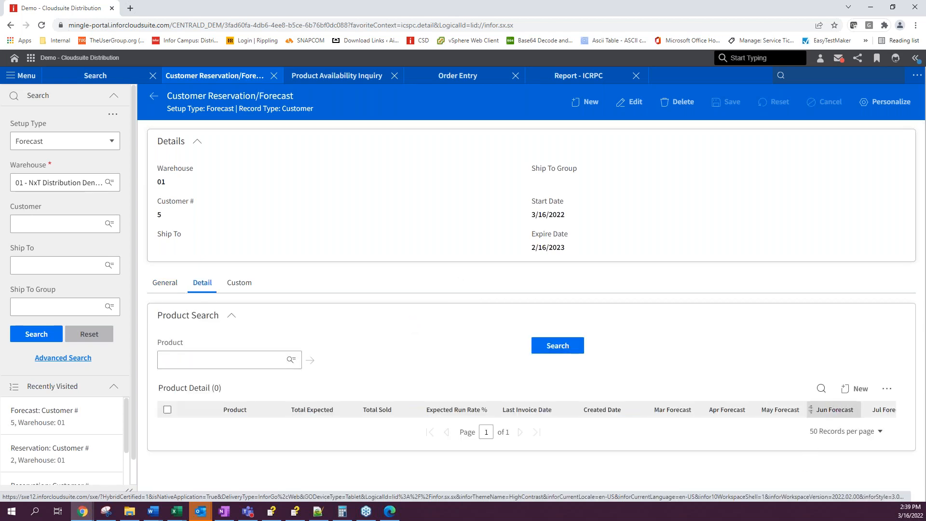
{"action": "left_click", "coordinate": [858, 389]}
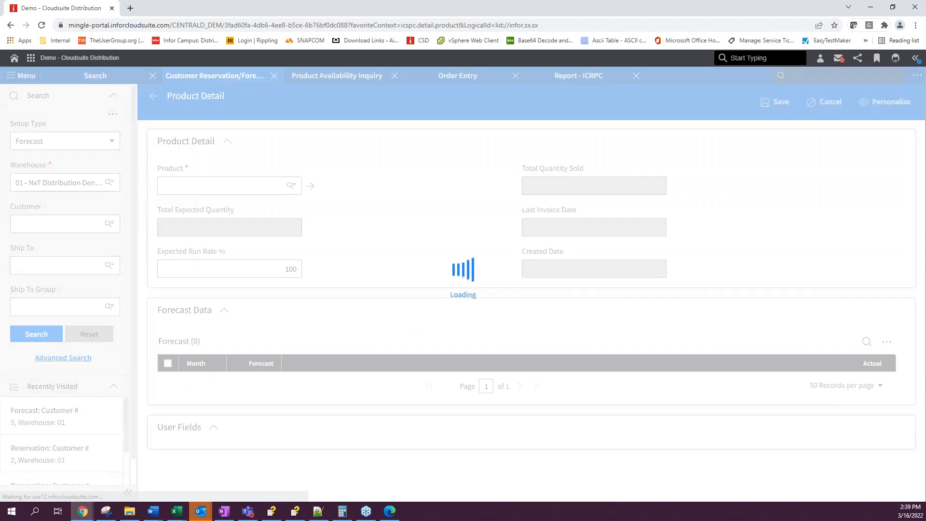
{"action": "left_click", "coordinate": [170, 191]}
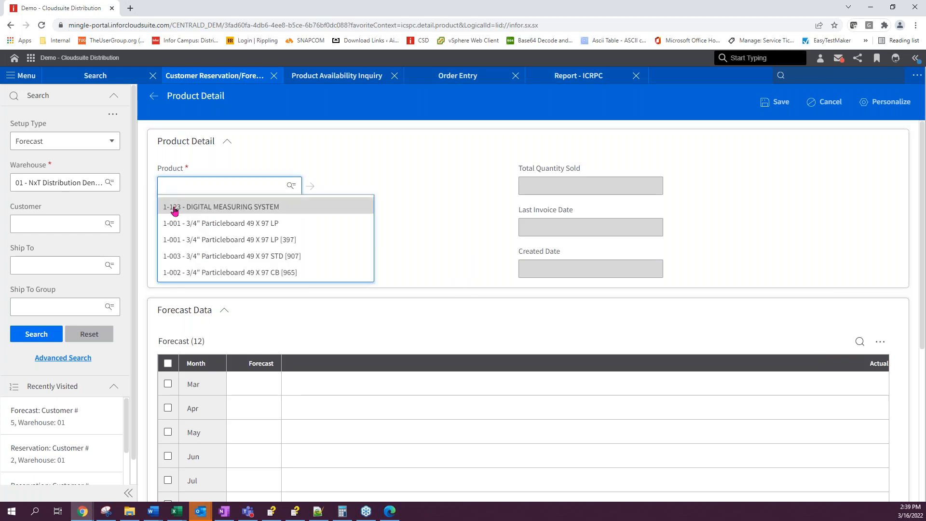
{"action": "left_click", "coordinate": [174, 206]}
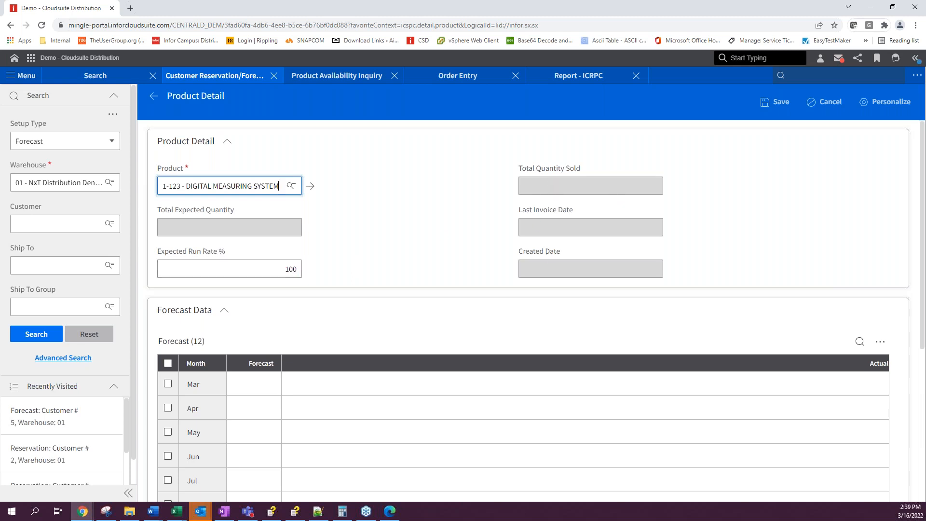
Step: Enter a forecast of 10 for March, April and May on product 1-123
{"action": "left_click", "coordinate": [258, 389]}
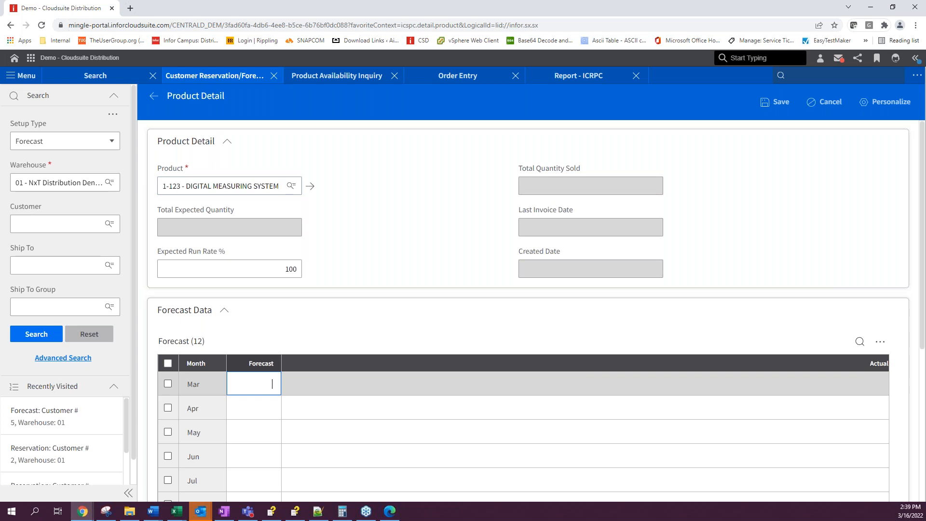
{"action": "type", "text": "10"}
{"action": "left_click", "coordinate": [265, 413]}
{"action": "left_click", "coordinate": [264, 413]}
{"action": "type", "text": "10"}
{"action": "left_click", "coordinate": [271, 432]}
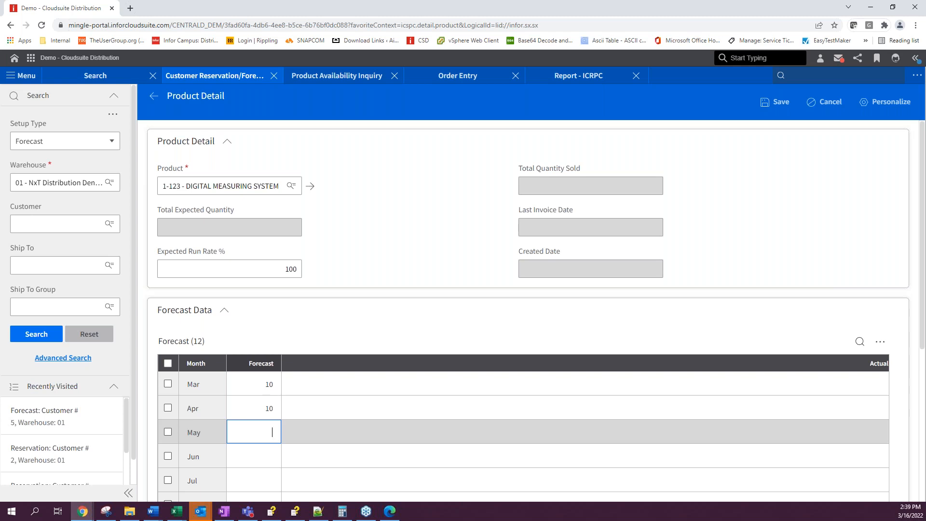
{"action": "type", "text": "10"}
{"action": "left_click", "coordinate": [377, 327]}
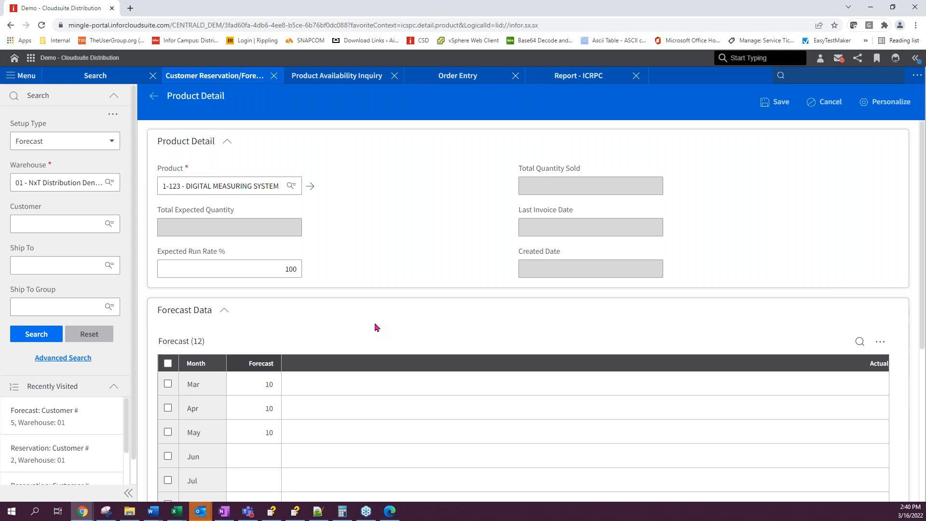
Step: Enter a forecast of 50 for June and July, and leave the forecast without saving the product detail
{"action": "scroll", "coordinate": [377, 328], "scroll_direction": "down", "scroll_amount": 4}
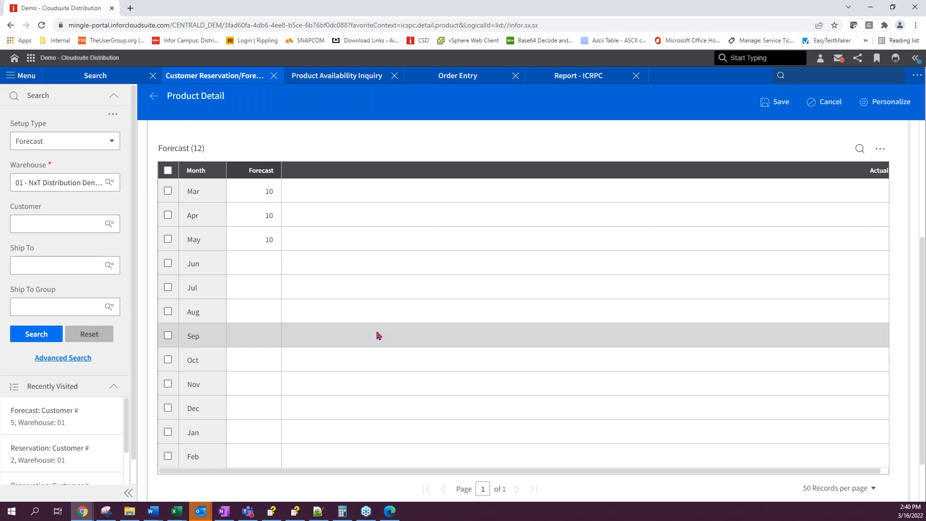
{"action": "left_click", "coordinate": [253, 270]}
{"action": "left_click", "coordinate": [256, 288]}
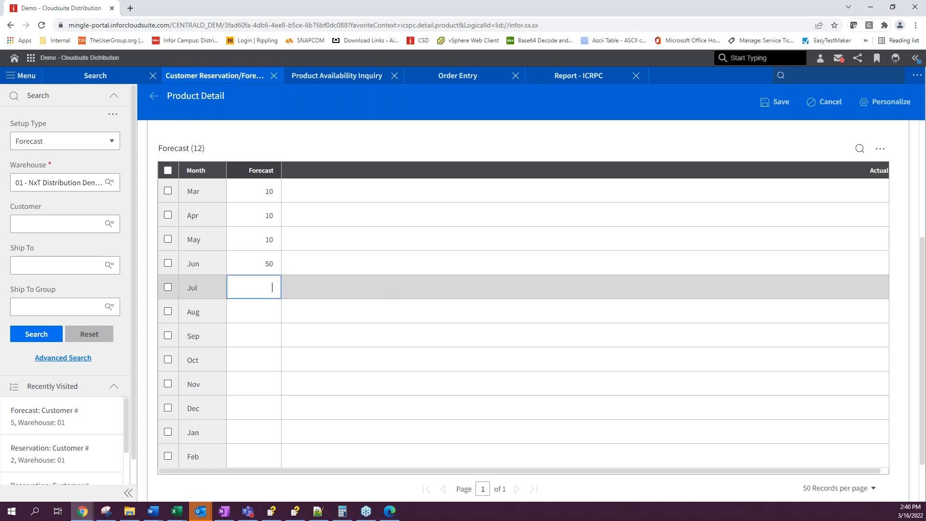
{"action": "type", "text": "50"}
{"action": "key", "text": "Return"}
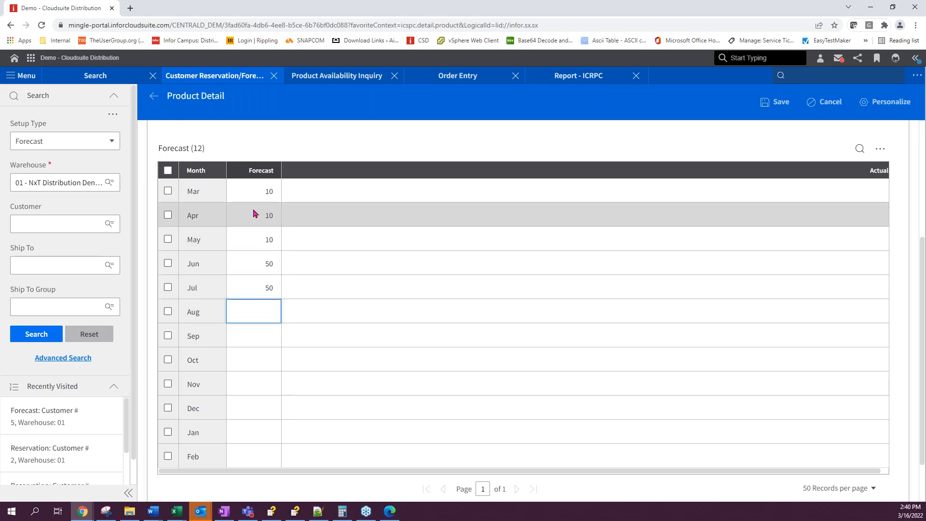
{"action": "scroll", "coordinate": [255, 213], "scroll_direction": "up", "scroll_amount": 4}
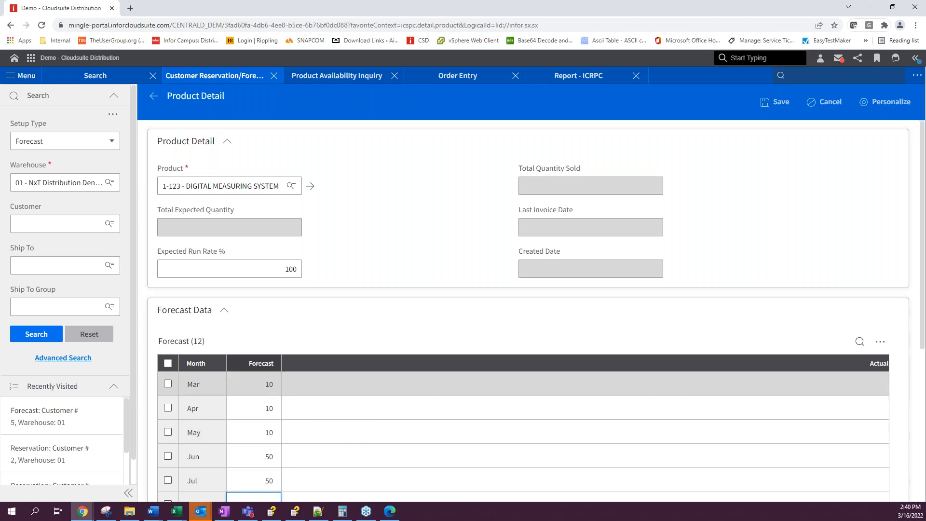
{"action": "left_click", "coordinate": [154, 100]}
{"action": "left_click", "coordinate": [154, 99]}
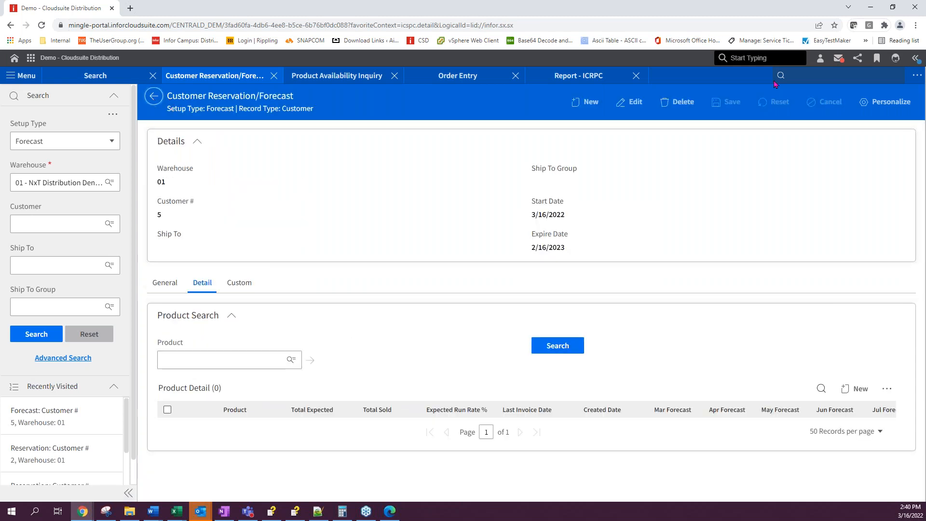
Step: Find and open the IC Customer Forecast Report and start a new one-time report
{"action": "left_click", "coordinate": [803, 77]}
{"action": "type", "text": "customer fore"}
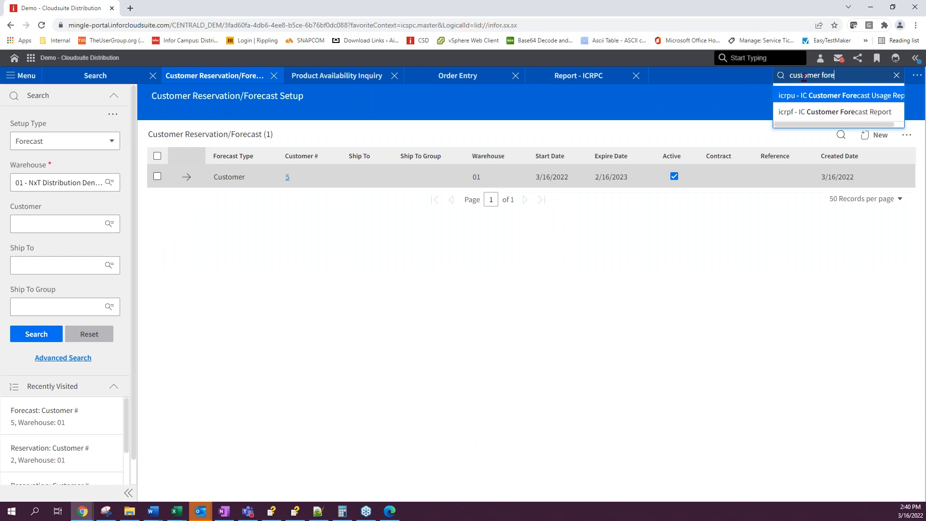
{"action": "left_click", "coordinate": [811, 112]}
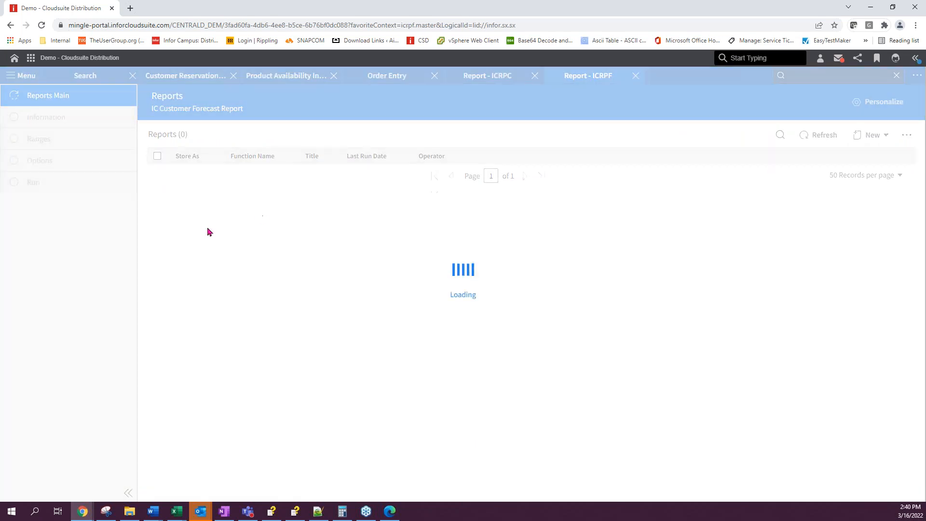
{"action": "left_click", "coordinate": [870, 135]}
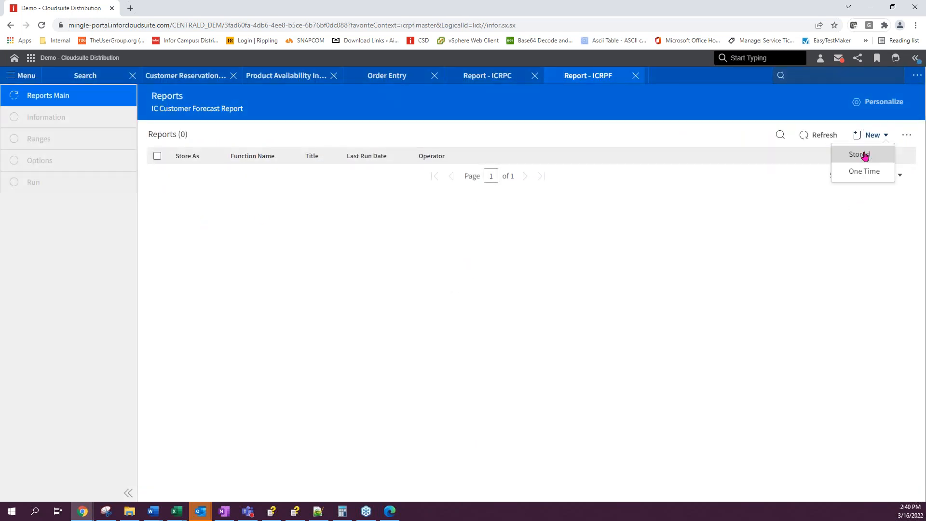
{"action": "left_click", "coordinate": [864, 171]}
Step: Set the report's print type to View and limit its customer range to the forecast's customer
{"action": "left_click", "coordinate": [198, 313]}
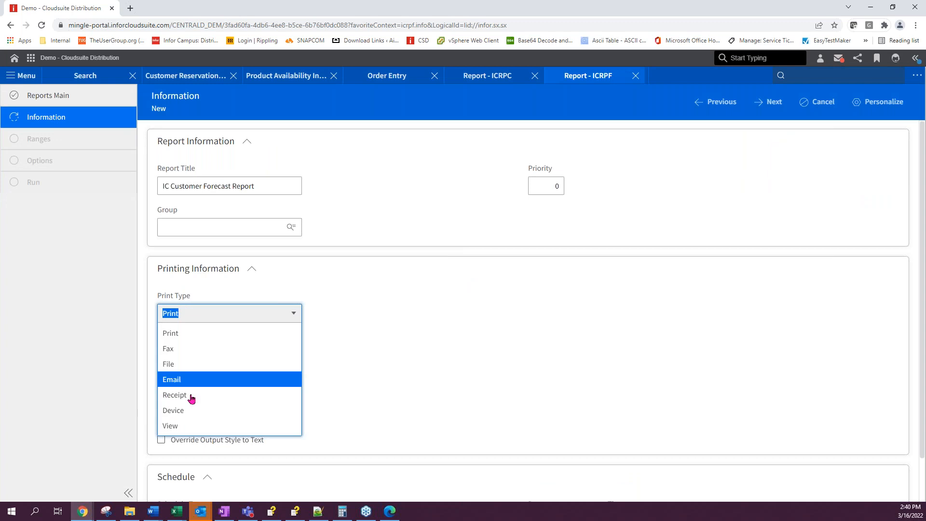
{"action": "left_click", "coordinate": [166, 426]}
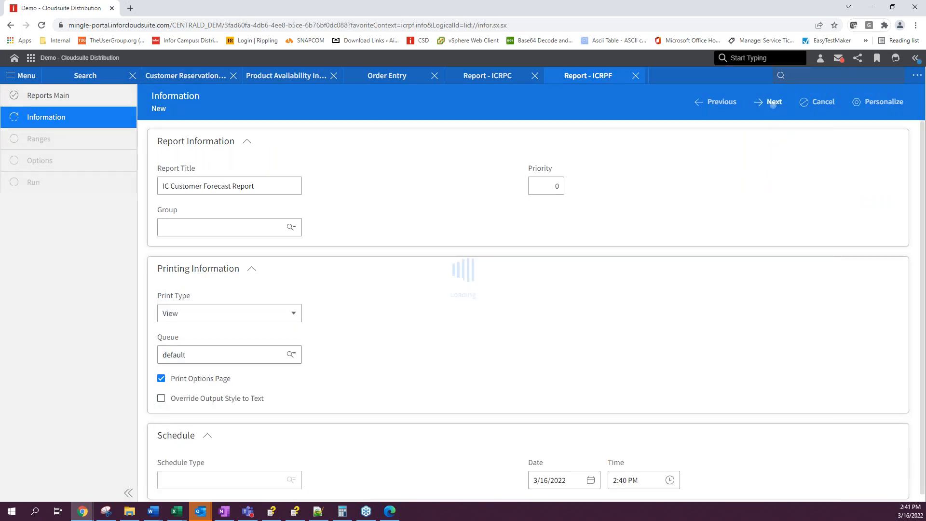
{"action": "left_click", "coordinate": [773, 103]}
{"action": "left_click", "coordinate": [224, 189]}
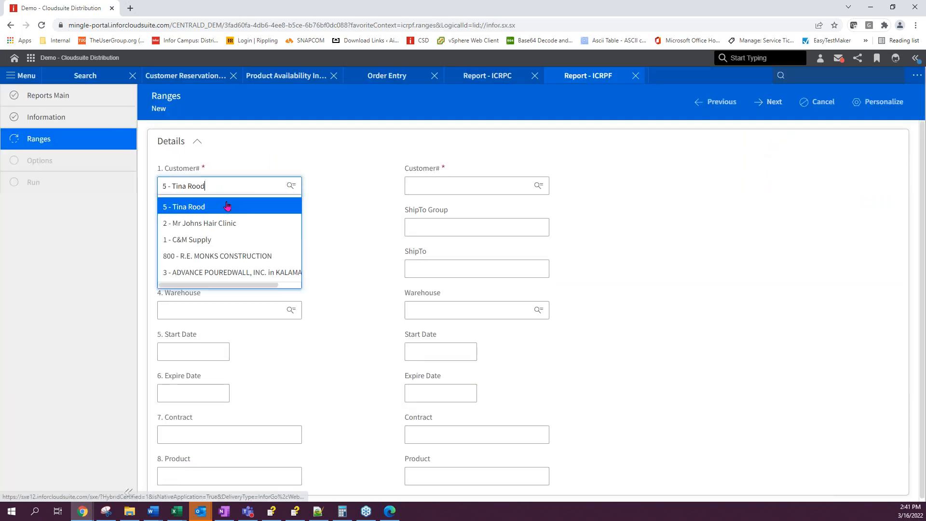
{"action": "left_click", "coordinate": [227, 206]}
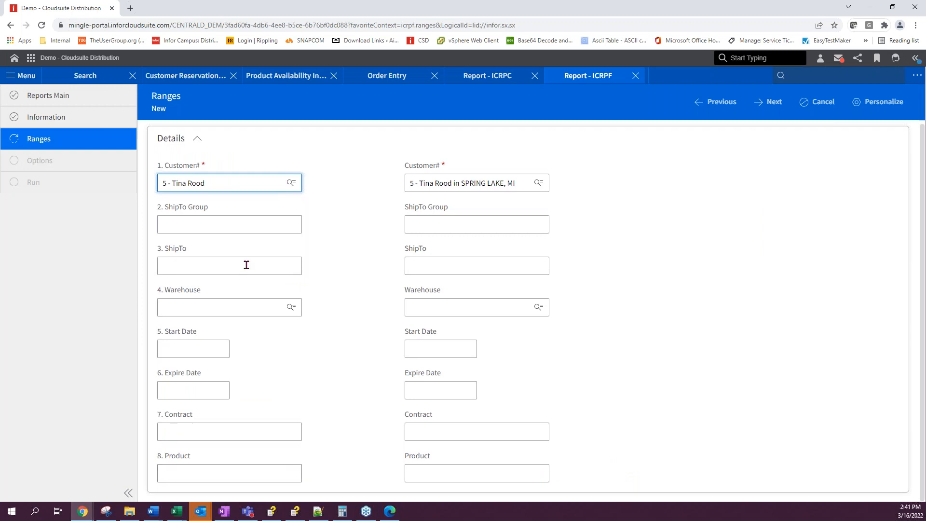
Step: Review the forecast report's options, including Display Product Detail set to Yes, and cancel the report
{"action": "left_click", "coordinate": [772, 103]}
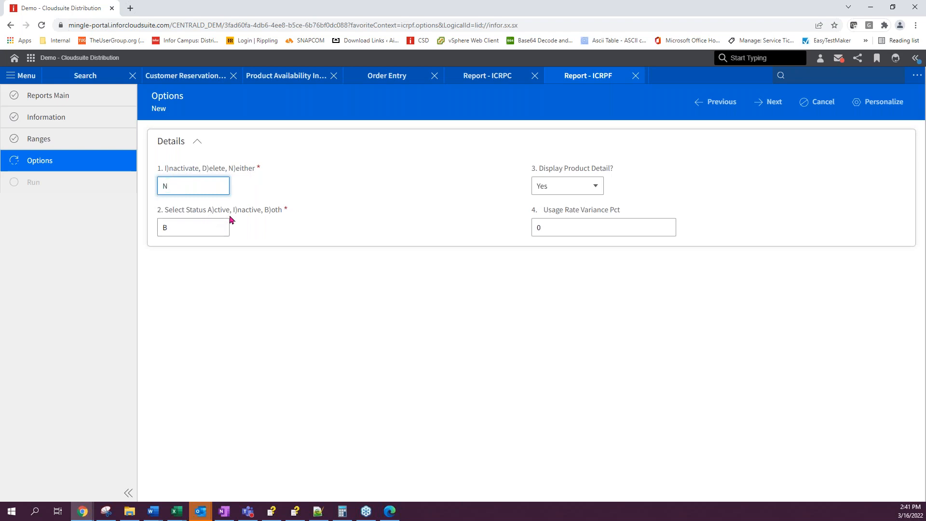
{"action": "left_click", "coordinate": [541, 188]}
{"action": "left_click", "coordinate": [540, 248]}
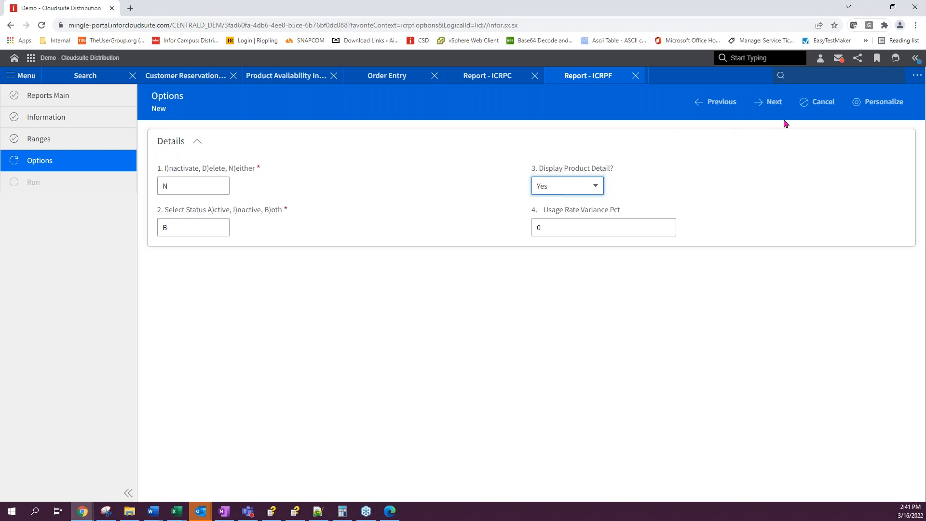
{"action": "left_click", "coordinate": [821, 103]}
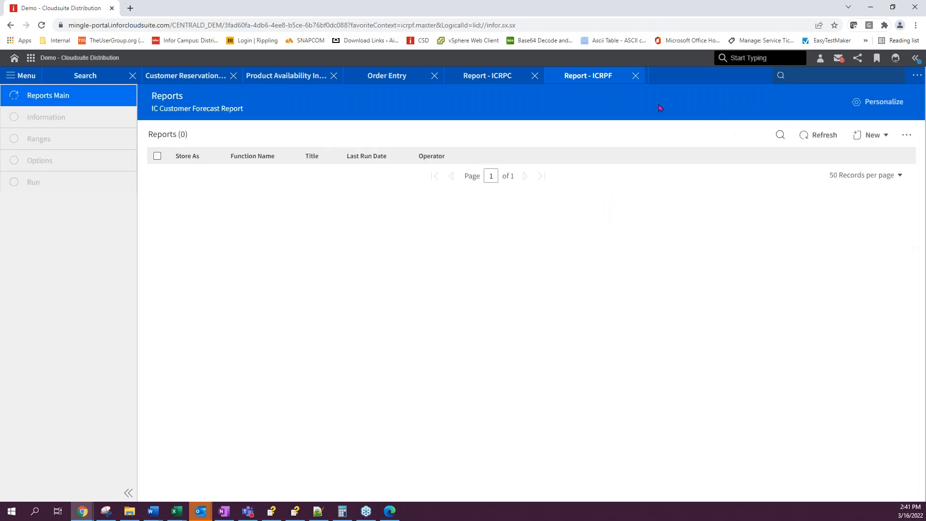
Step: Close both open report pages, then find and open the IC Customer Forecast Usage Report
{"action": "left_click", "coordinate": [636, 75]}
{"action": "left_click", "coordinate": [636, 76]}
{"action": "left_click", "coordinate": [844, 75]}
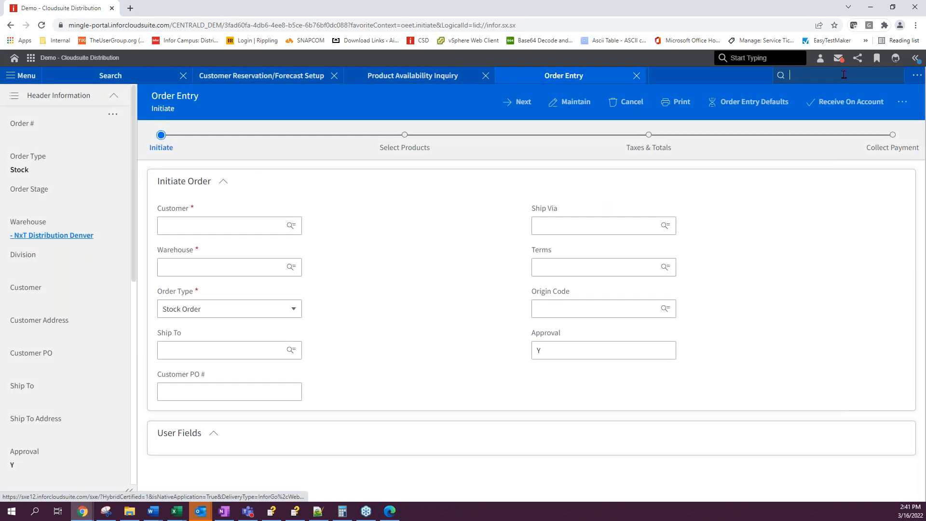
{"action": "type", "text": "customer forec"}
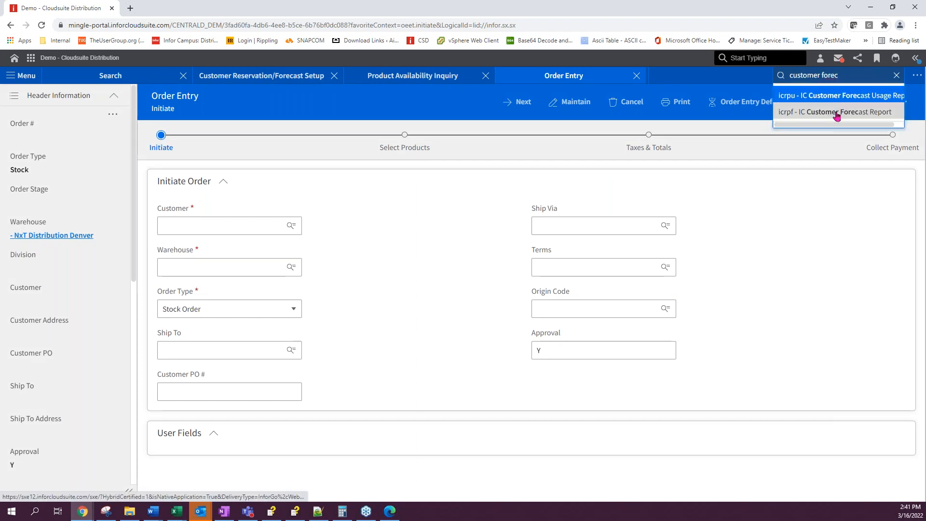
{"action": "left_click", "coordinate": [838, 95]}
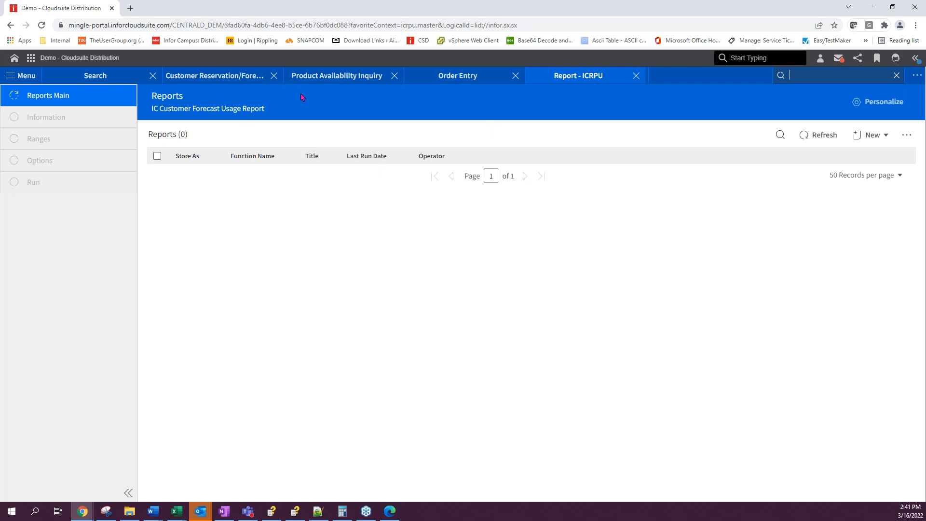
Step: Open the customer forecast in Customer Reservation/Forecast Setup, examine its start and expire dates, and return to the list without saving
{"action": "left_click", "coordinate": [244, 82]}
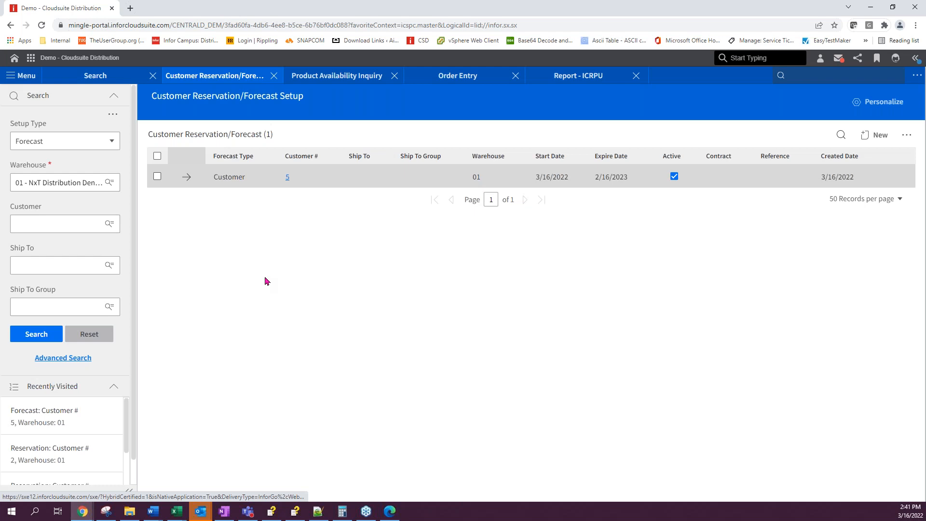
{"action": "left_click", "coordinate": [186, 178]}
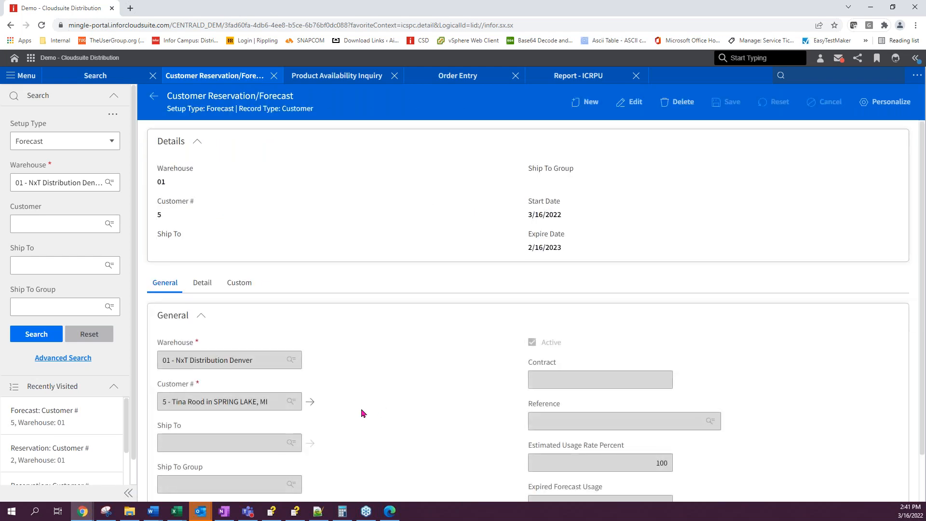
{"action": "left_click", "coordinate": [630, 101]}
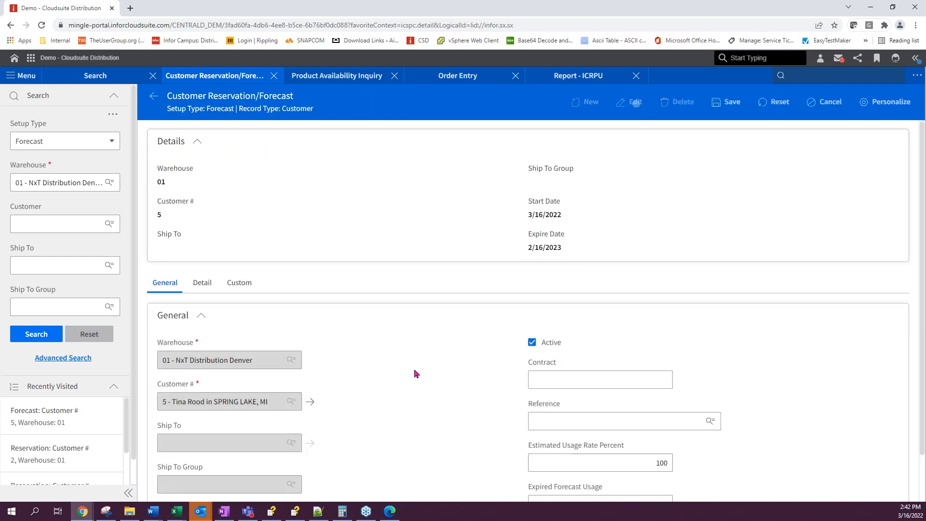
{"action": "scroll", "coordinate": [414, 374], "scroll_direction": "down", "scroll_amount": 1}
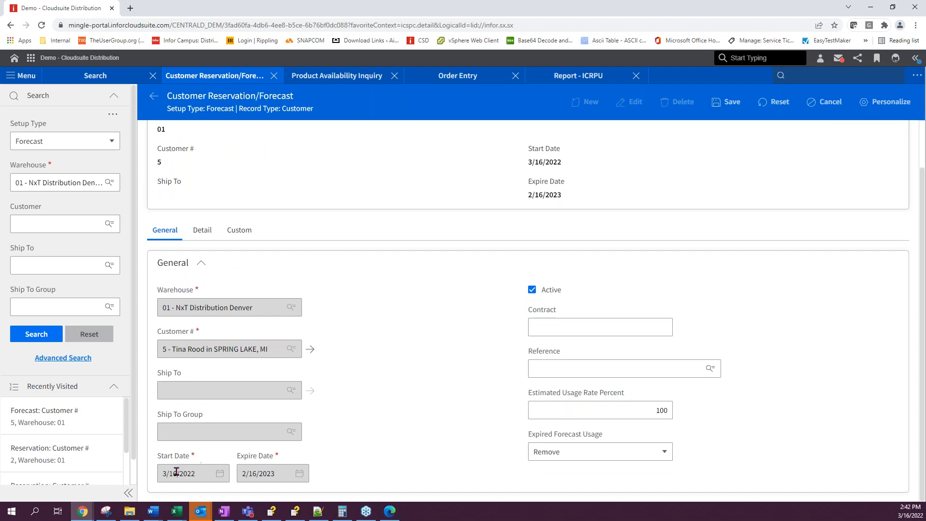
{"action": "left_click", "coordinate": [281, 433]}
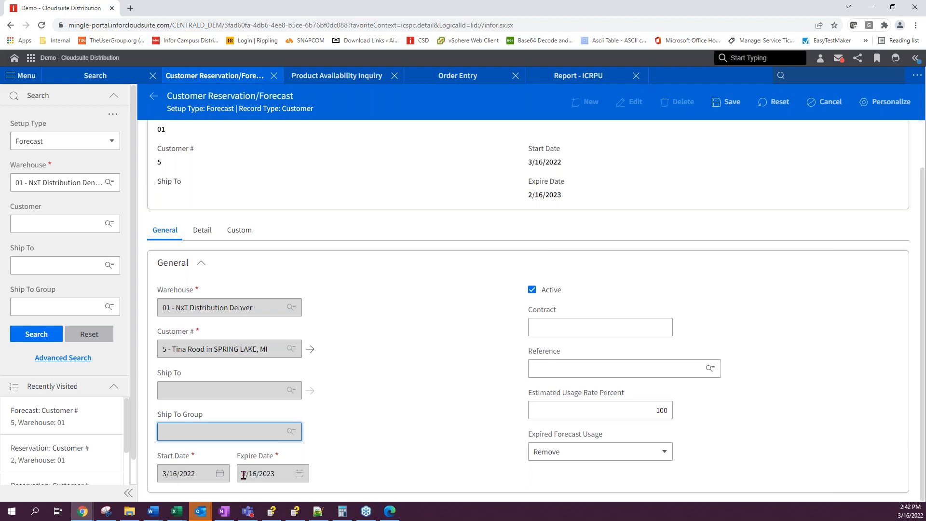
{"action": "scroll", "coordinate": [409, 431], "scroll_direction": "up", "scroll_amount": 2}
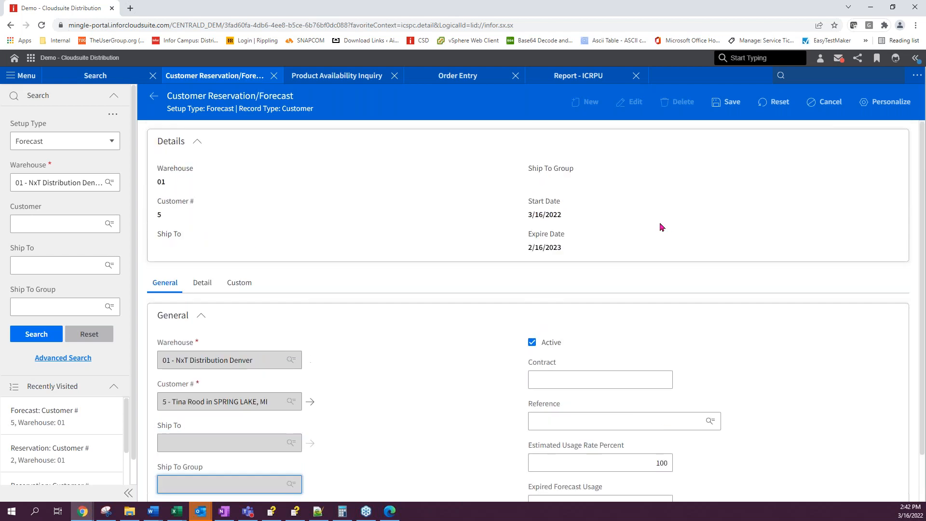
{"action": "left_click", "coordinate": [152, 98]}
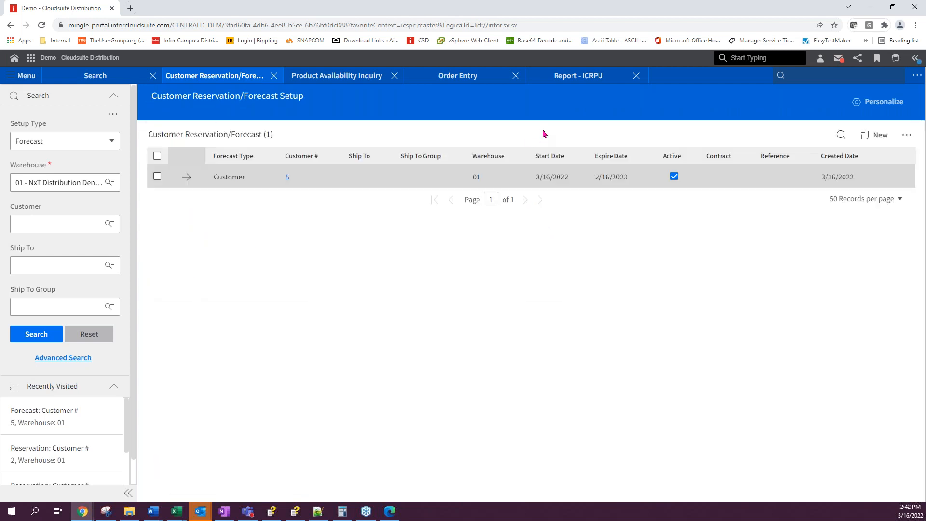
Step: Start a new one-time IC Customer Forecast Usage Report with its print type set to View
{"action": "left_click", "coordinate": [571, 78]}
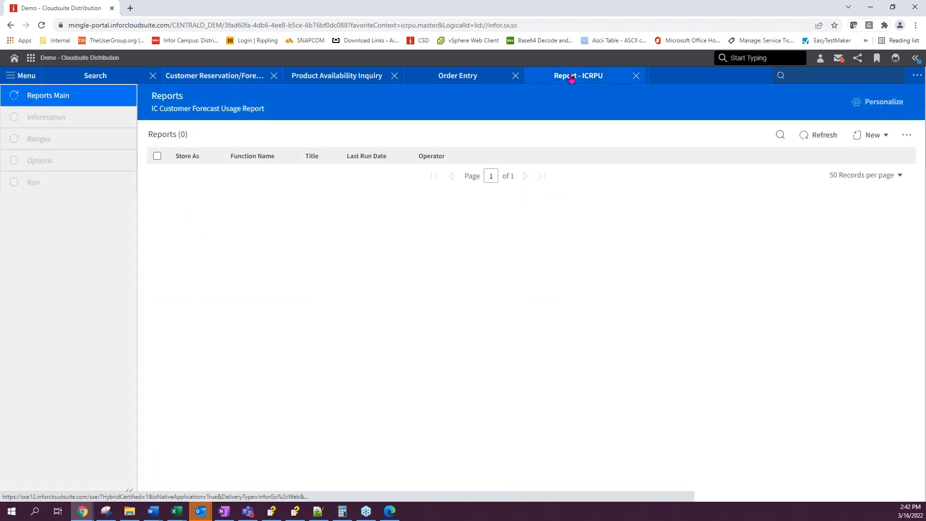
{"action": "left_click", "coordinate": [871, 135]}
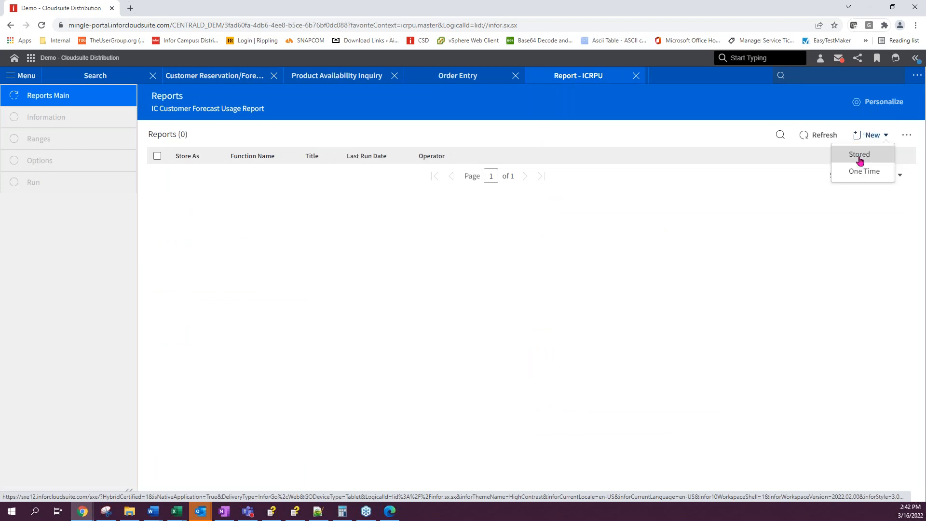
{"action": "left_click", "coordinate": [861, 175]}
{"action": "left_click", "coordinate": [202, 319]}
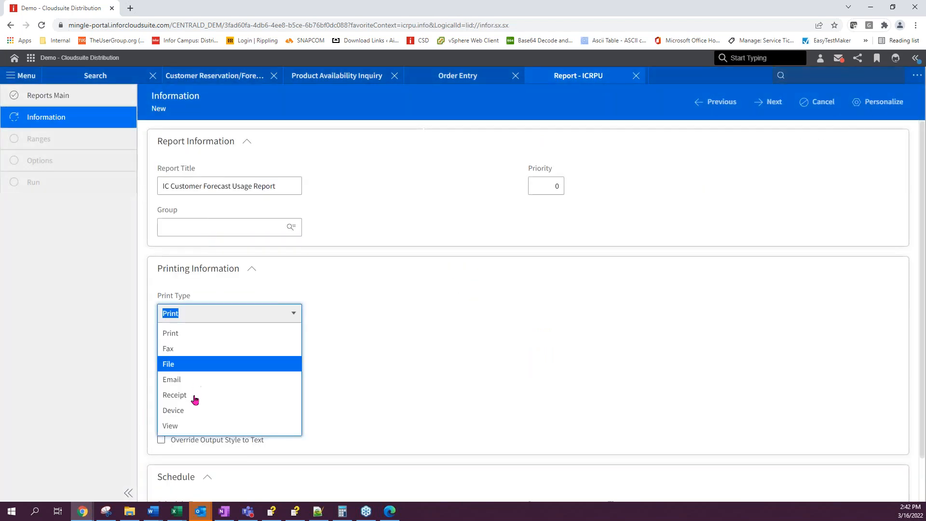
{"action": "left_click", "coordinate": [190, 428]}
Step: Set the usage report's starting customer to the forecast's customer, review its ranges and options, and cancel the report
{"action": "left_click", "coordinate": [778, 101]}
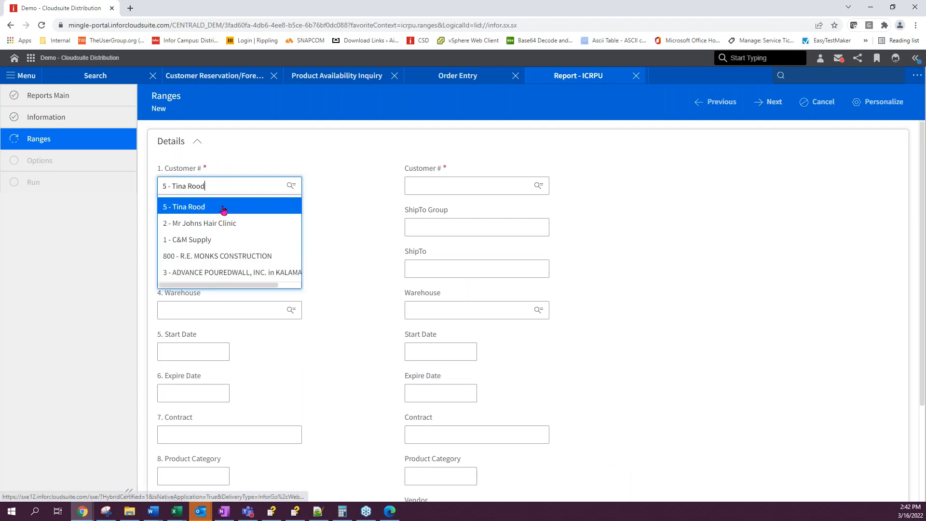
{"action": "left_click", "coordinate": [222, 208]}
{"action": "scroll", "coordinate": [829, 193], "scroll_direction": "down", "scroll_amount": 3}
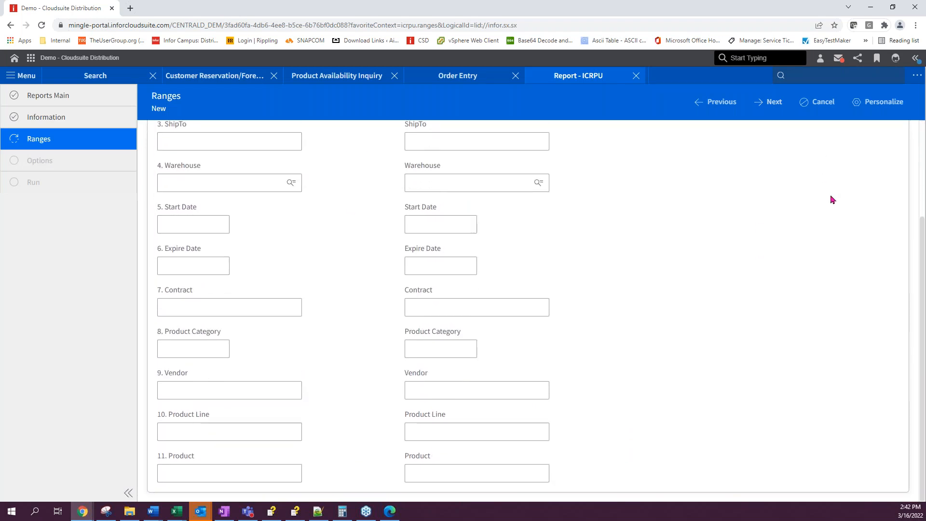
{"action": "scroll", "coordinate": [827, 188], "scroll_direction": "up", "scroll_amount": 3}
{"action": "left_click", "coordinate": [770, 101]}
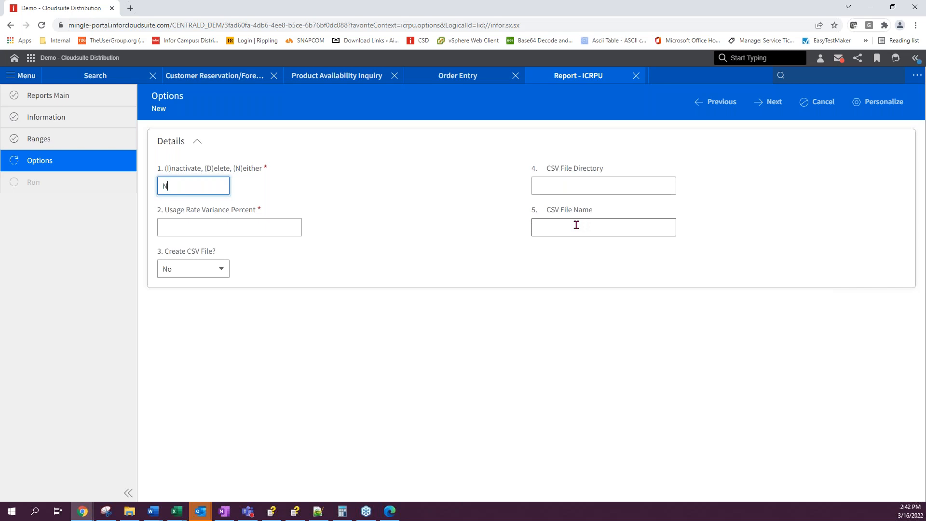
{"action": "left_click", "coordinate": [830, 110]}
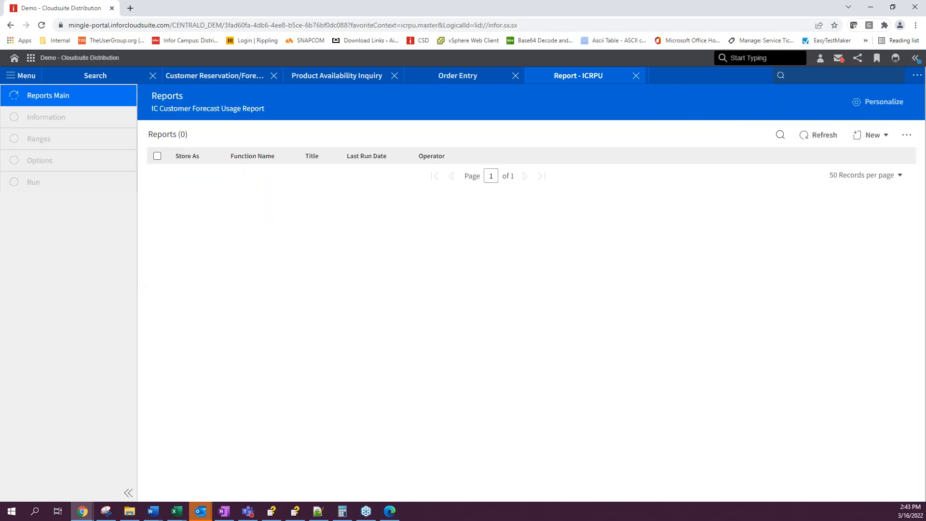
Step: Close the forecast usage report, Order Entry and Product Availability Inquiry pages
{"action": "left_click", "coordinate": [636, 75]}
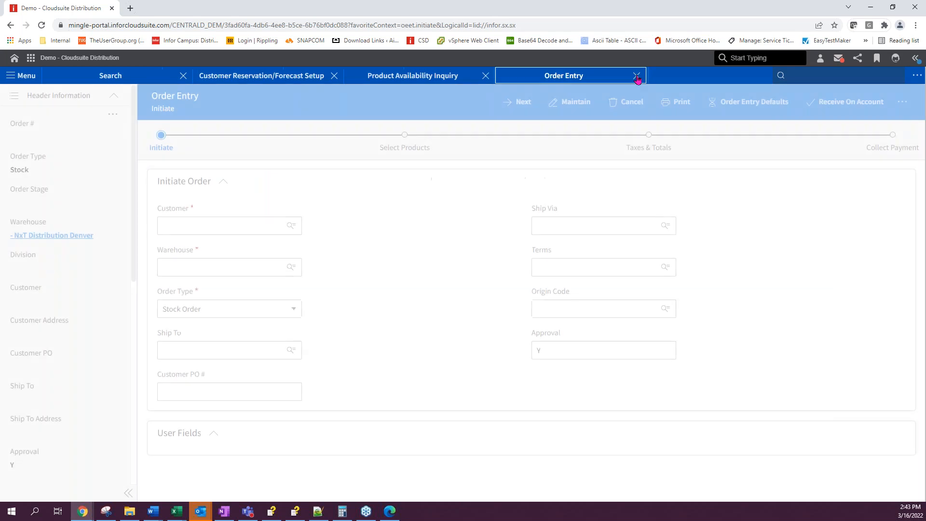
{"action": "left_click", "coordinate": [637, 76]}
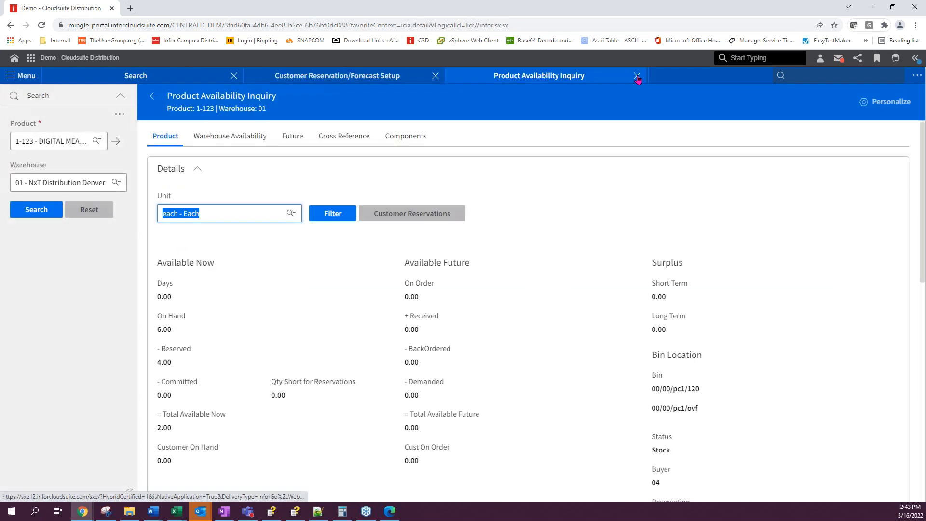
{"action": "left_click", "coordinate": [637, 76]}
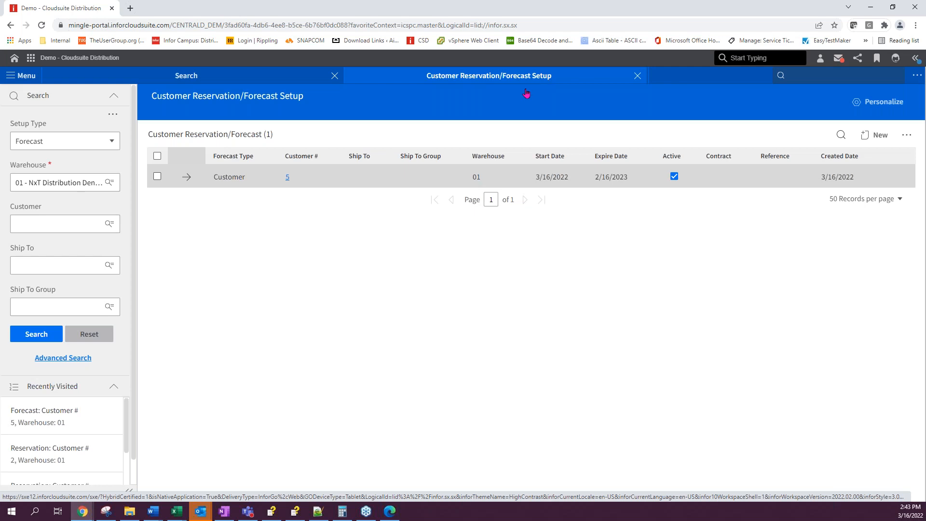
Step: Open the customer forecast for warehouse 01, review its general settings, and return to the list
{"action": "left_click", "coordinate": [188, 178]}
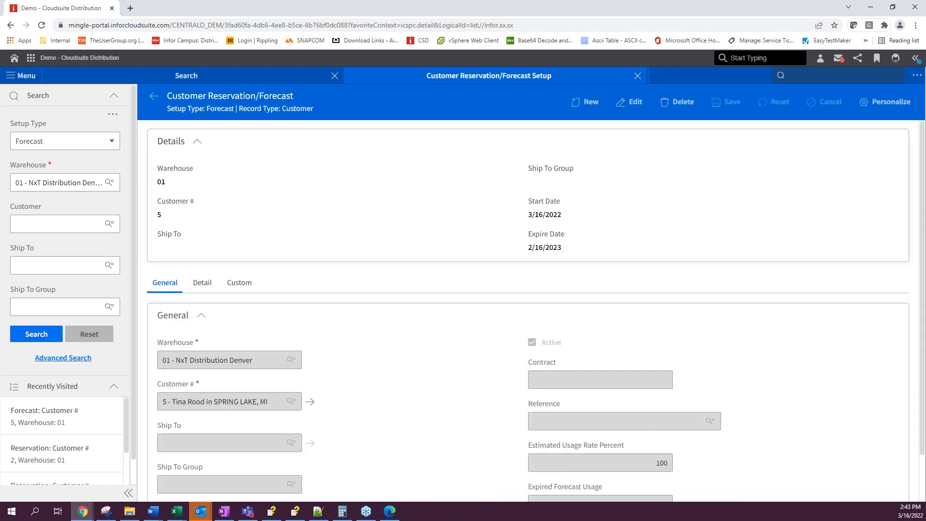
{"action": "scroll", "coordinate": [385, 294], "scroll_direction": "down", "scroll_amount": 1}
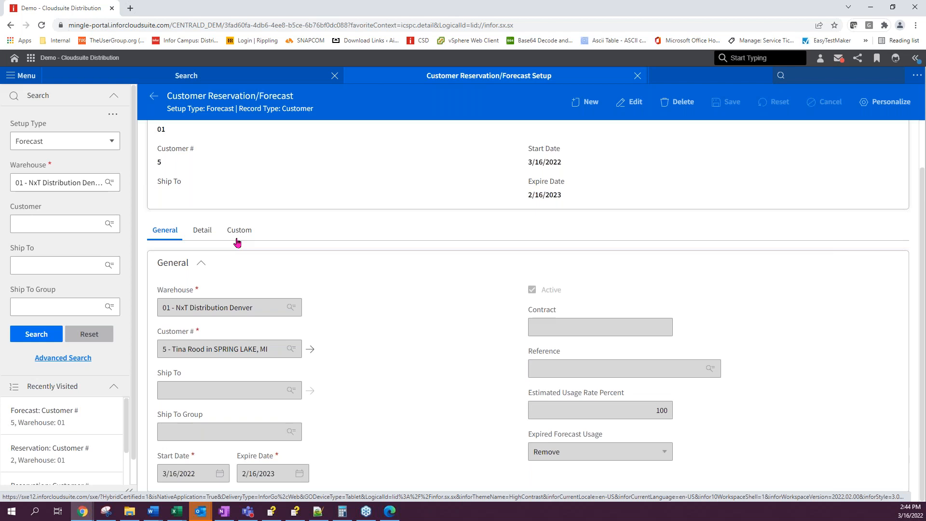
{"action": "scroll", "coordinate": [396, 269], "scroll_direction": "up", "scroll_amount": 1}
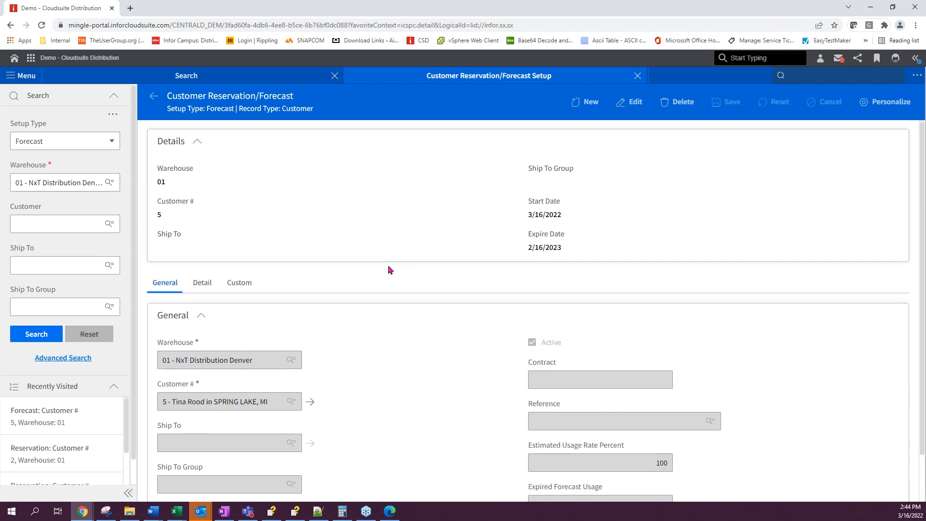
{"action": "left_click", "coordinate": [152, 97]}
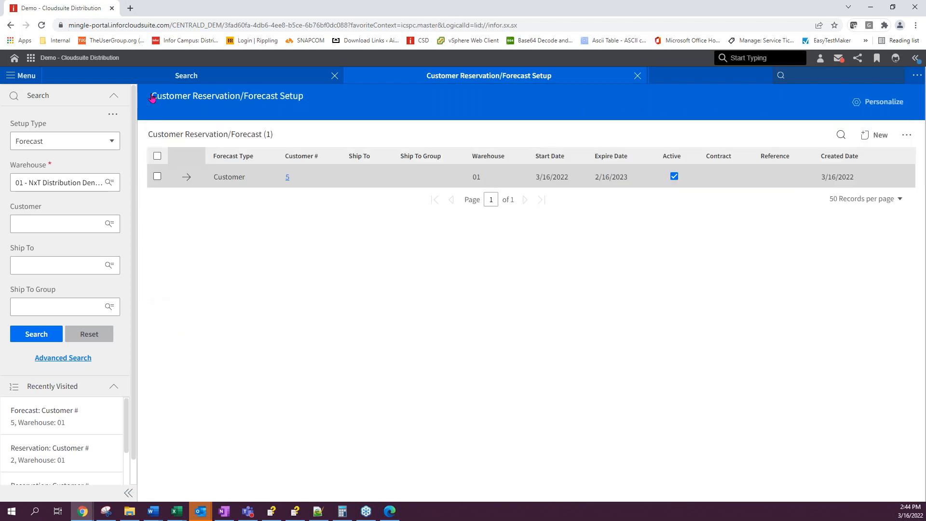
Step: Search warehouse 01 for Reservation setups and open the one starting 3/16/2022 to examine its fill priority
{"action": "left_click", "coordinate": [99, 140]}
{"action": "left_click", "coordinate": [53, 160]}
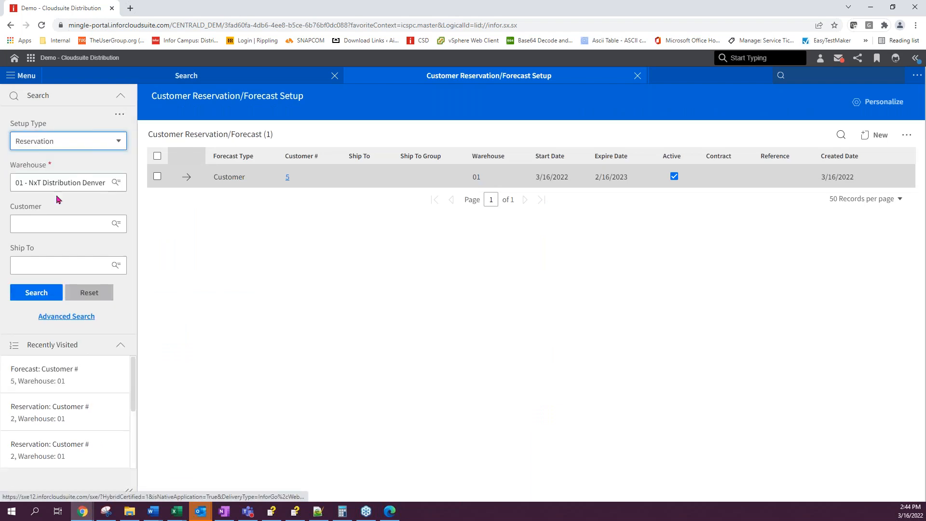
{"action": "left_click", "coordinate": [36, 292]}
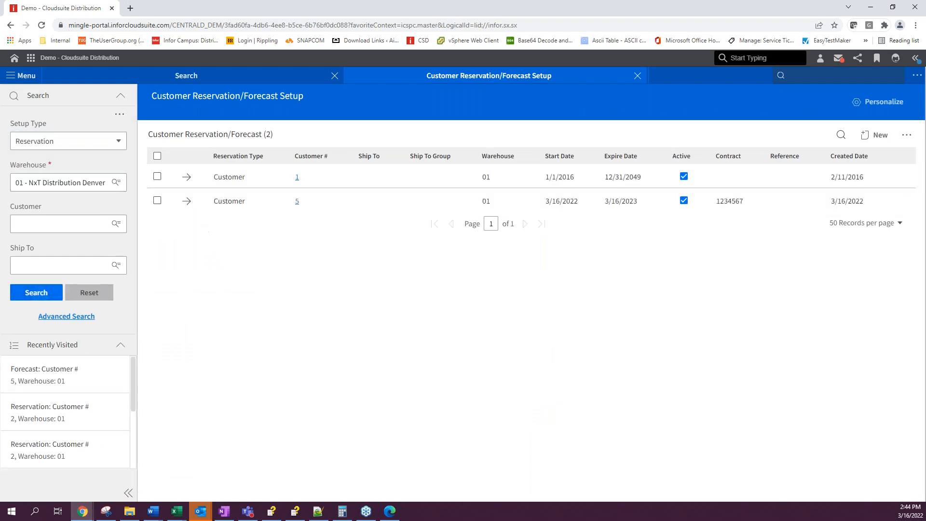
{"action": "left_click", "coordinate": [187, 201]}
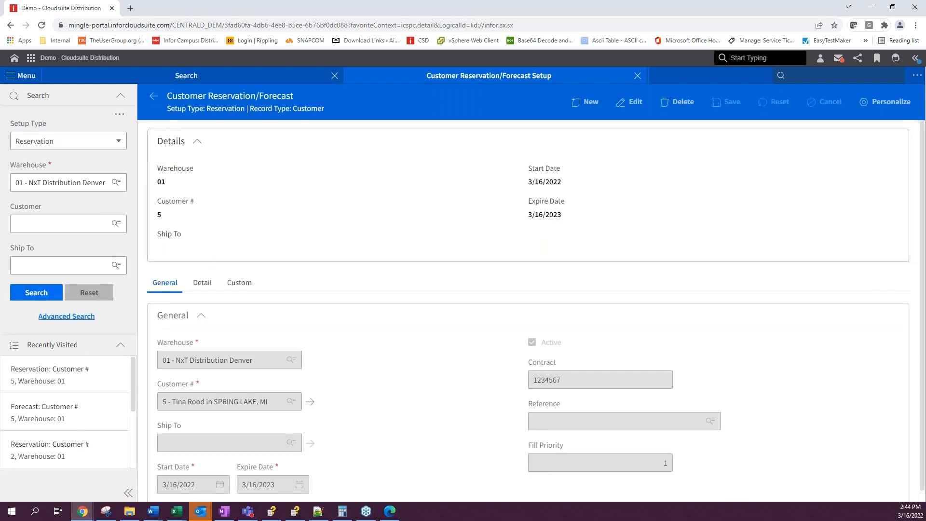
{"action": "scroll", "coordinate": [604, 434], "scroll_direction": "down", "scroll_amount": 1}
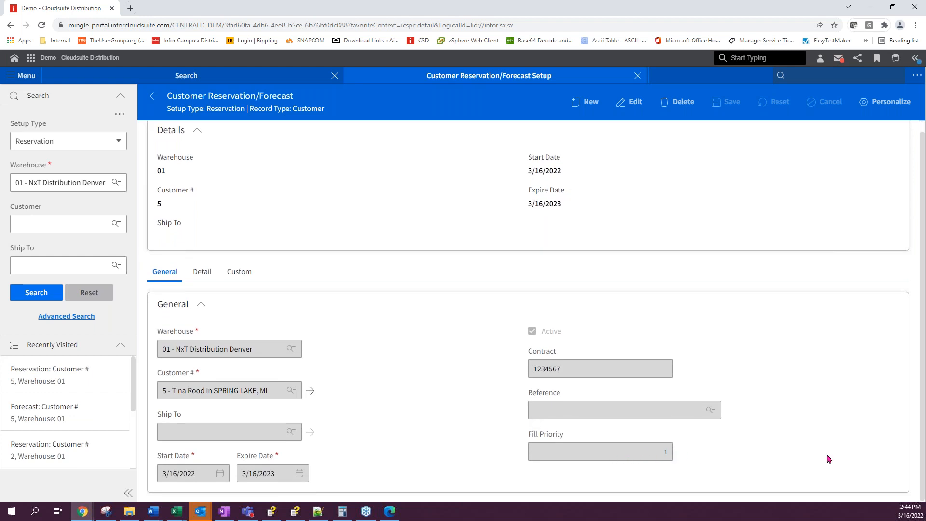
{"action": "left_click", "coordinate": [667, 453]}
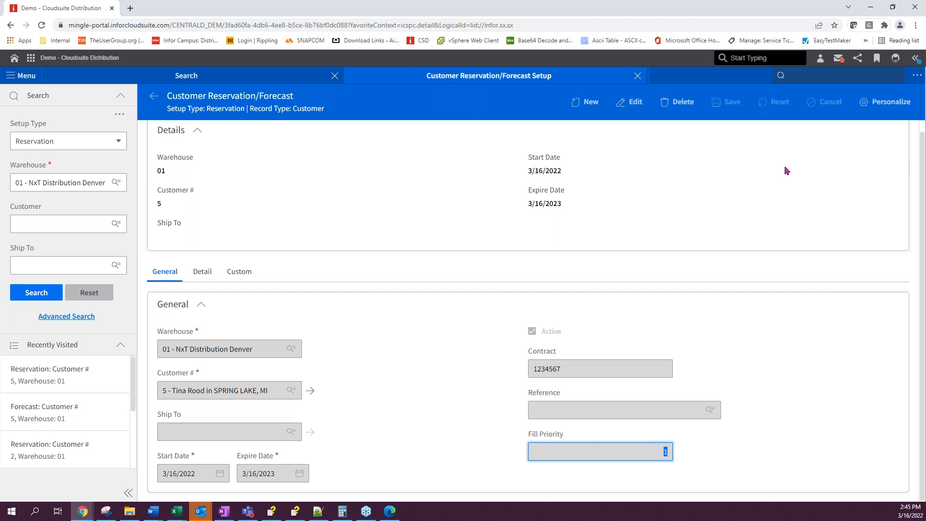
Step: Find and open Authorization Security Admin, and list the authorization points for the operator
{"action": "left_click", "coordinate": [822, 74]}
{"action": "type", "text": "autho"}
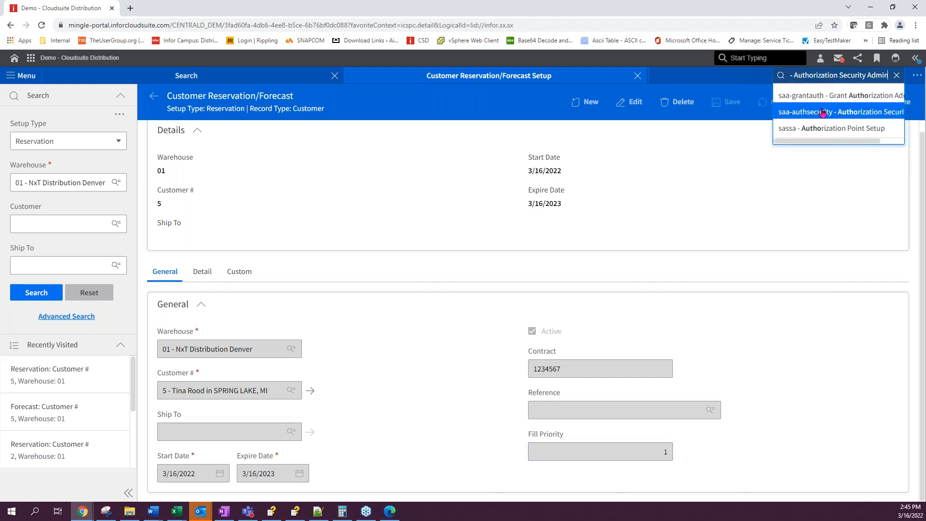
{"action": "left_click", "coordinate": [825, 112]}
{"action": "left_click", "coordinate": [33, 145]}
{"action": "left_click", "coordinate": [36, 162]}
{"action": "left_click", "coordinate": [37, 172]}
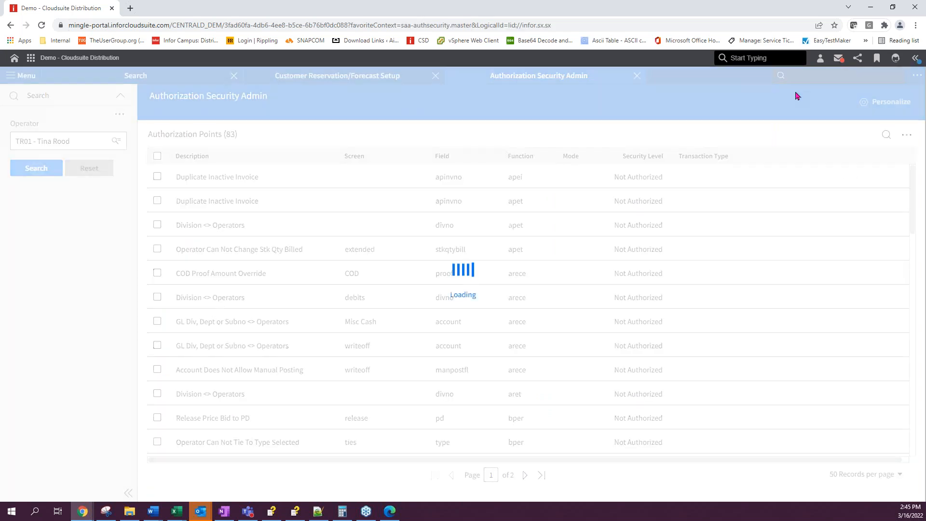
Step: Filter the operator's authorization points by "reserv"
{"action": "left_click", "coordinate": [886, 136]}
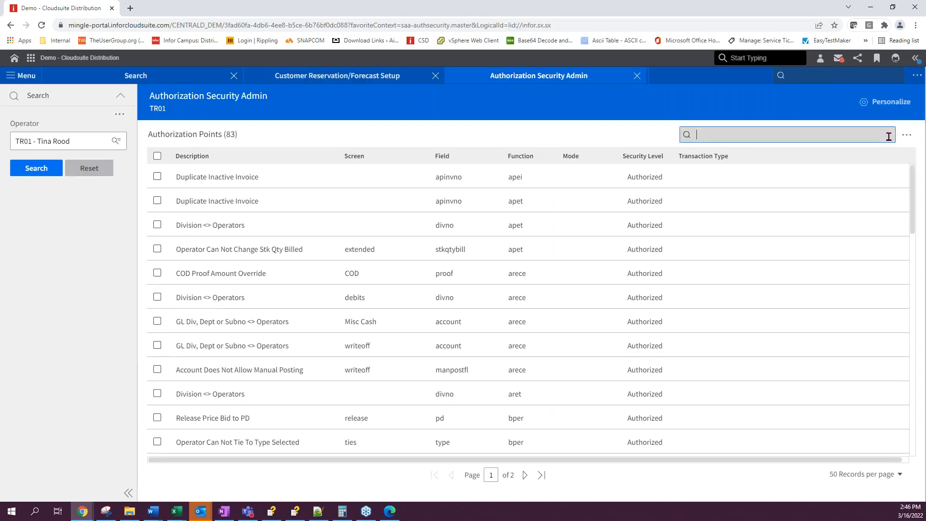
{"action": "type", "text": "reserv"}
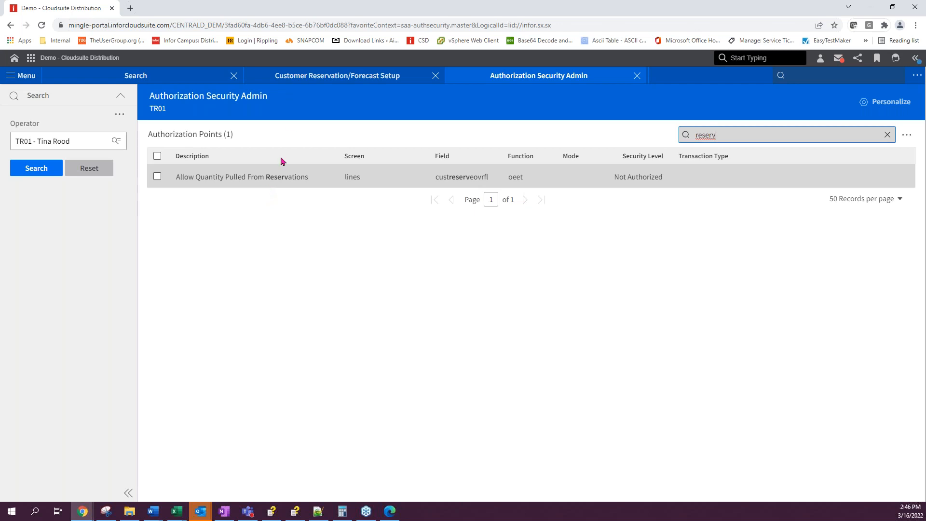
Step: Set the reserved quantity of product 1-123 to 0 in the open customer reservation's product detail and save
{"action": "left_click", "coordinate": [308, 79]}
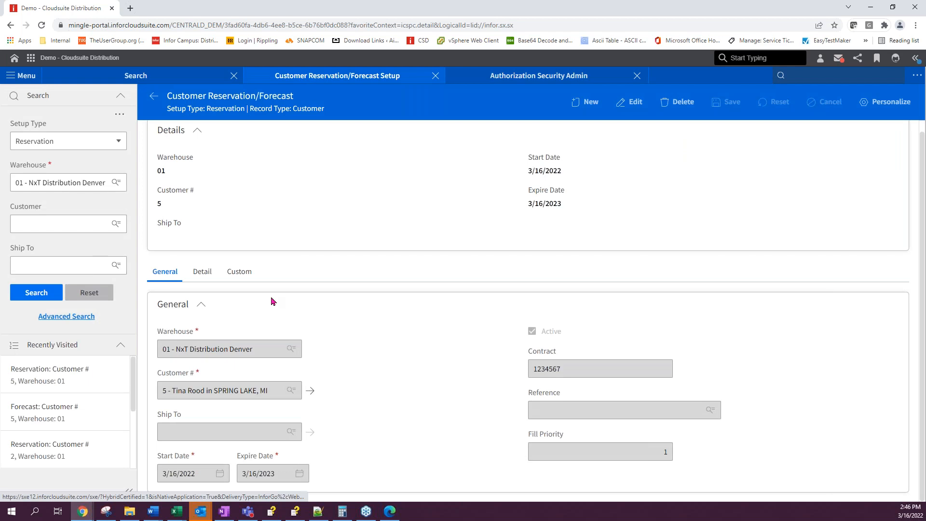
{"action": "left_click", "coordinate": [201, 272]}
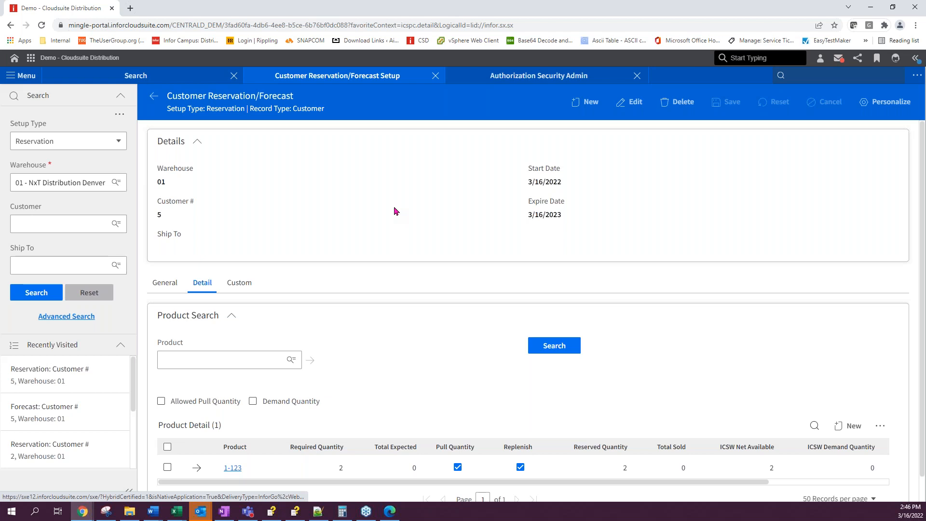
{"action": "left_click", "coordinate": [196, 469]}
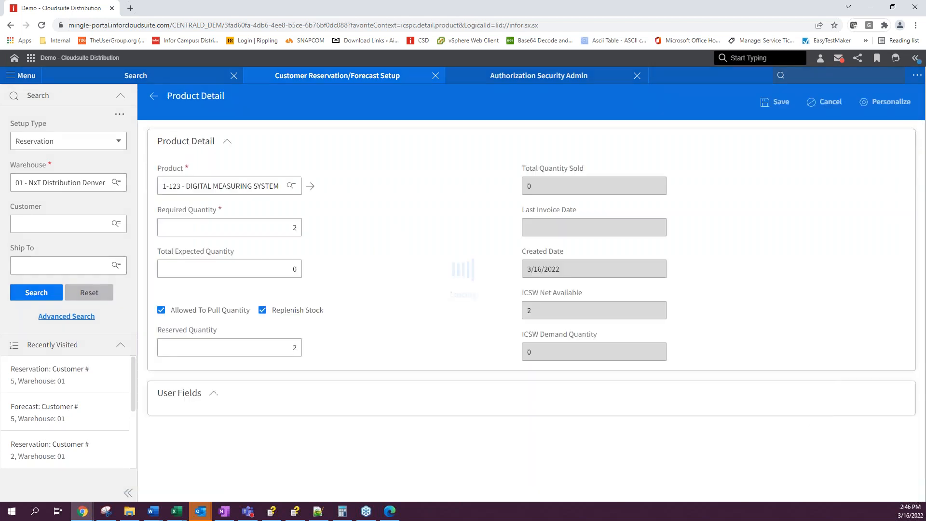
{"action": "double_click", "coordinate": [297, 347]}
{"action": "type", "text": "0"}
{"action": "left_click", "coordinate": [779, 104]}
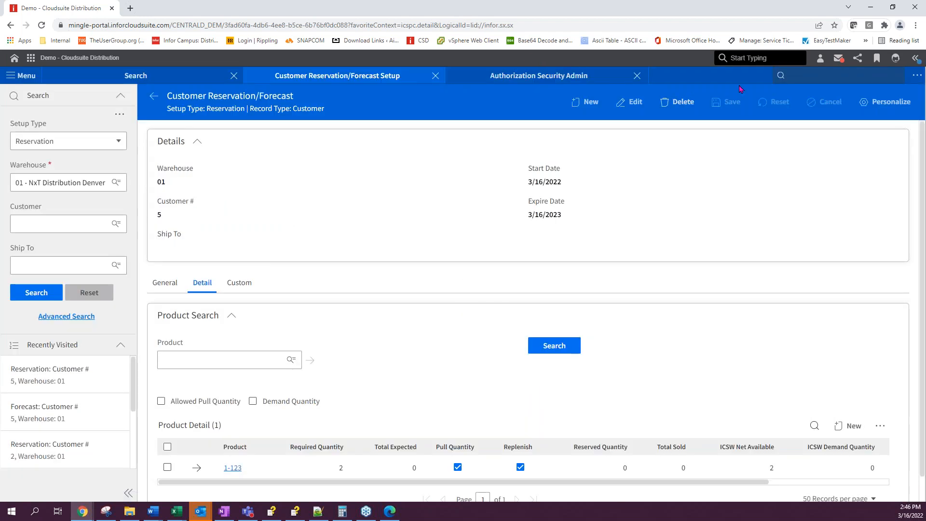
Step: Find and open Product Availability Inquiry (icia) and look up product 1-123 in warehouse 01
{"action": "left_click", "coordinate": [799, 74]}
{"action": "type", "text": "icia"}
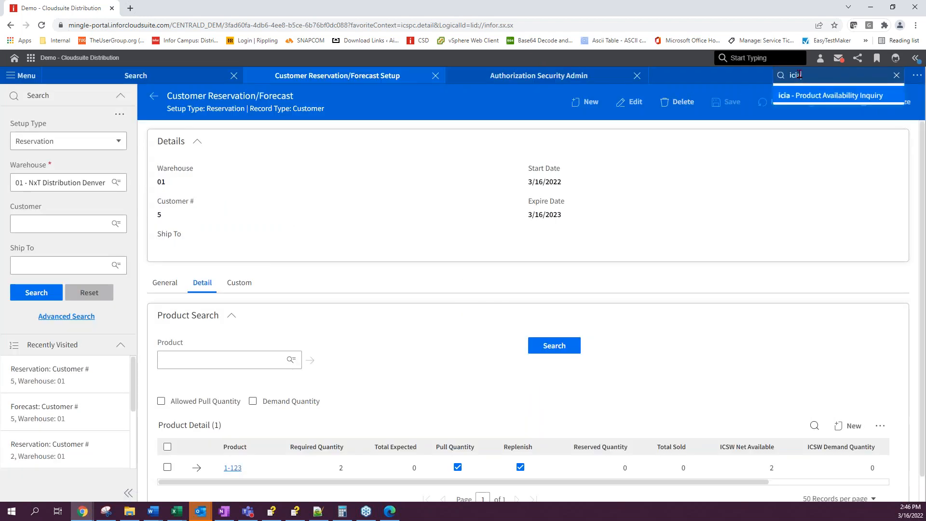
{"action": "key", "text": "Return"}
{"action": "left_click", "coordinate": [25, 142]}
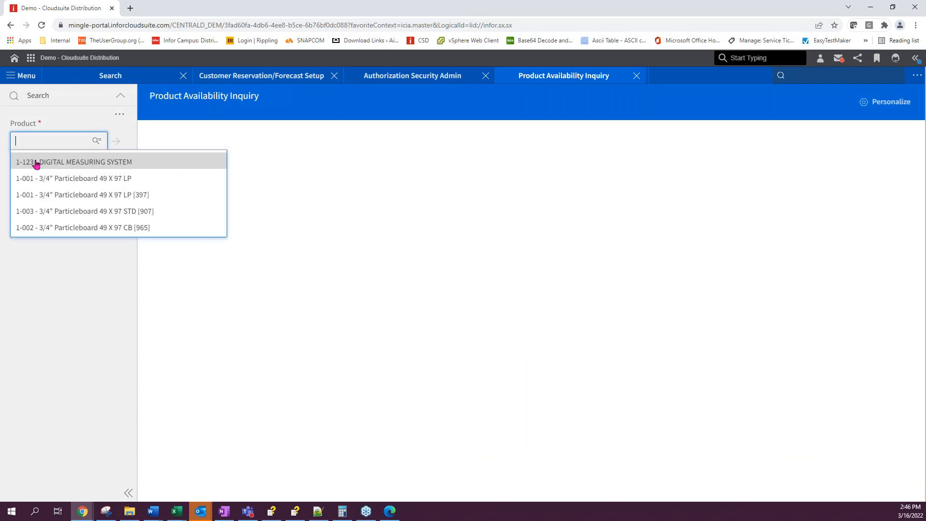
{"action": "left_click", "coordinate": [36, 163]}
{"action": "left_click", "coordinate": [39, 186]}
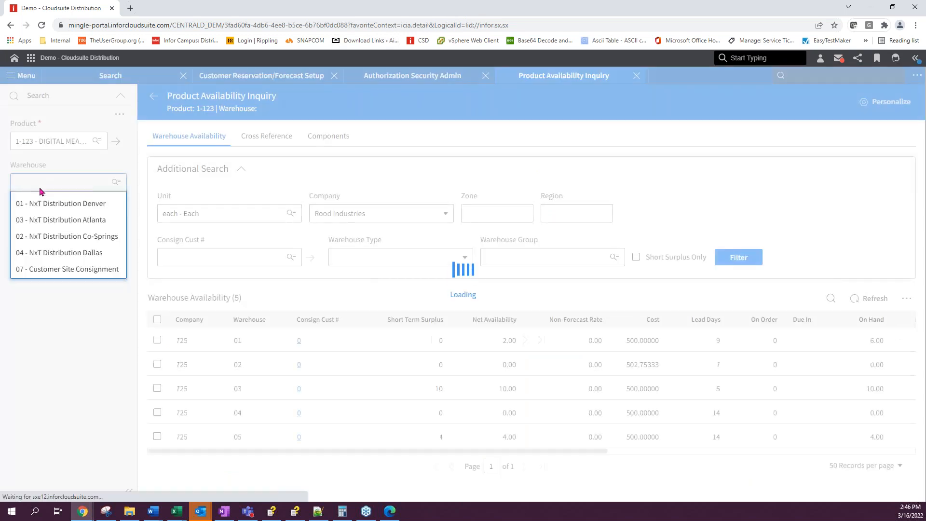
{"action": "left_click", "coordinate": [39, 187]}
{"action": "left_click", "coordinate": [41, 195]}
{"action": "left_click", "coordinate": [37, 209]}
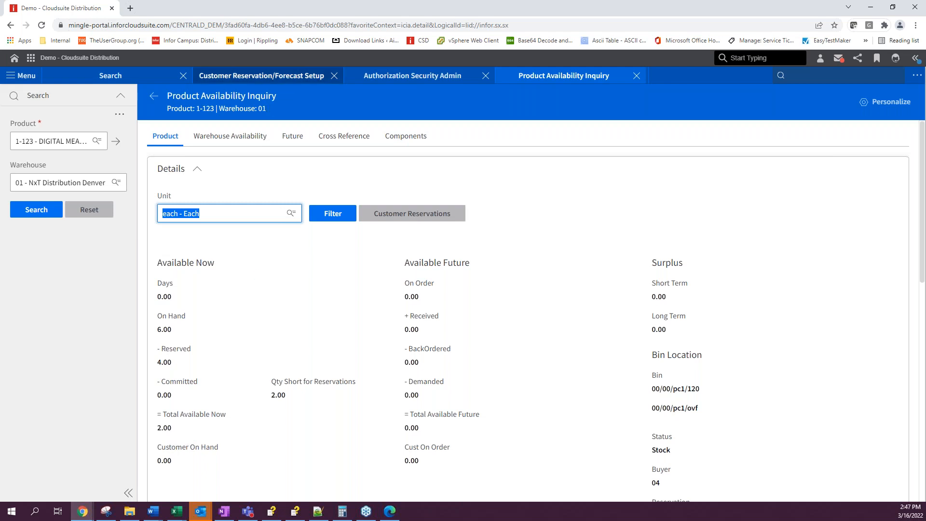
Step: Set the reserved quantity of product 1-123 in the customer reservation to 2 and save the product detail
{"action": "left_click", "coordinate": [271, 75]}
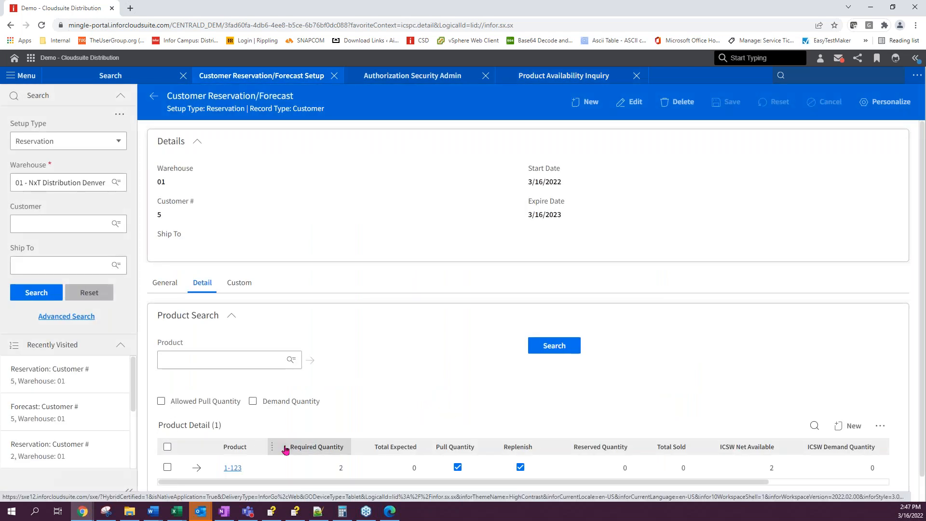
{"action": "left_click", "coordinate": [197, 468]}
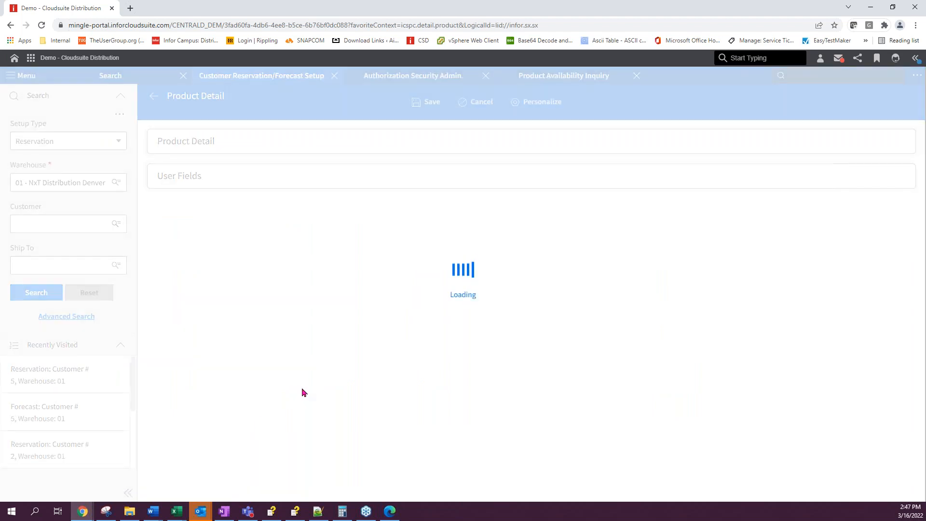
{"action": "type", "text": "2"}
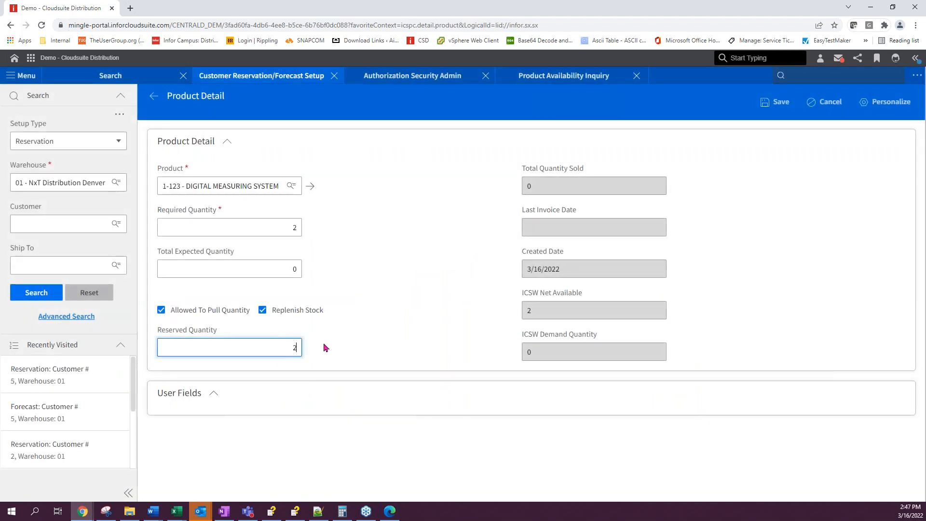
{"action": "left_click", "coordinate": [354, 314]}
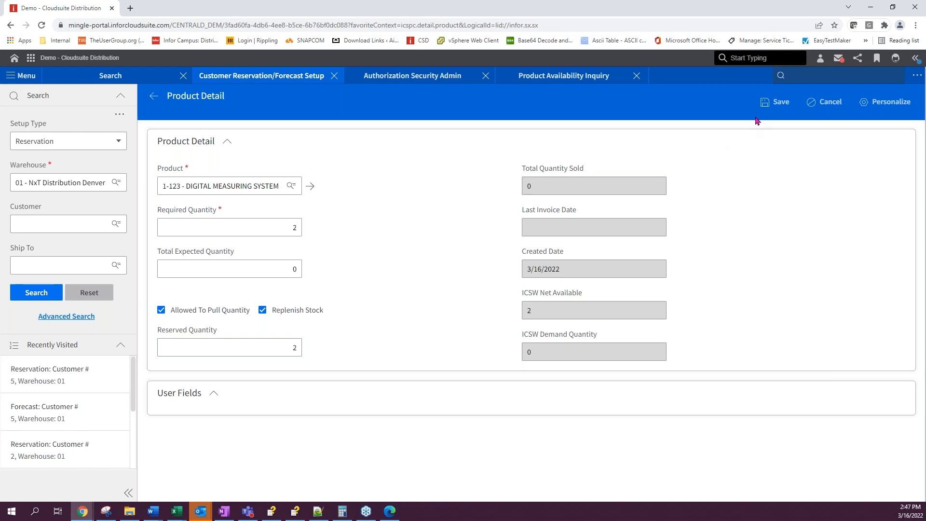
{"action": "left_click", "coordinate": [769, 109]}
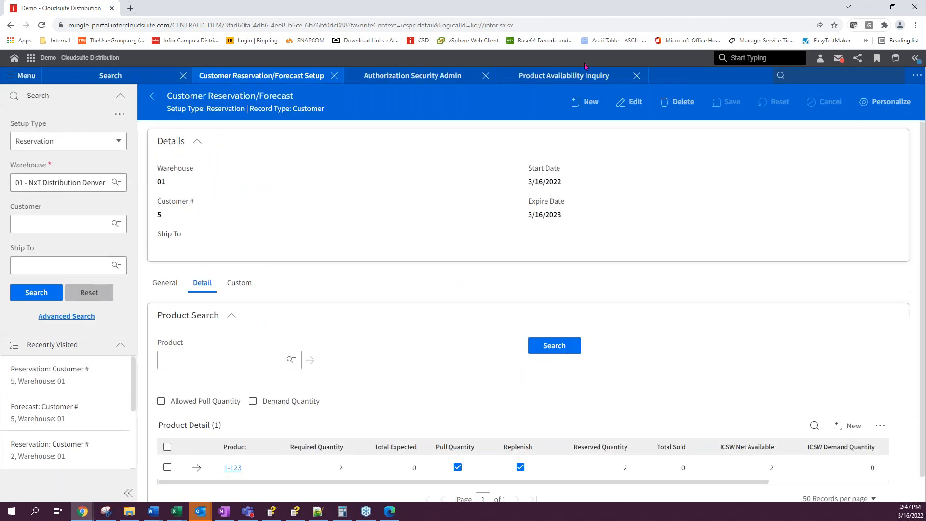
Step: Rerun the availability inquiry for product 1-123 in warehouse 01
{"action": "left_click", "coordinate": [574, 78]}
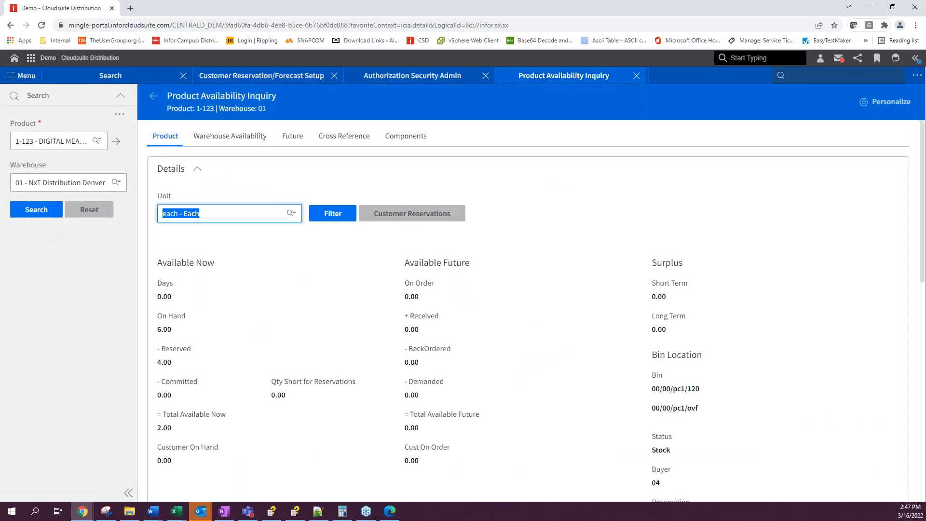
{"action": "left_click", "coordinate": [36, 211]}
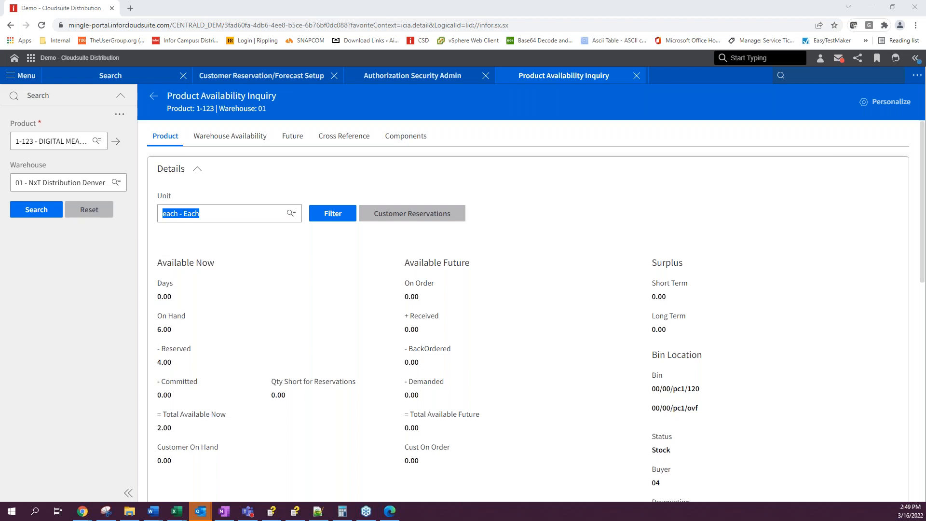
{"action": "key", "text": "alt+Tab"}
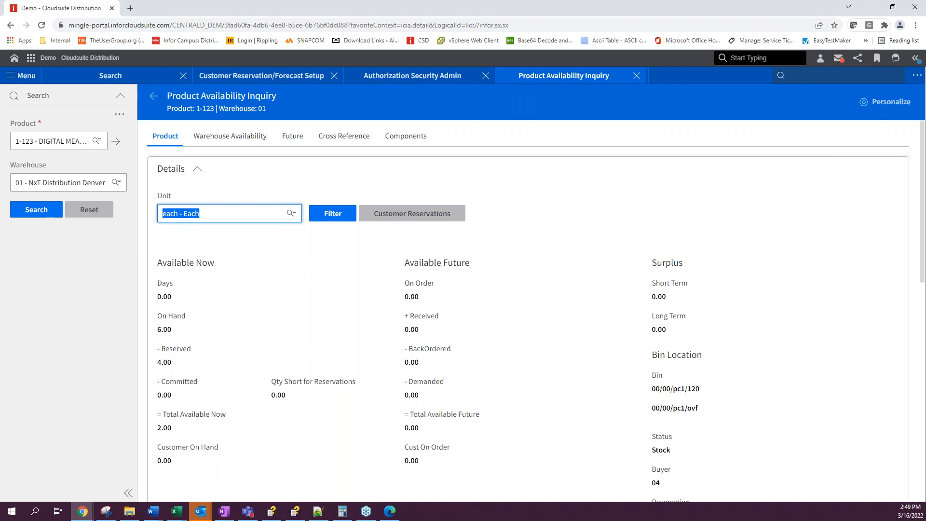
{"action": "key", "text": "alt+Tab"}
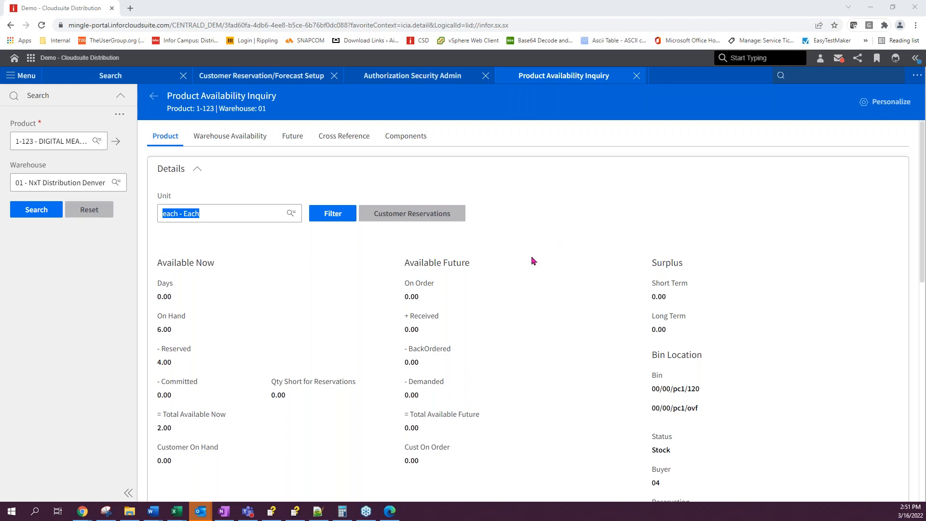
Step: Open Warehouse Transfer Entry (wtet) and initiate a Warehouse Transfer from warehouse 01 Denver to warehouse 02 Co-Springs
{"action": "left_click", "coordinate": [805, 75]}
{"action": "type", "text": "wtet"}
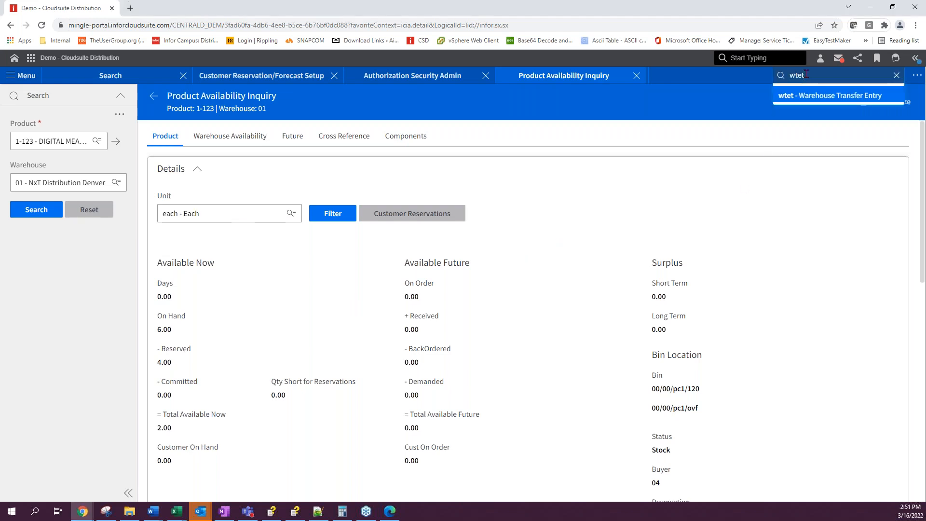
{"action": "left_click", "coordinate": [809, 99]}
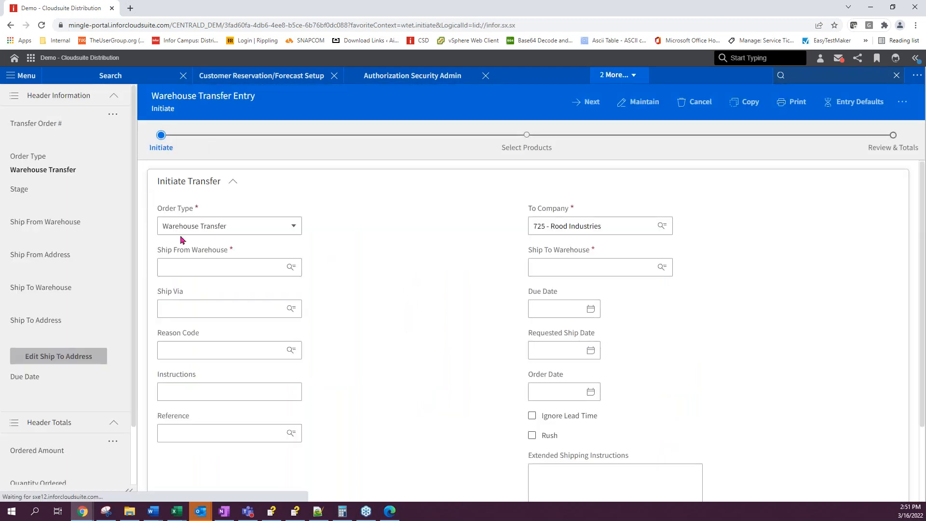
{"action": "left_click", "coordinate": [194, 269]}
{"action": "left_click", "coordinate": [195, 295]}
{"action": "left_click", "coordinate": [197, 309]}
{"action": "left_click", "coordinate": [561, 267]}
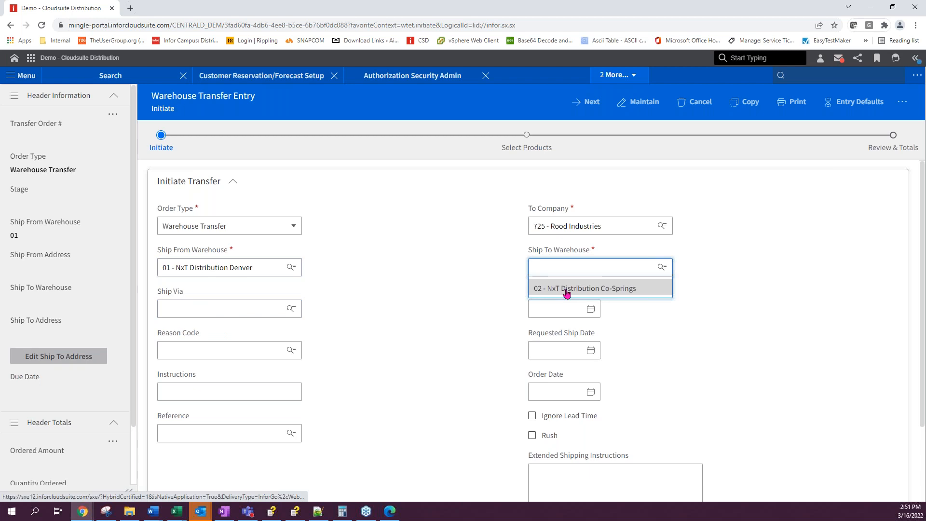
{"action": "left_click", "coordinate": [566, 289]}
{"action": "left_click", "coordinate": [592, 103]}
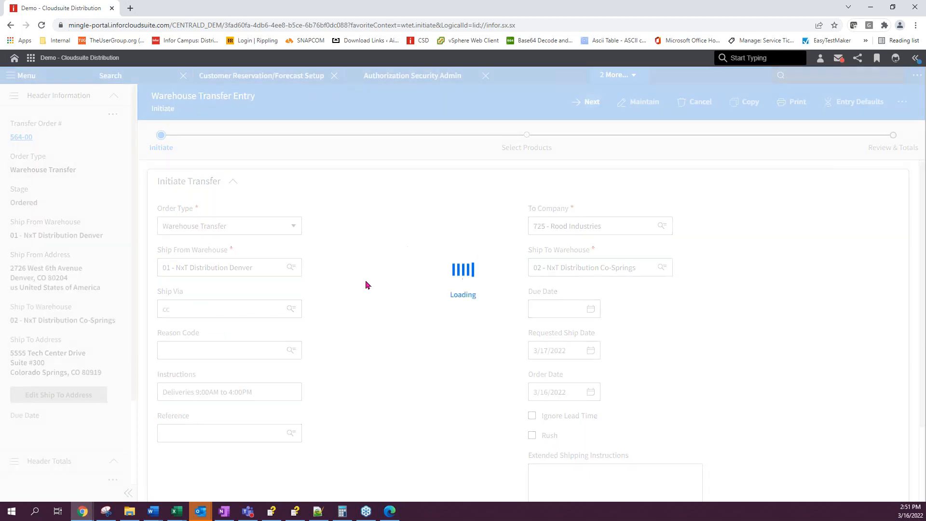
Step: Choose product 1-123 for transfer line 1 in advanced line entry and examine its extended fields and net availability
{"action": "left_click", "coordinate": [463, 230]}
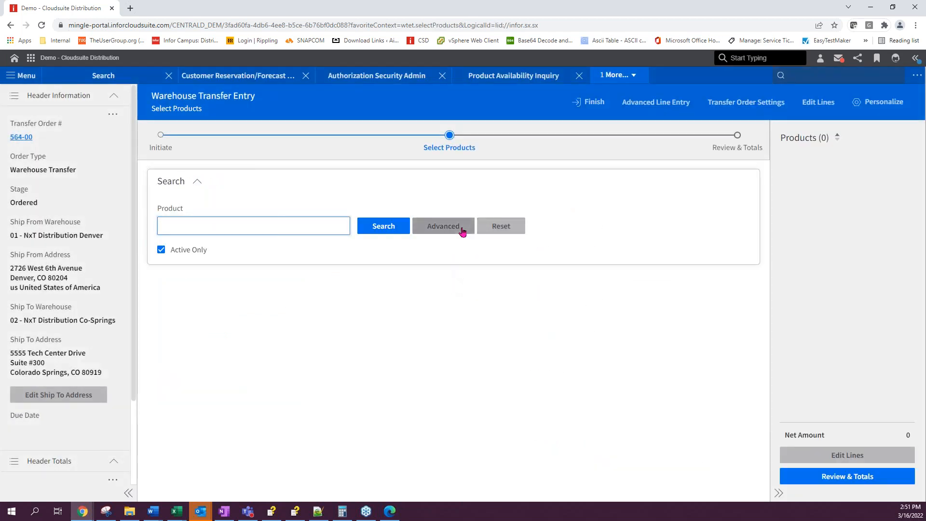
{"action": "left_click", "coordinate": [179, 267]}
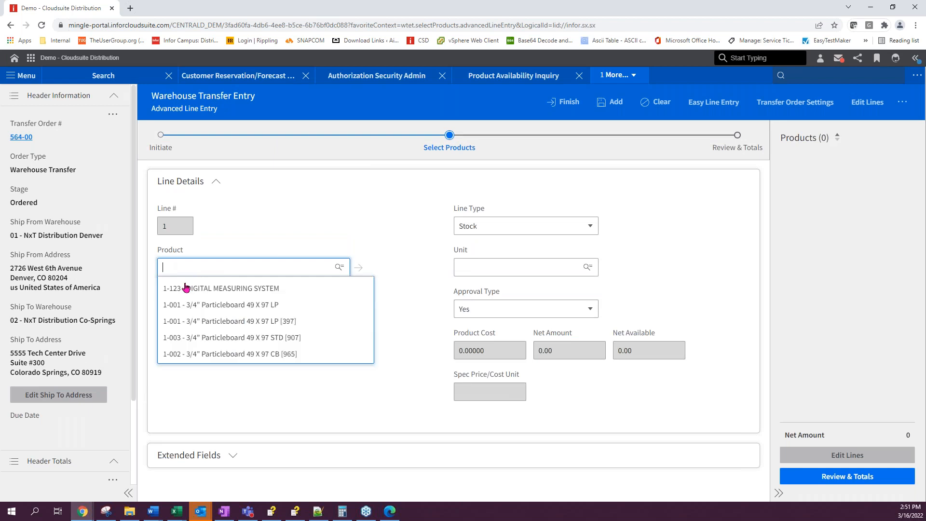
{"action": "left_click", "coordinate": [192, 285]}
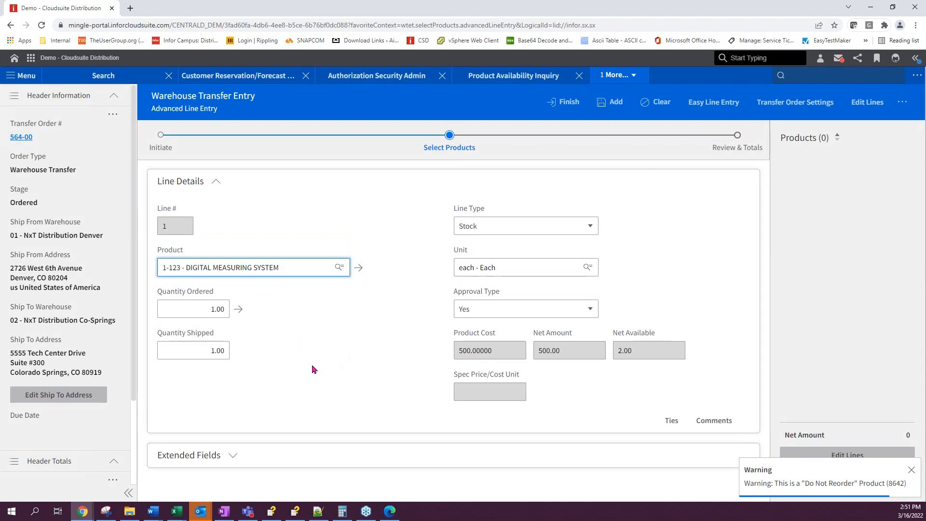
{"action": "left_click", "coordinate": [230, 457]}
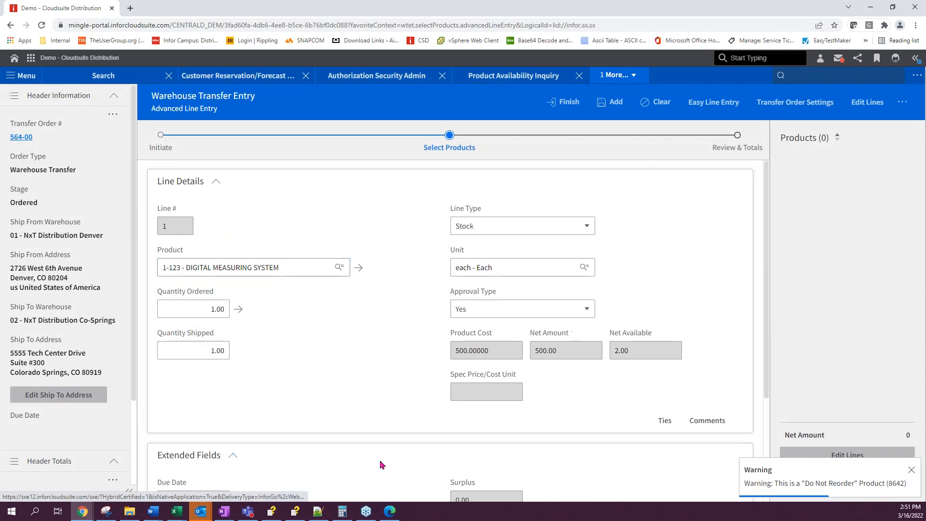
{"action": "scroll", "coordinate": [379, 463], "scroll_direction": "down", "scroll_amount": 3}
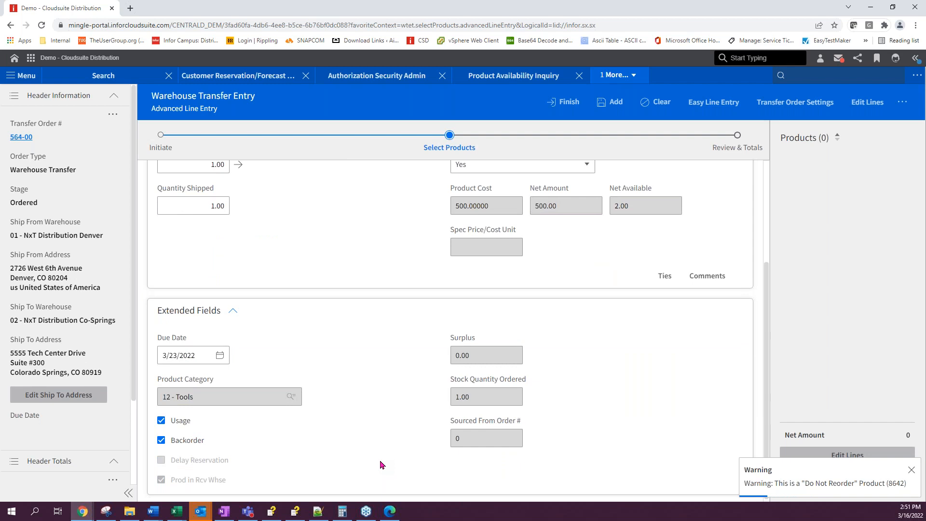
{"action": "scroll", "coordinate": [380, 464], "scroll_direction": "up", "scroll_amount": 2}
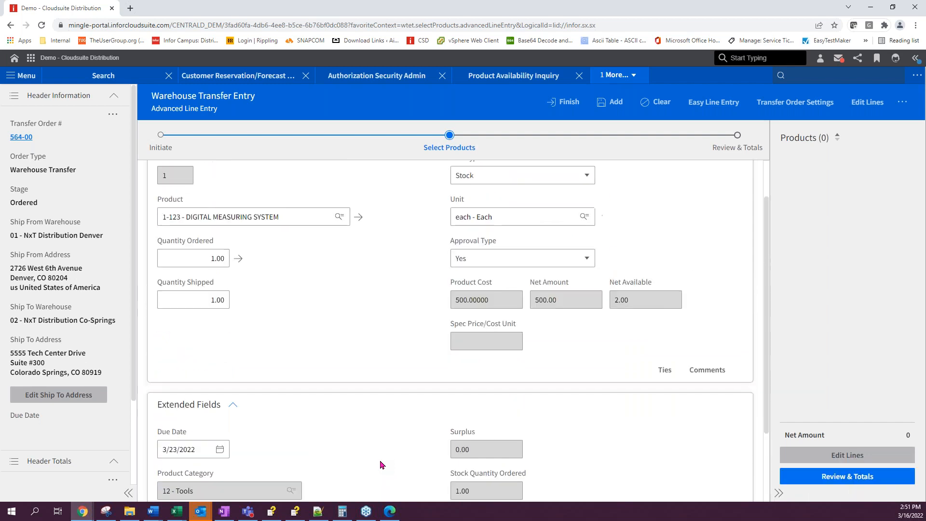
{"action": "scroll", "coordinate": [380, 464], "scroll_direction": "up", "scroll_amount": 1}
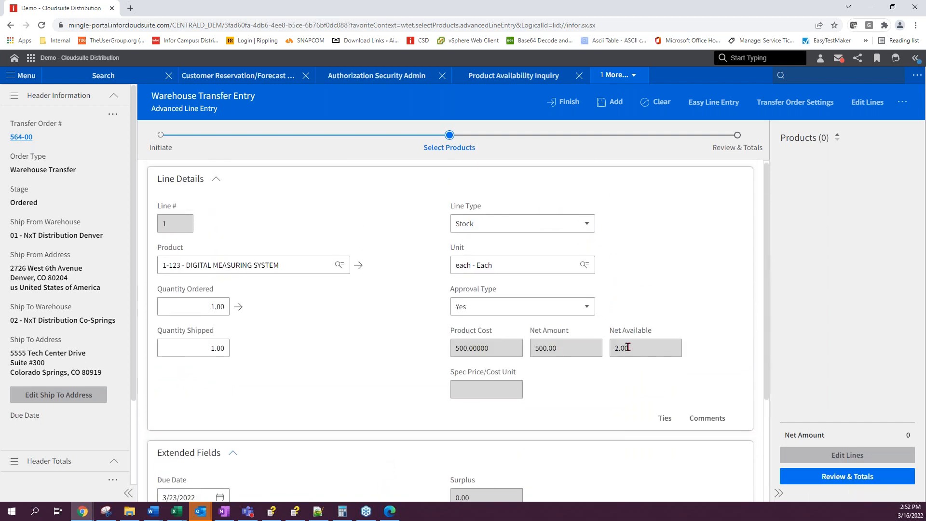
Step: Review product 1-123 in the availability inquiry and in the customer reservation detail, and return to the reservation list
{"action": "left_click", "coordinate": [480, 76]}
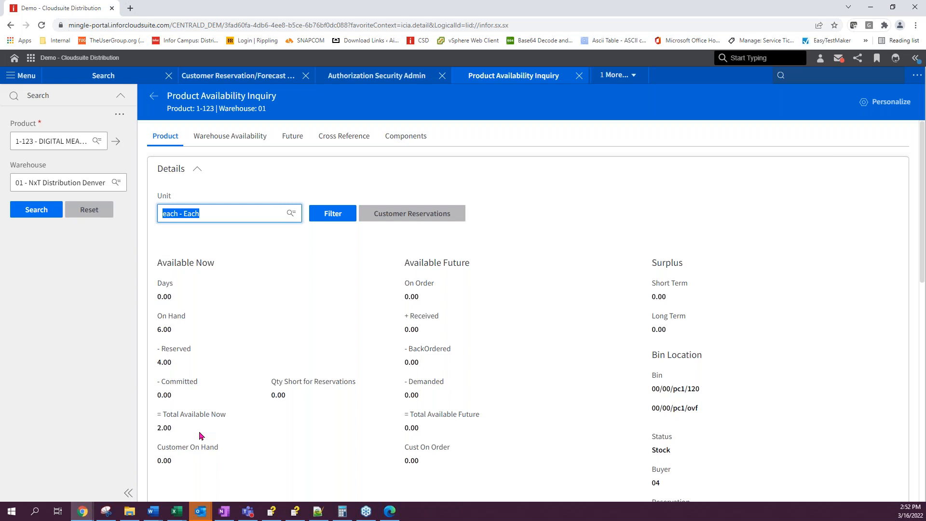
{"action": "left_click", "coordinate": [292, 76]}
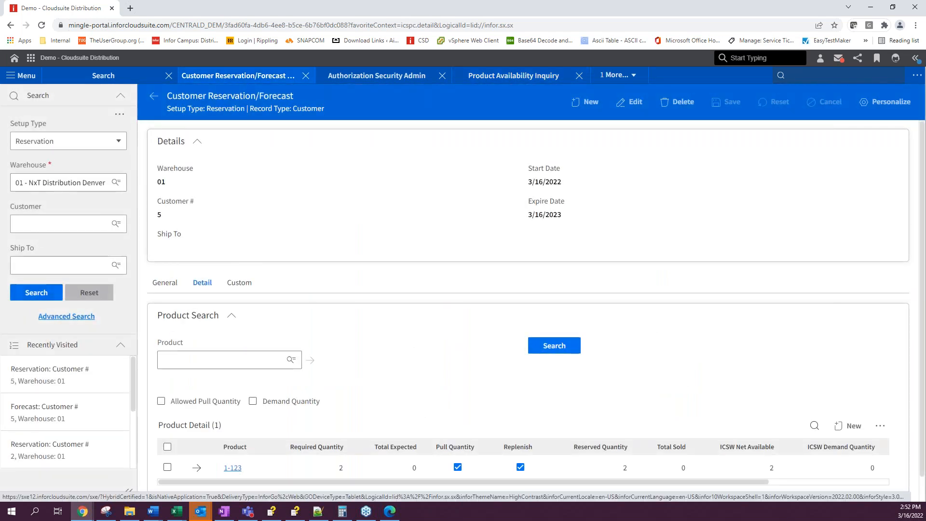
{"action": "scroll", "coordinate": [238, 411], "scroll_direction": "down", "scroll_amount": 1}
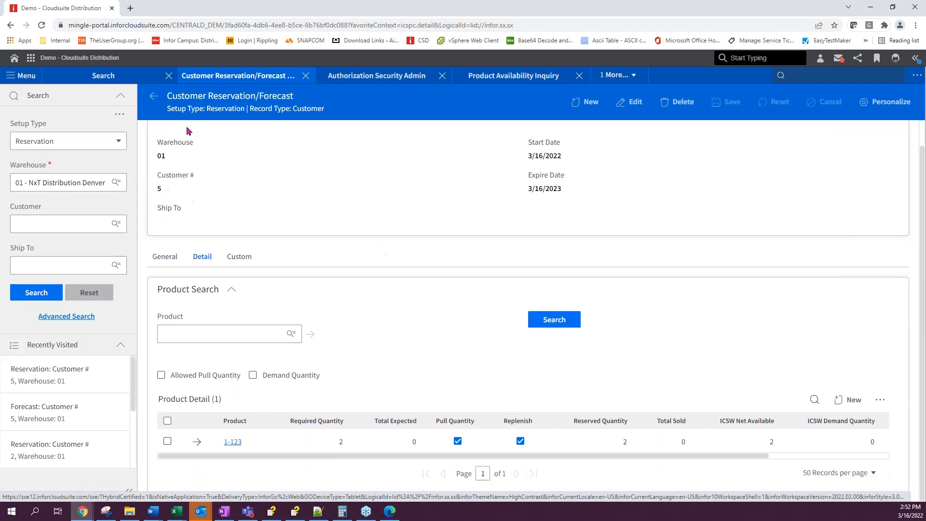
{"action": "left_click", "coordinate": [153, 96]}
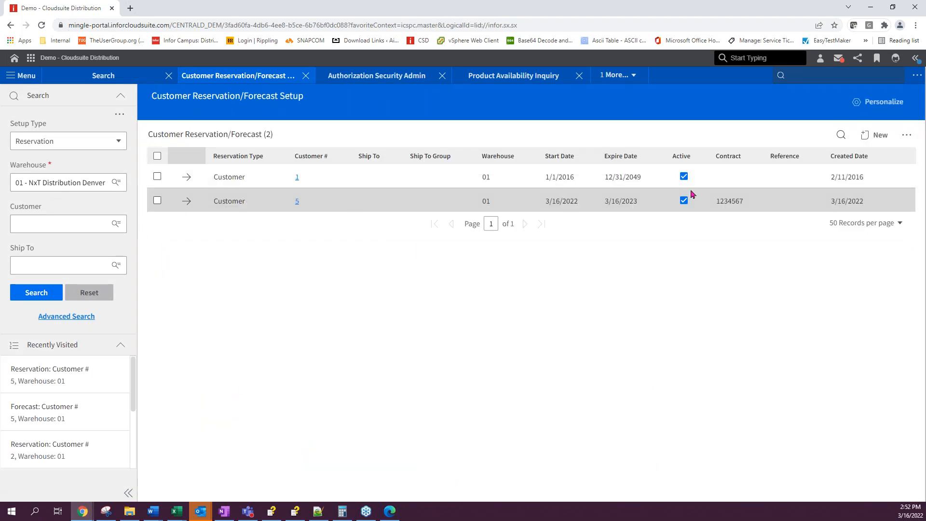
Step: Start a new Reservation setup for warehouse 01 and open the customer choices
{"action": "left_click", "coordinate": [876, 137]}
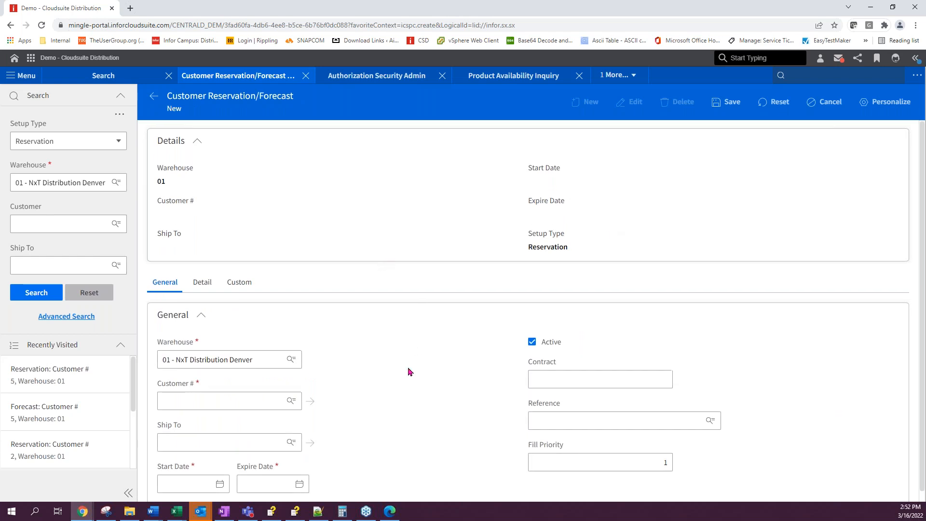
{"action": "scroll", "coordinate": [337, 378], "scroll_direction": "down", "scroll_amount": 1}
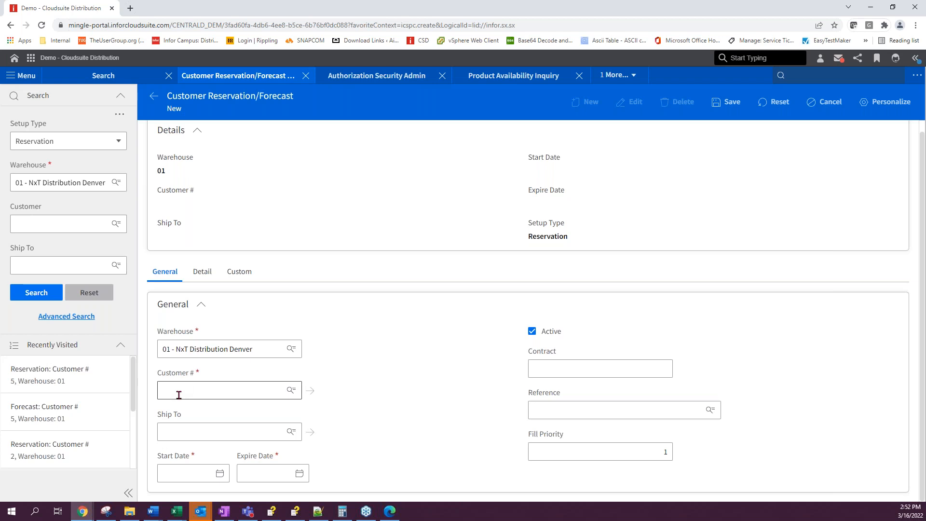
{"action": "left_click", "coordinate": [179, 395]}
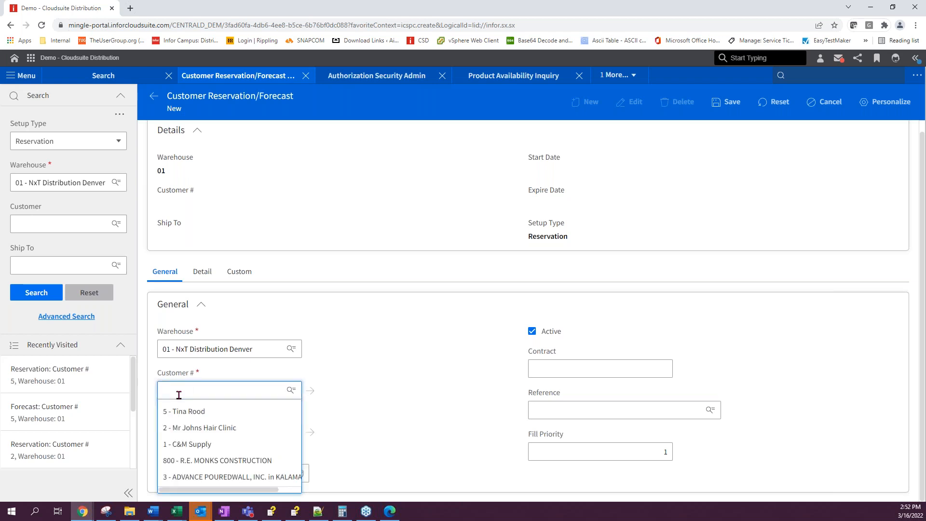
{"action": "left_click", "coordinate": [360, 395]}
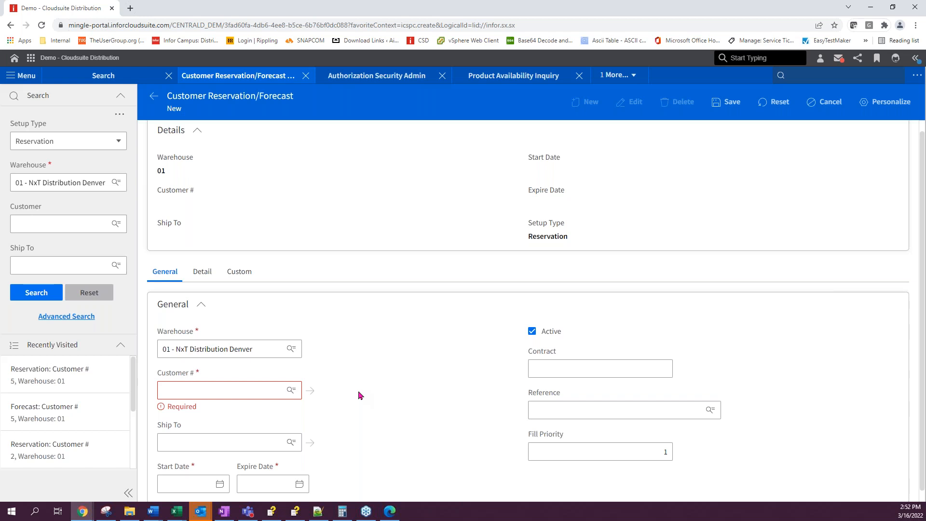
{"action": "left_click", "coordinate": [204, 395]}
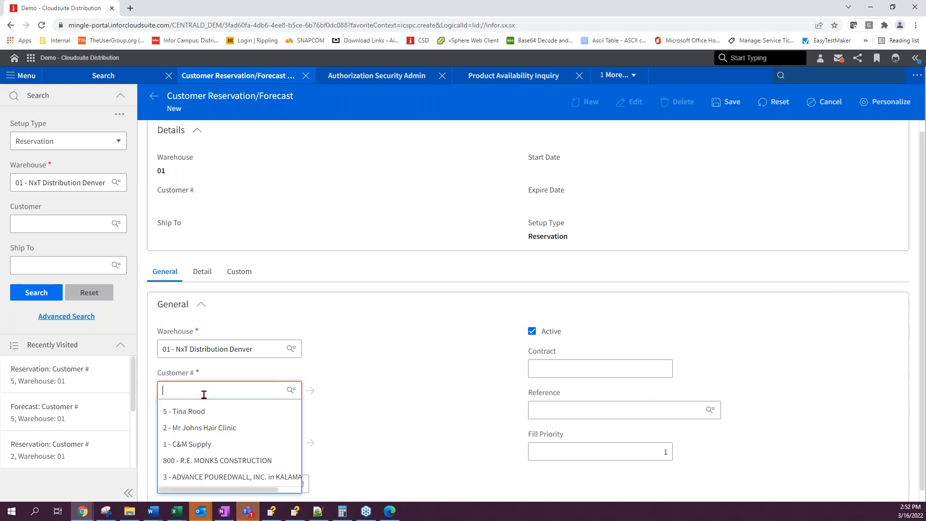